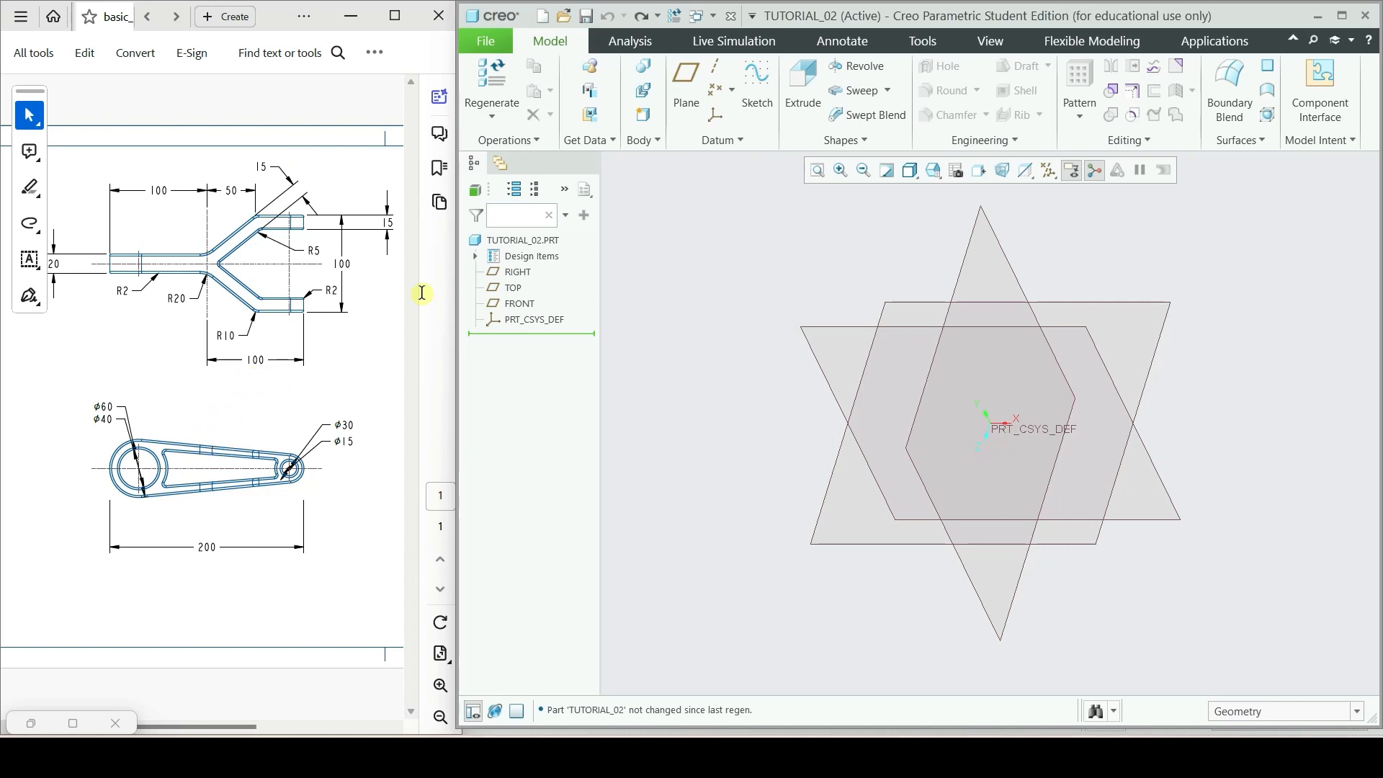
- Check the part's units in the model properties
left_click(760, 83)
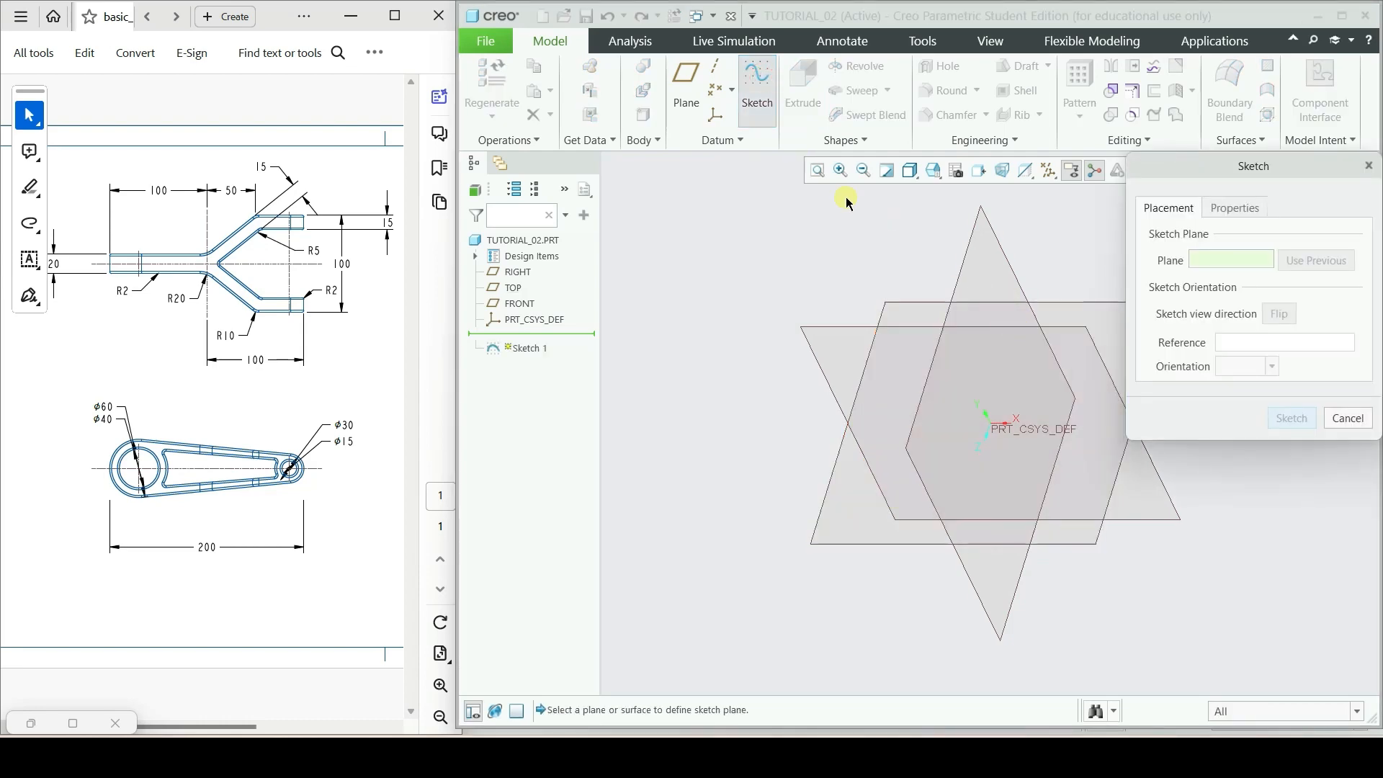
left_click(1334, 418)
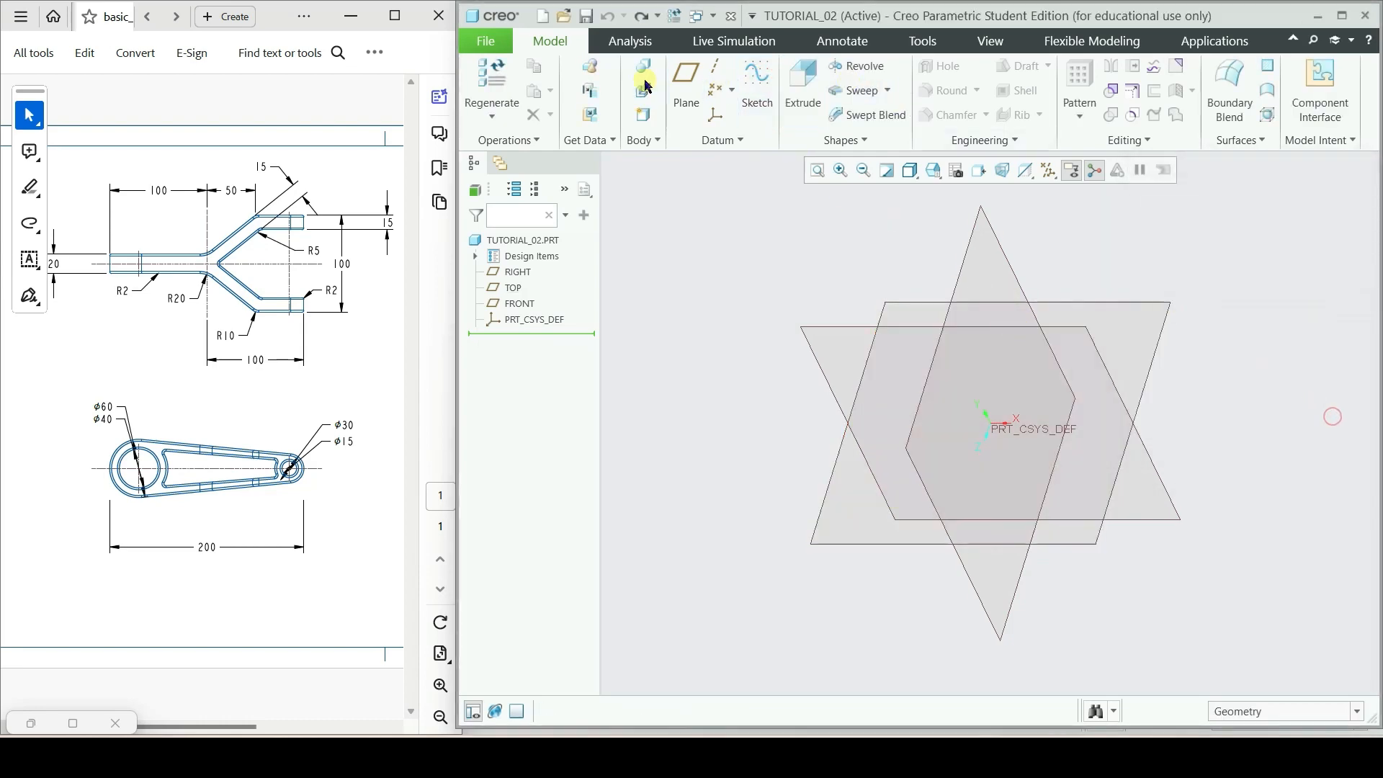
left_click(486, 41)
mouse_move(526, 300)
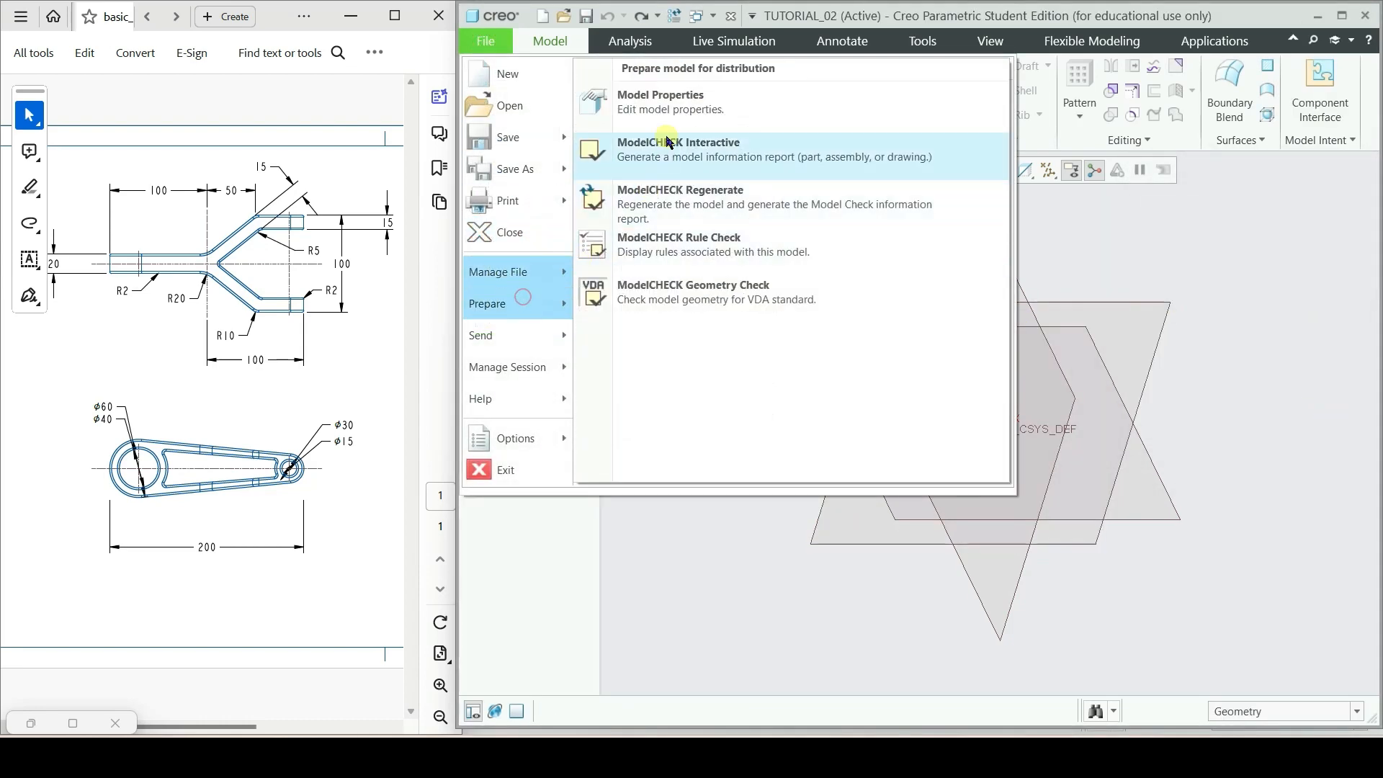
left_click(677, 102)
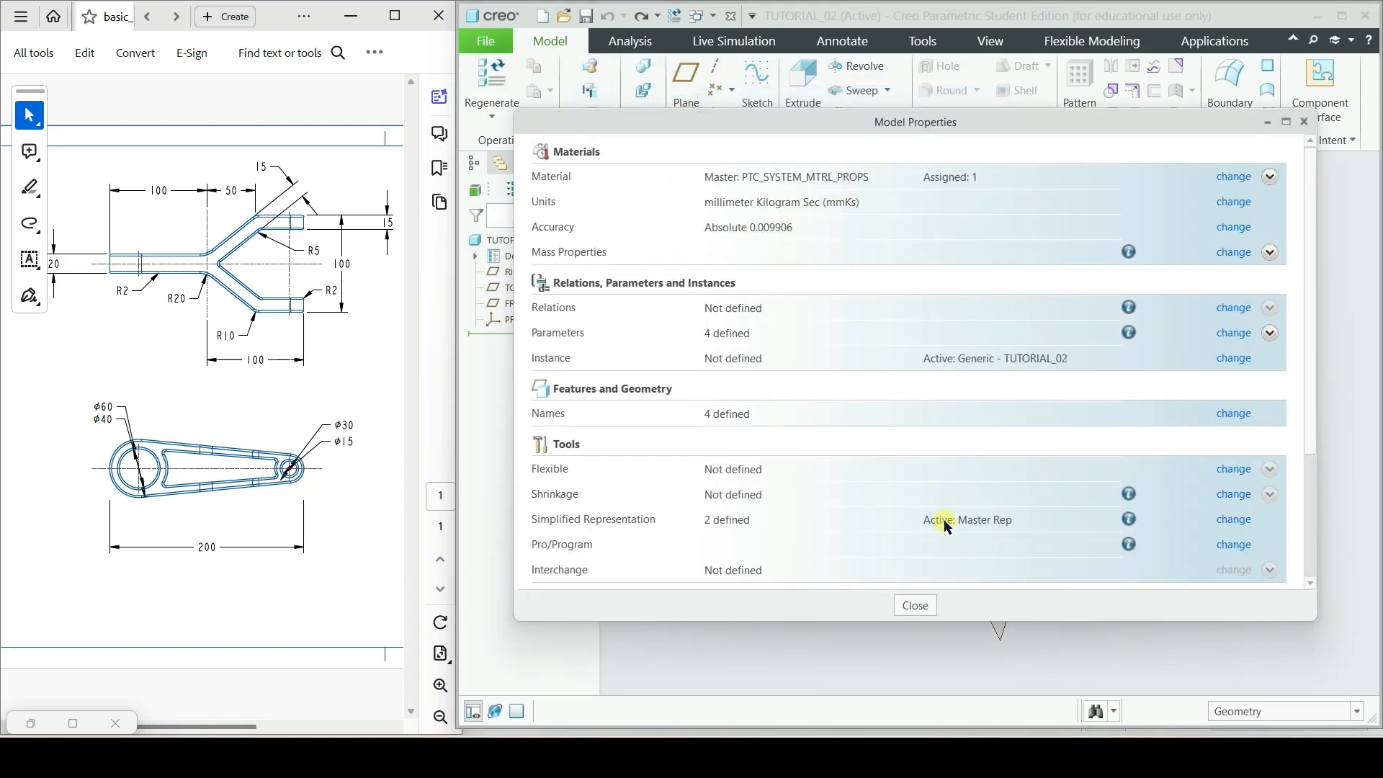
left_click(913, 605)
- Start a sketch on the FRONT datum plane with RIGHT as the orientation reference and view it face-on
left_click(756, 80)
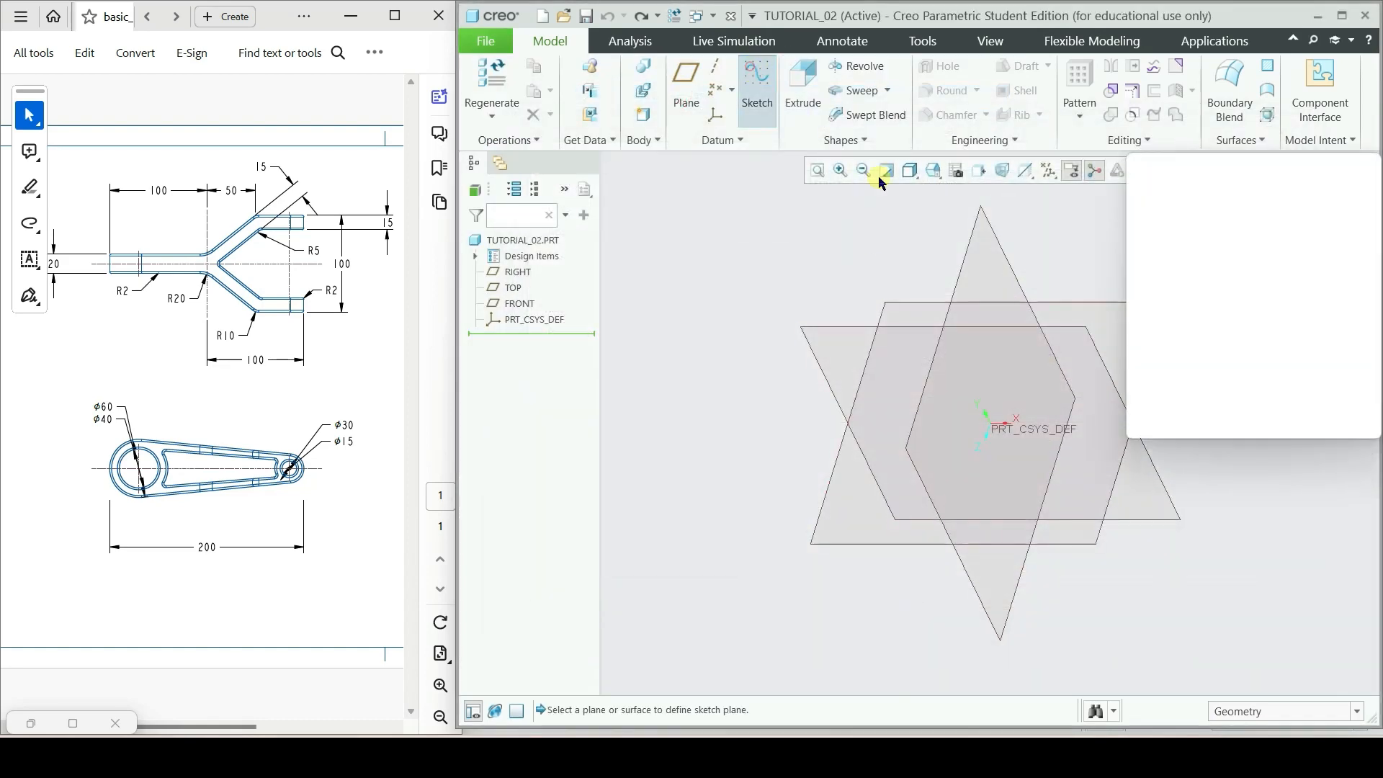
left_click(1057, 330)
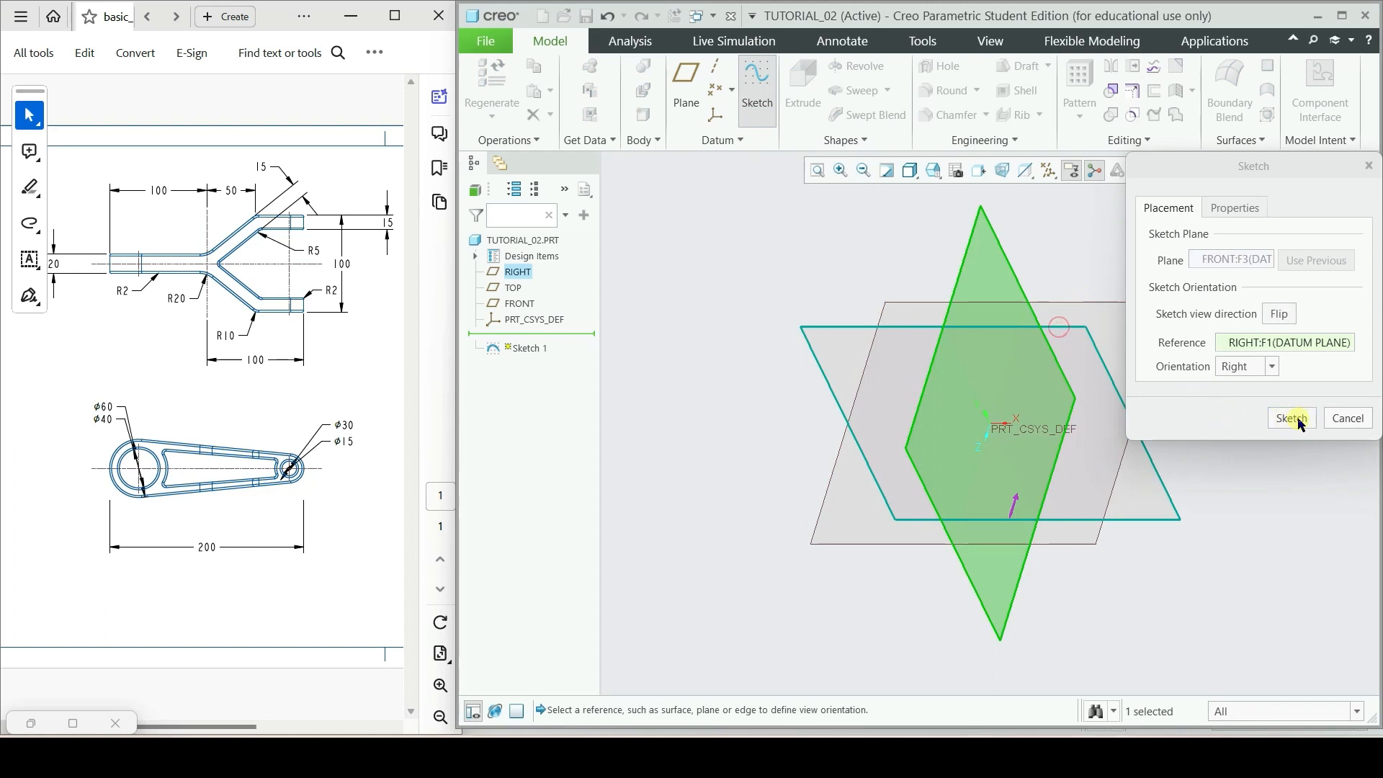
left_click(1290, 417)
left_click(1024, 171)
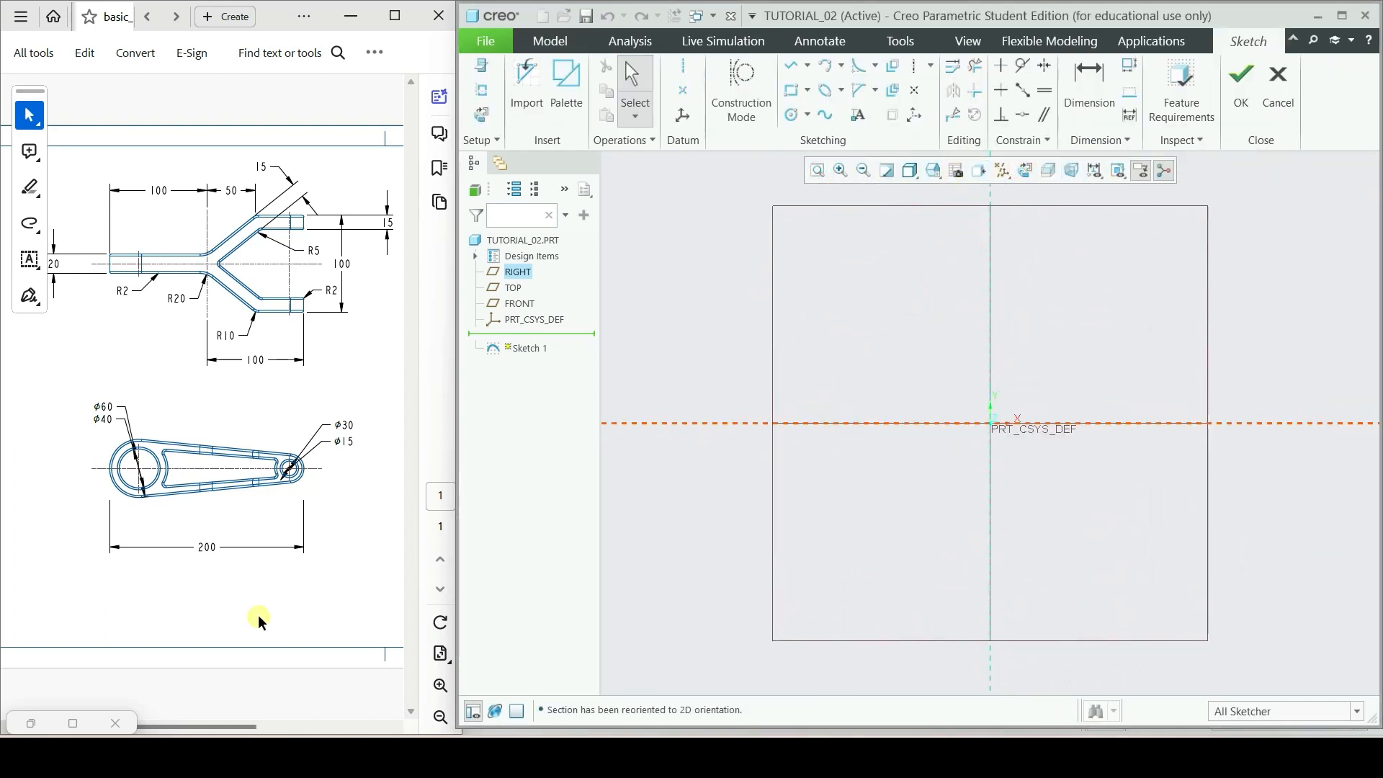
- Sketch two concentric circles, about 101 and 164 mm in diameter, on the horizontal reference about 214 mm left of the origin
left_click(792, 115)
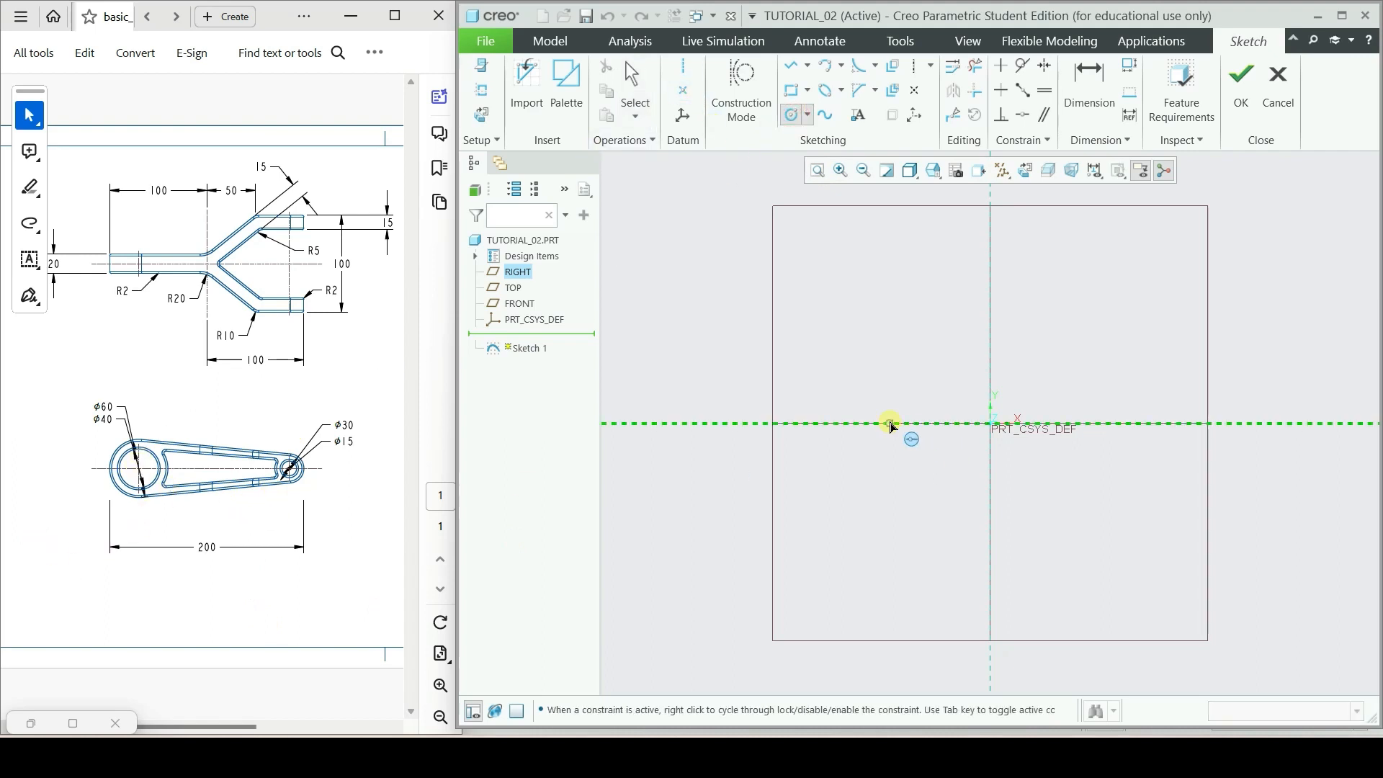
left_click(807, 423)
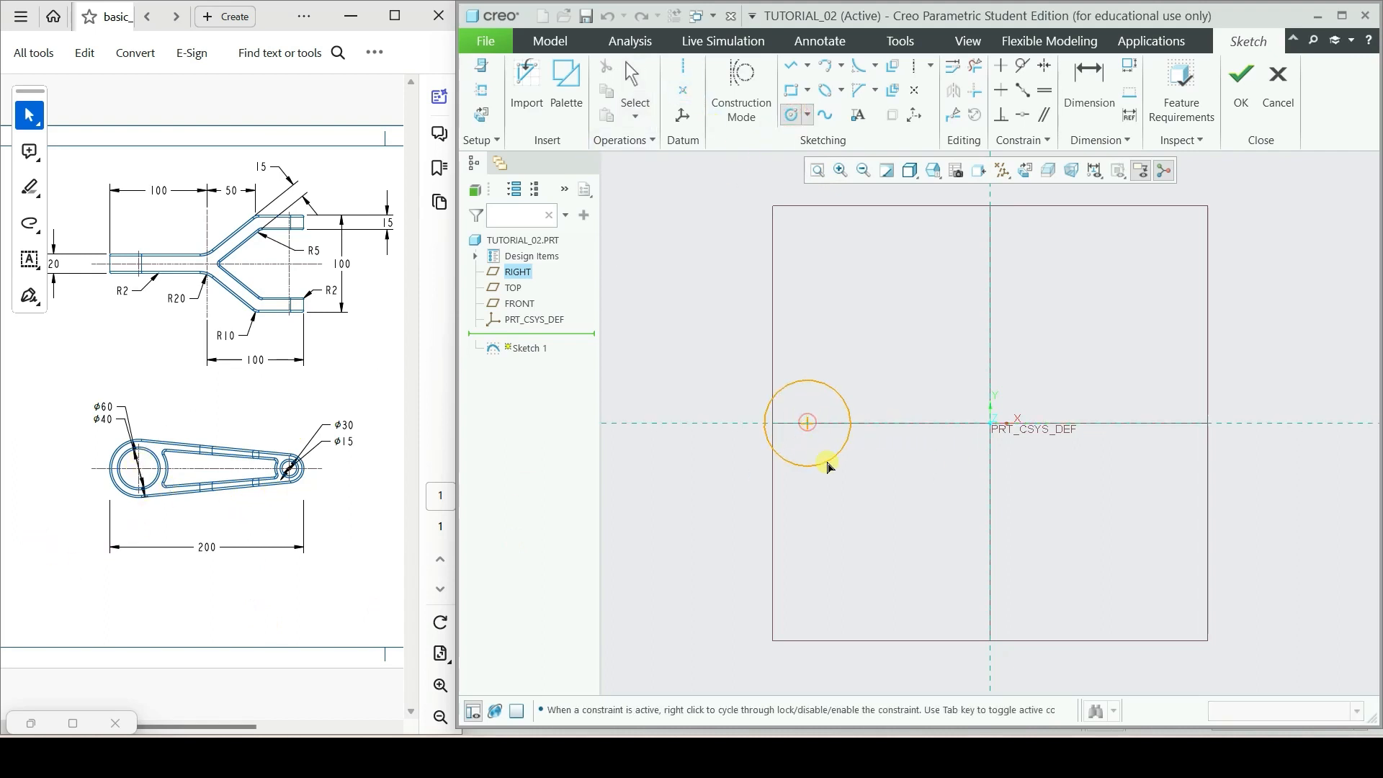
left_click(829, 468)
left_click(807, 423)
left_click(848, 479)
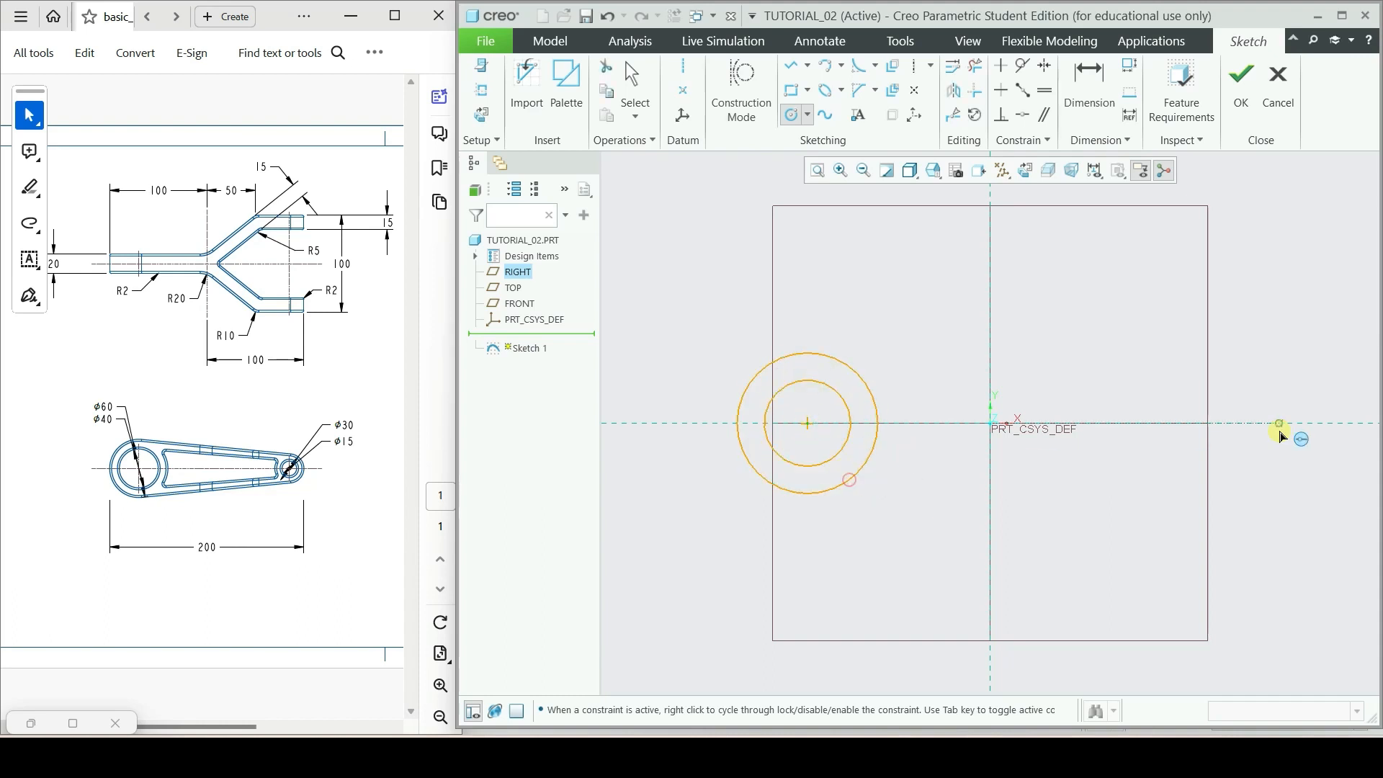
- Sketch two smaller concentric circles, about 38 and 77 mm in diameter, on the horizontal reference about 212 mm right of the origin
left_click(1172, 423)
left_click(1182, 455)
left_click(1173, 424)
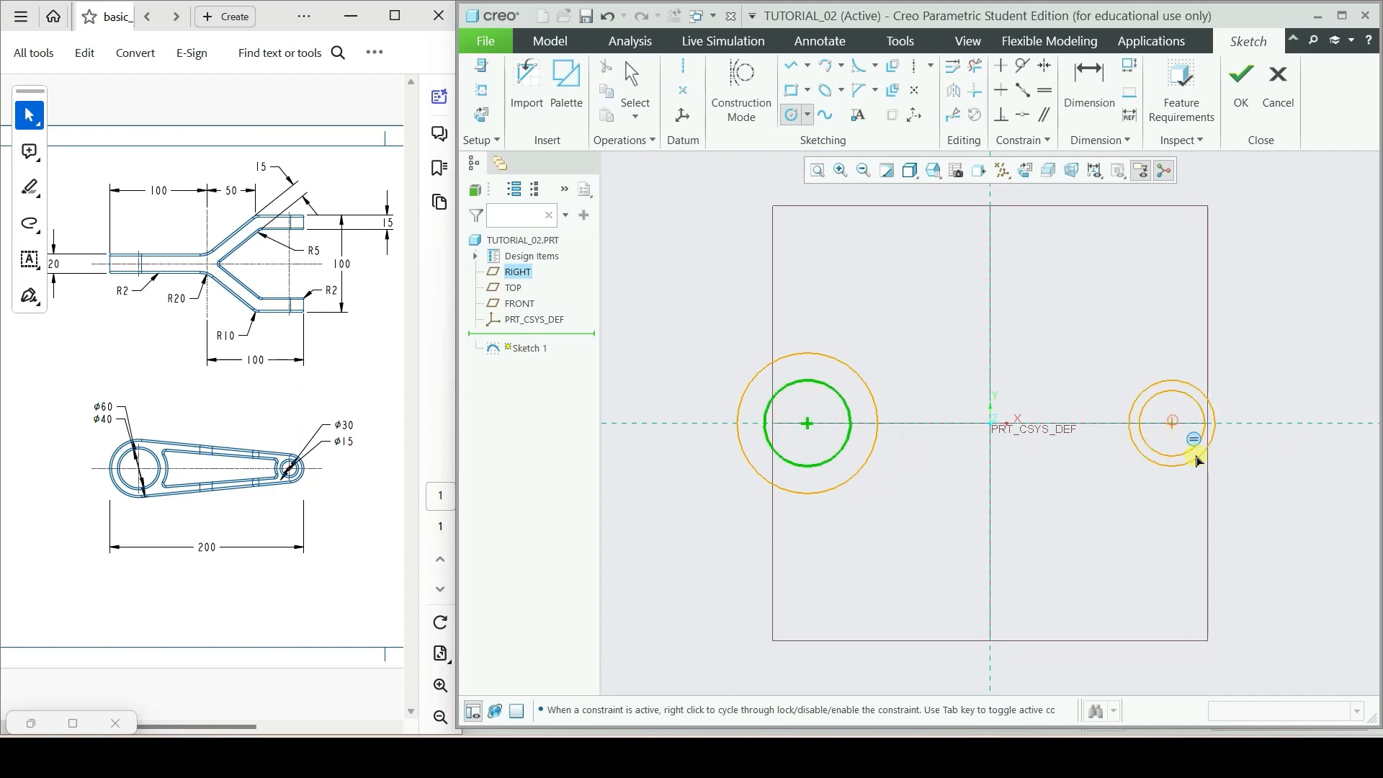
left_click(1185, 435)
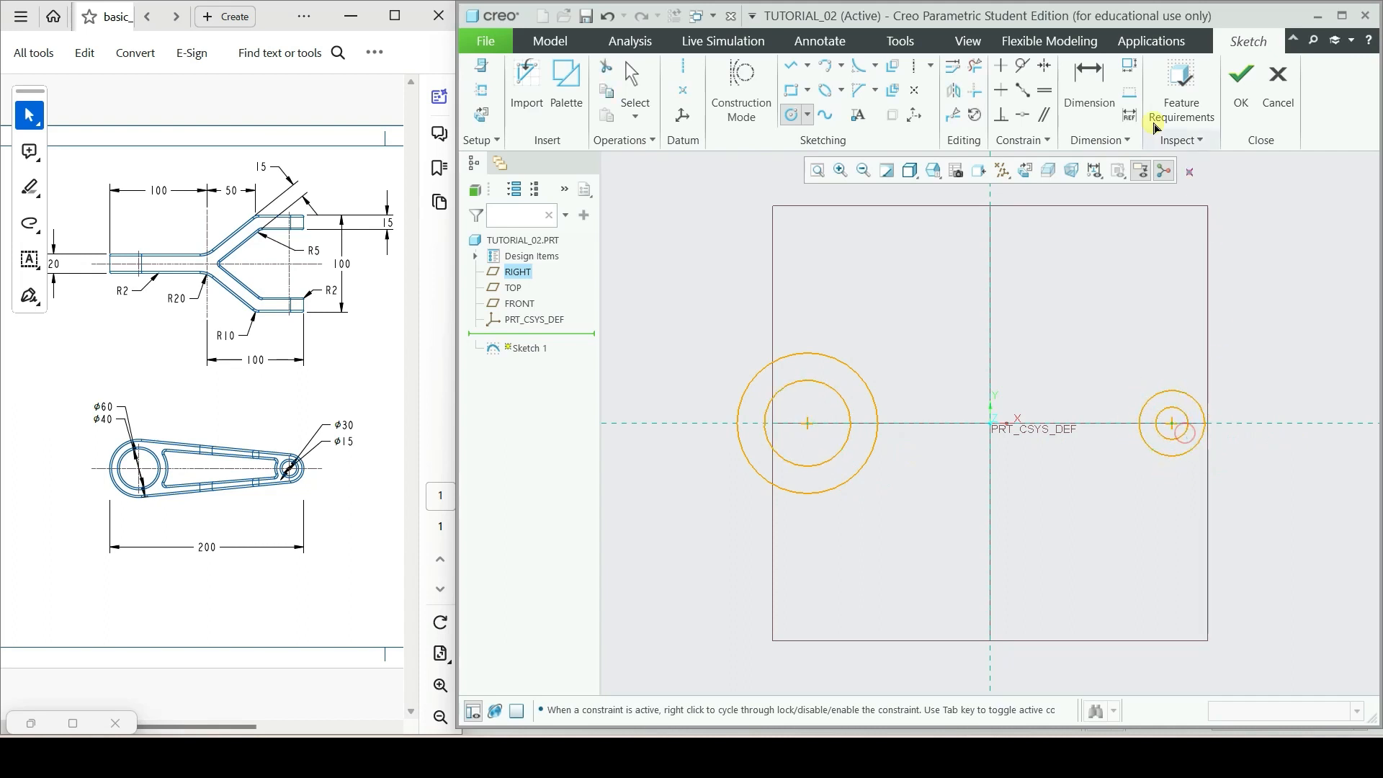
- Set the diameters of the larger circle pair to 60 mm for the outer and 40 mm for the inner circle
left_click(1089, 80)
double_click(757, 376)
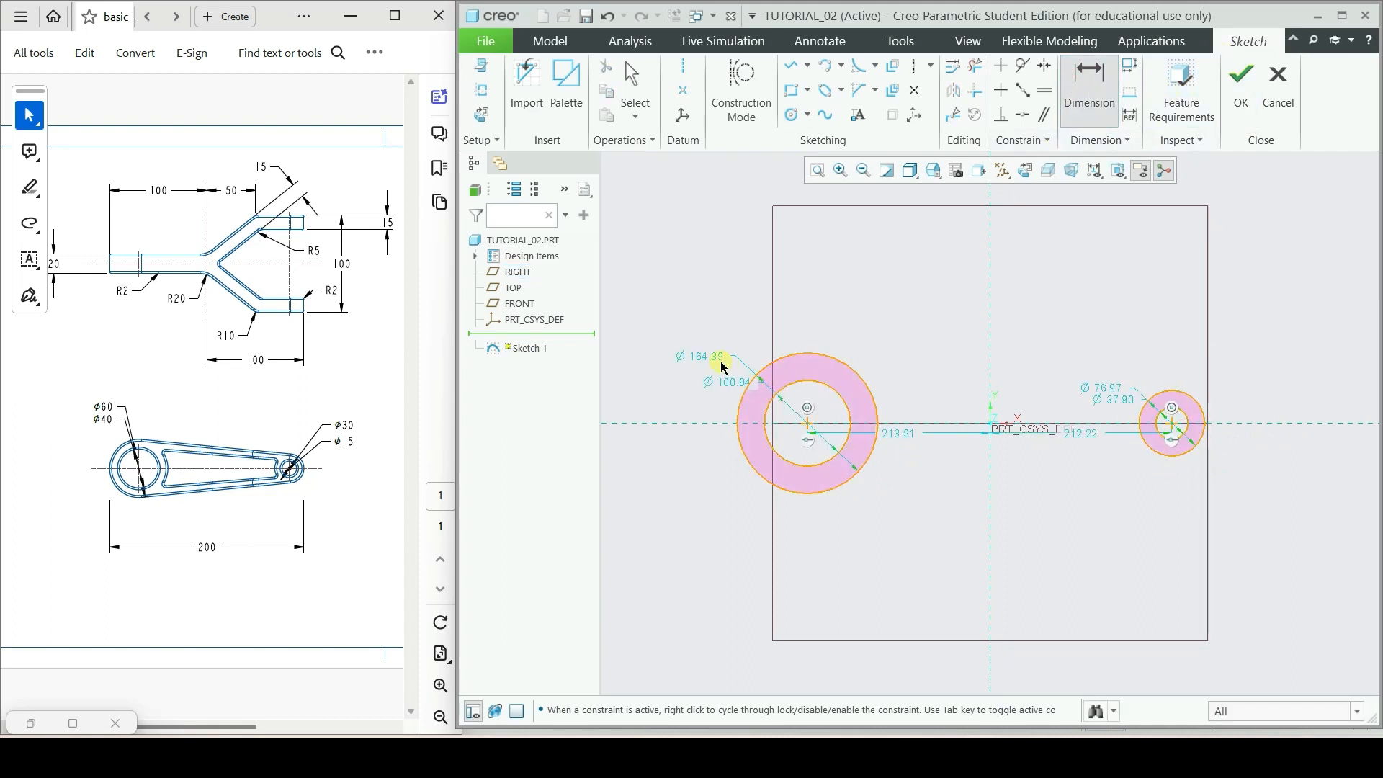
middle_click(719, 362)
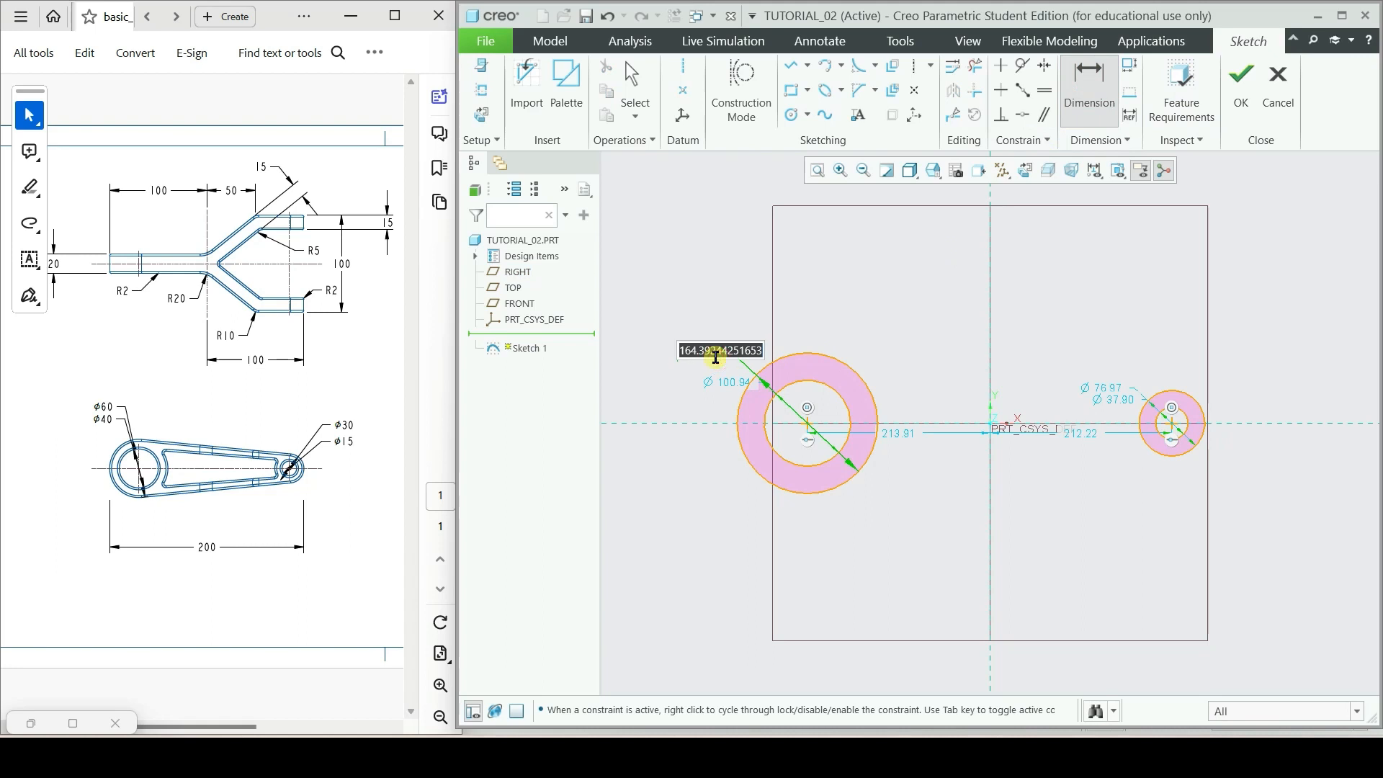
type("60")
key("Return")
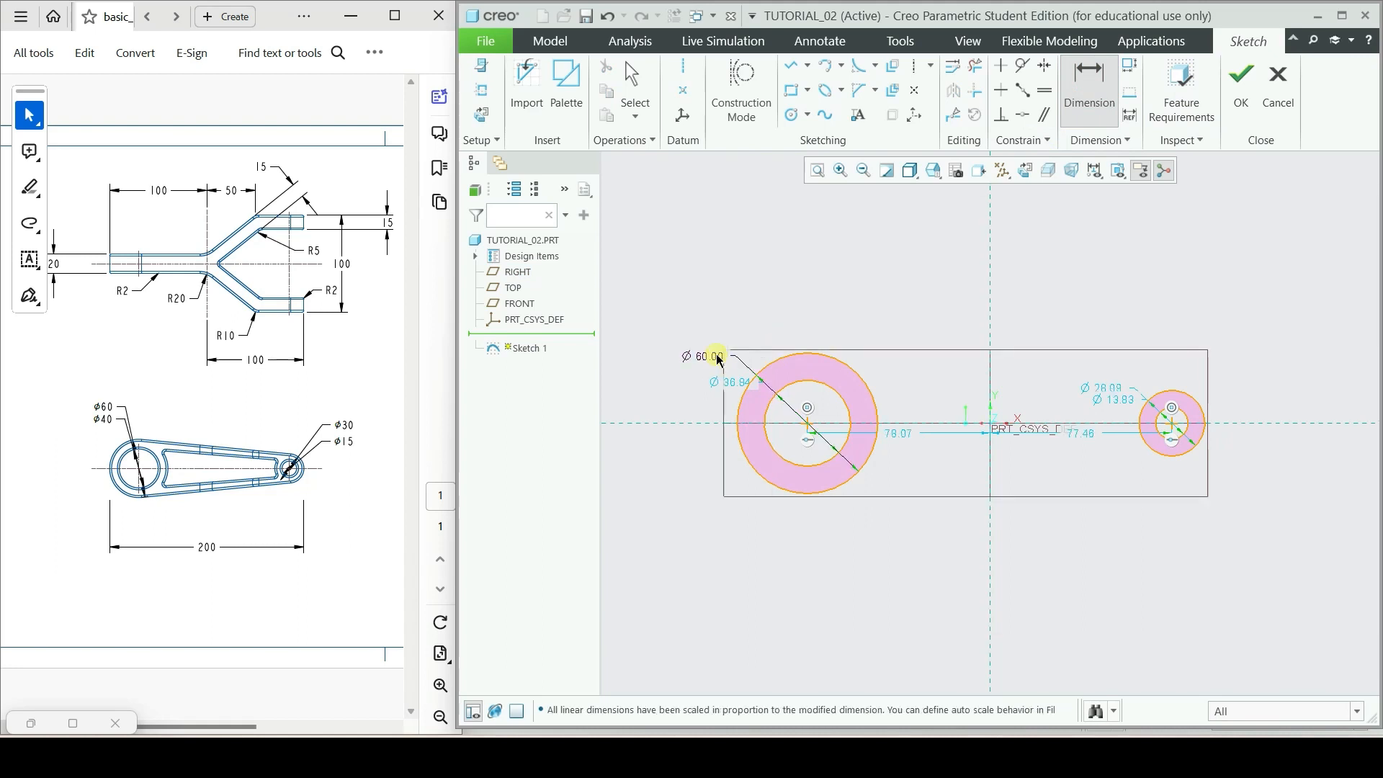
double_click(738, 387)
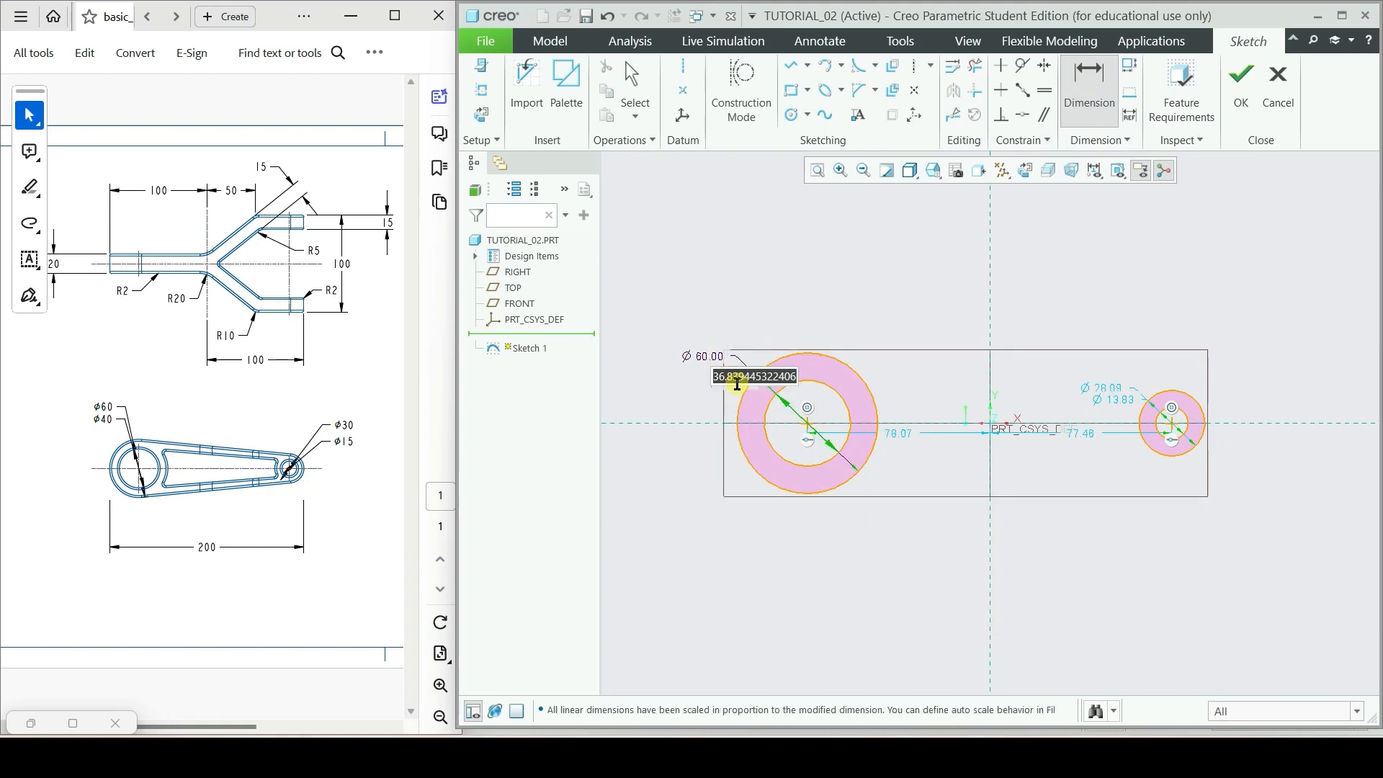
type("40")
key("Return")
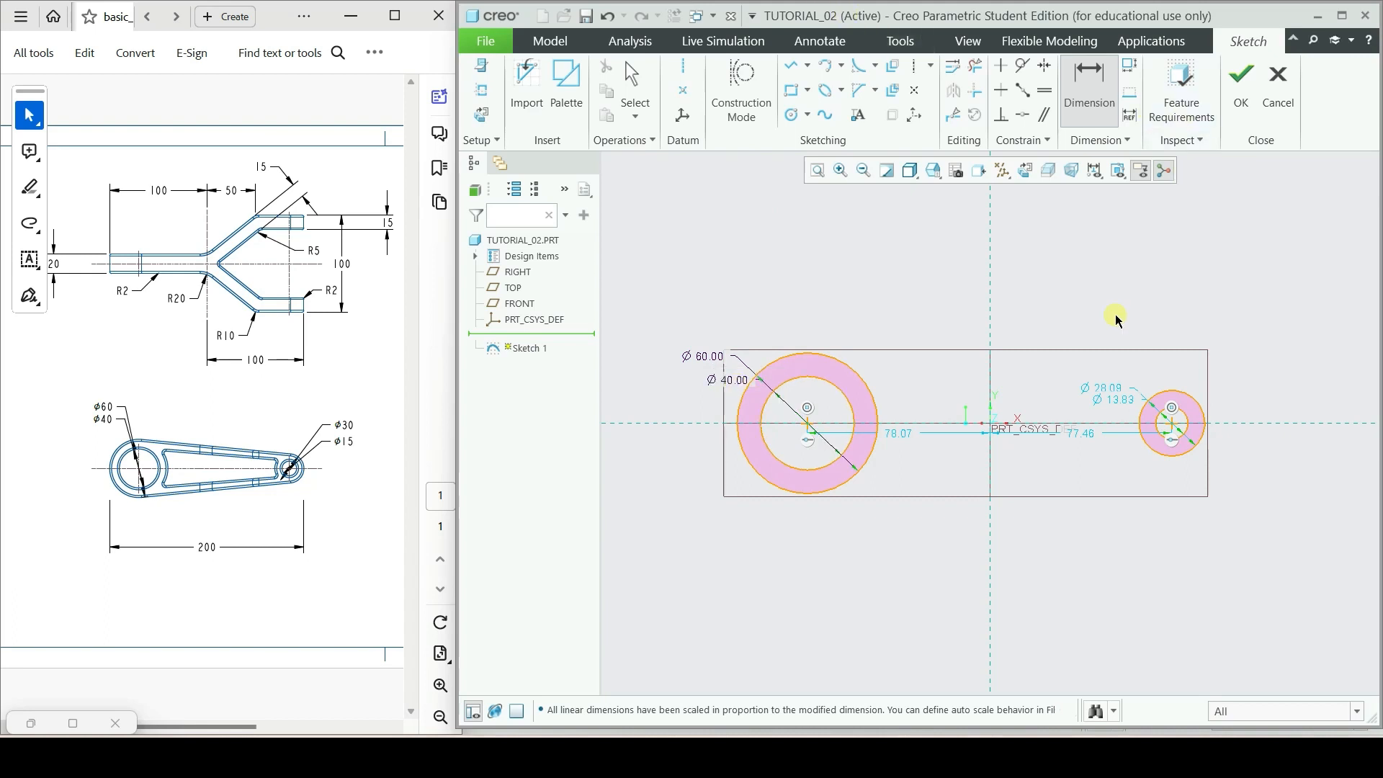
- Set the diameters of the smaller concentric circle pair to 15 mm and 30 mm
double_click(1110, 390)
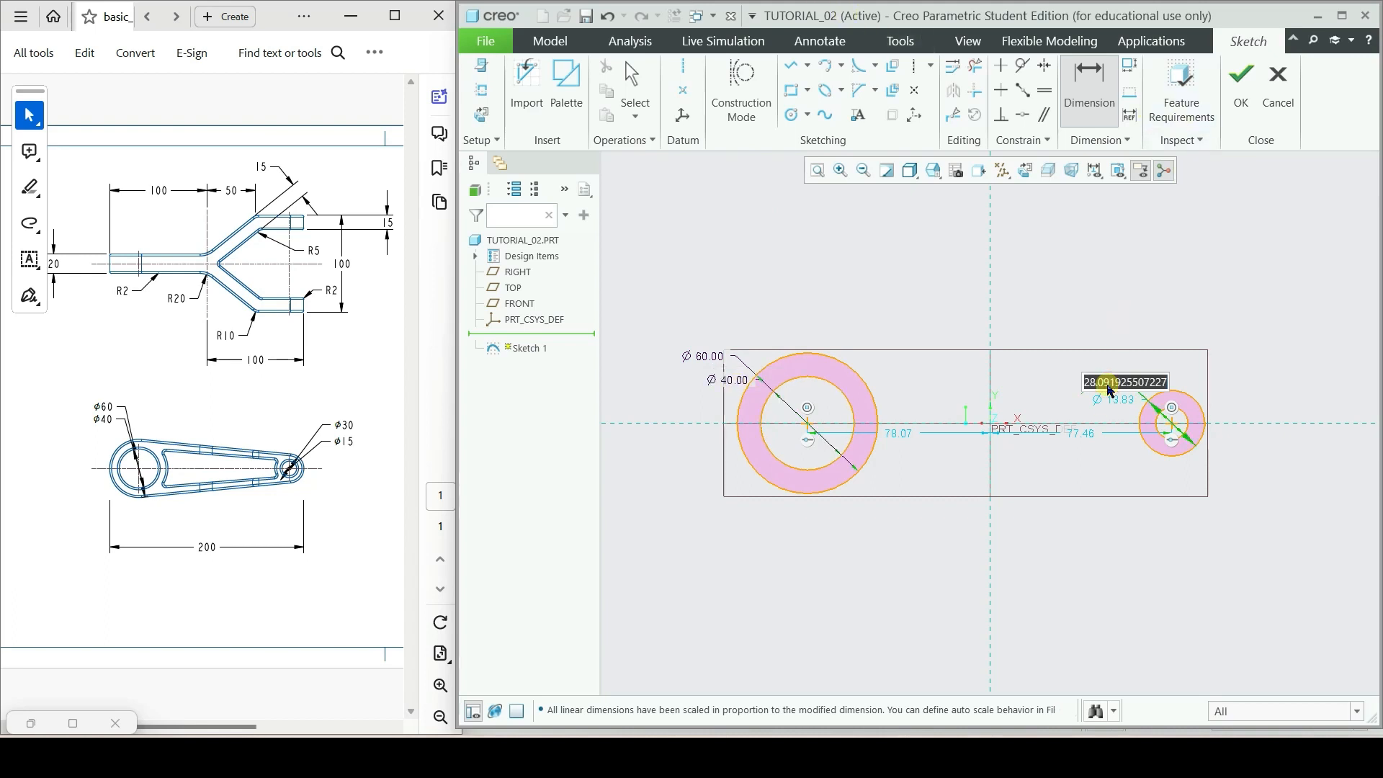
type("15")
key("Return")
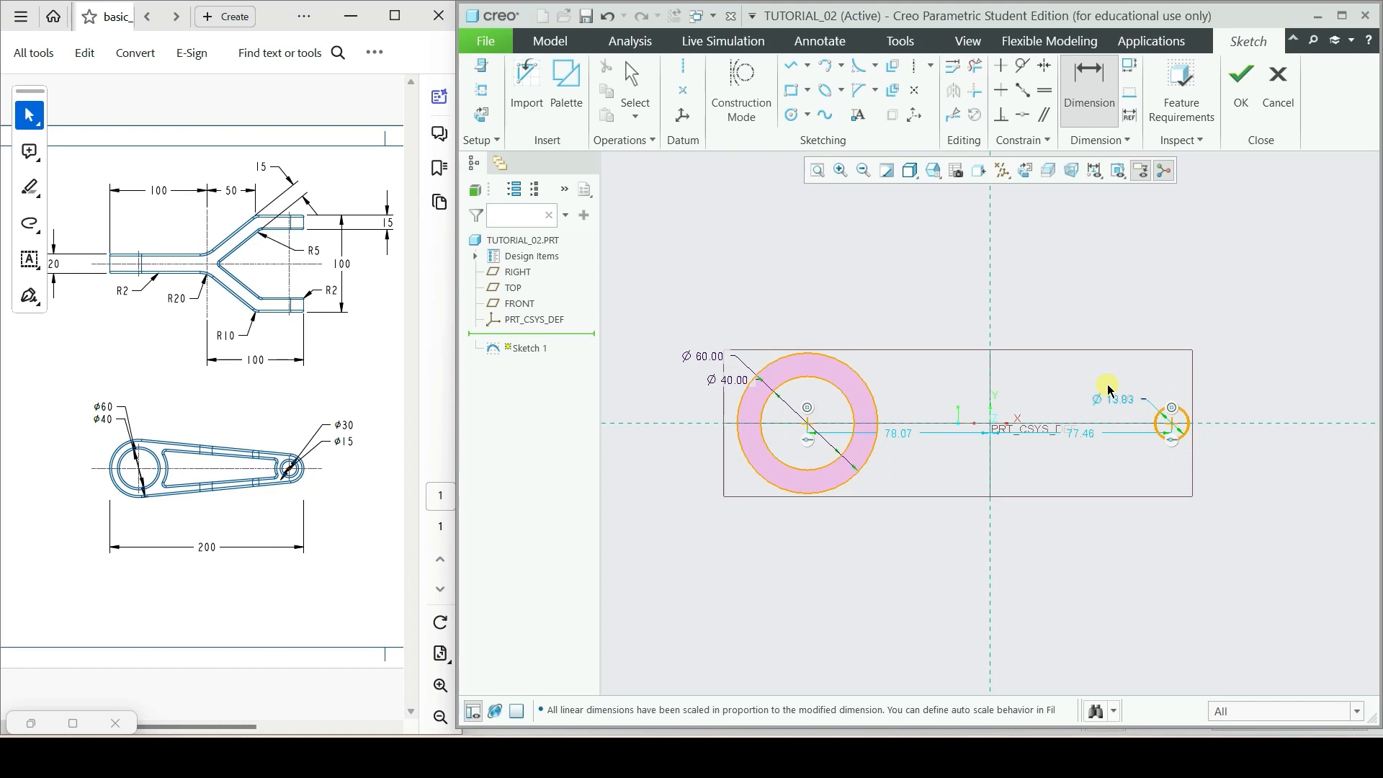
double_click(1115, 399)
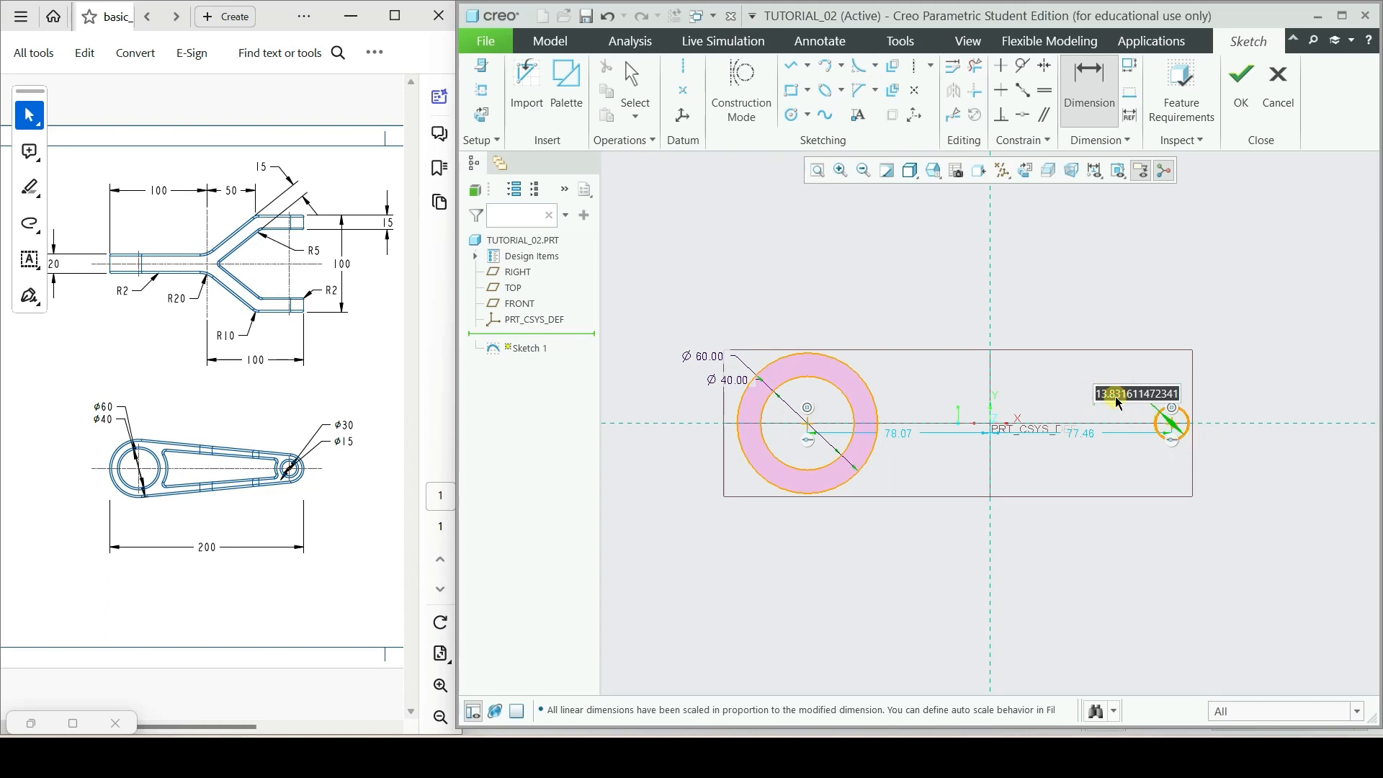
type("30")
key("Return")
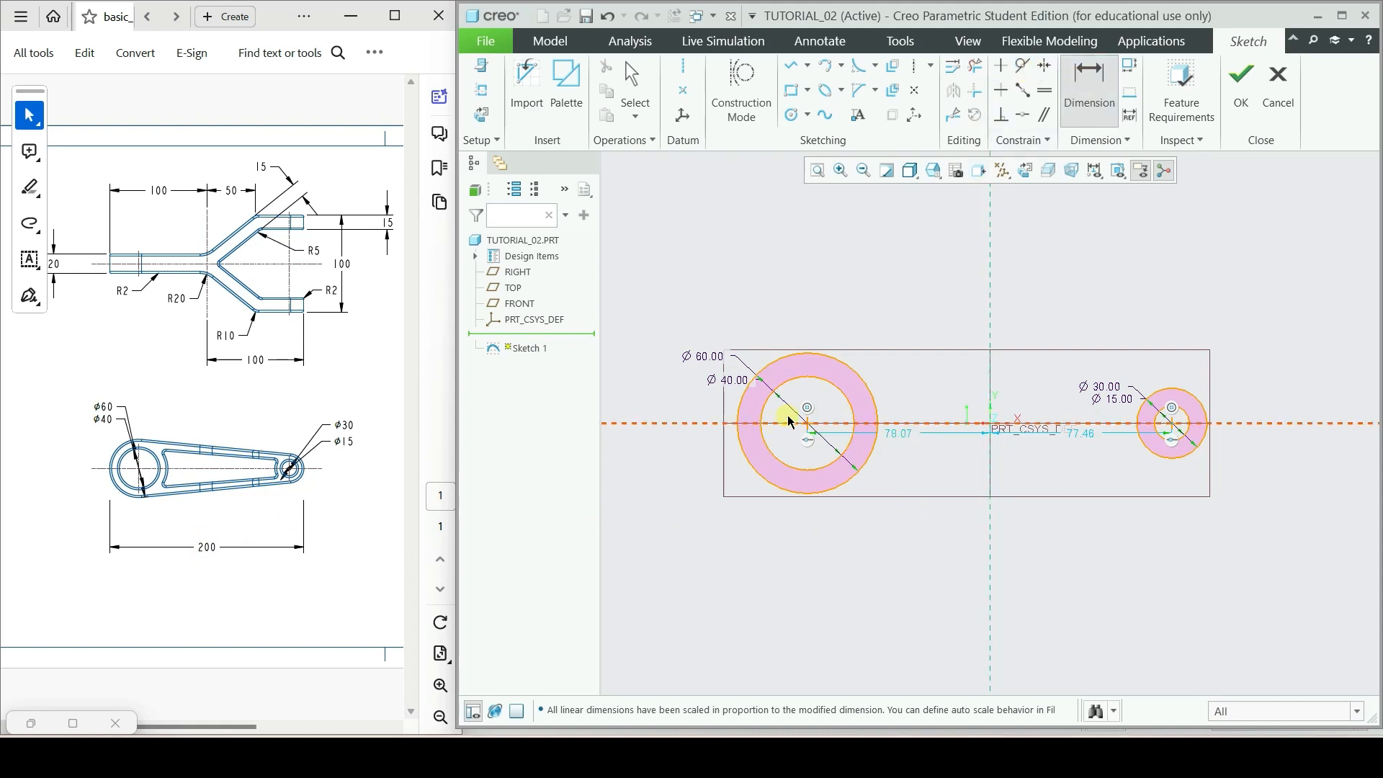
- Dimension the horizontal distance between the centres of the two circle pairs as 155 mm
left_click(805, 422)
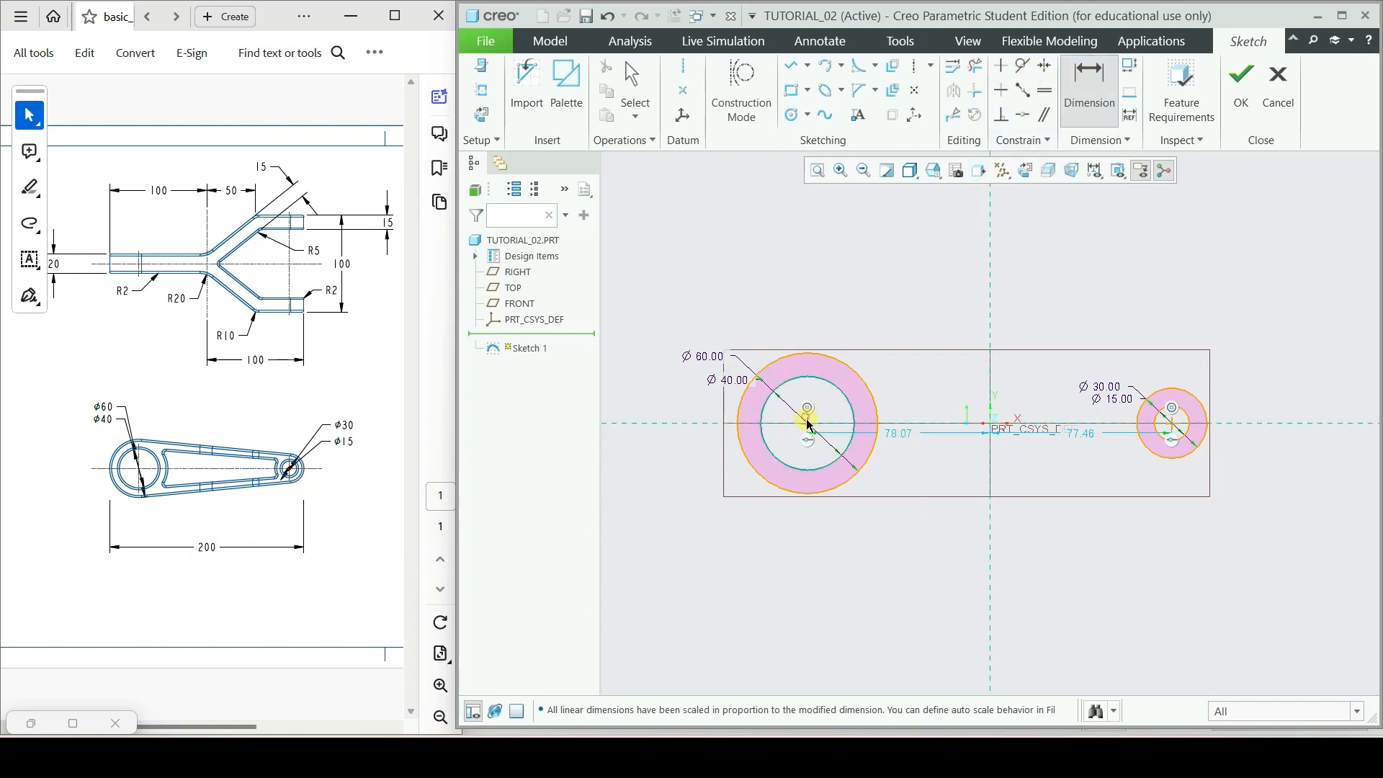
left_click(1171, 424)
middle_click(1008, 505)
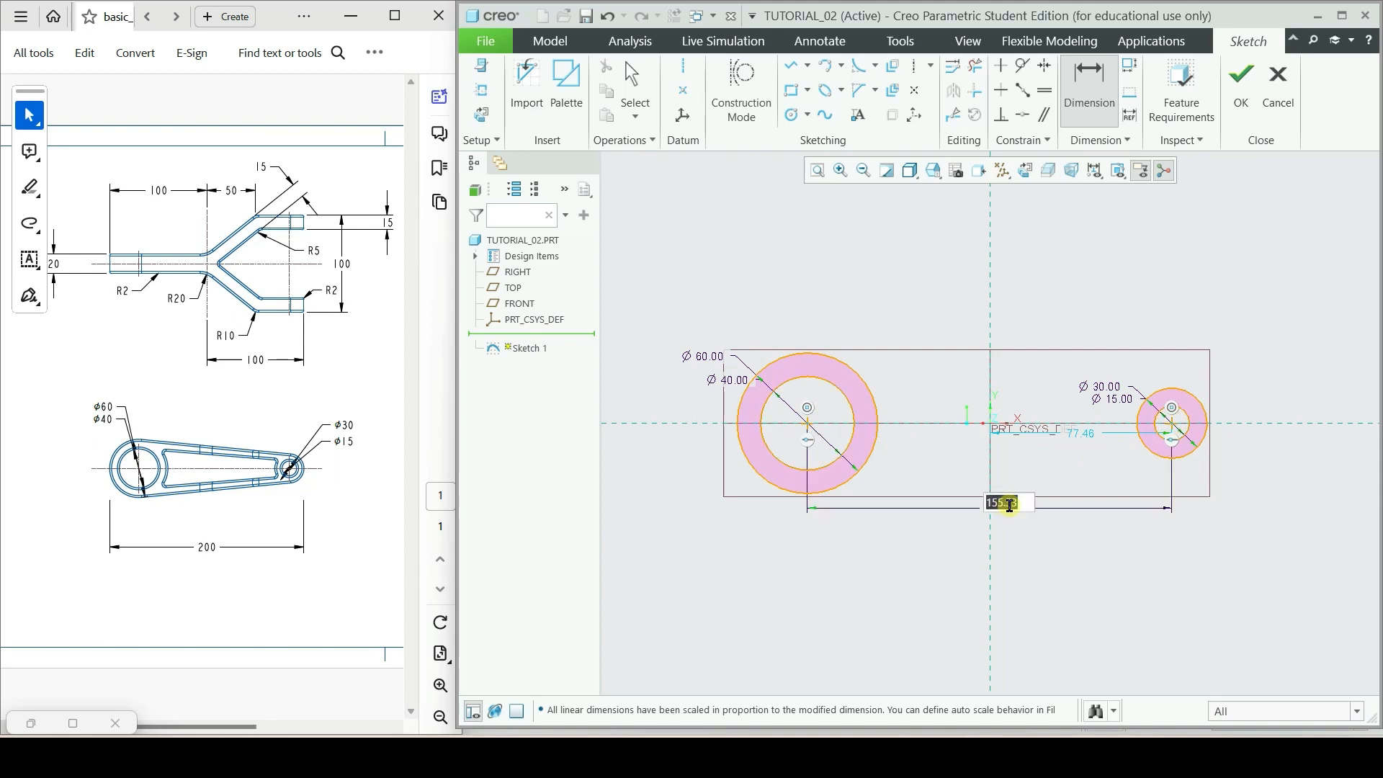
type("155")
key("Return")
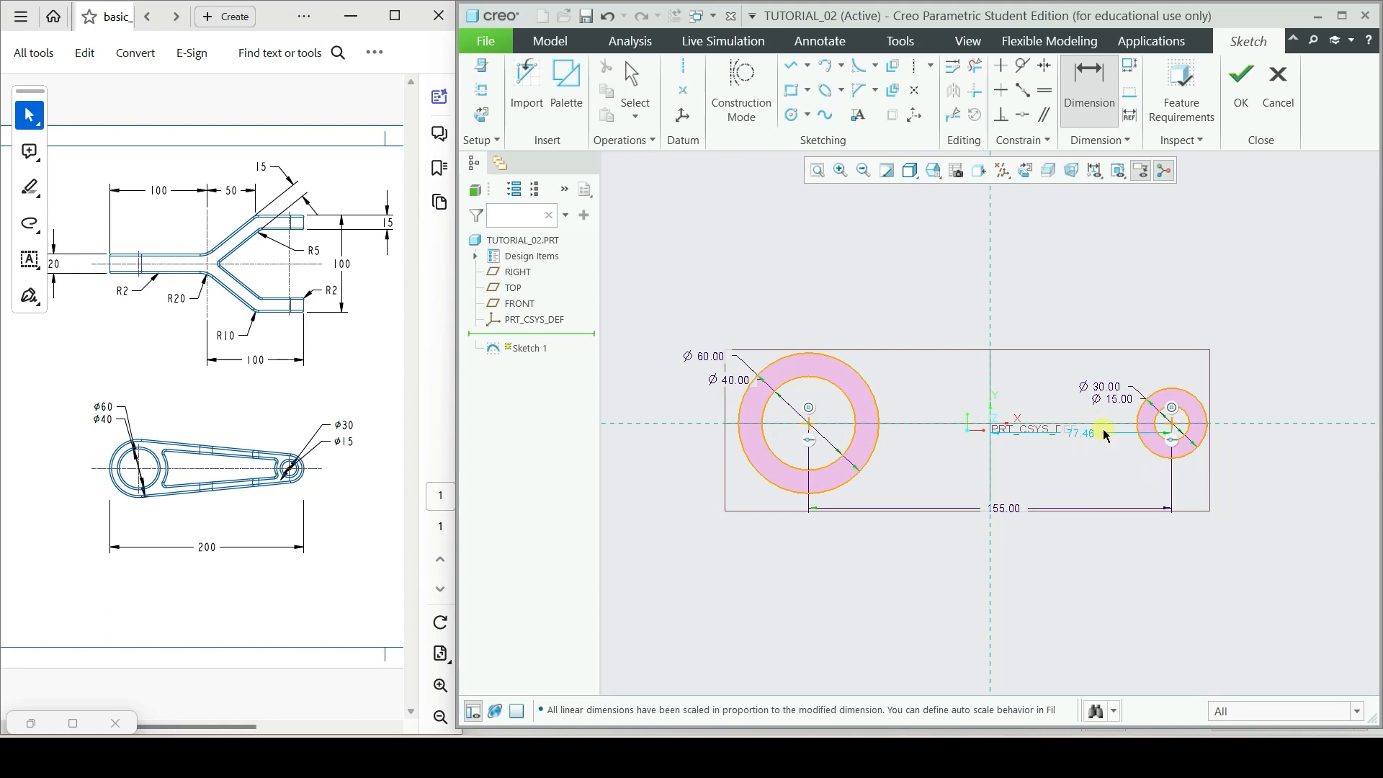
- Set the distance from the vertical reference to the small circles' centre to 155/2 mm
double_click(1086, 441)
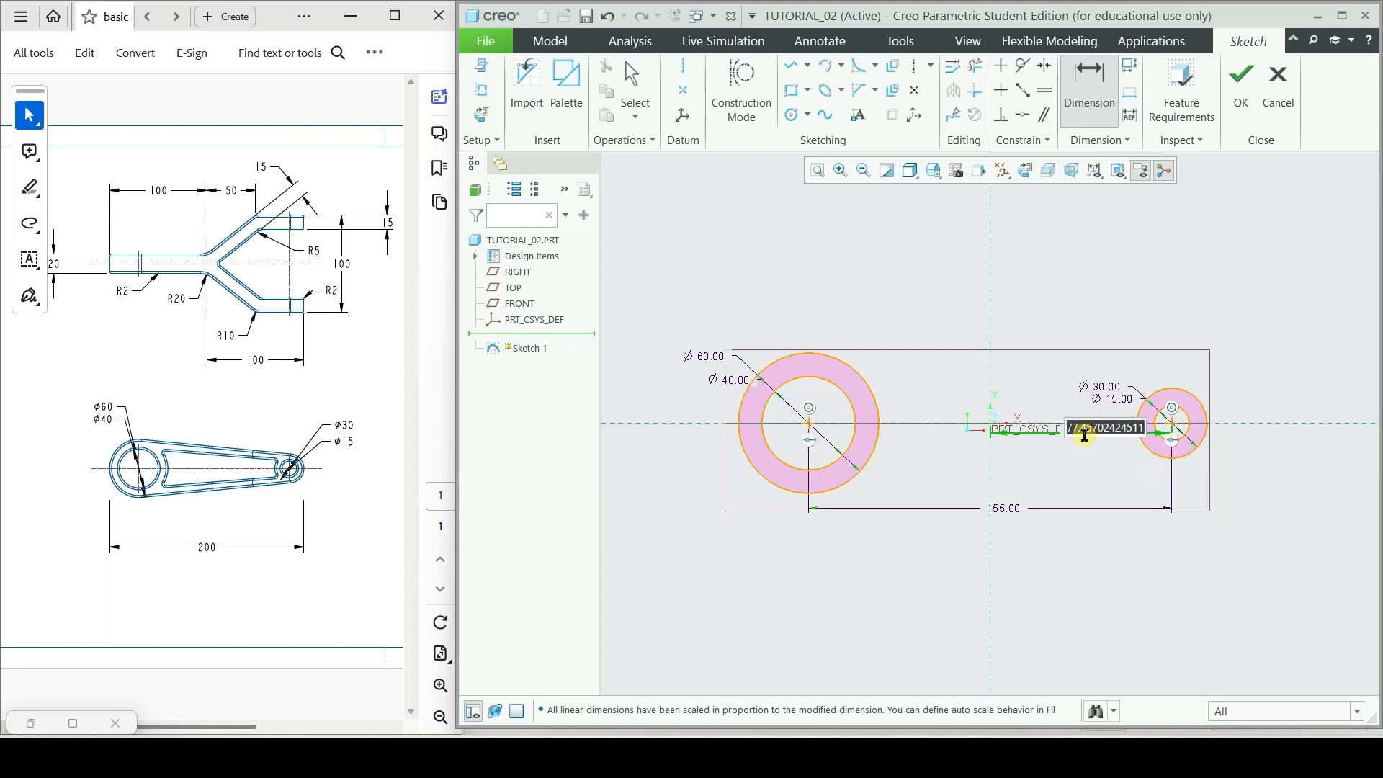
type("155/")
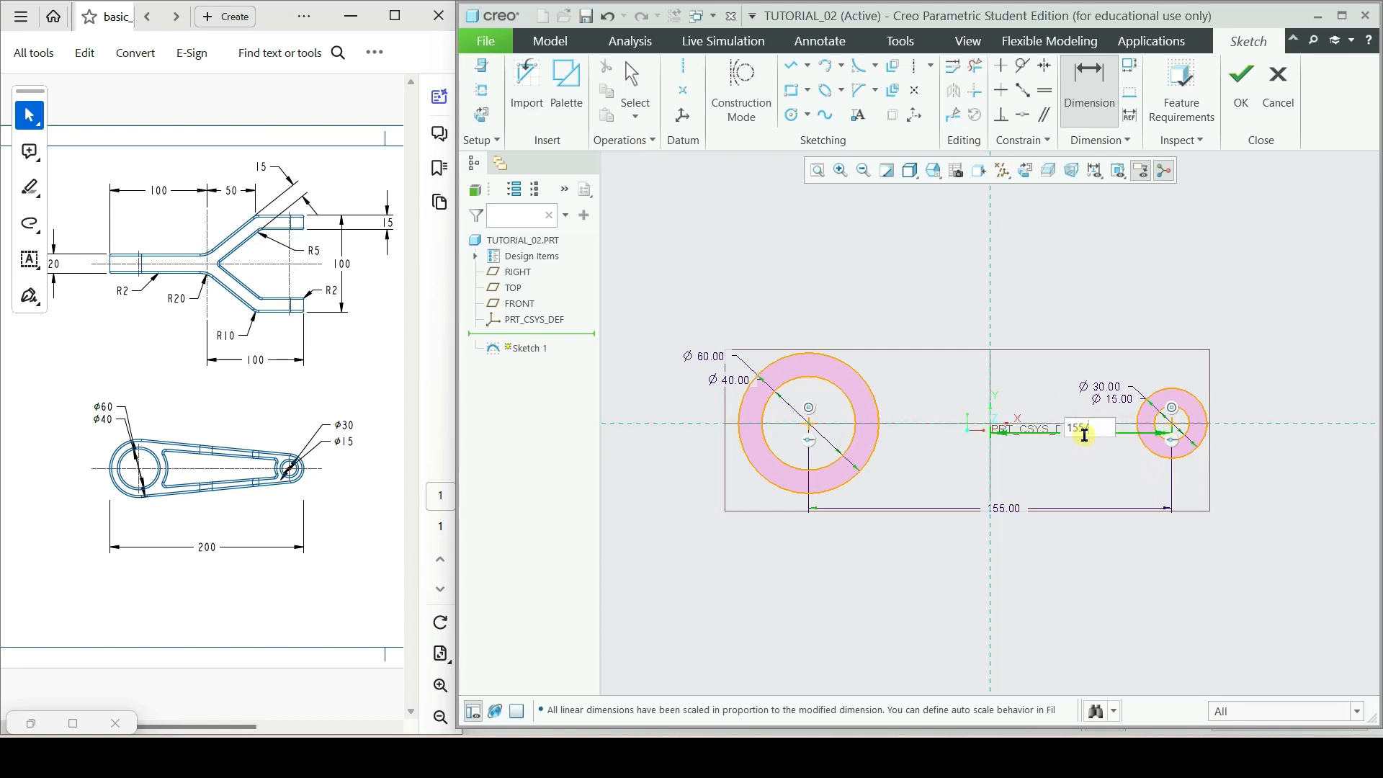
type("2")
key("Return")
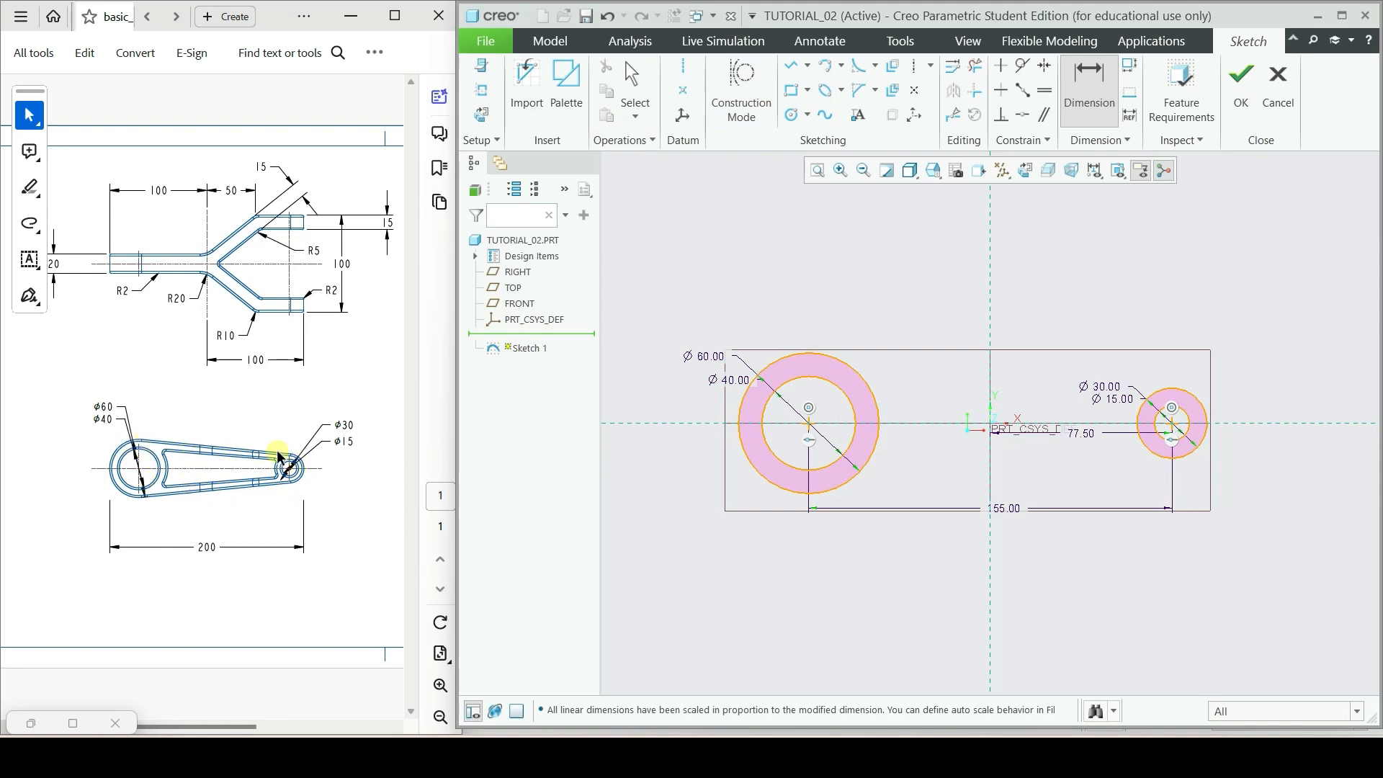
- Connect the 60 mm and 30 mm outer circles with tangent lines along their upper and lower sides
left_click(807, 65)
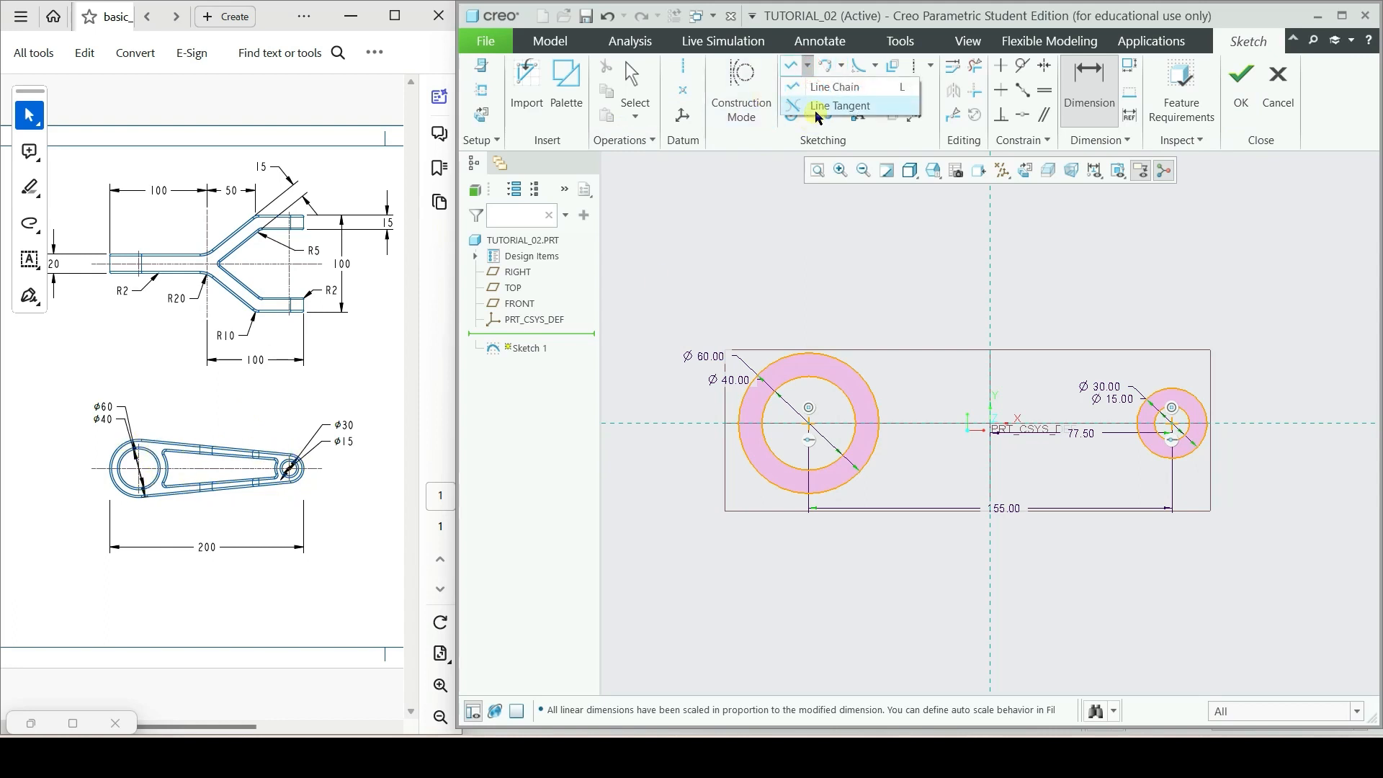
left_click(823, 105)
left_click(775, 355)
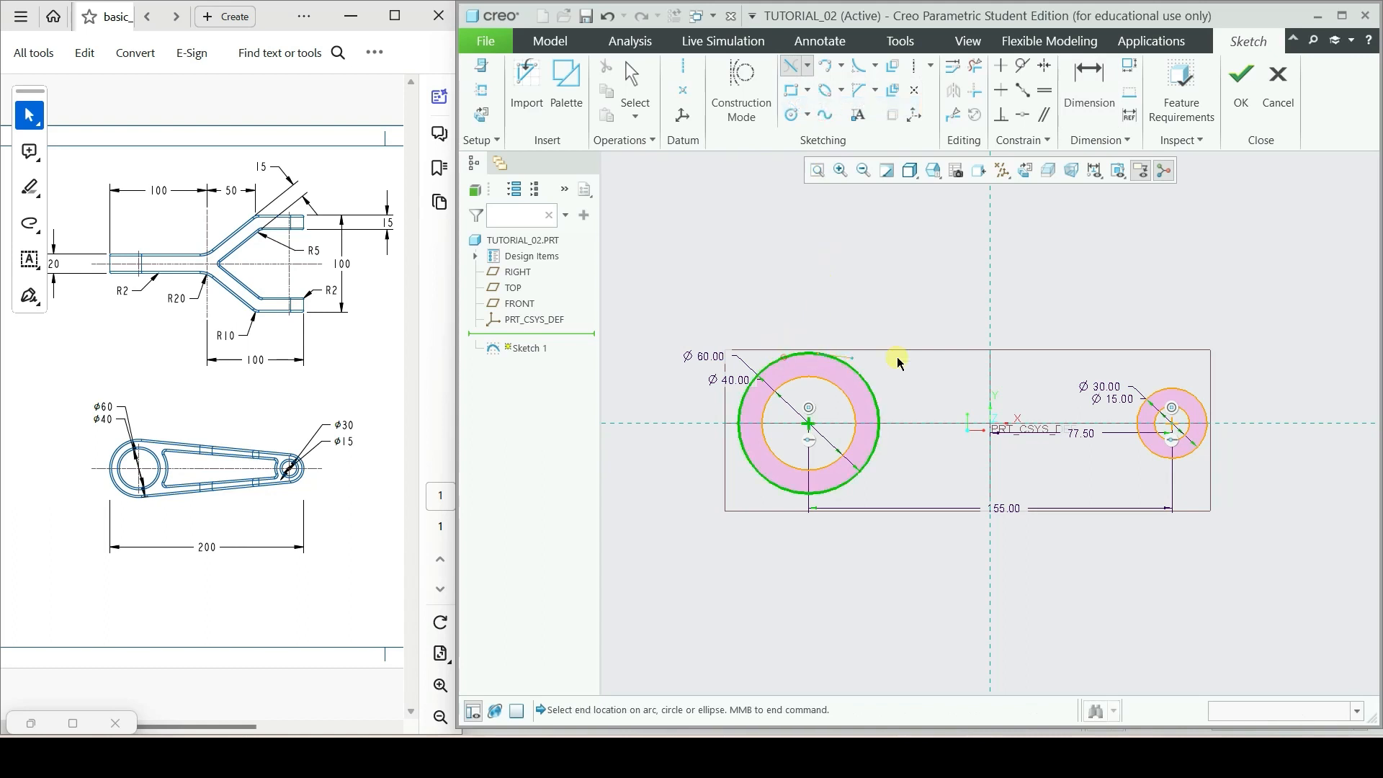
left_click(1174, 387)
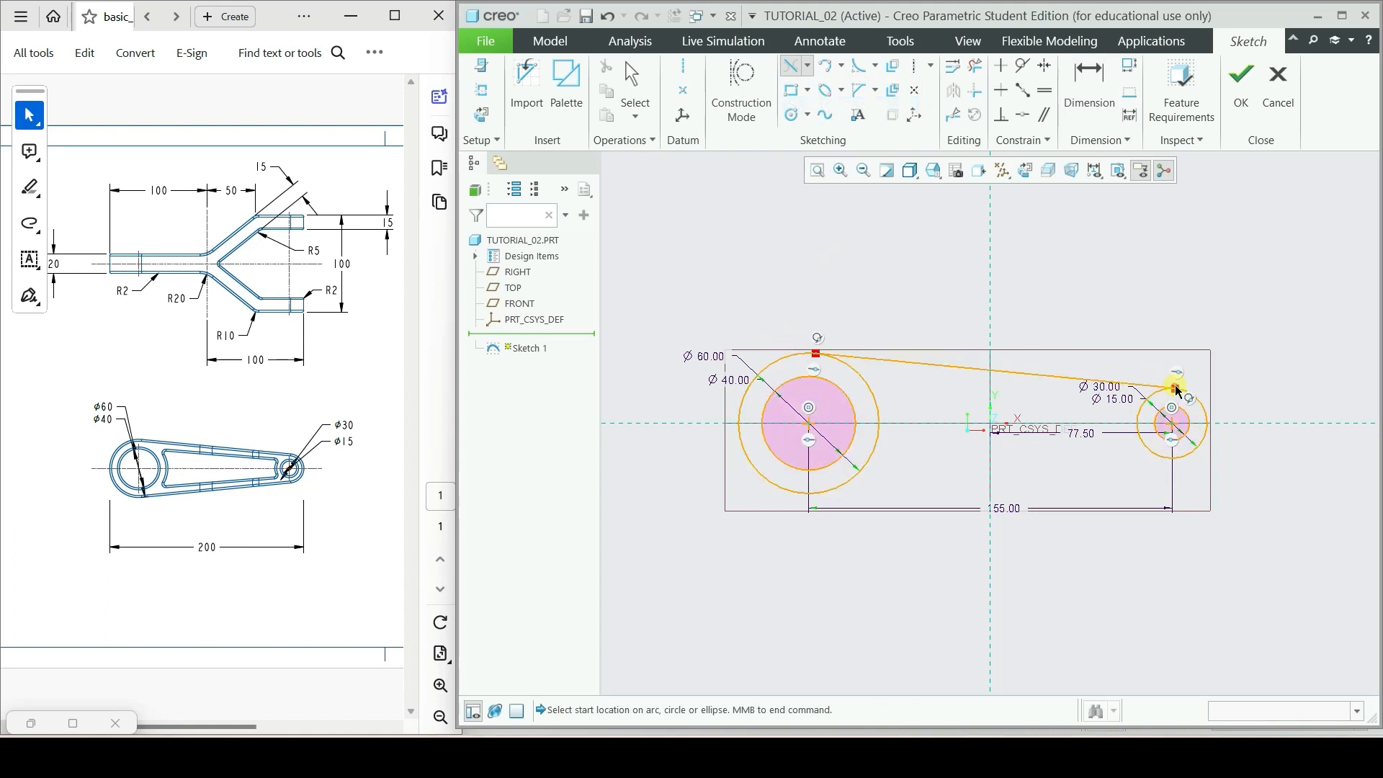
left_click(827, 490)
left_click(1192, 457)
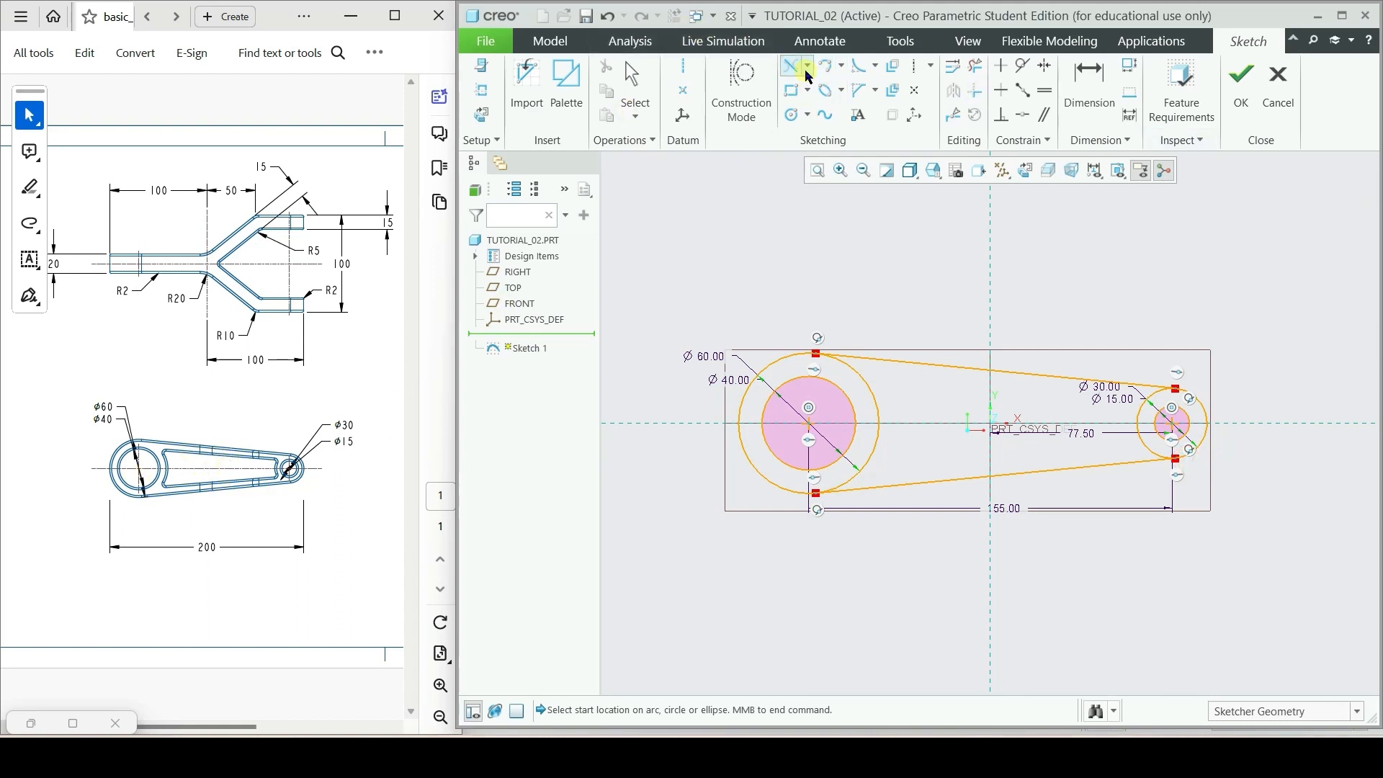
- Connect the 40 mm and 15 mm inner circles with upper and lower tangent lines
left_click(823, 386)
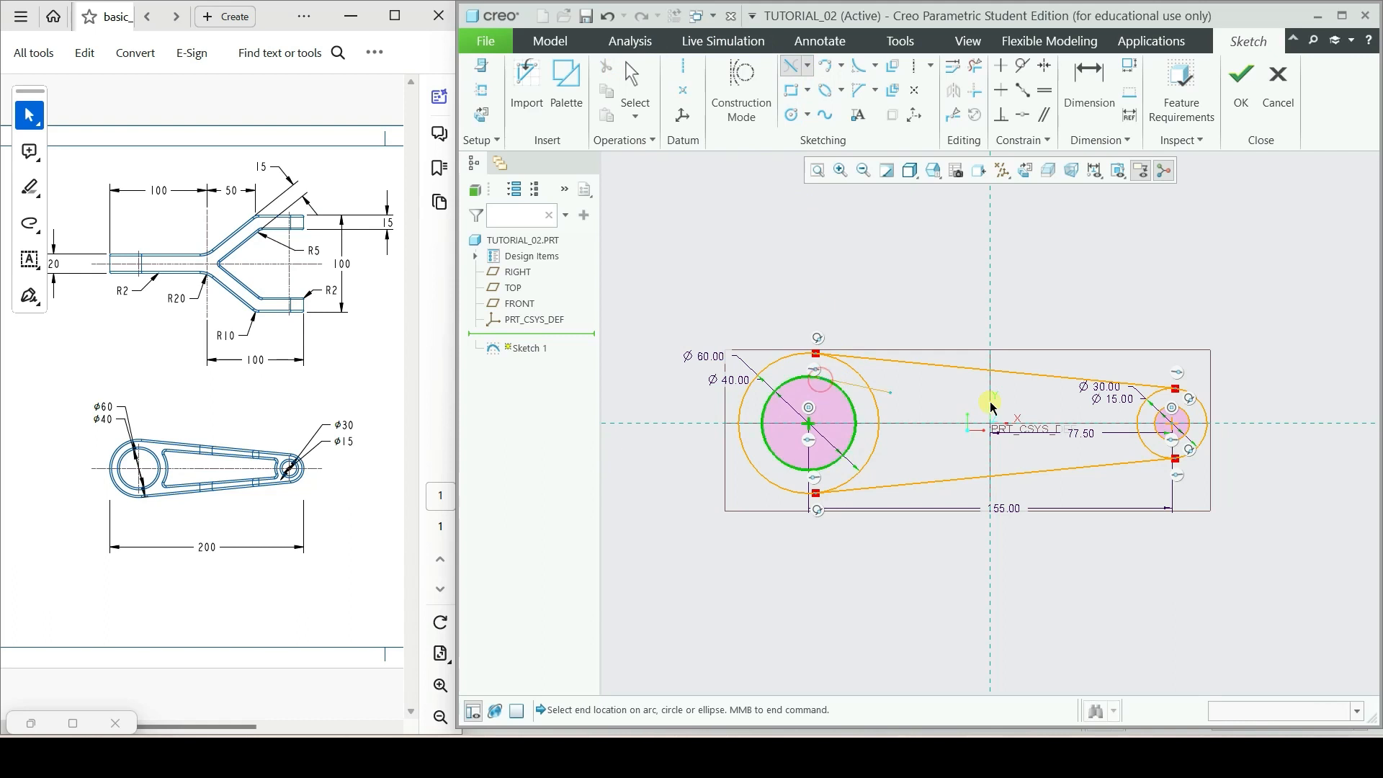
left_click(1185, 414)
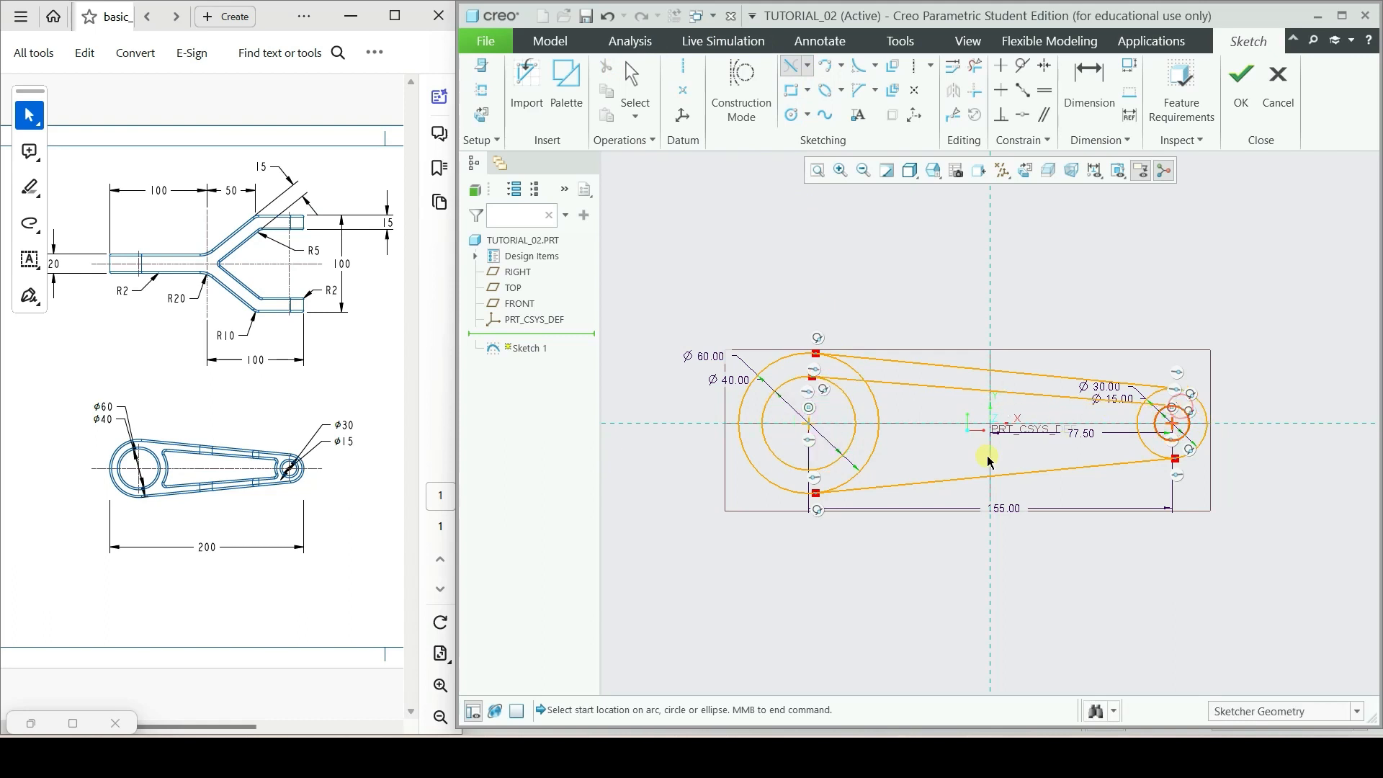
left_click(816, 472)
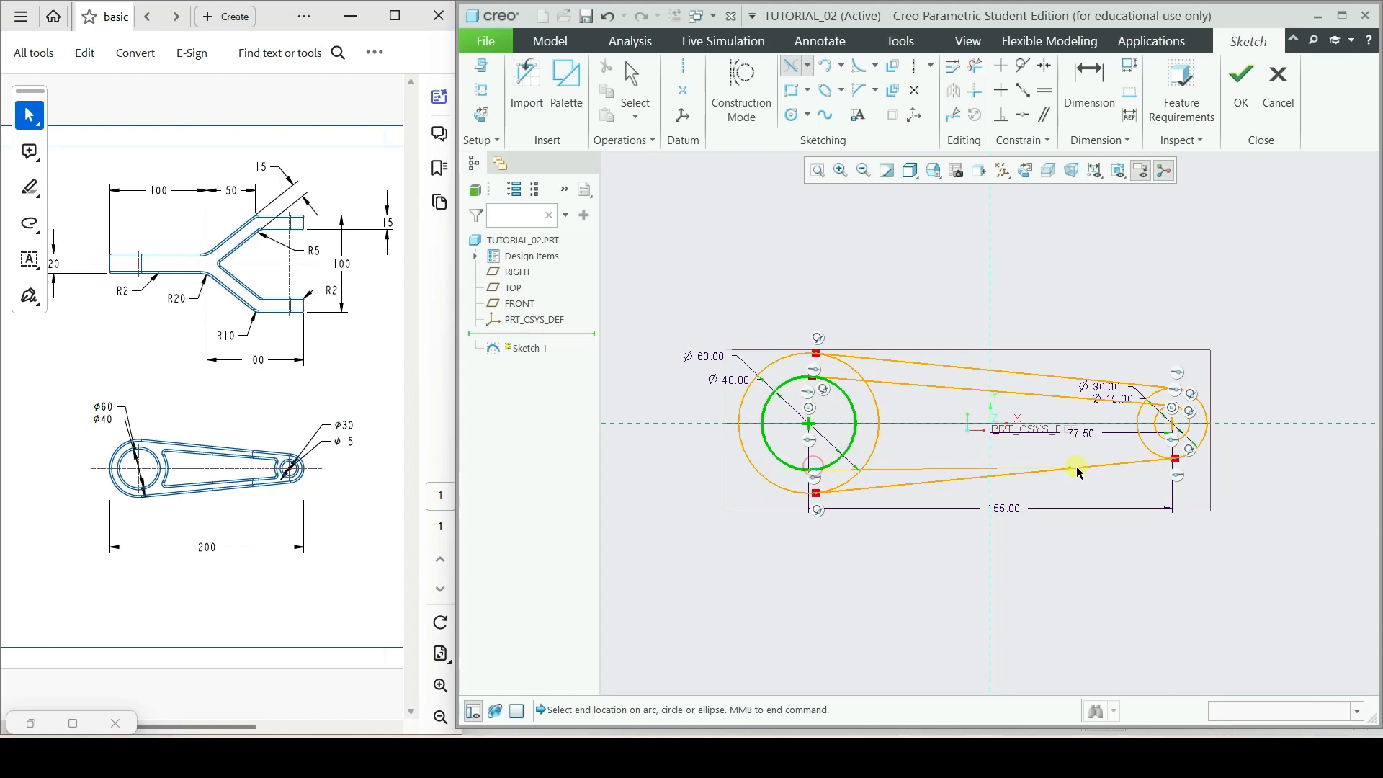
left_click(1179, 439)
middle_click(907, 372)
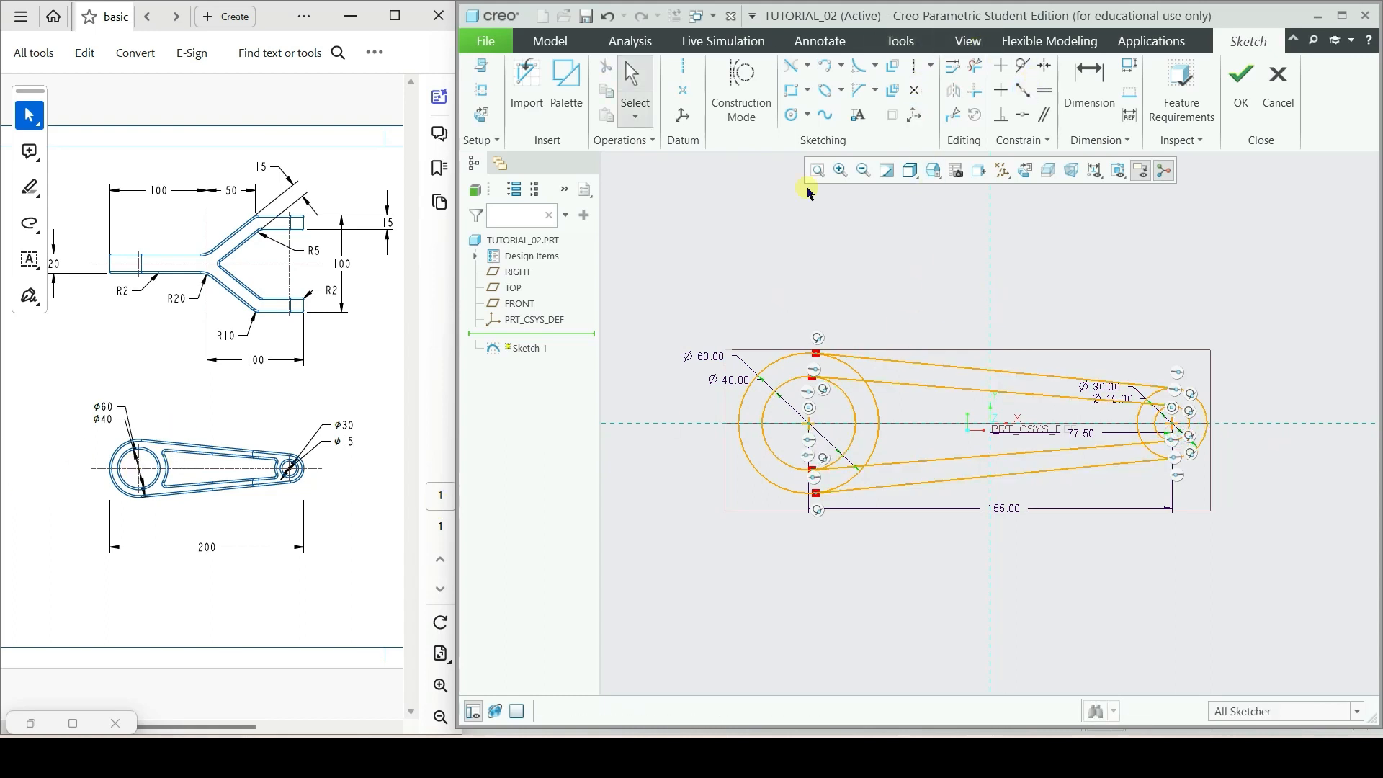
- Trim the 60 mm circle's arc between the outer and inner tangent lines, and remove the inner lines' ends inside that circle
left_click(975, 66)
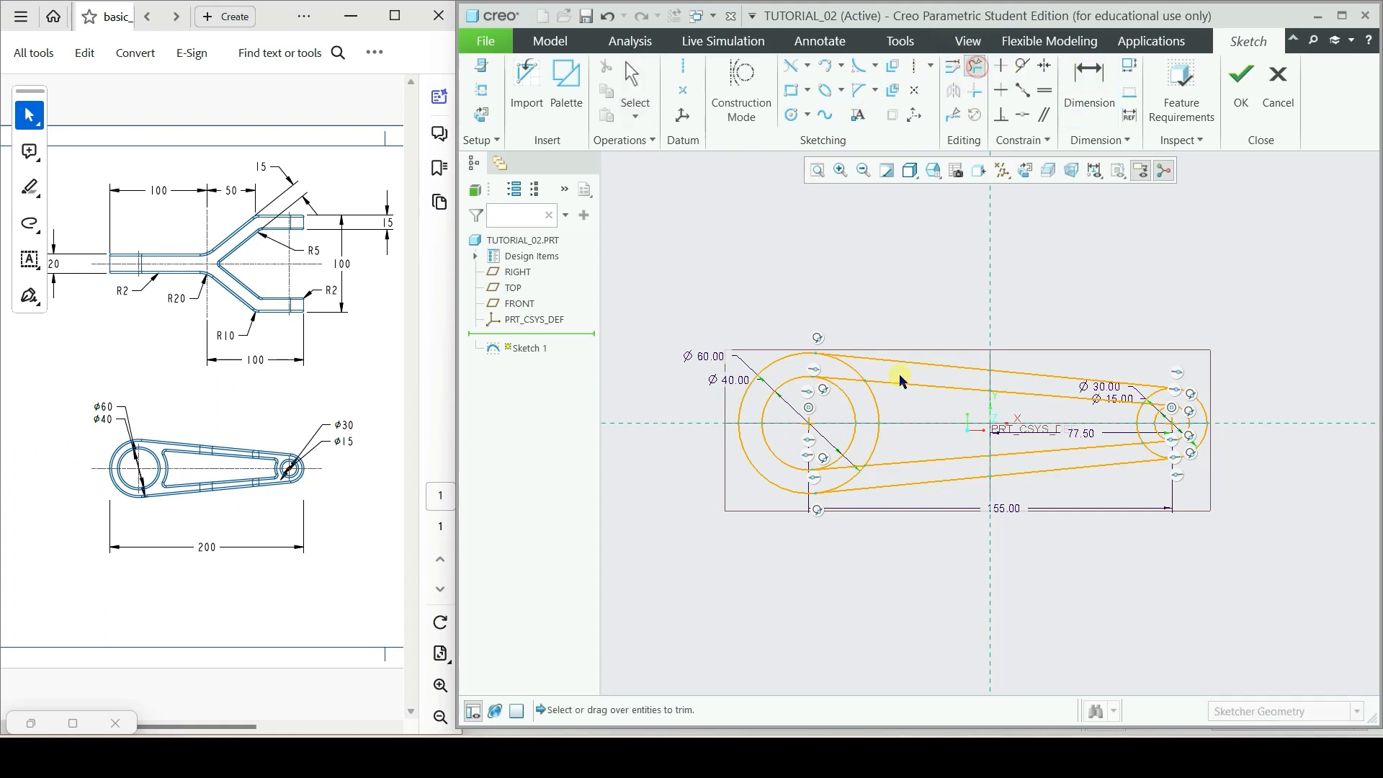
scroll(847, 389, "down", 1)
scroll(852, 363, "down", 3)
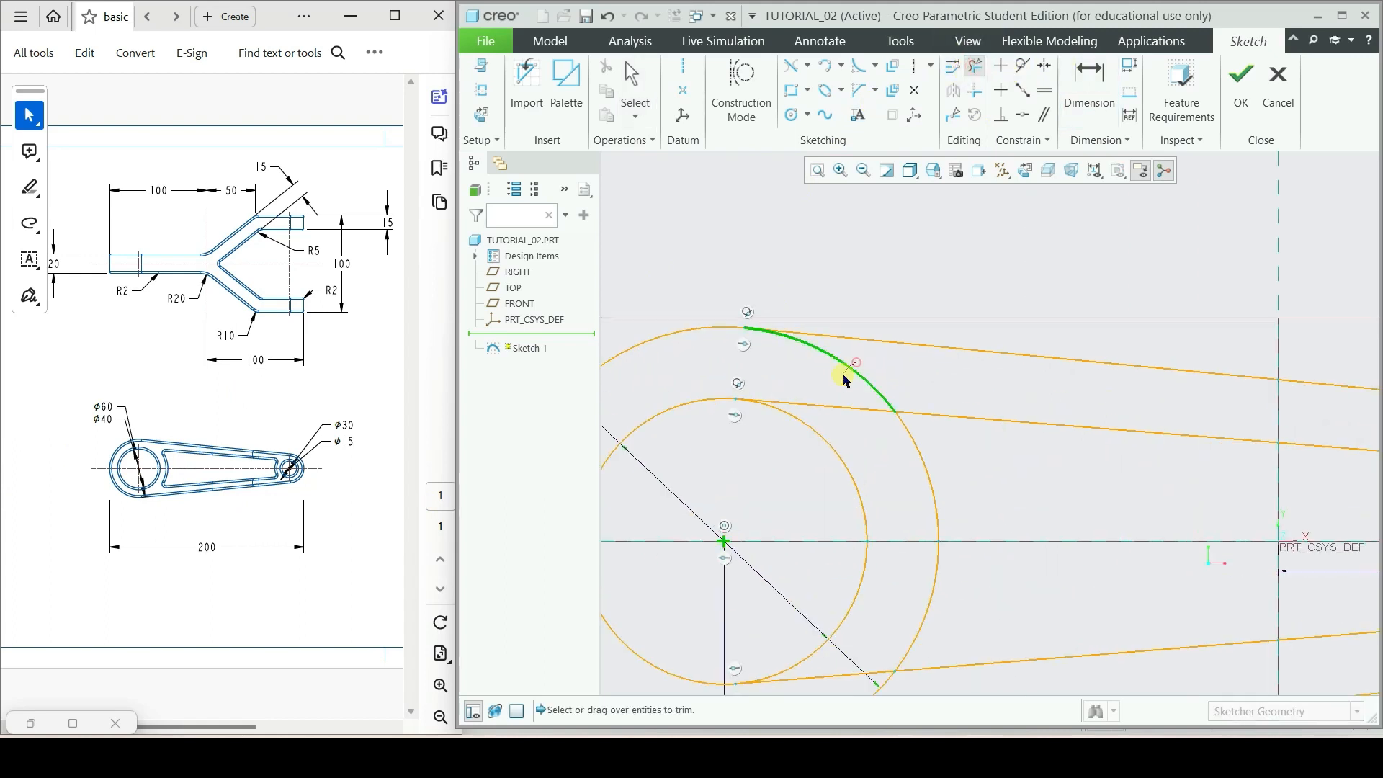
left_click(855, 362)
left_click(855, 408)
scroll(873, 430, "up", 3)
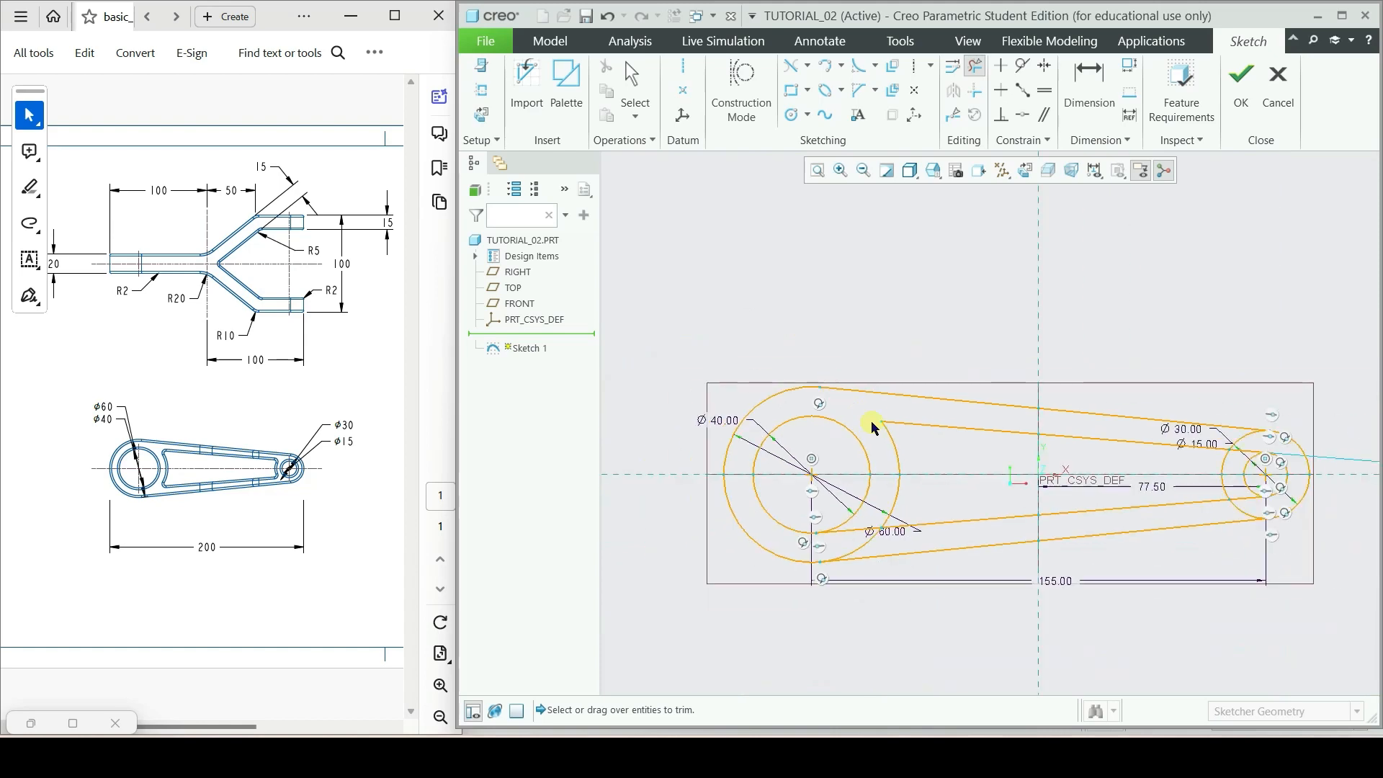
left_click(871, 533)
- Trim the 30 mm circle's arc between the upper tangent lines, and remove the inner lines' ends inside that circle
scroll(1275, 441, "down", 3)
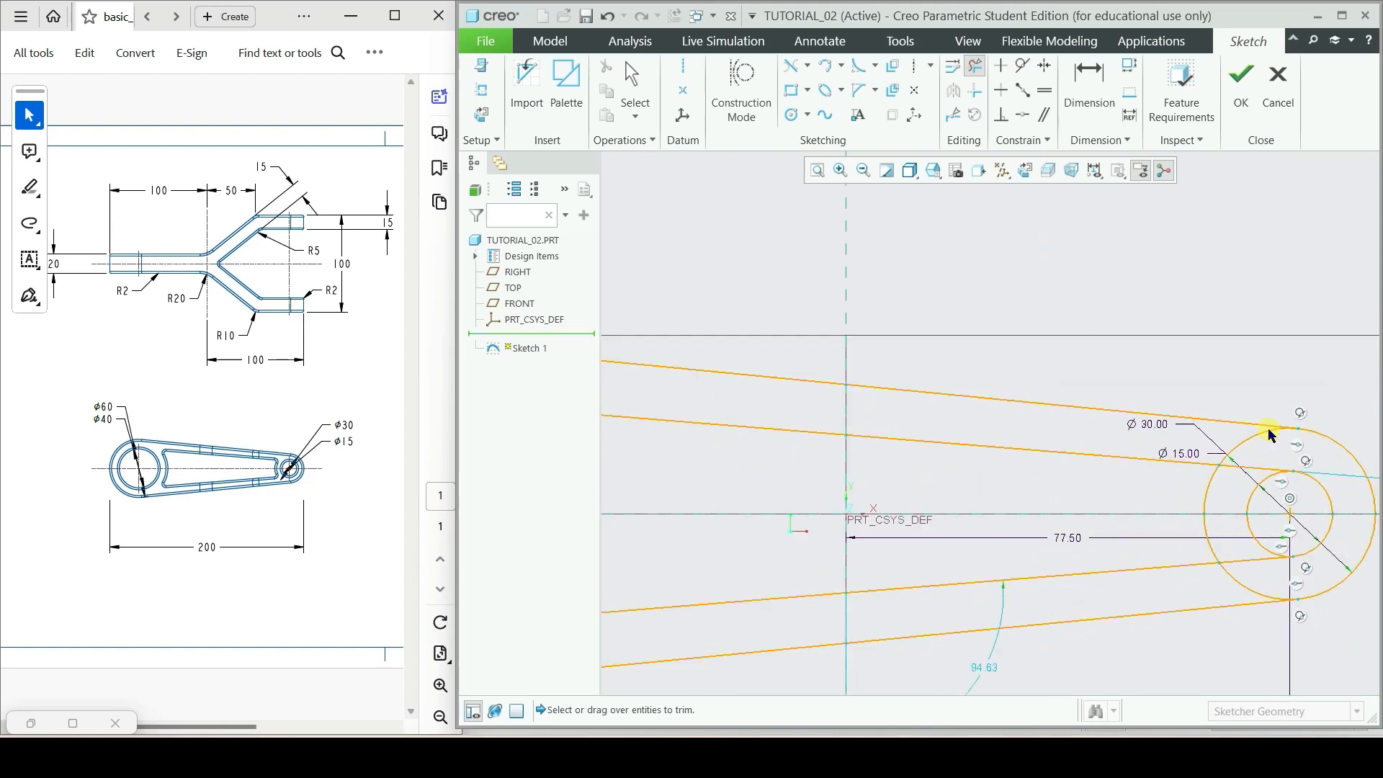
left_click(1233, 439)
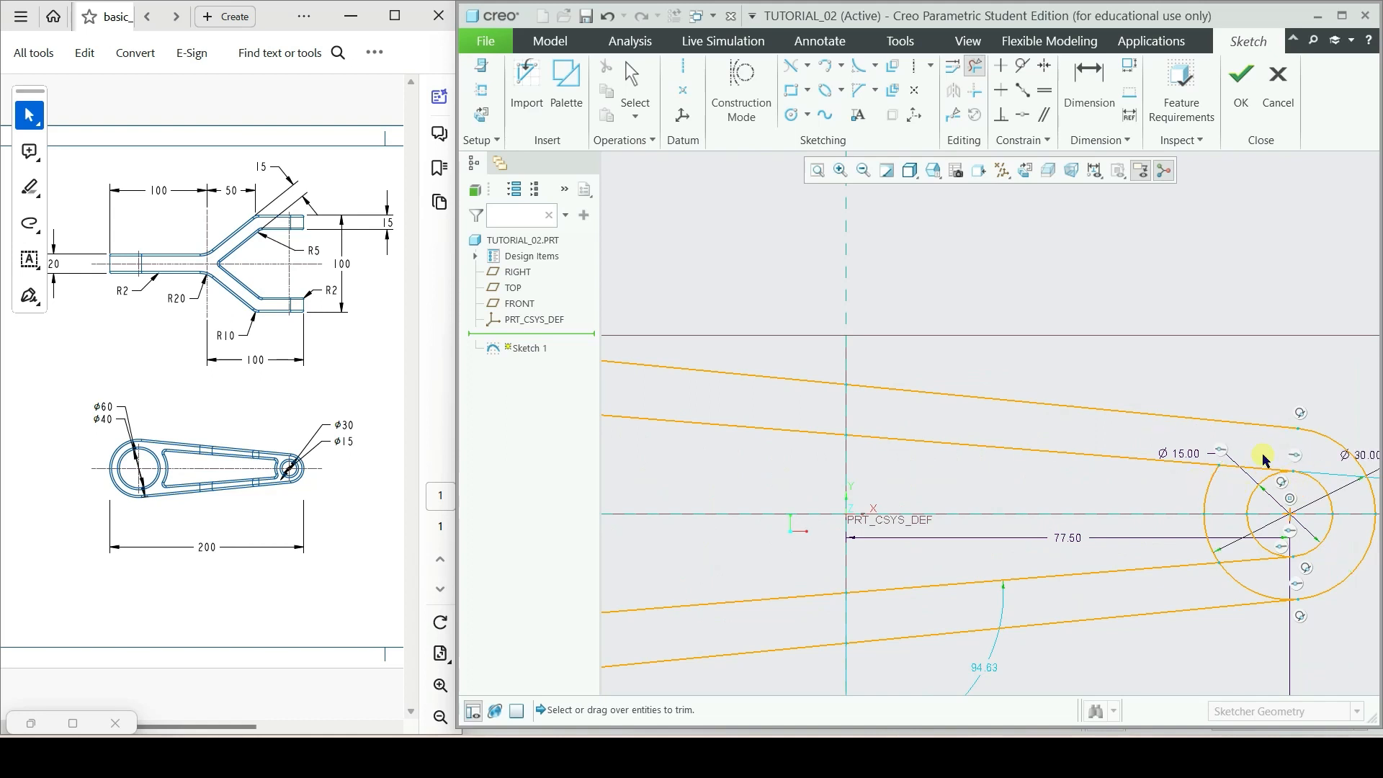
left_click(1259, 469)
left_click(1235, 551)
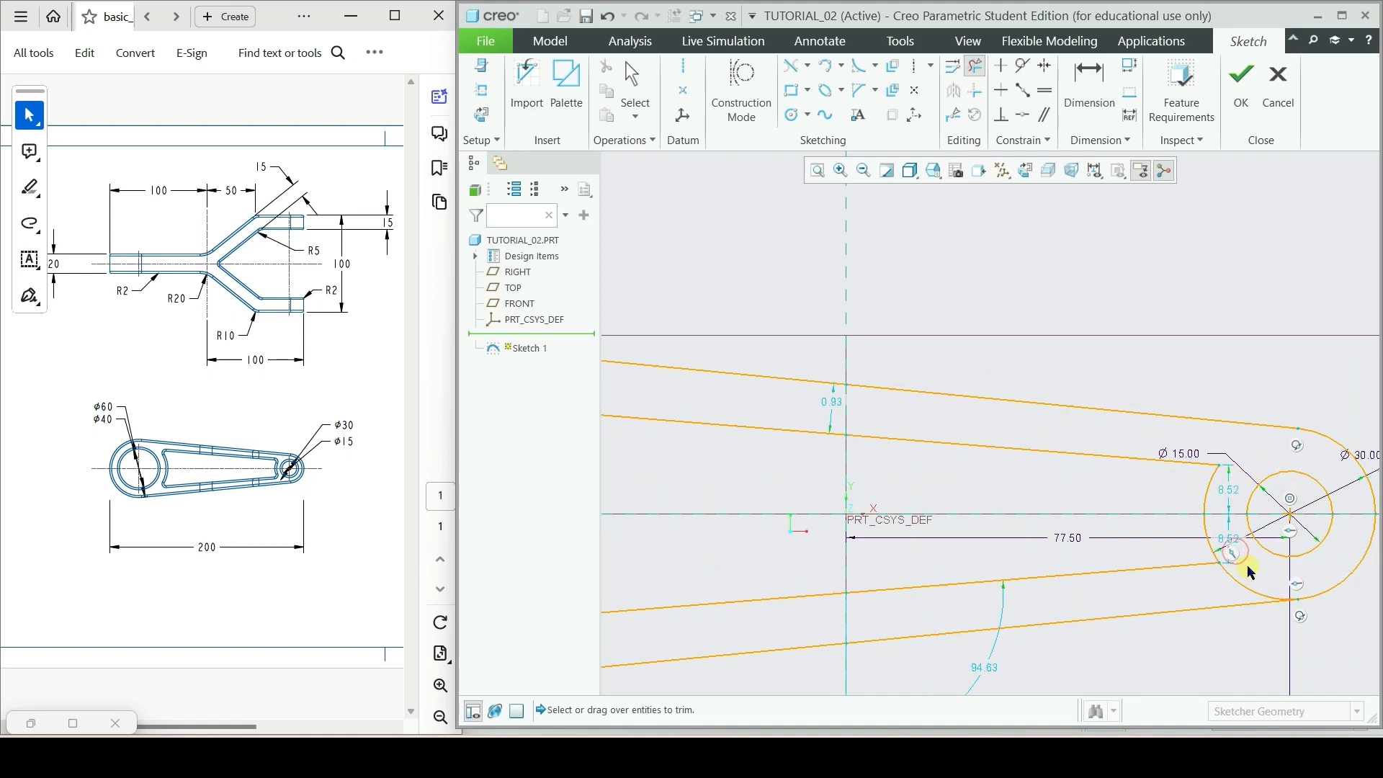
- Examine the trimmed profile's inner opening and both rounded ends against the side view in the reference drawing
scroll(1210, 566, "up", 4)
scroll(1001, 519, "down", 5)
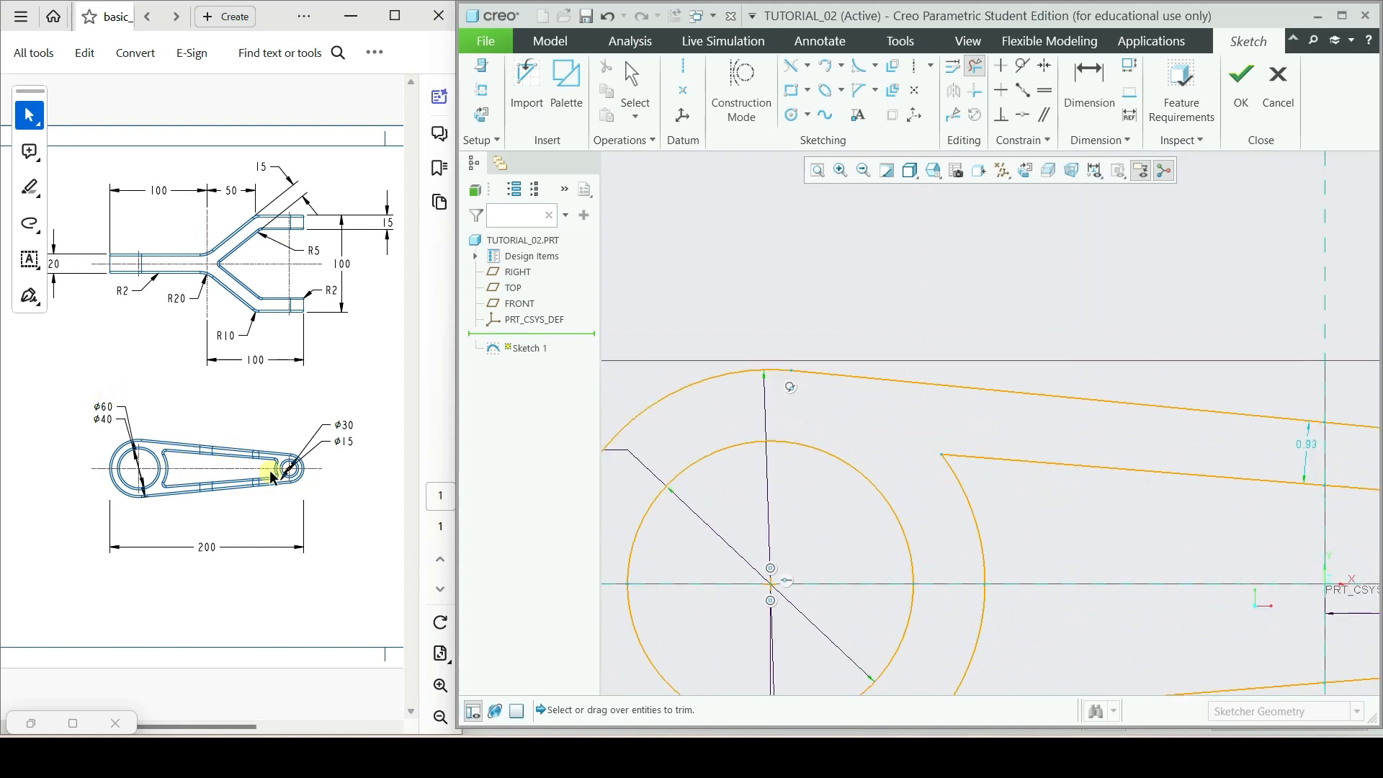
scroll(672, 478, "up", 3)
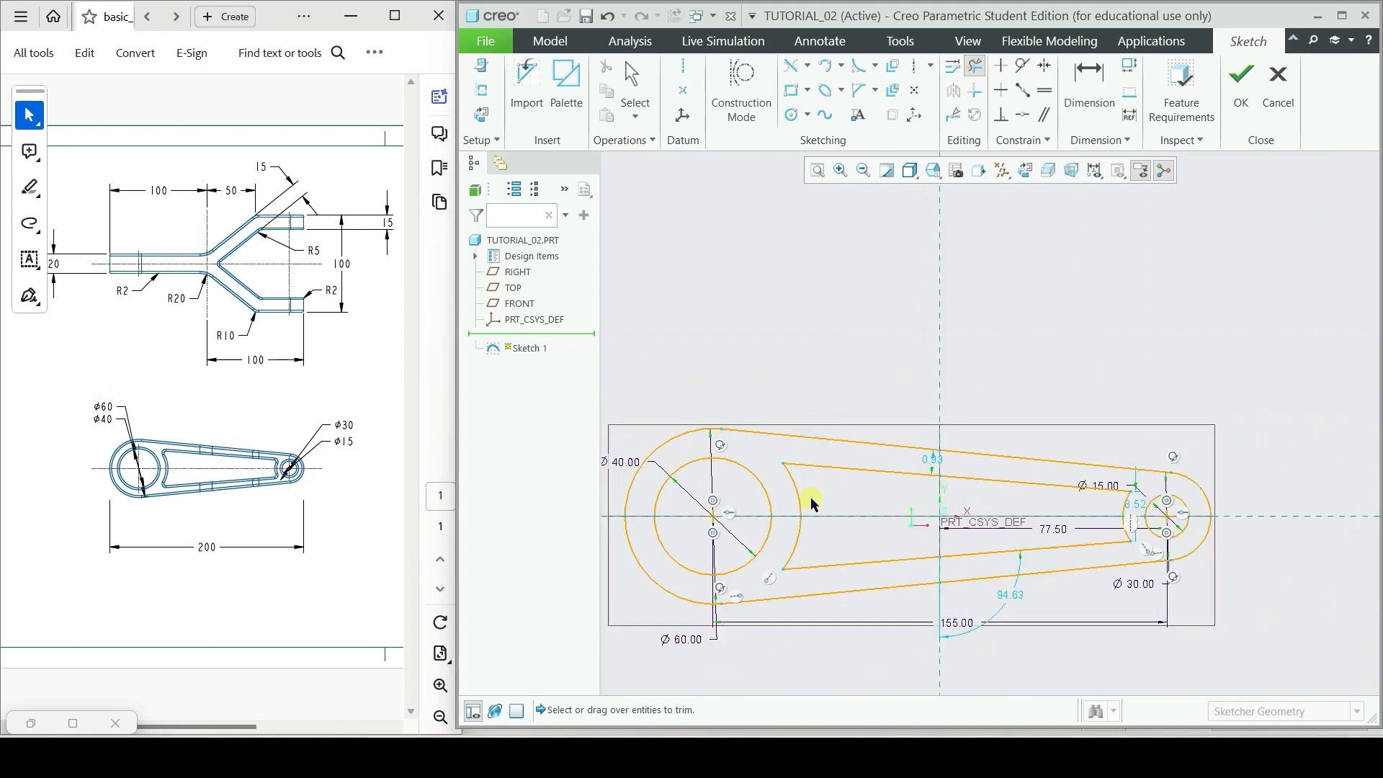
scroll(880, 529, "up", 2)
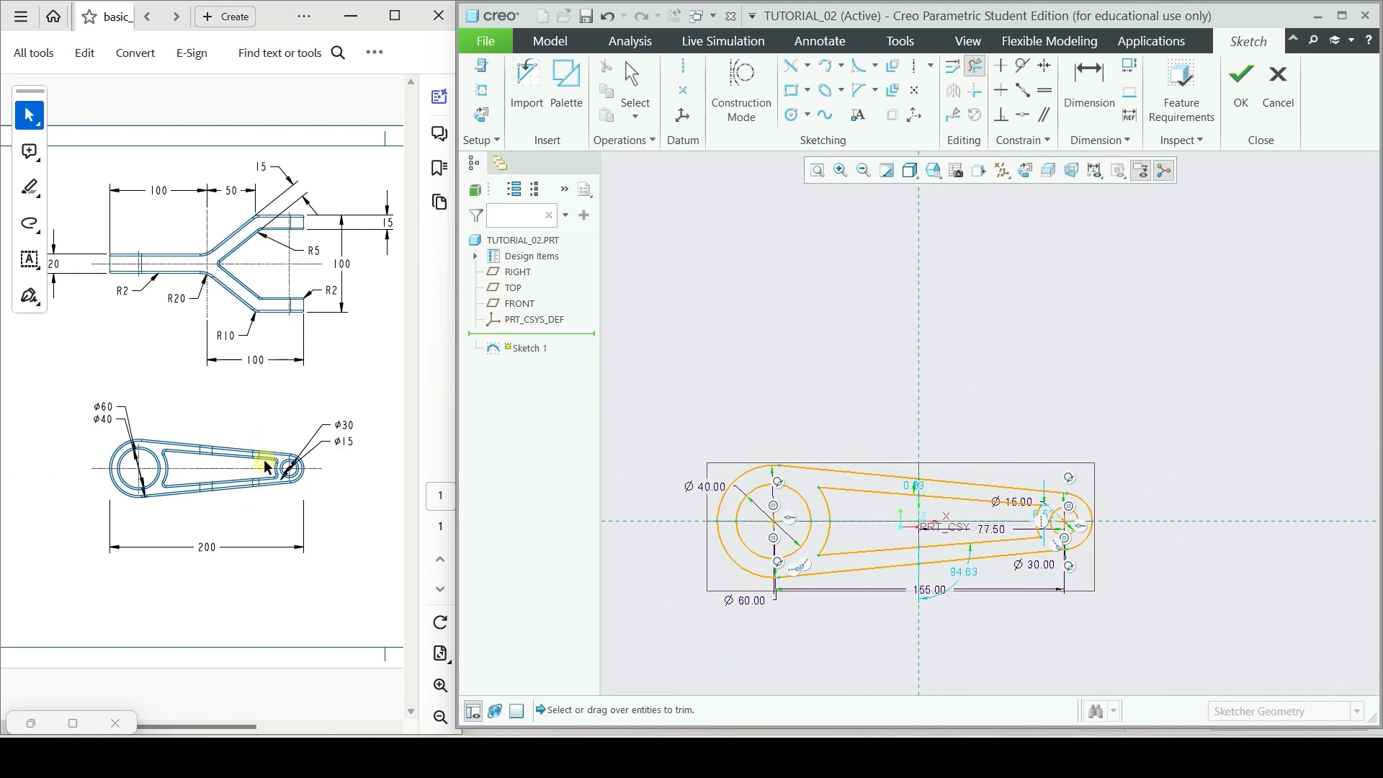
scroll(982, 468, "down", 3)
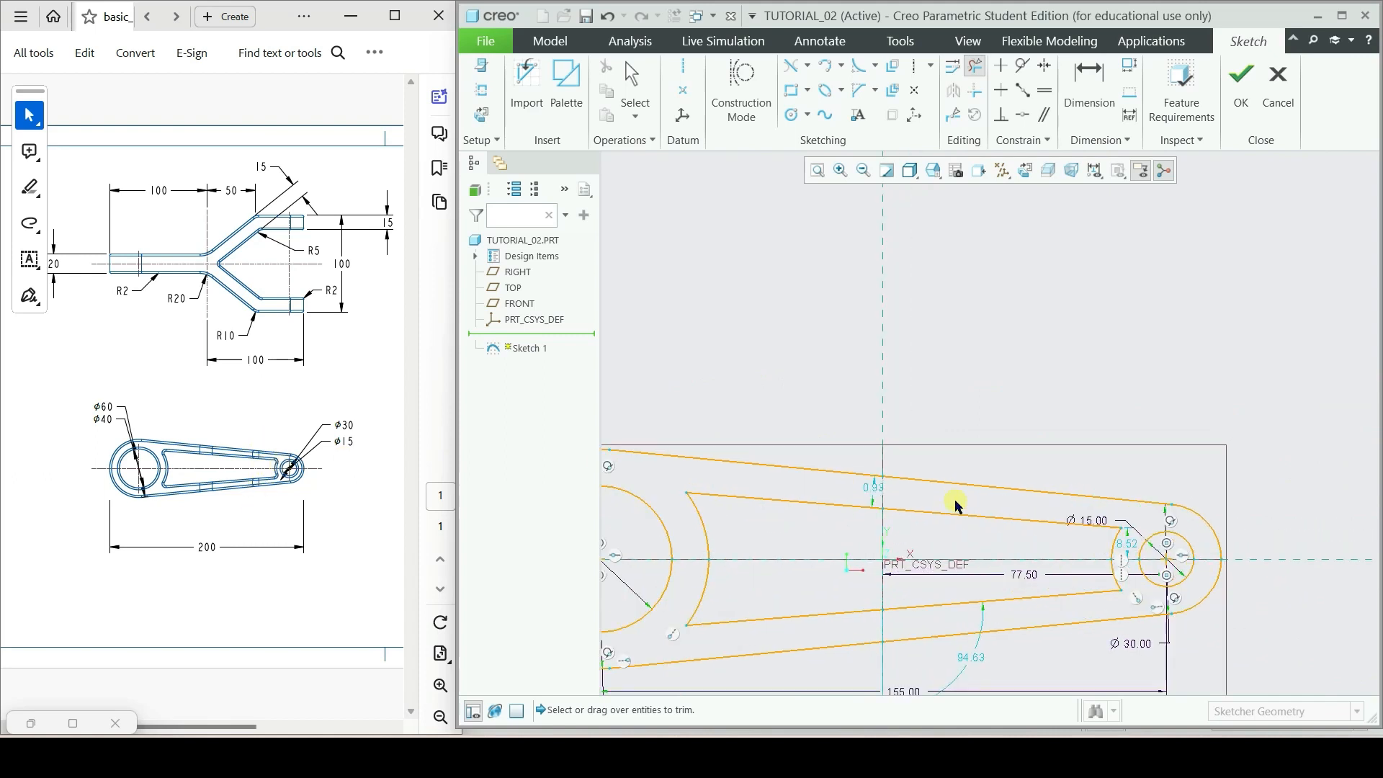
scroll(957, 550, "up", 2)
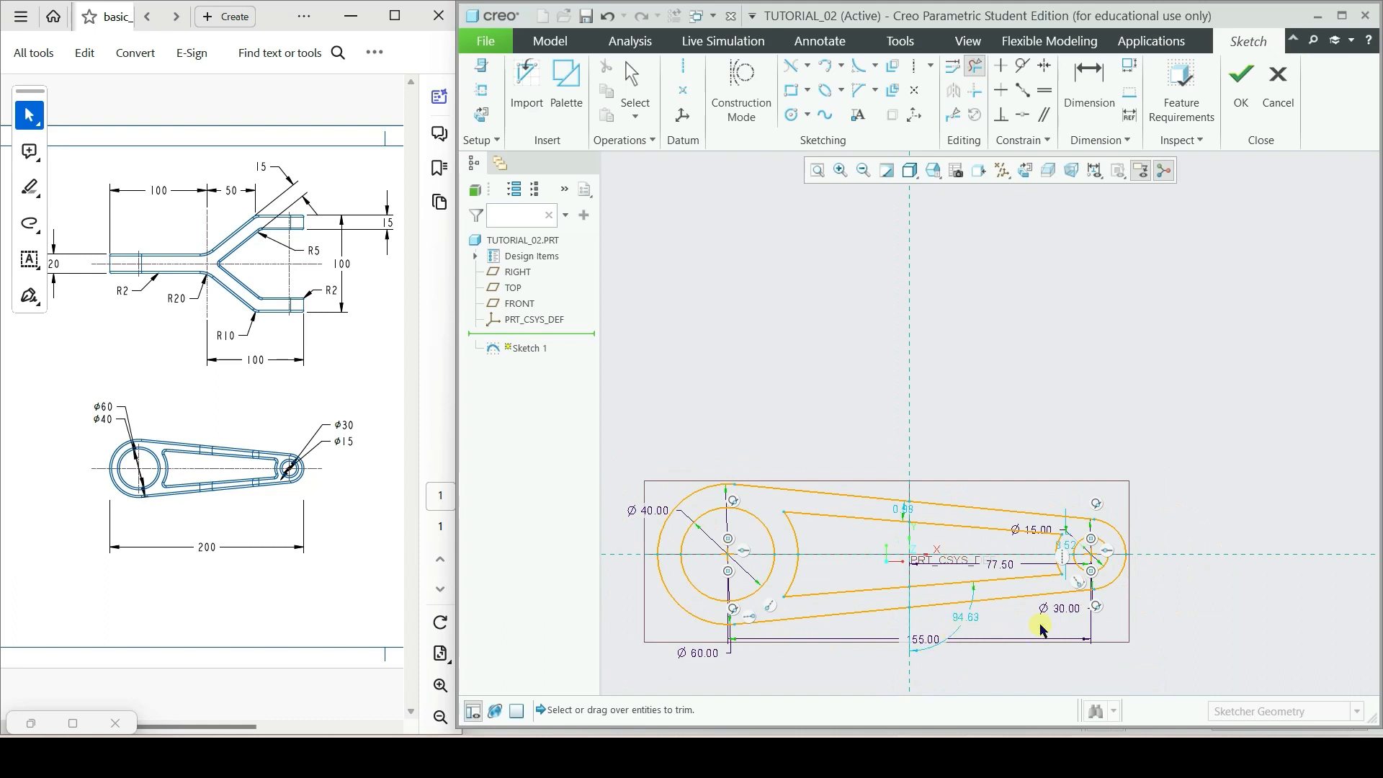
scroll(1065, 555, "down", 2)
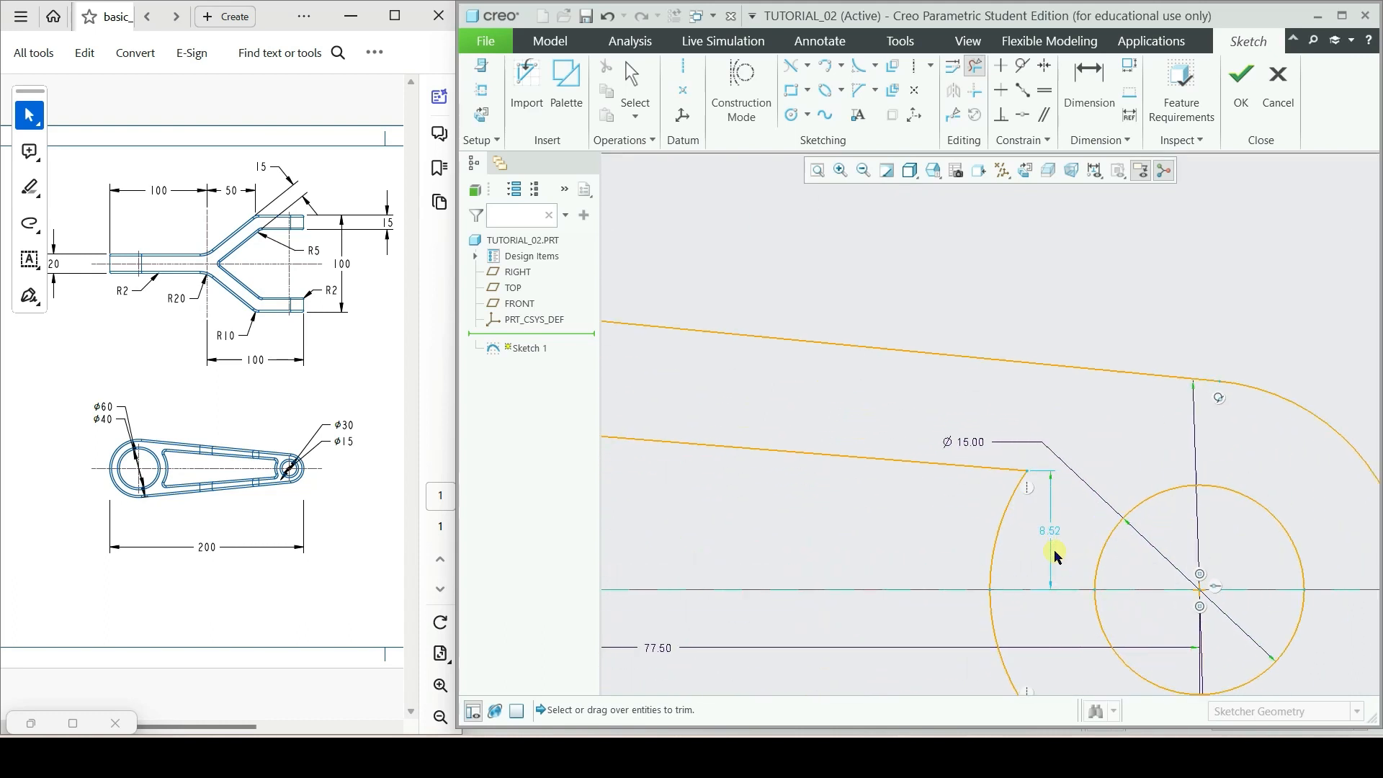
scroll(1052, 555, "up", 3)
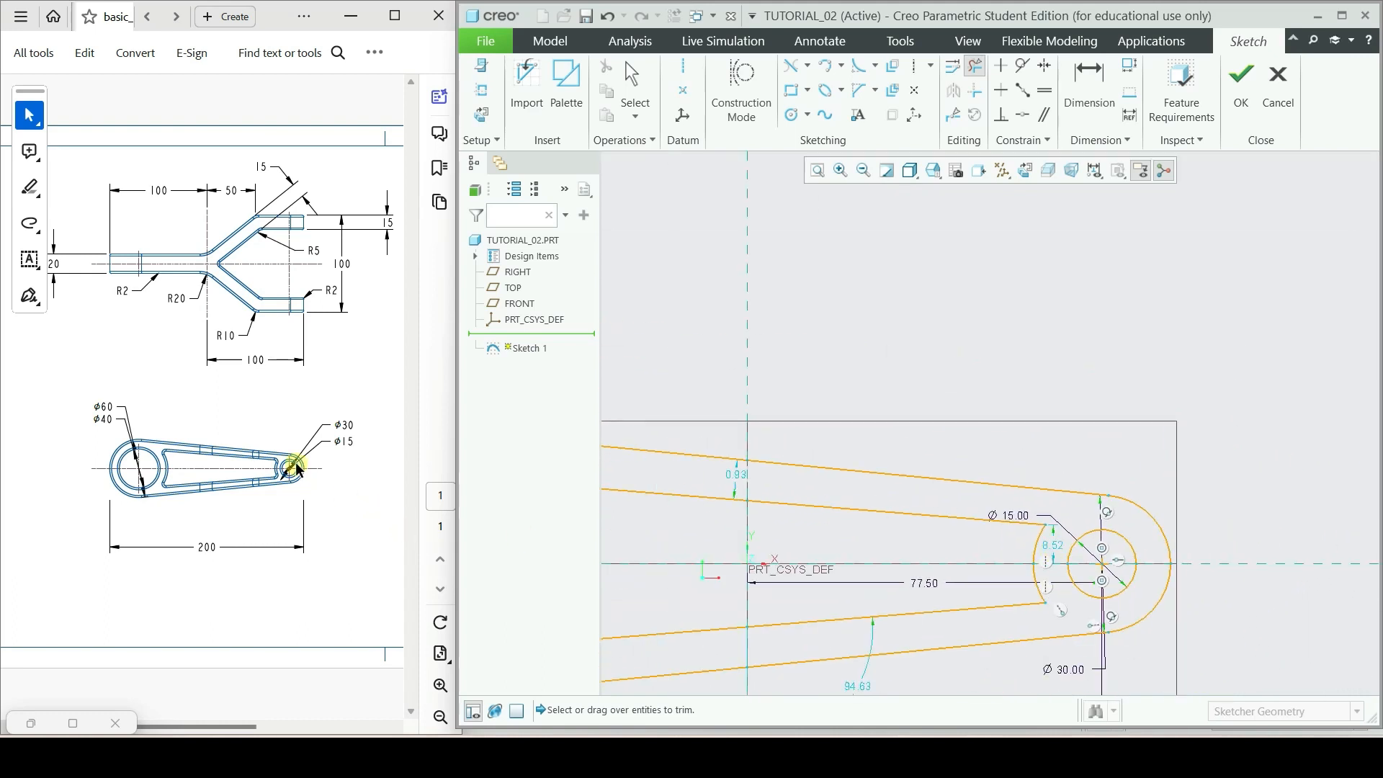
scroll(1016, 562, "up", 5)
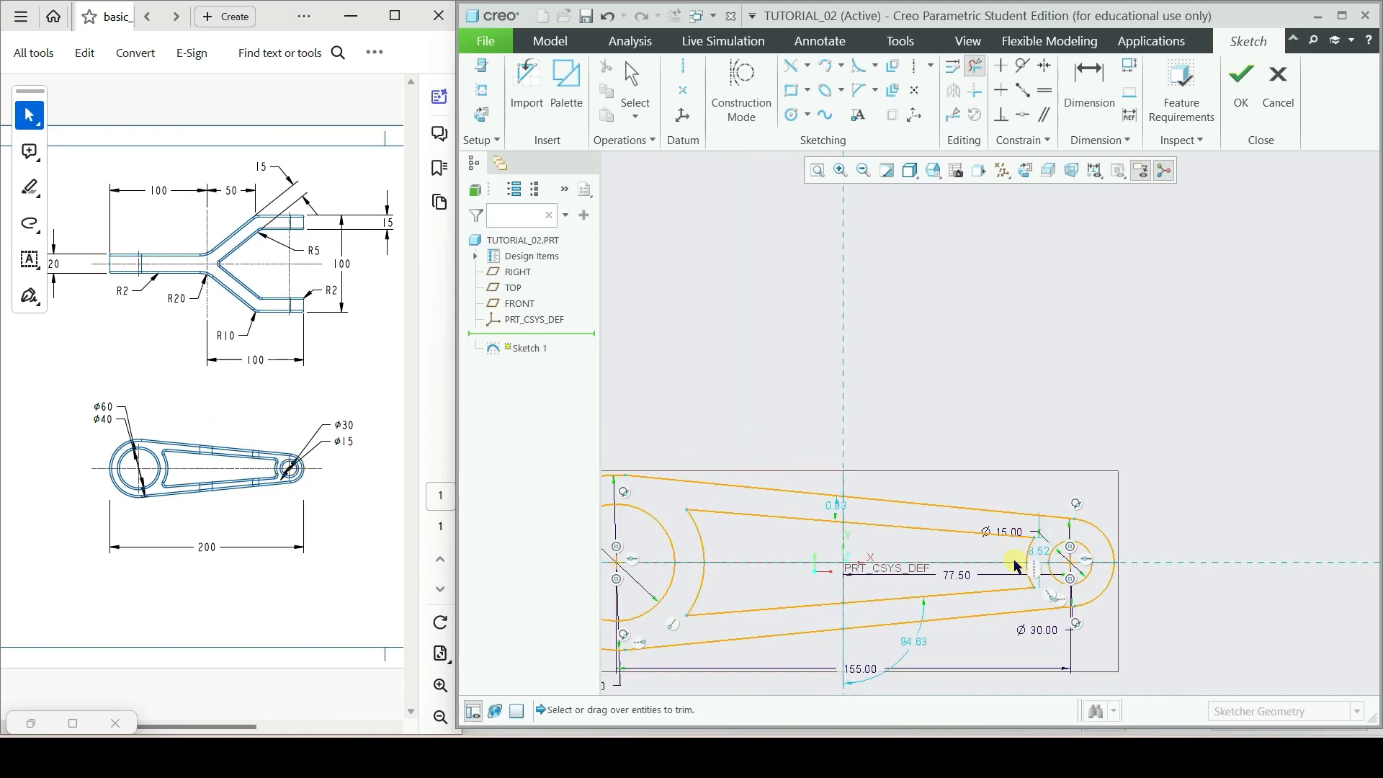
- Finish the side-profile sketch and extrude it as a solid 100 mm deep, symmetric about the sketch plane
left_click(1241, 94)
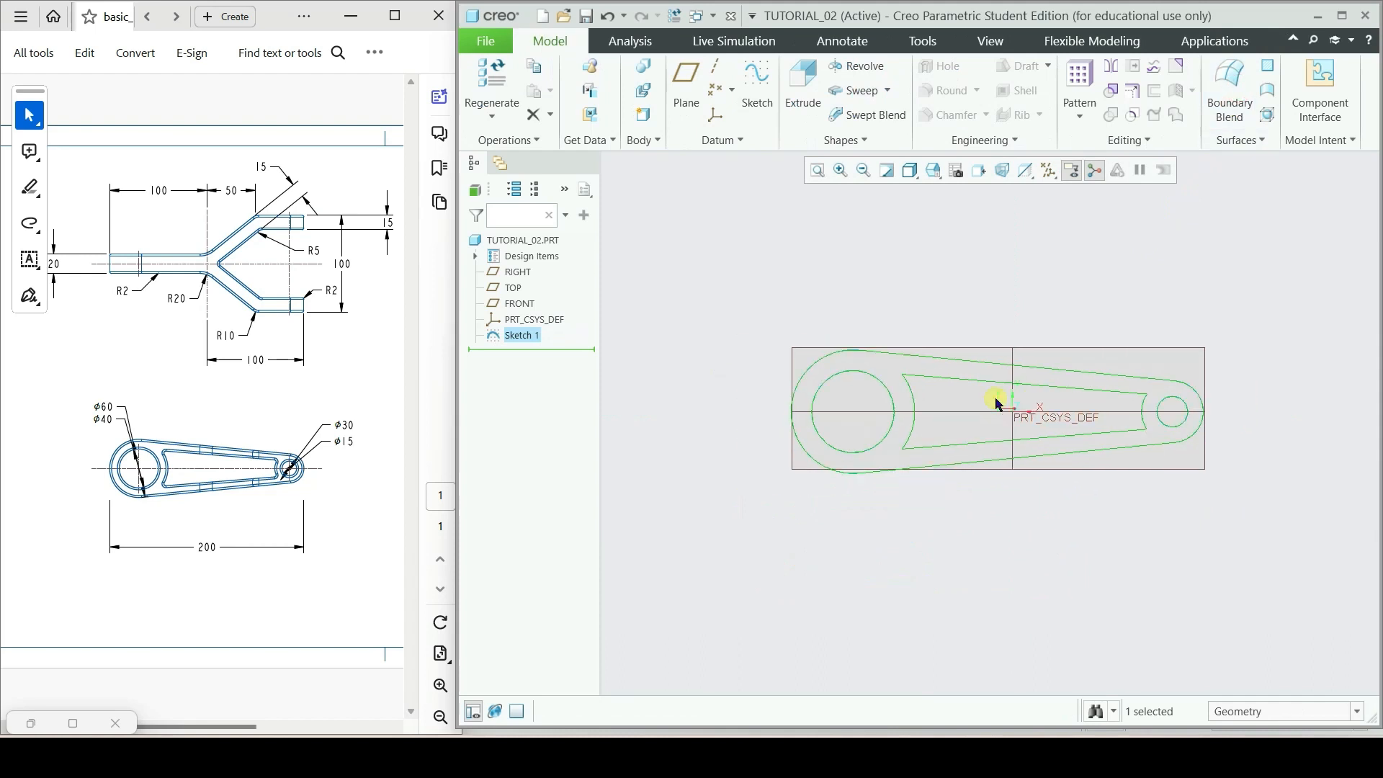
left_click(798, 80)
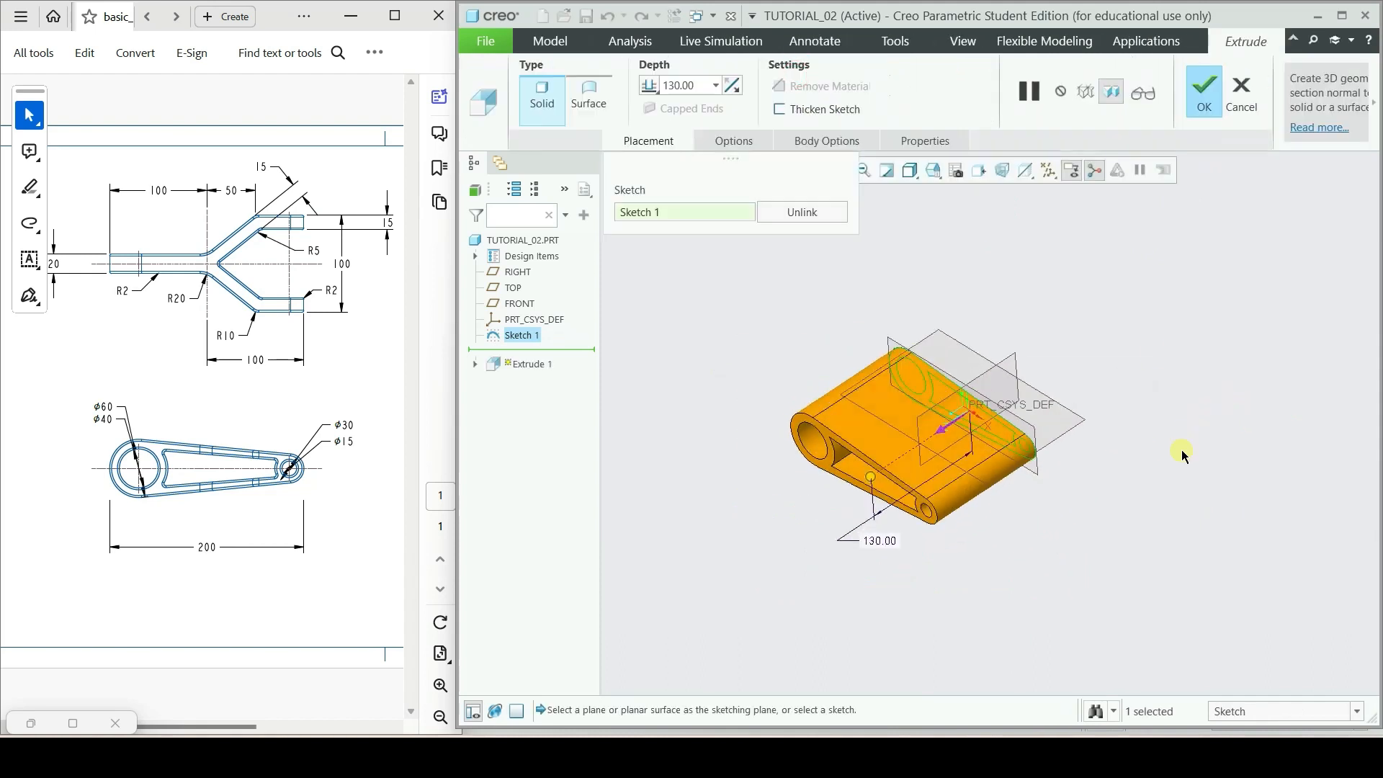
left_click(657, 90)
left_click(678, 120)
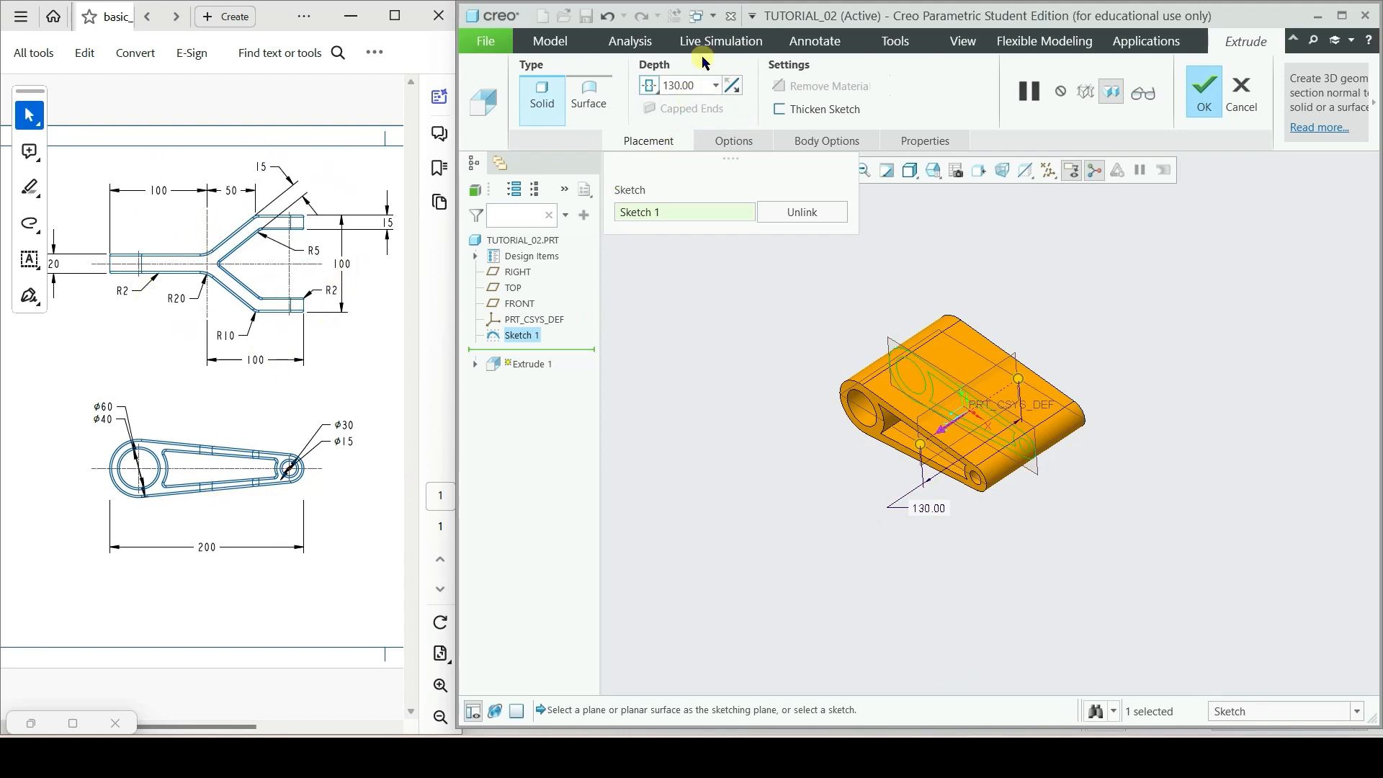
double_click(693, 92)
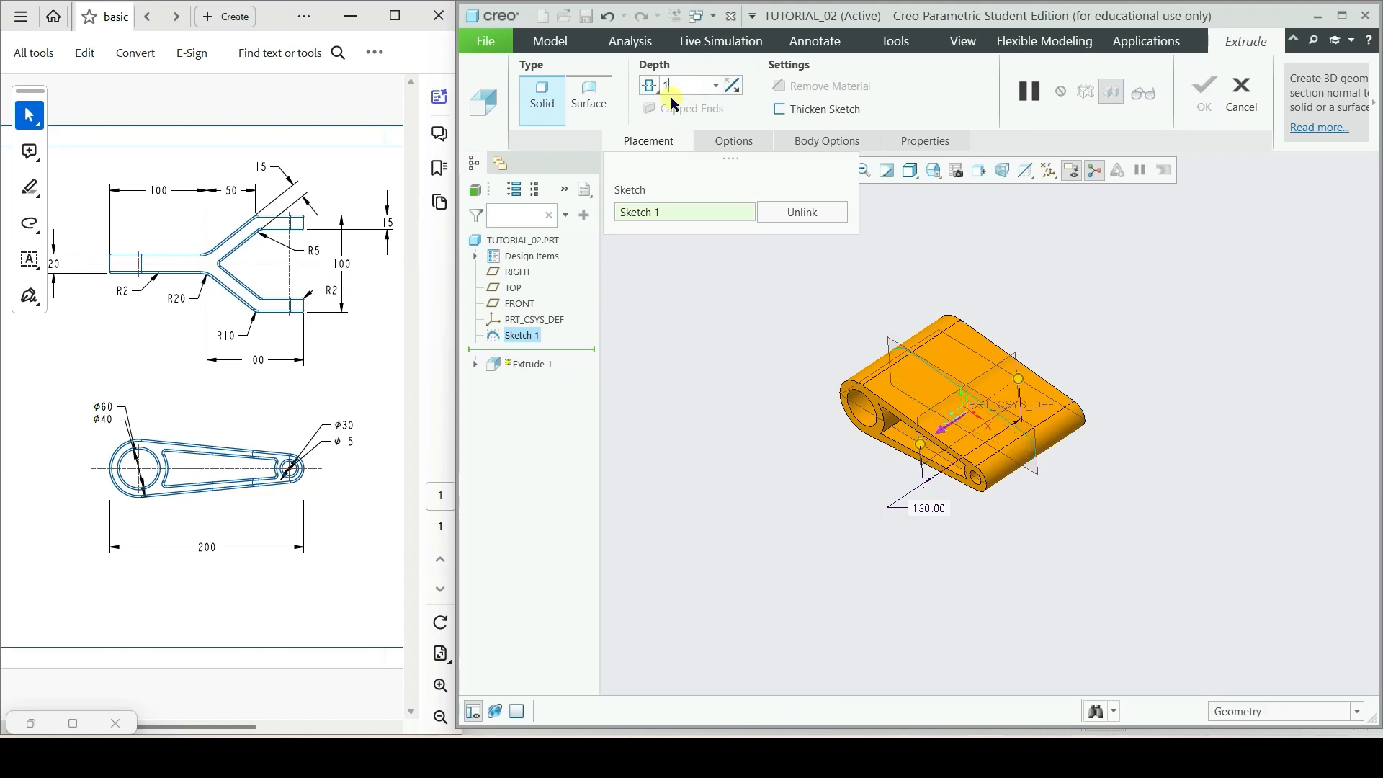
type("100")
key("Return")
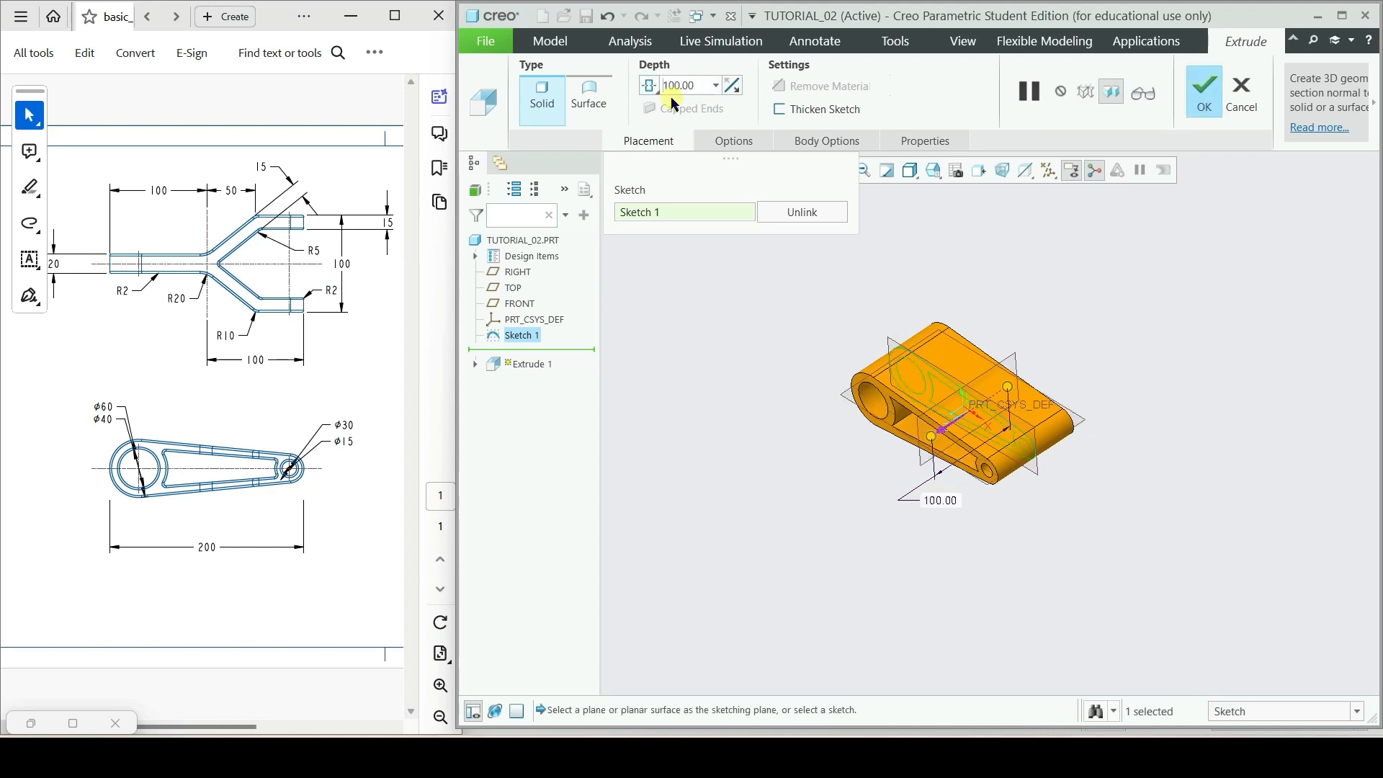
left_click(1198, 93)
- Start a new sketch on the TOP datum plane and orient the view square to it
middle_click_drag(1210, 209, 1219, 372)
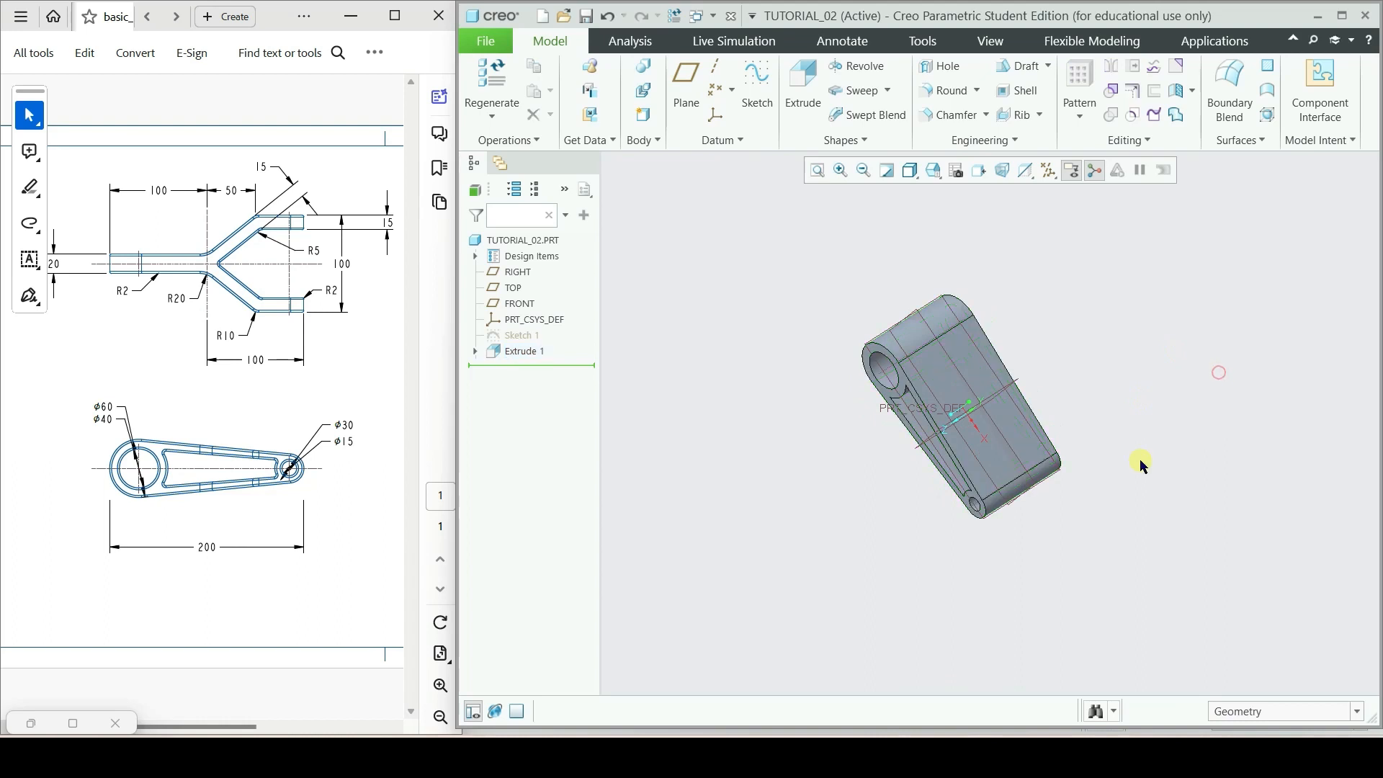
middle_click_drag(1148, 423, 1180, 448)
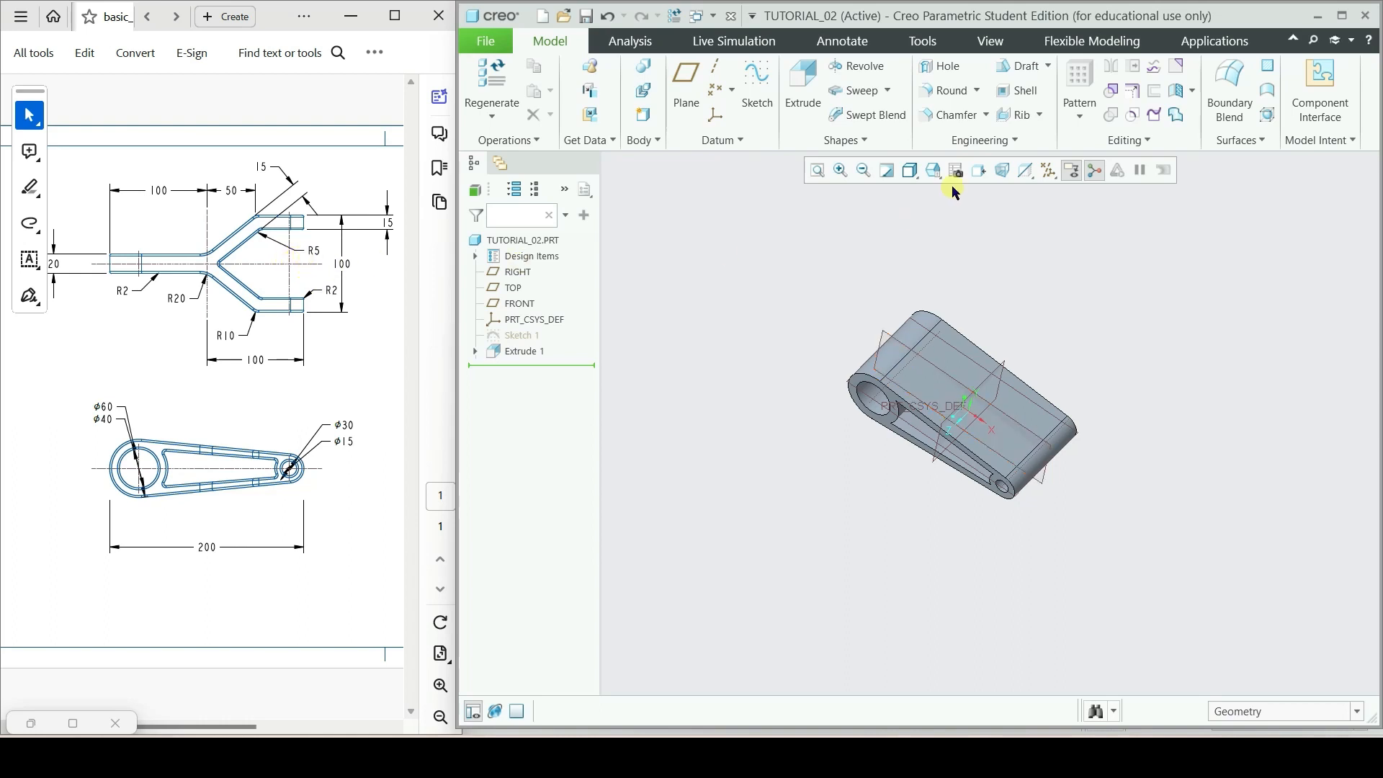
left_click(768, 87)
mouse_move(975, 457)
middle_mouse_down()
mouse_move(975, 401)
mouse_move(834, 394)
middle_mouse_up()
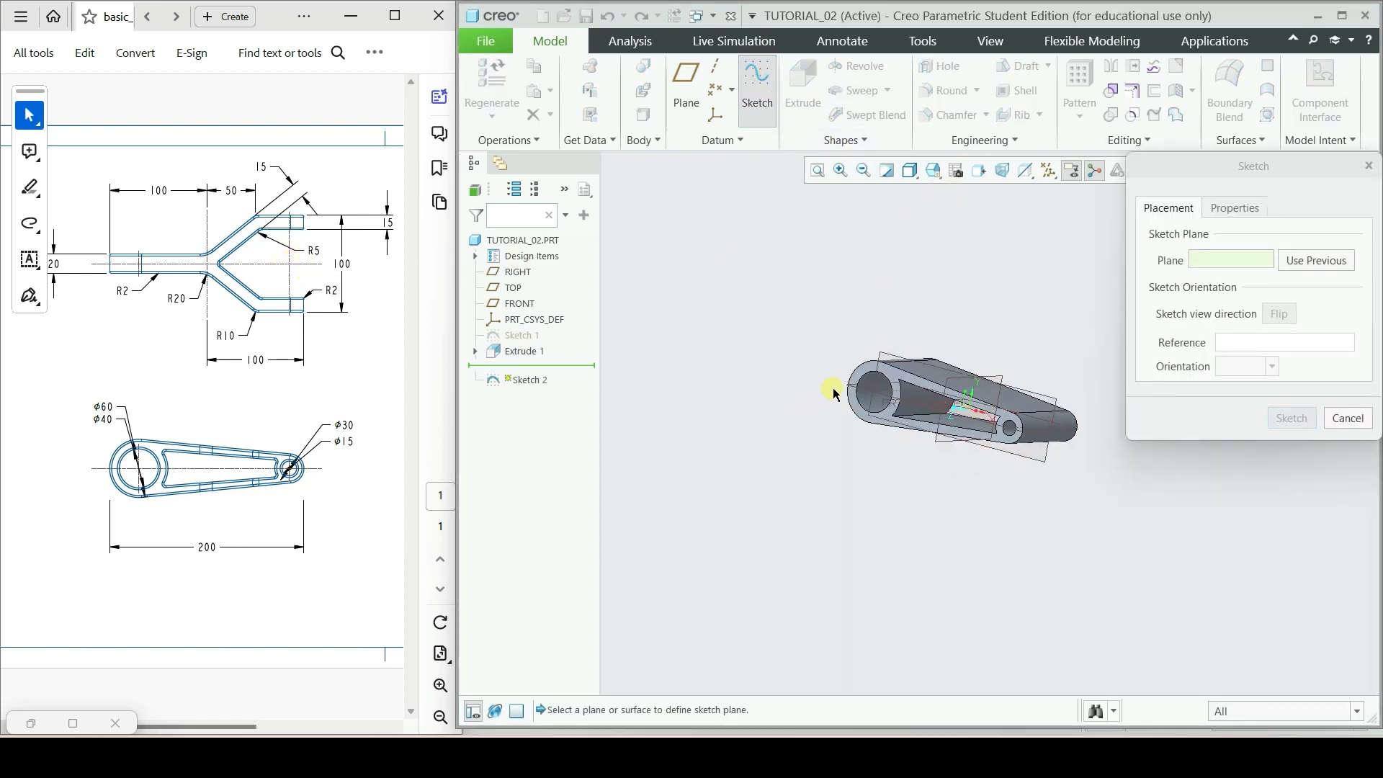
left_click(879, 397)
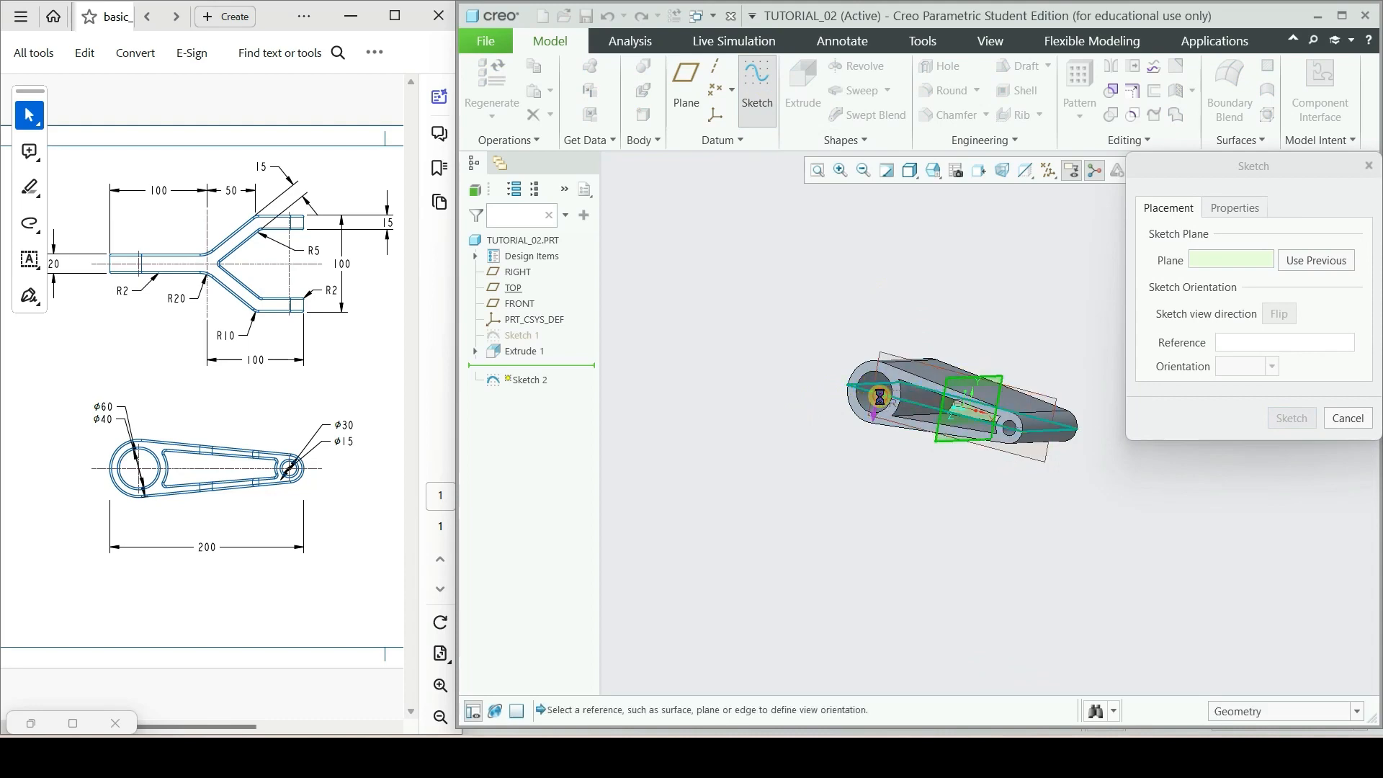
left_click(1290, 418)
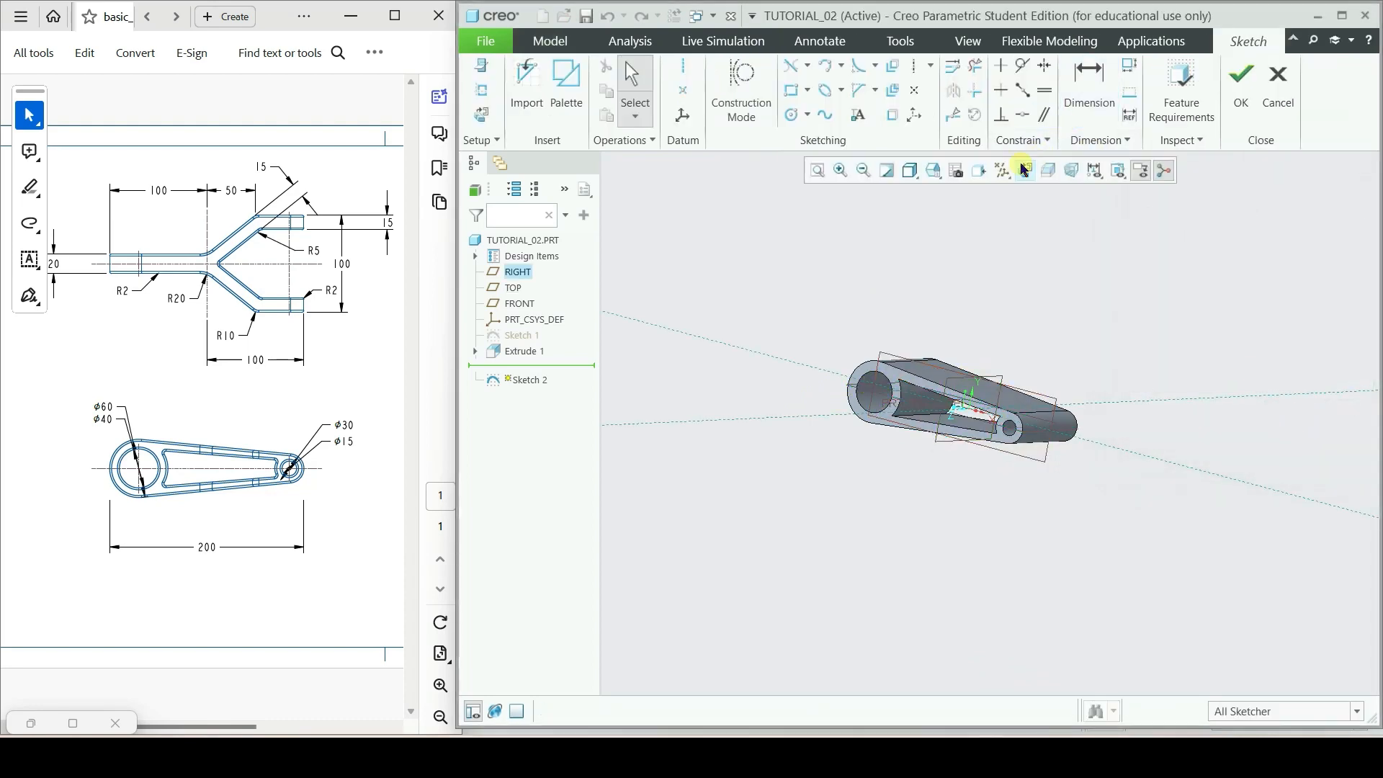
left_click(1023, 169)
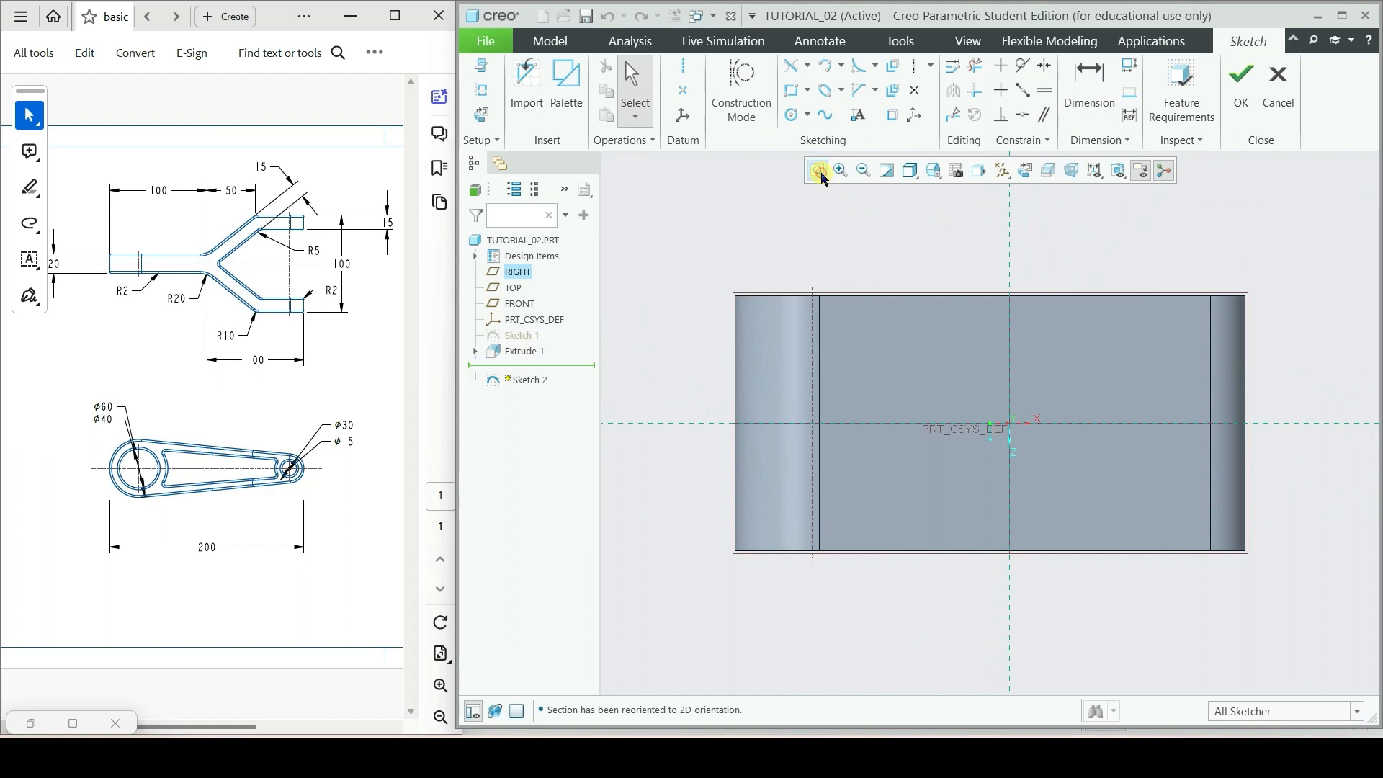
- Add the extrusion's two end faces and the large end's silhouette edge as sketch references, and update the sketch status
left_click(486, 99)
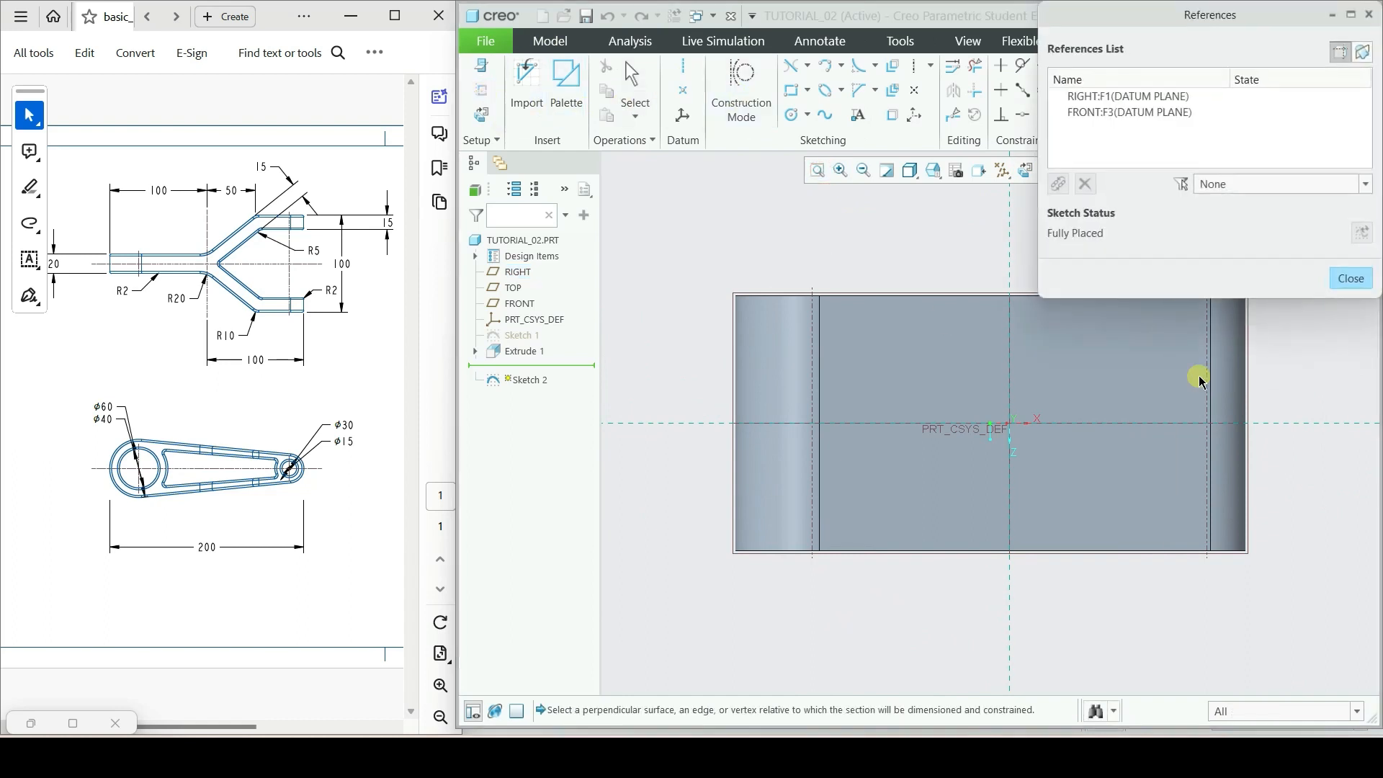
left_click(915, 293)
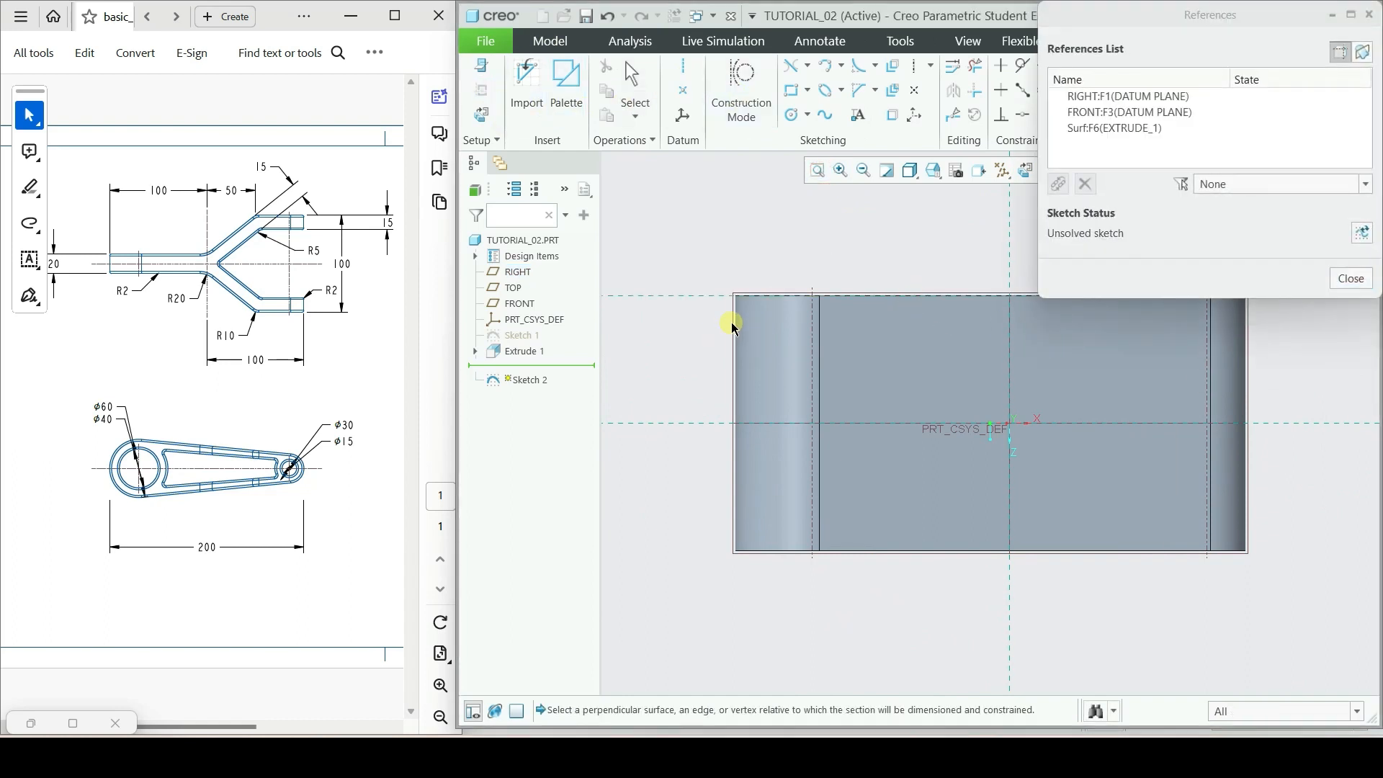
left_click(732, 325)
left_click(881, 550)
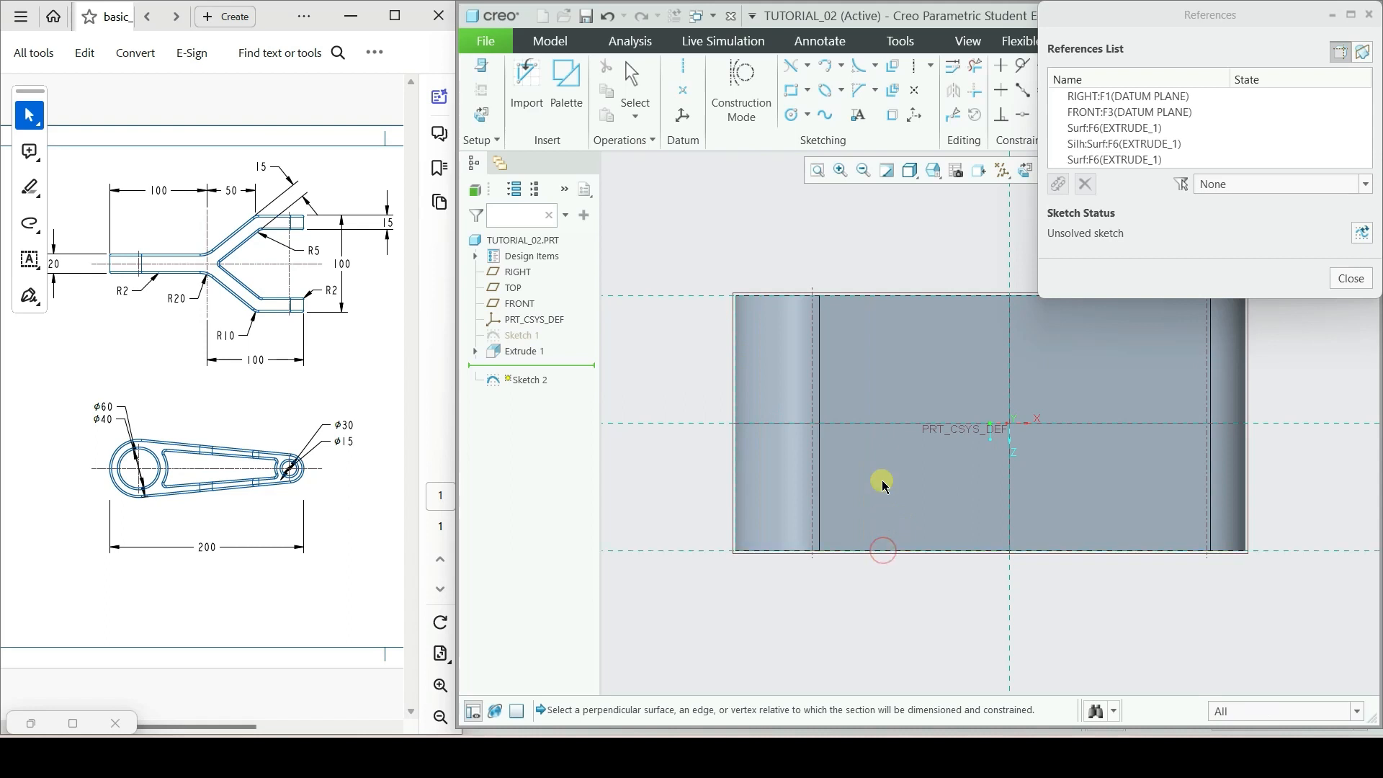
left_click(1361, 233)
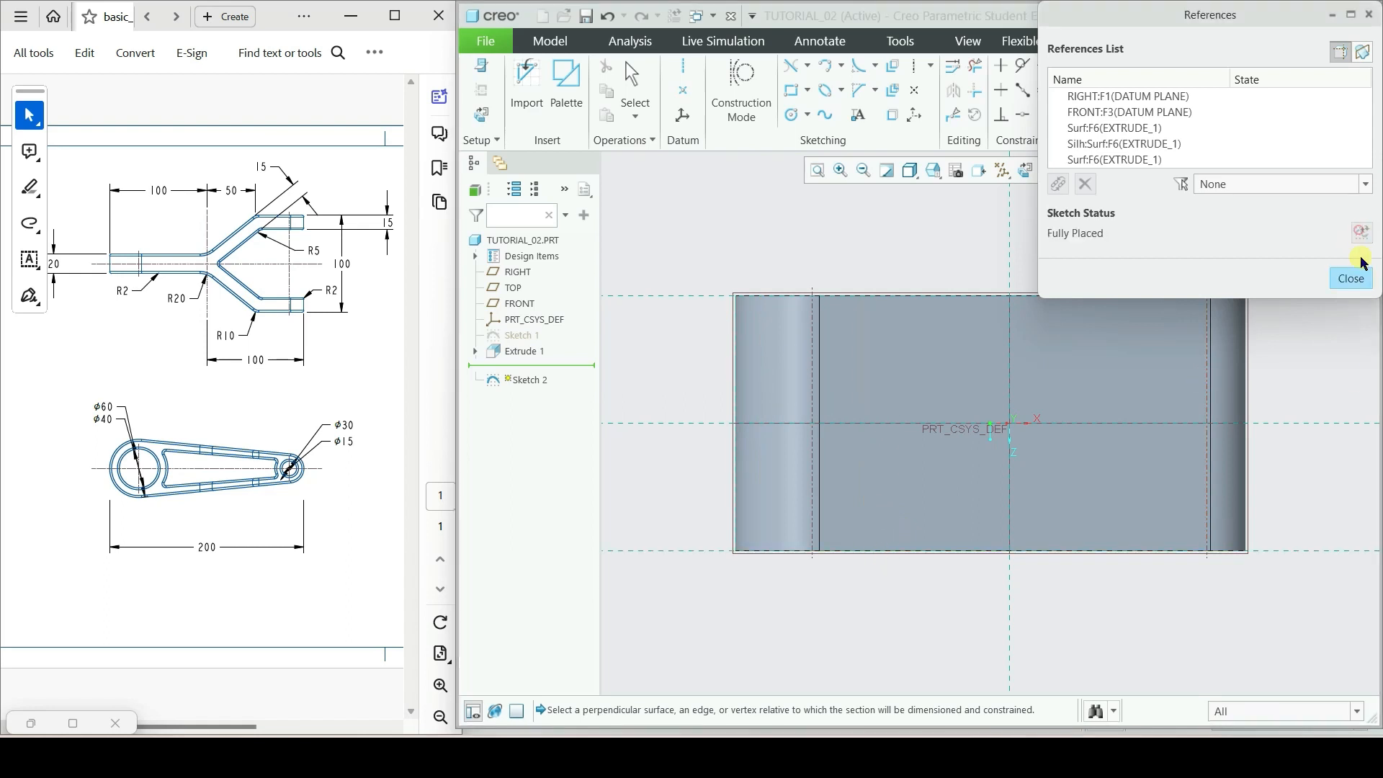
left_click(1357, 276)
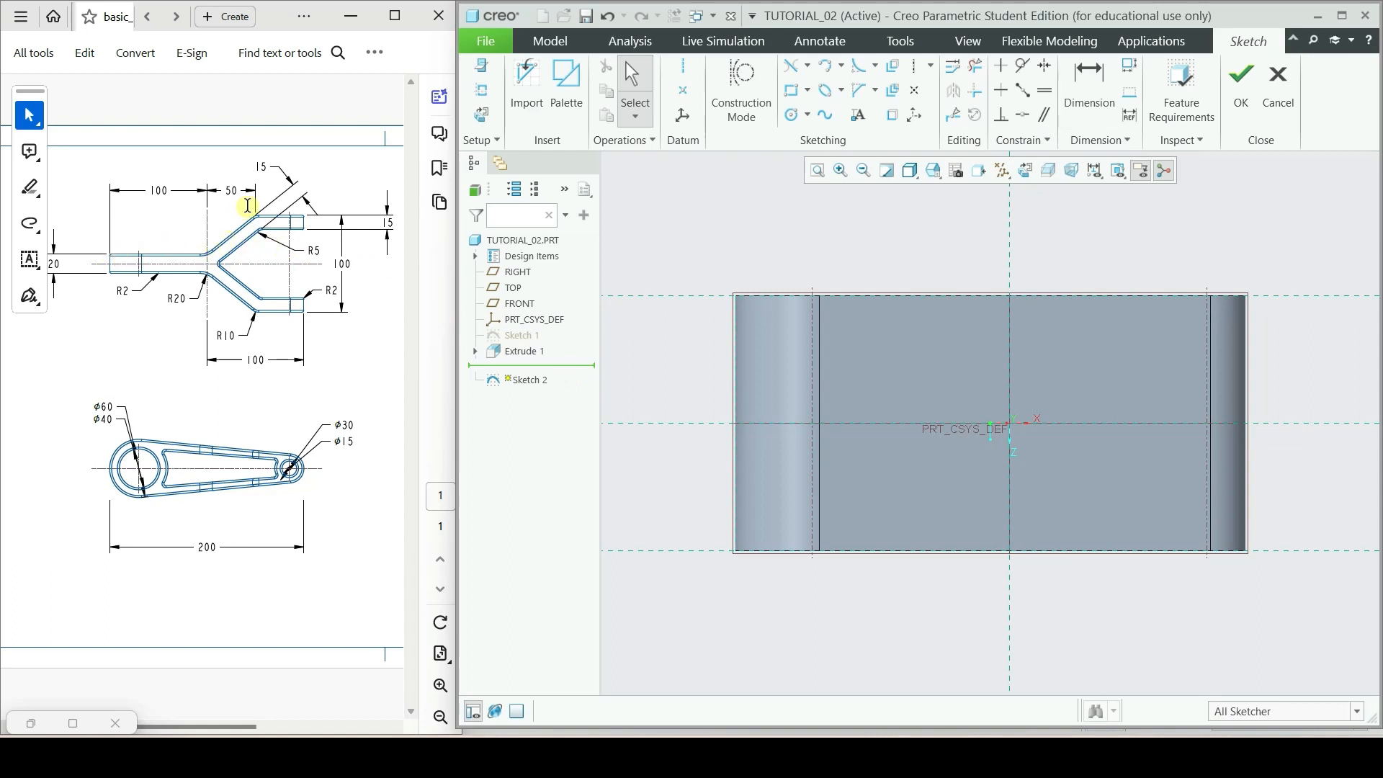
- Draw a closed four-line profile at the body's large-end upper corner, with a horizontal lower edge about 77 mm long and a slanted side
left_click(807, 66)
left_click(829, 88)
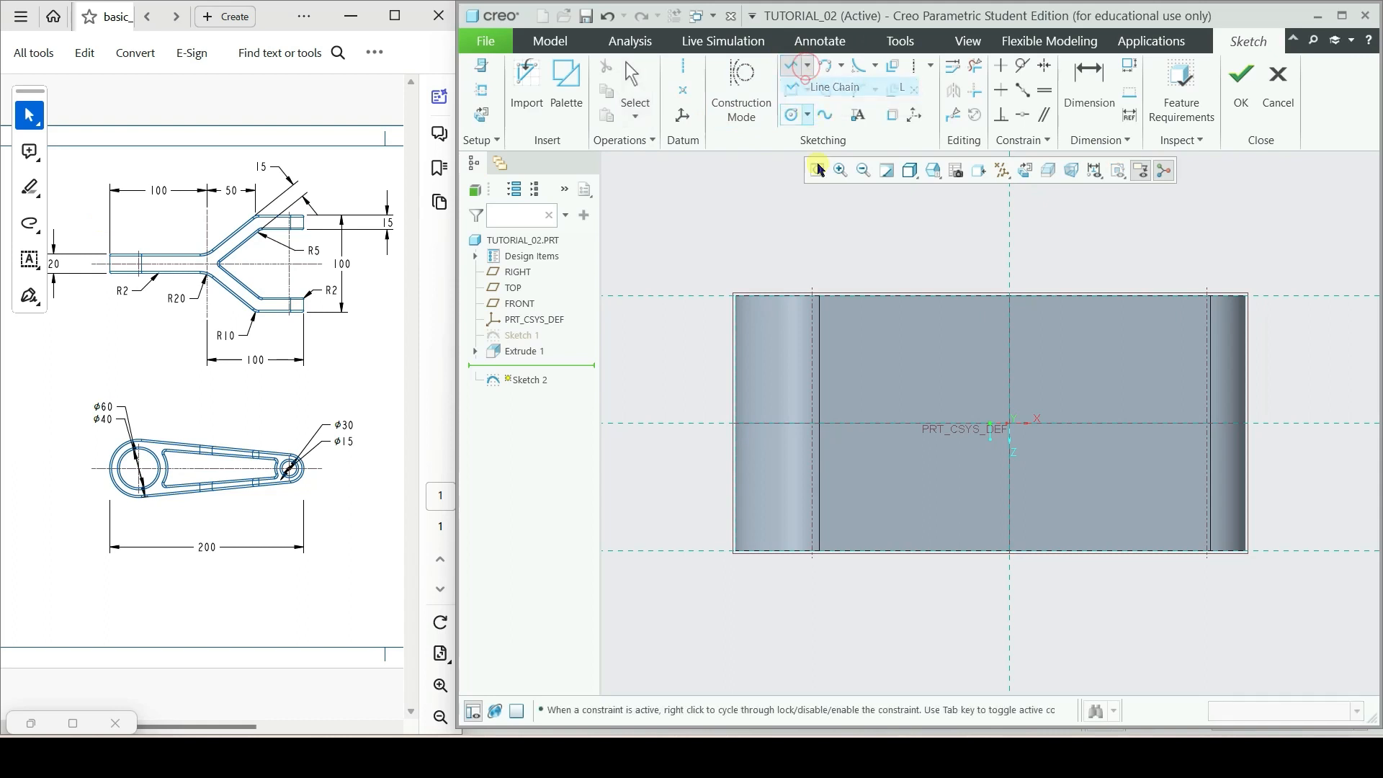
left_click(735, 402)
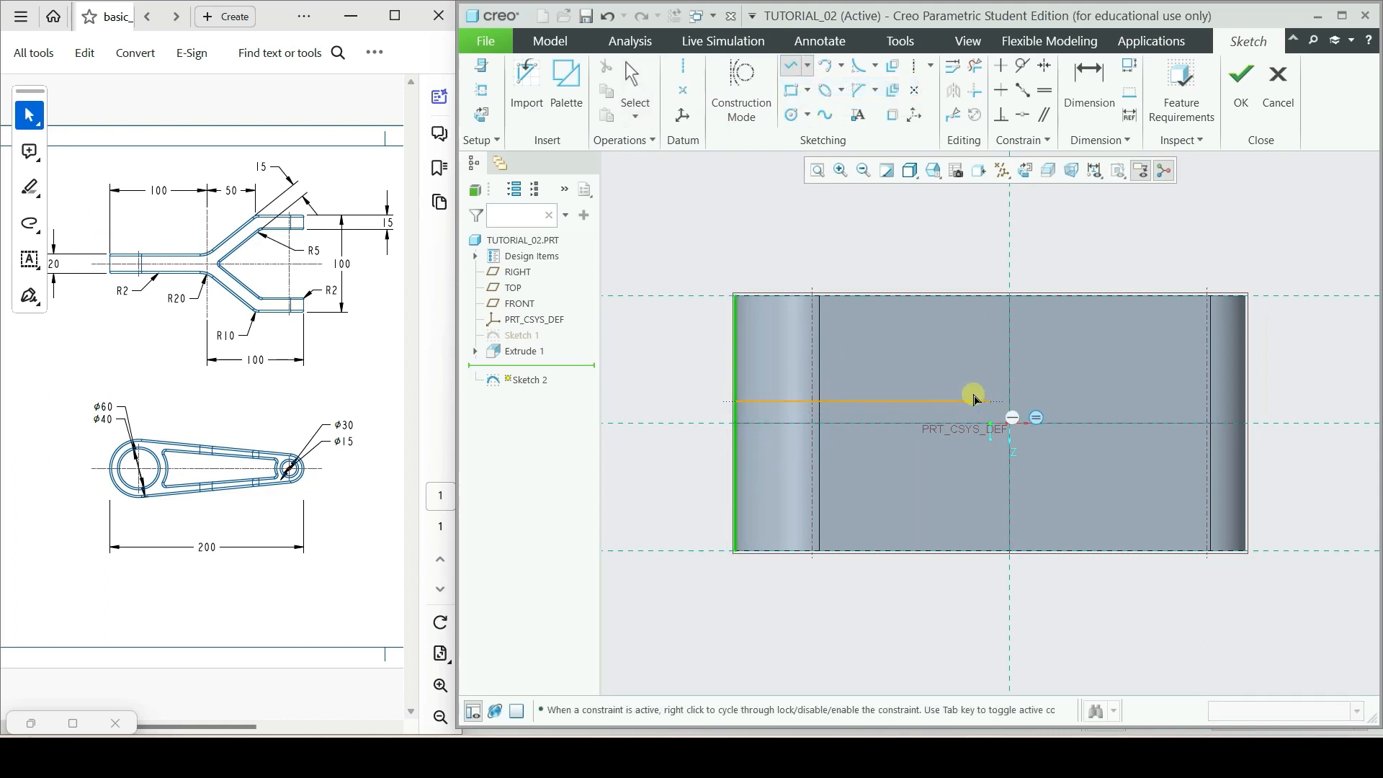
left_click(931, 399)
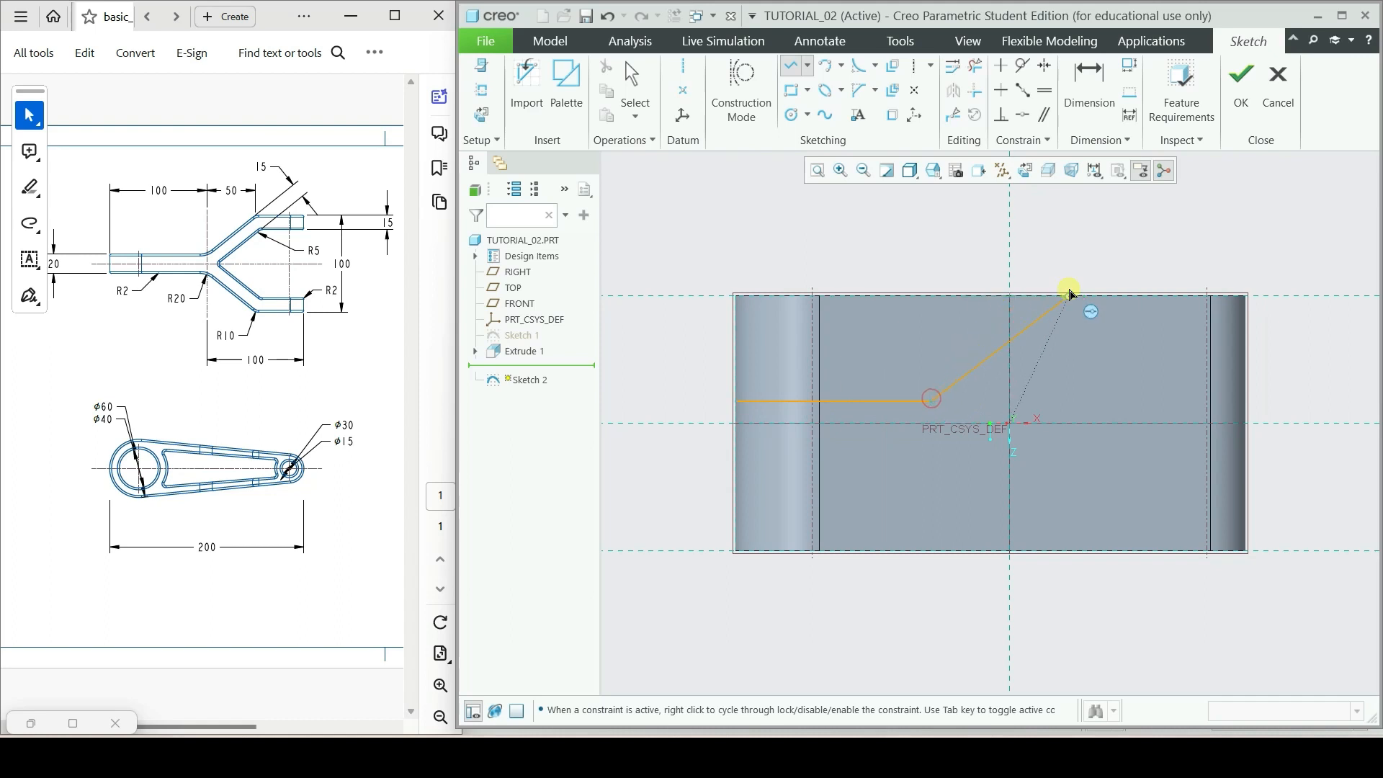
left_click(1078, 295)
left_click(735, 297)
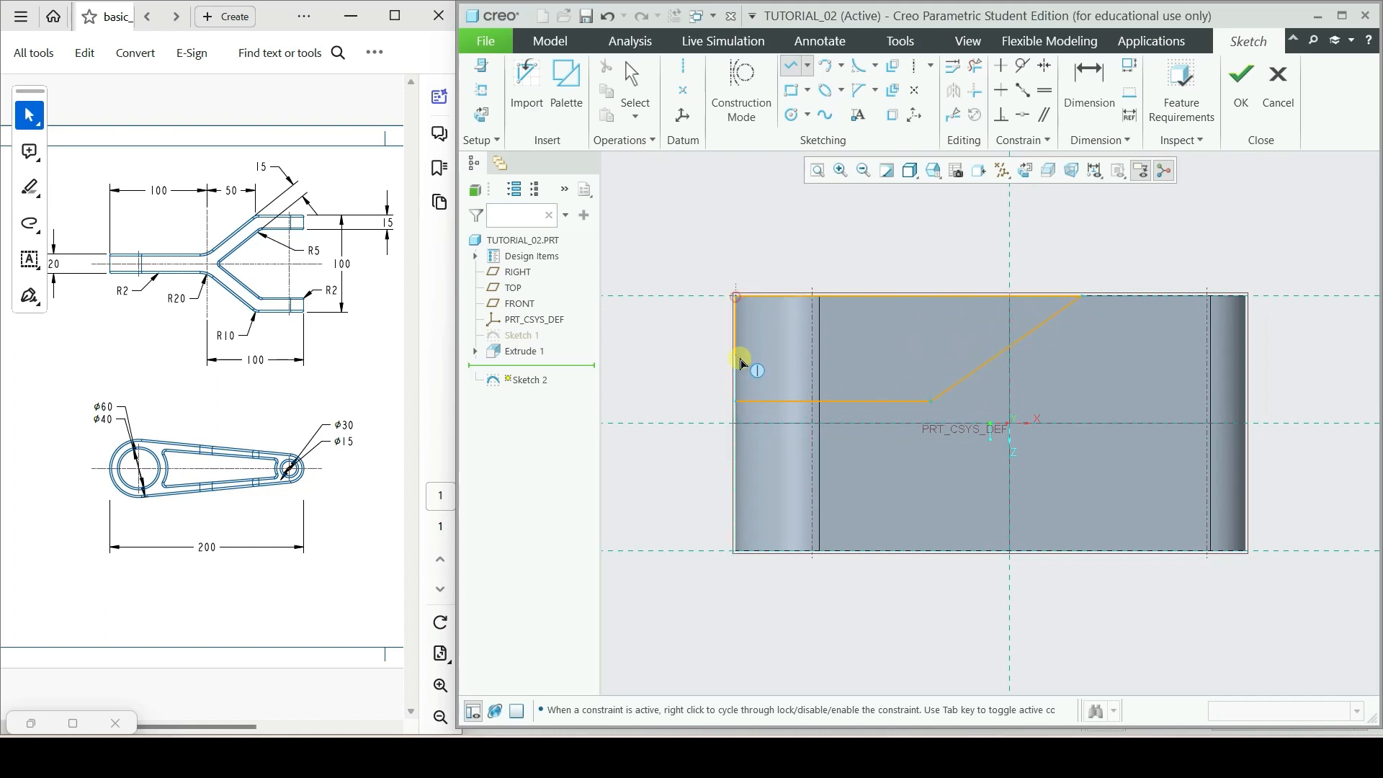
left_click(738, 401)
middle_click(827, 314)
- Set the length of the profile's horizontal lower edge to 100 mm
left_click(1088, 85)
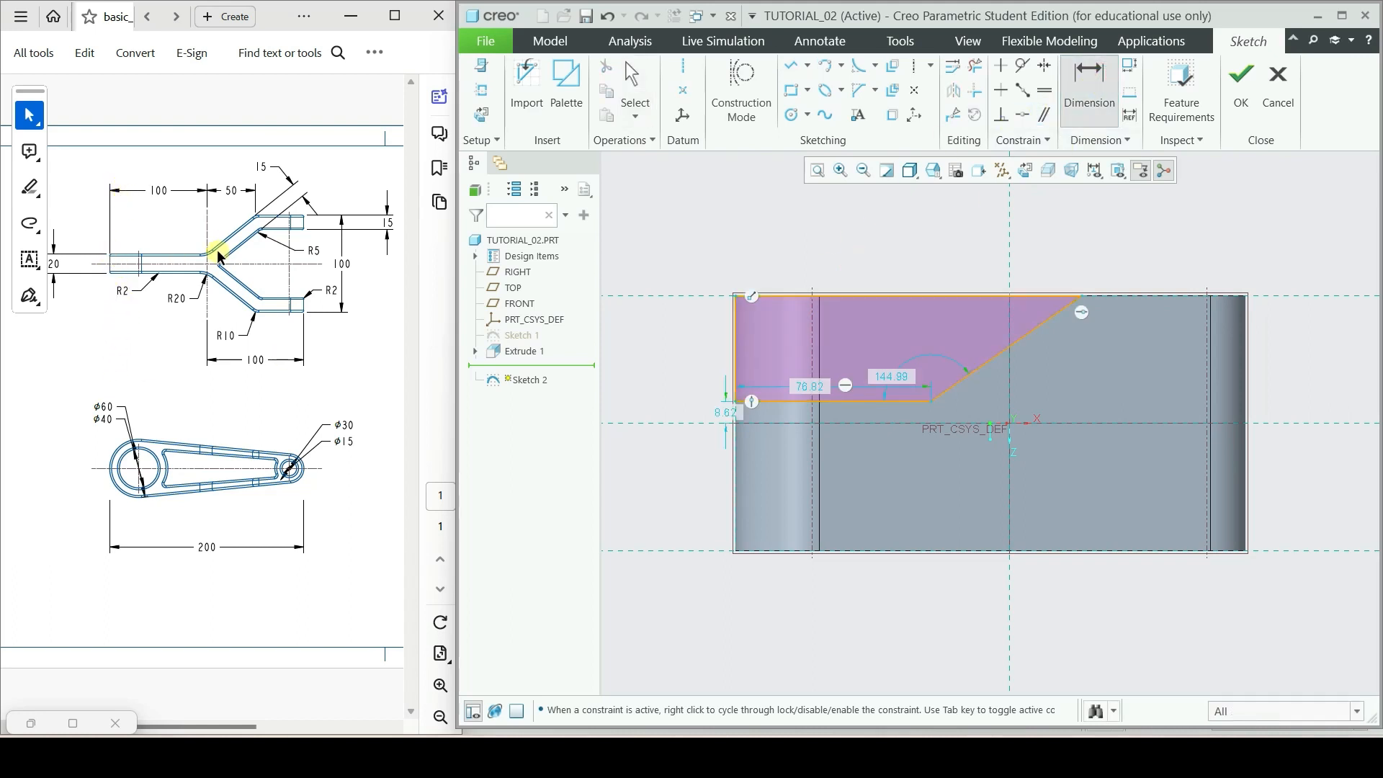
double_click(806, 387)
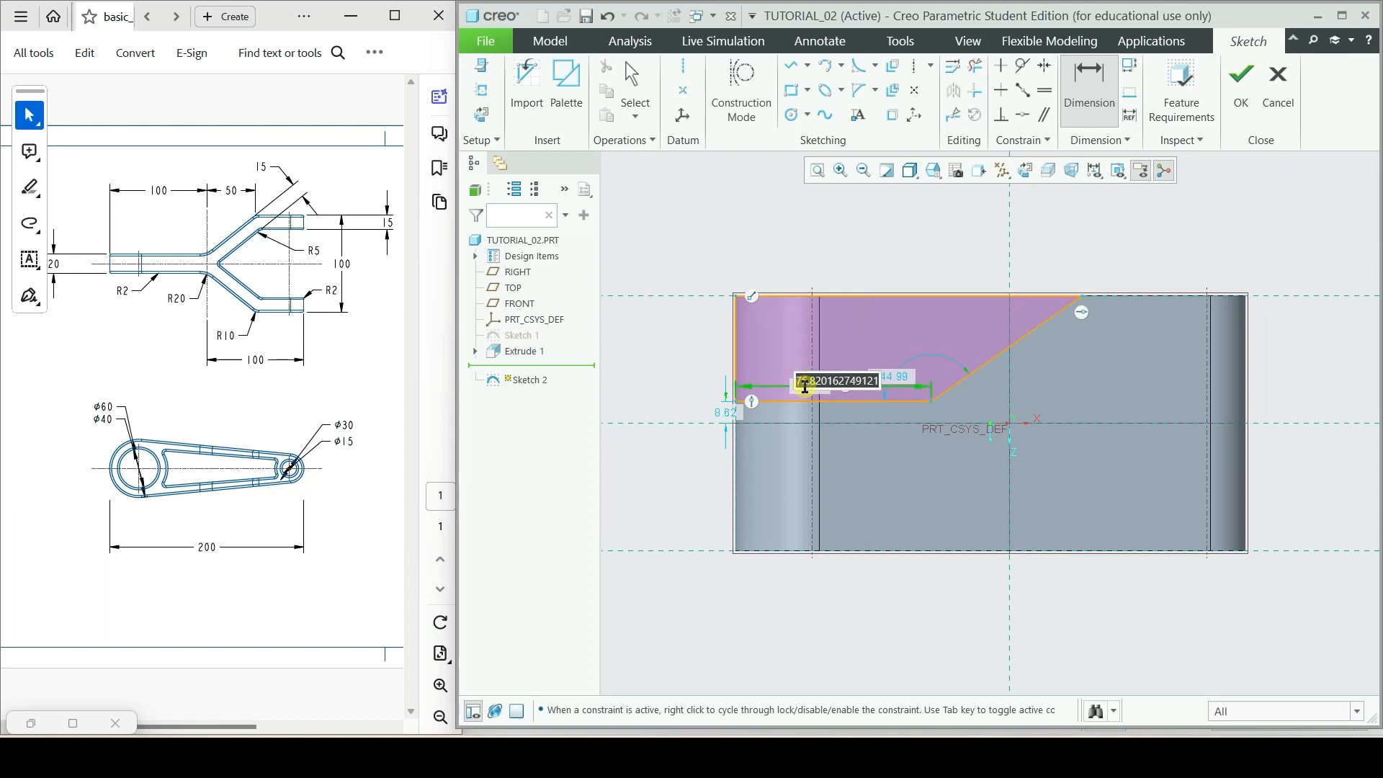
type("100")
key("Return")
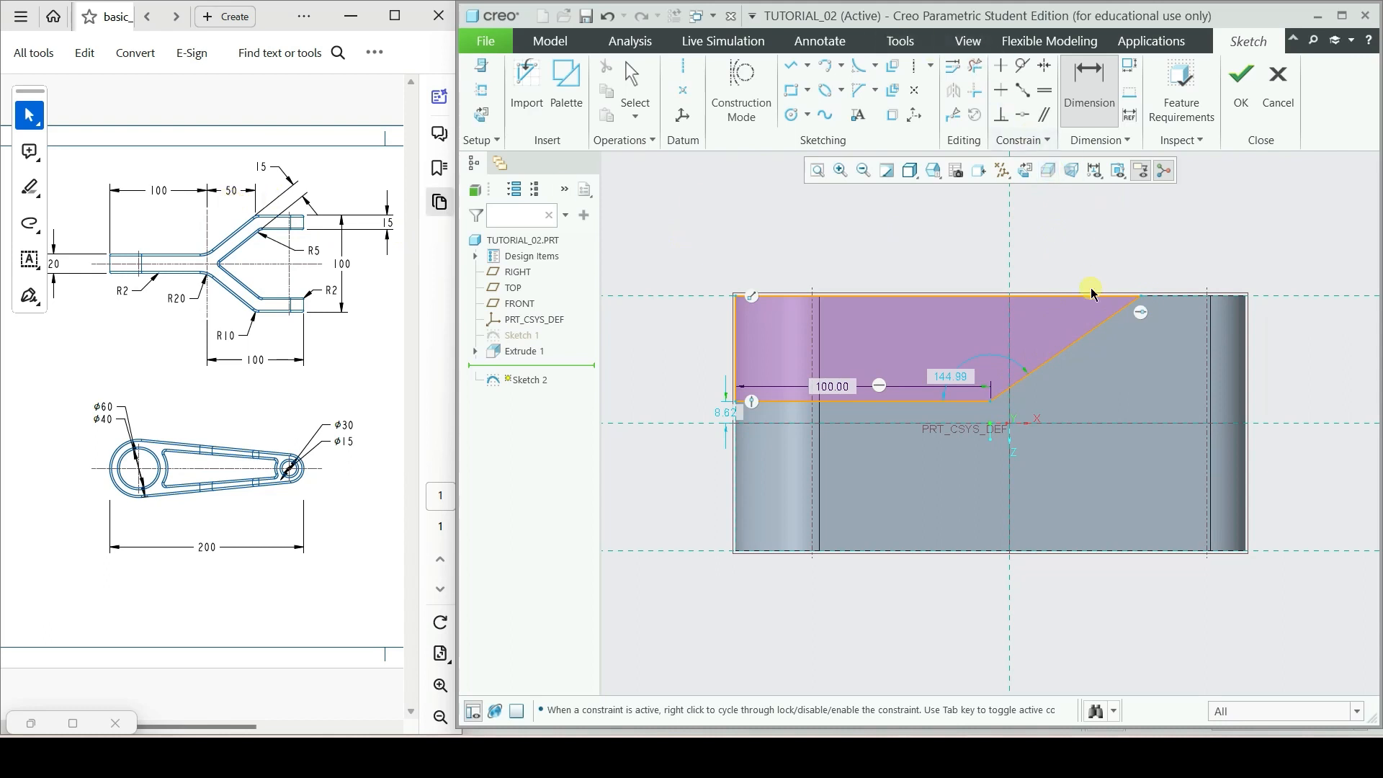
- Dimension the horizontal distance between the slanted line's two endpoints and set it to 50 mm
left_click(989, 401)
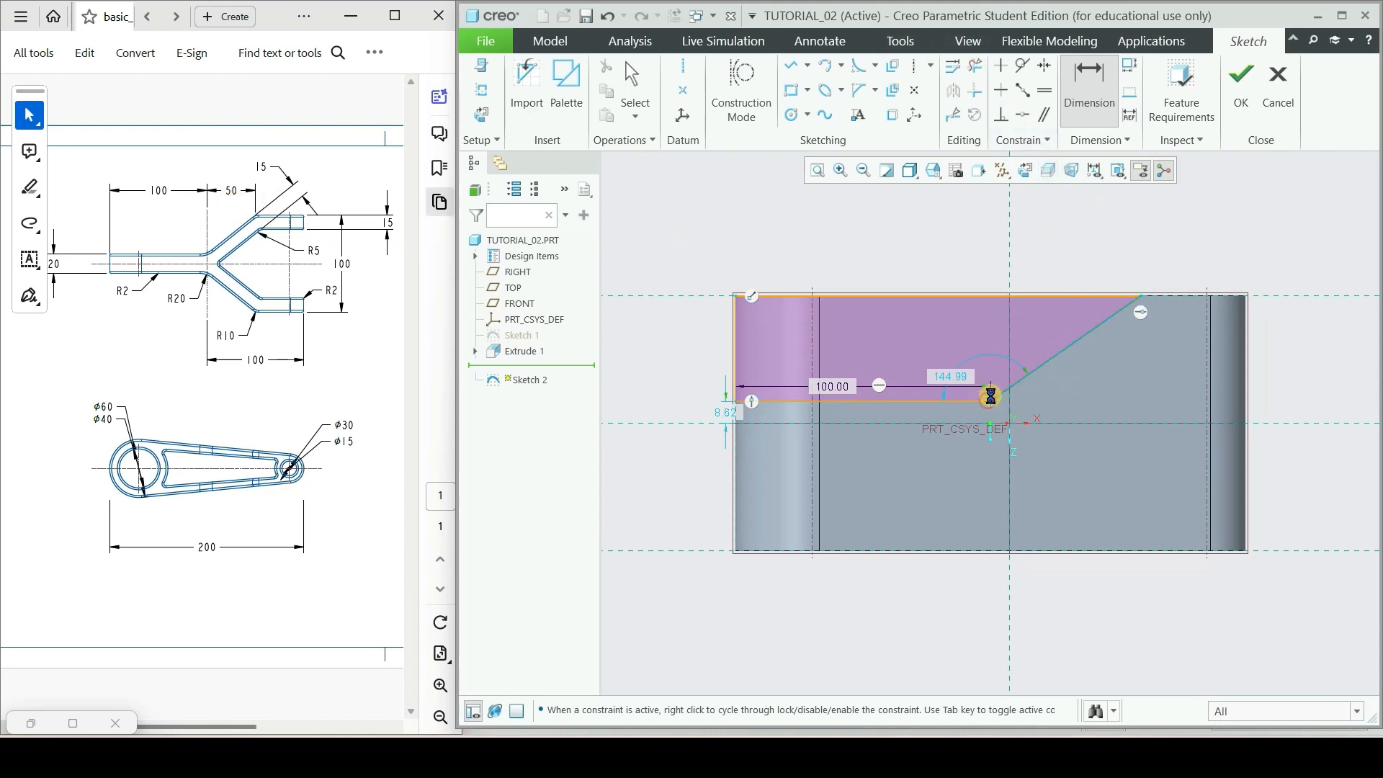
left_click(1140, 298)
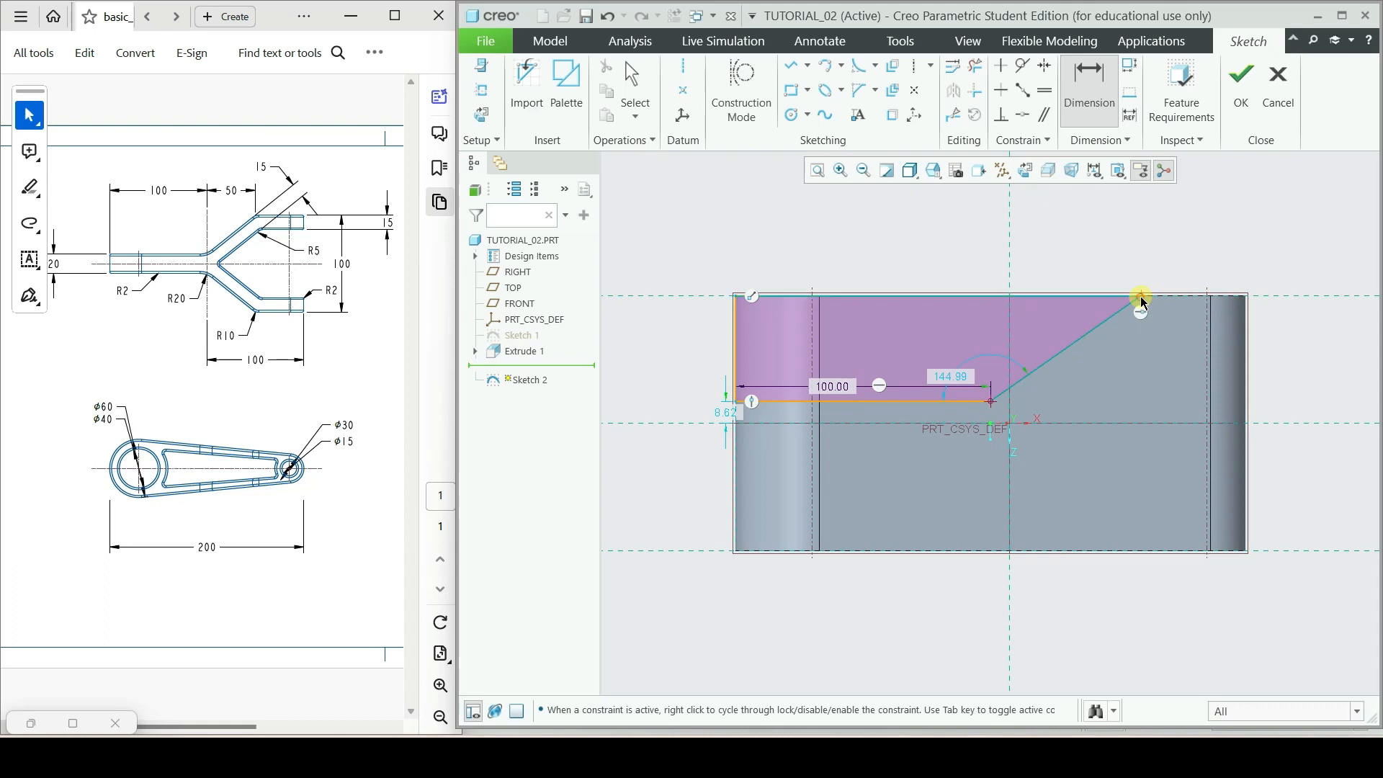
middle_click(1060, 265)
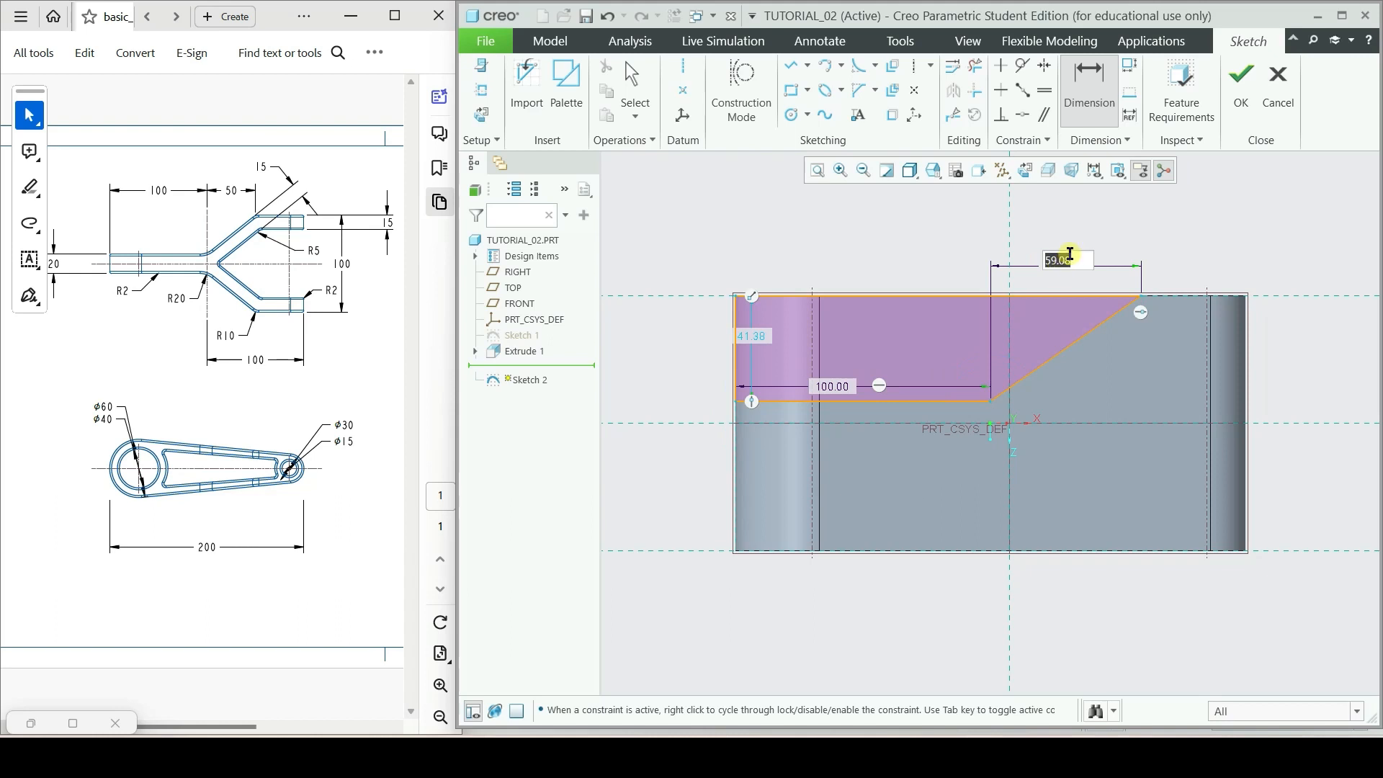
key("Return")
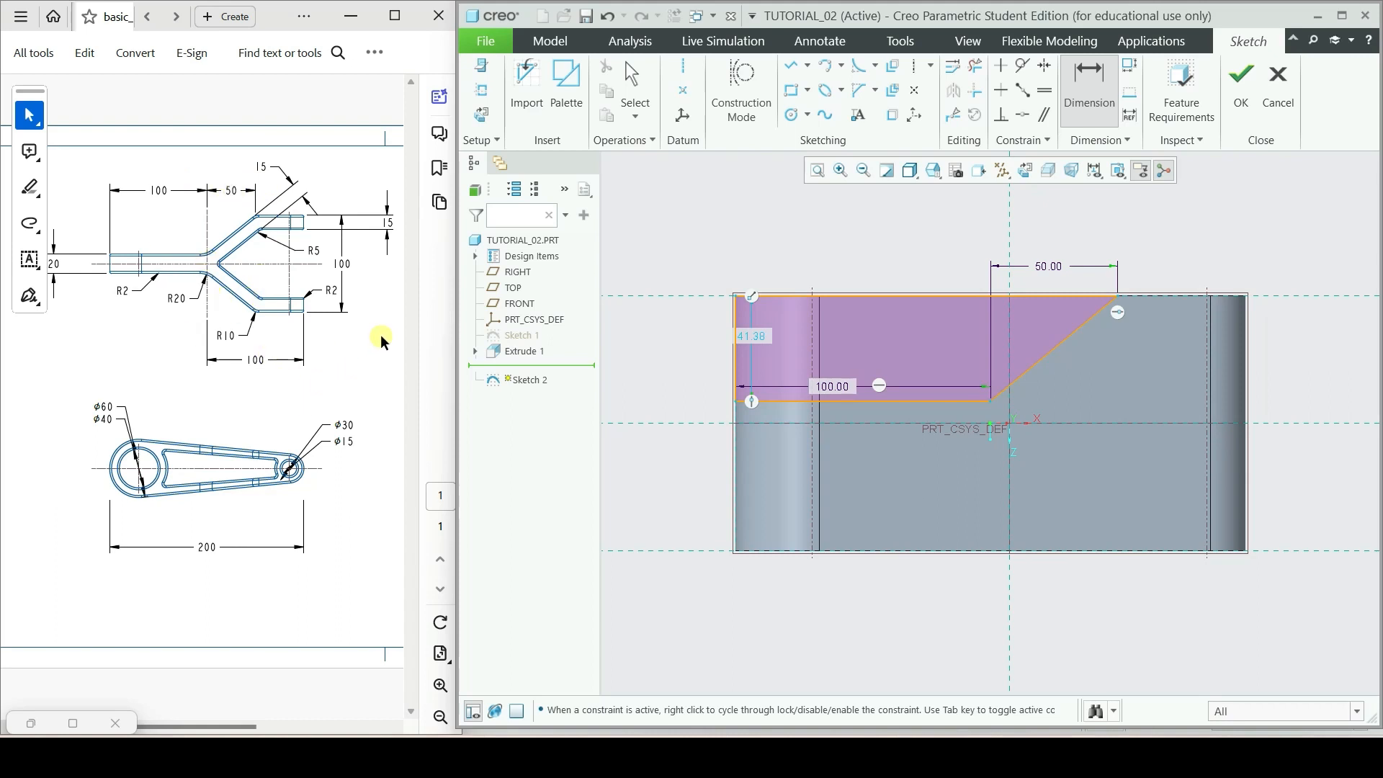
middle_click(921, 236)
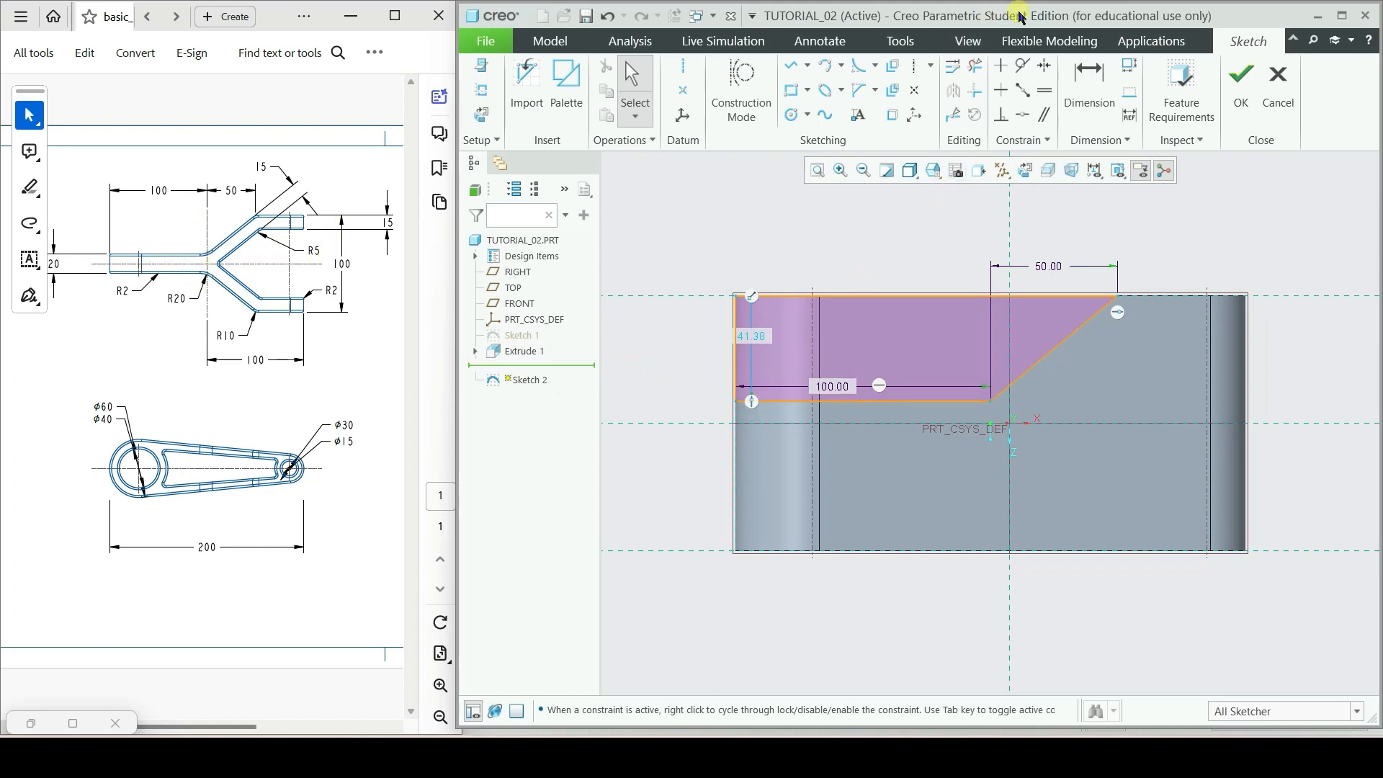
- Dimension the profile's horizontal lower edge from the horizontal centre reference and set the distance to 10 mm
left_click(1089, 85)
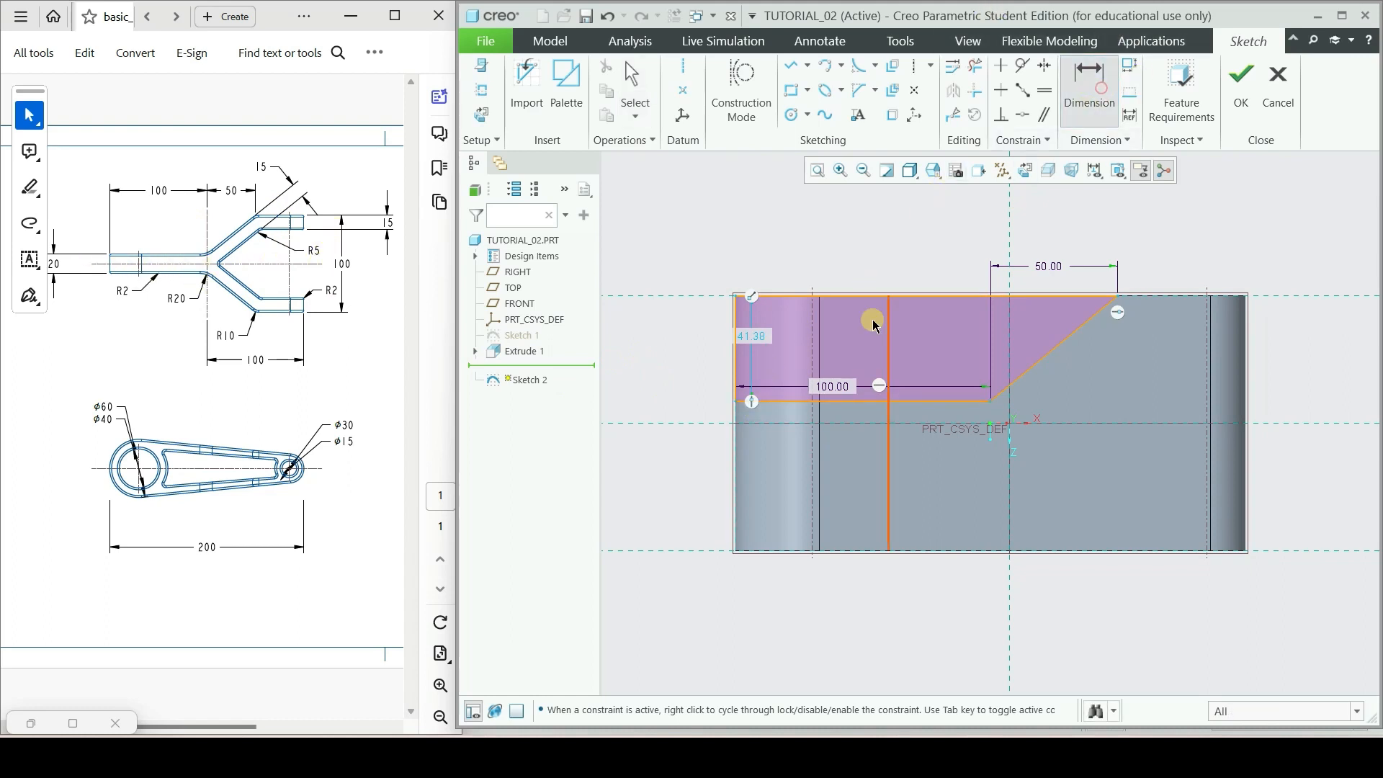
left_click(787, 400)
left_click(776, 429)
middle_click(703, 405)
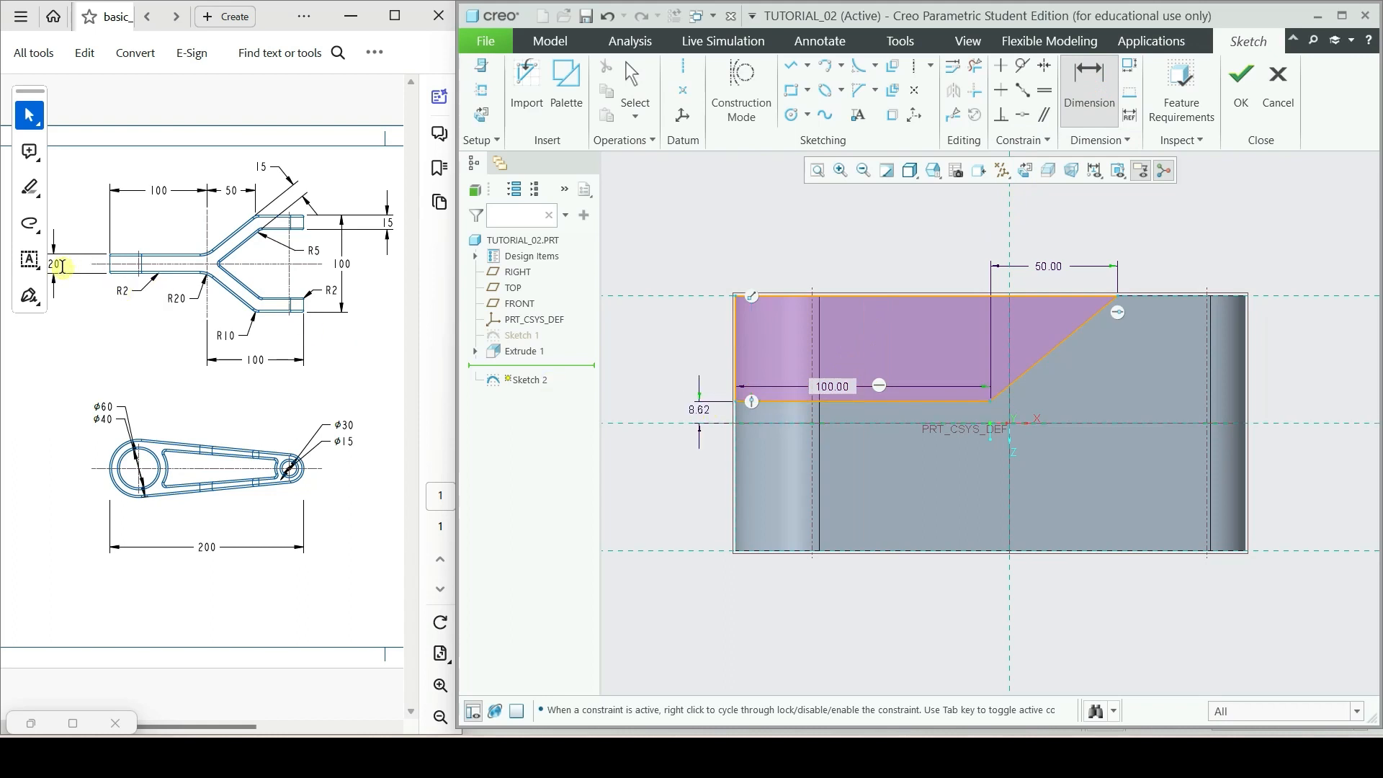
type("10")
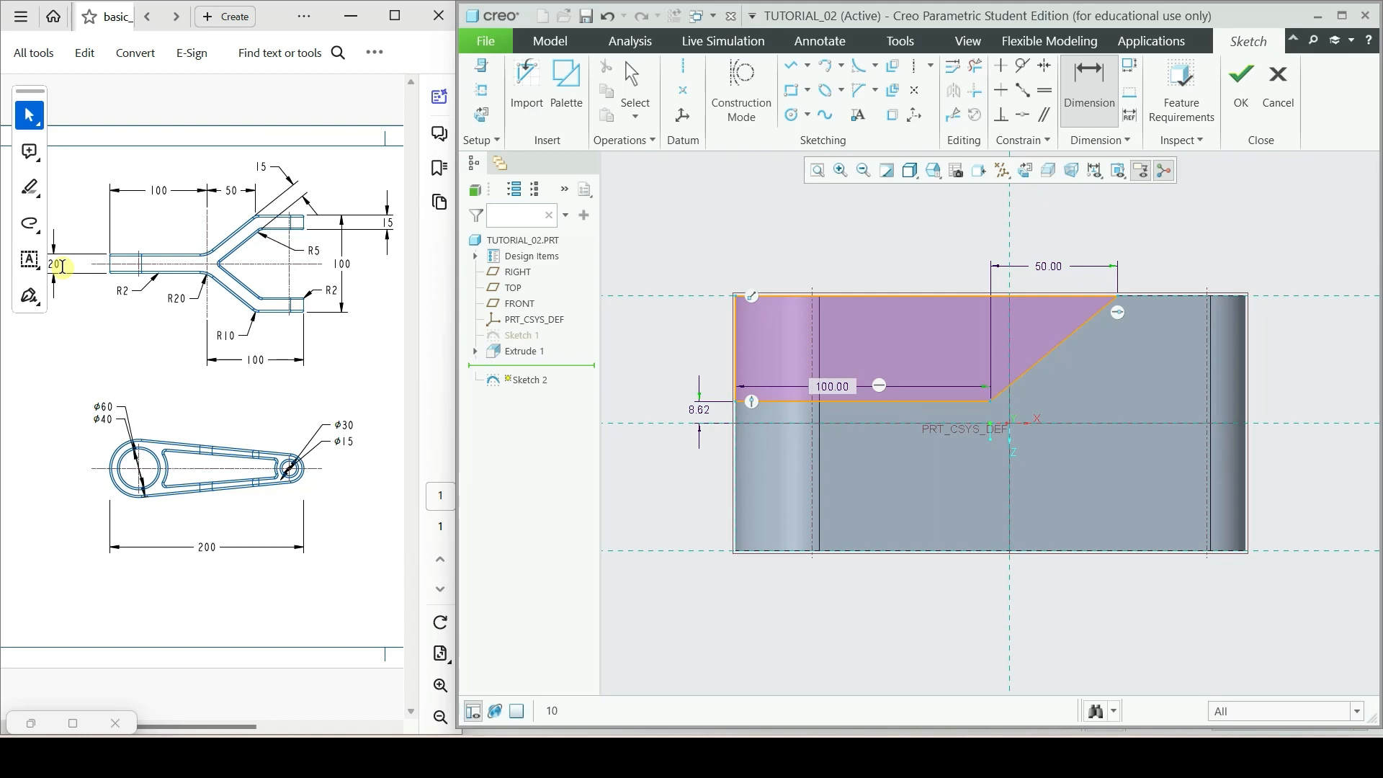
double_click(700, 414)
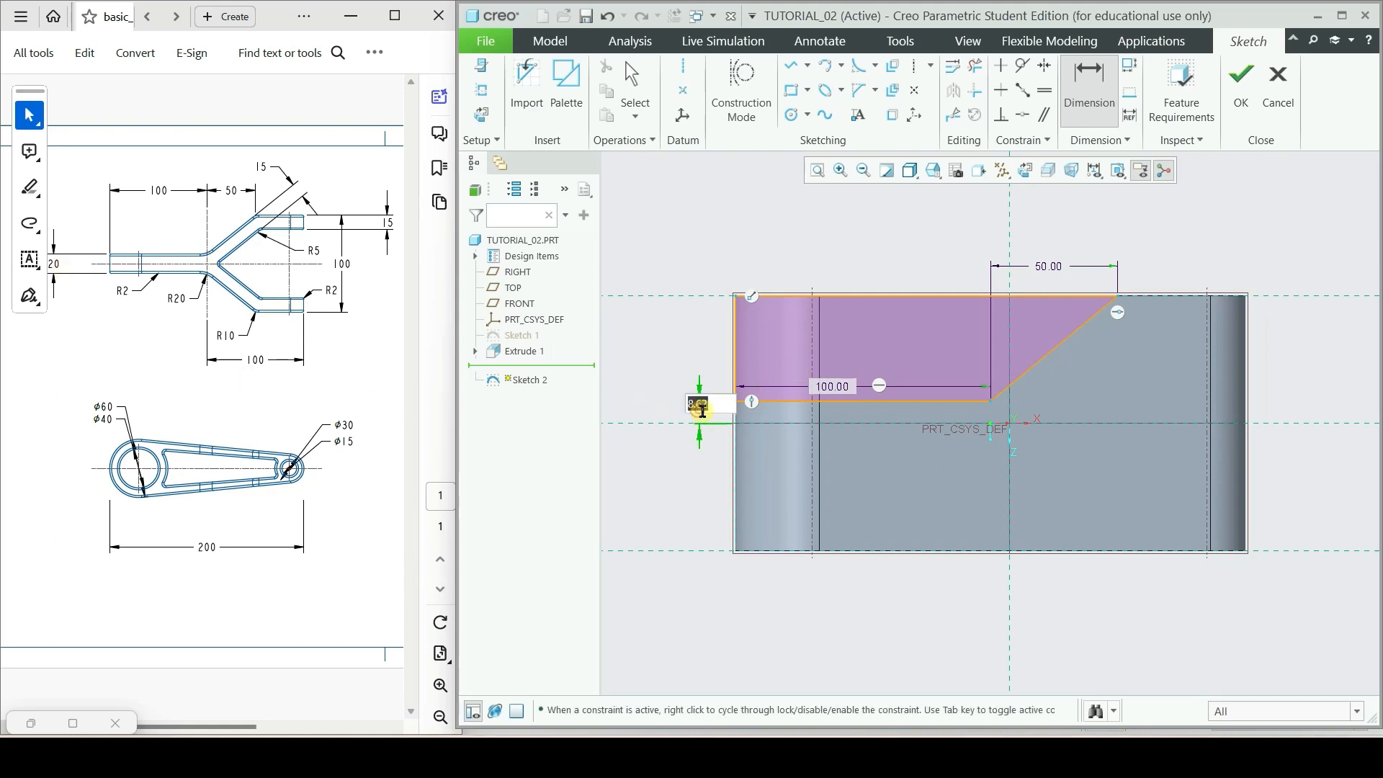
type("10")
key("Return")
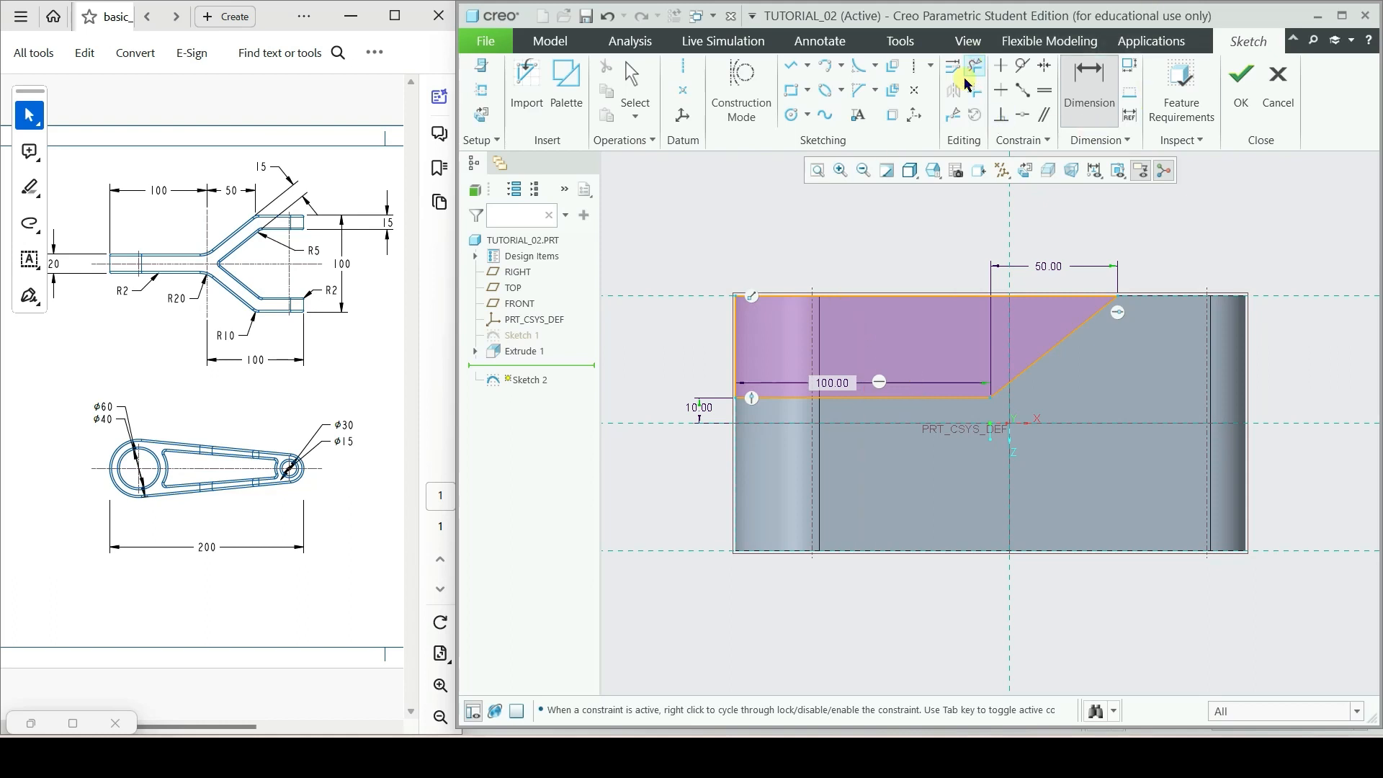
middle_click(846, 245)
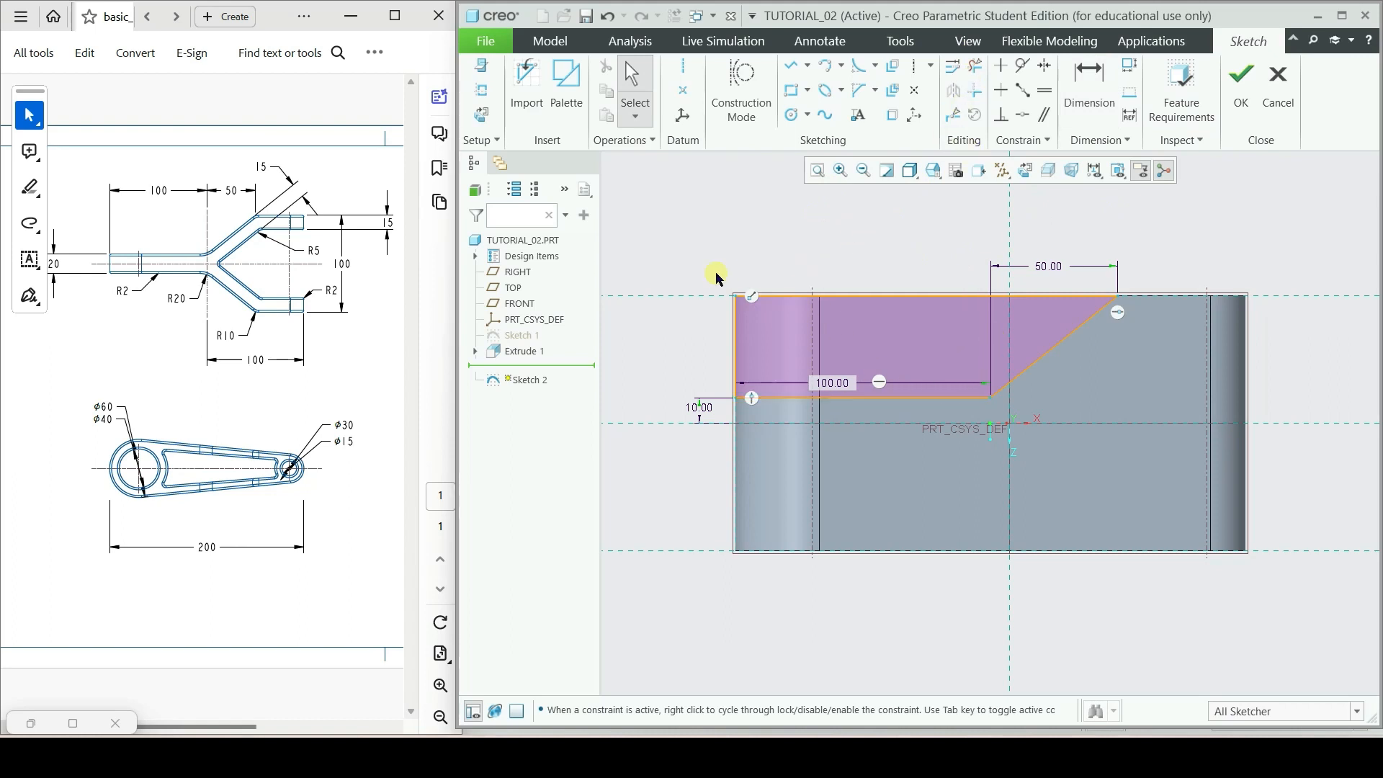
- Mirror the whole four-line profile about the horizontal centre reference and finish the sketch
mouse_move(684, 238)
left_mouse_down()
mouse_move(839, 423)
mouse_move(1074, 423)
mouse_move(1170, 392)
mouse_move(1171, 415)
left_mouse_up()
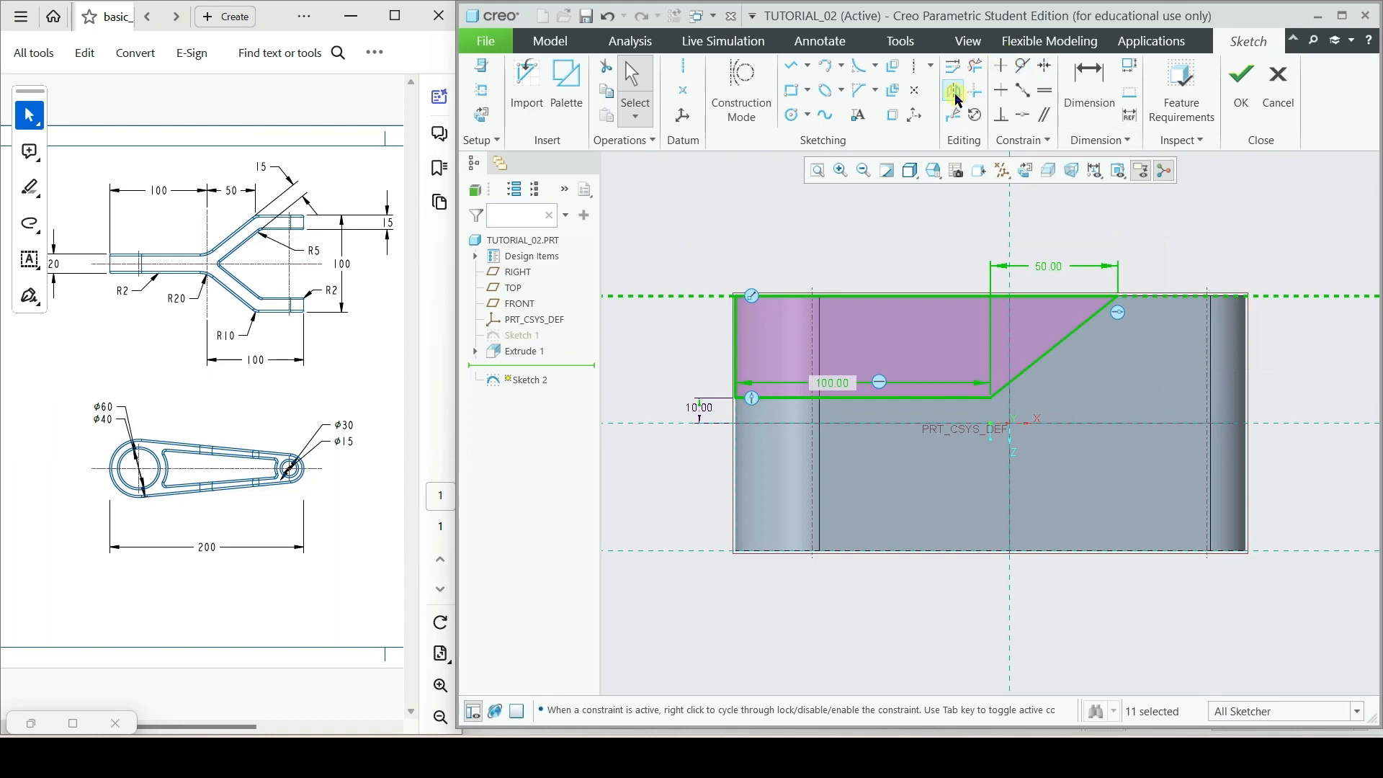
left_click(953, 90)
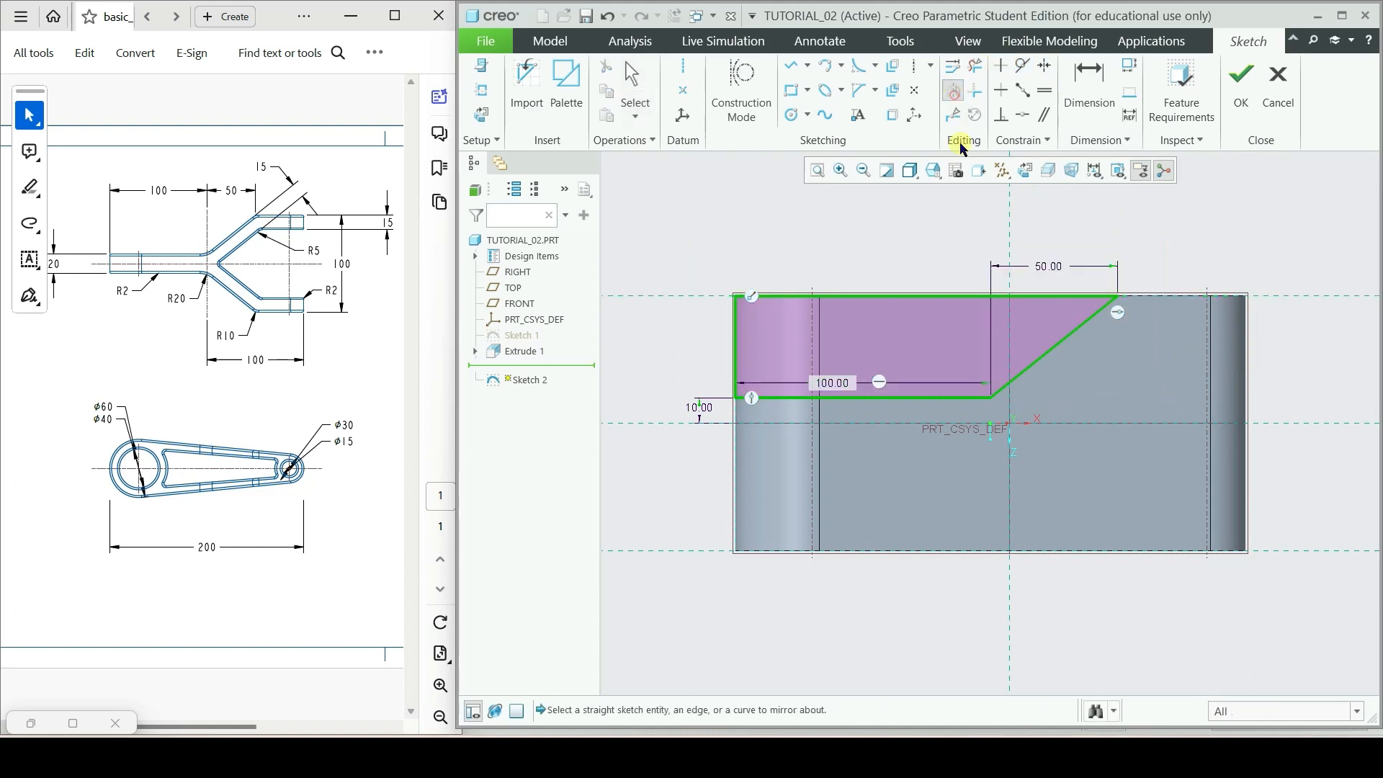
left_click(1154, 423)
left_click(1242, 81)
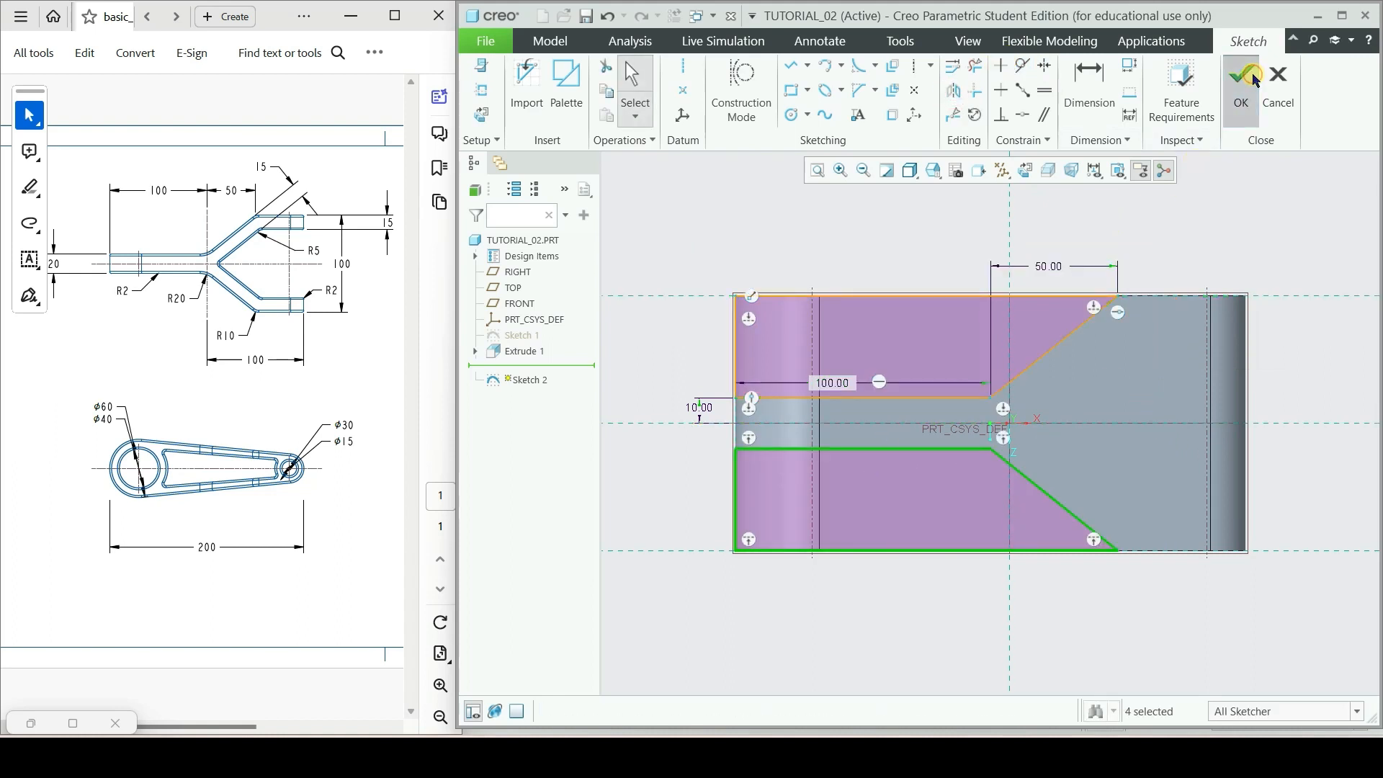
- Extrude the two mirrored profiles as a material-removing cut, symmetric about the sketch plane with a depth of 125 mm
mouse_move(1298, 436)
middle_mouse_down()
mouse_move(1241, 330)
mouse_move(1207, 432)
mouse_move(1200, 378)
middle_mouse_up()
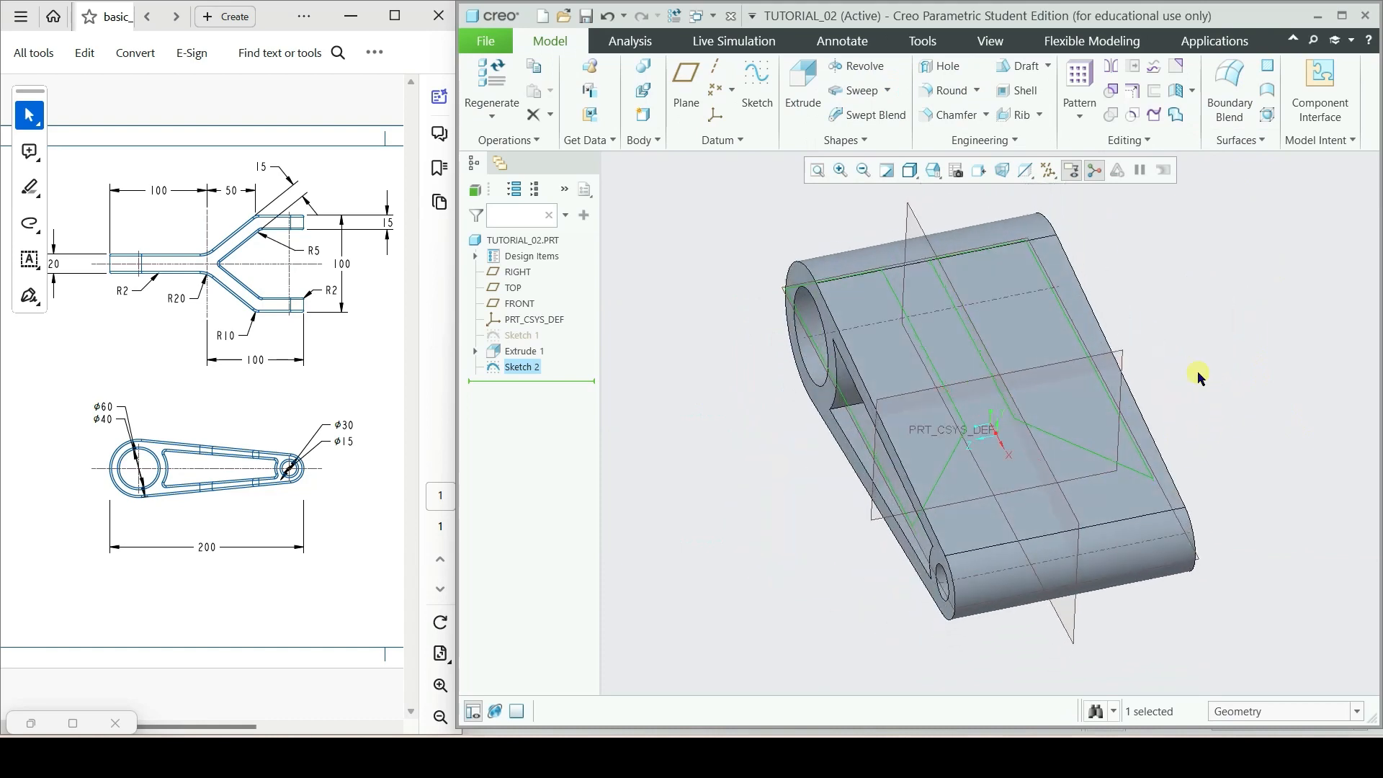
left_click(800, 76)
middle_click_drag(1074, 392, 1123, 342)
left_click(648, 85)
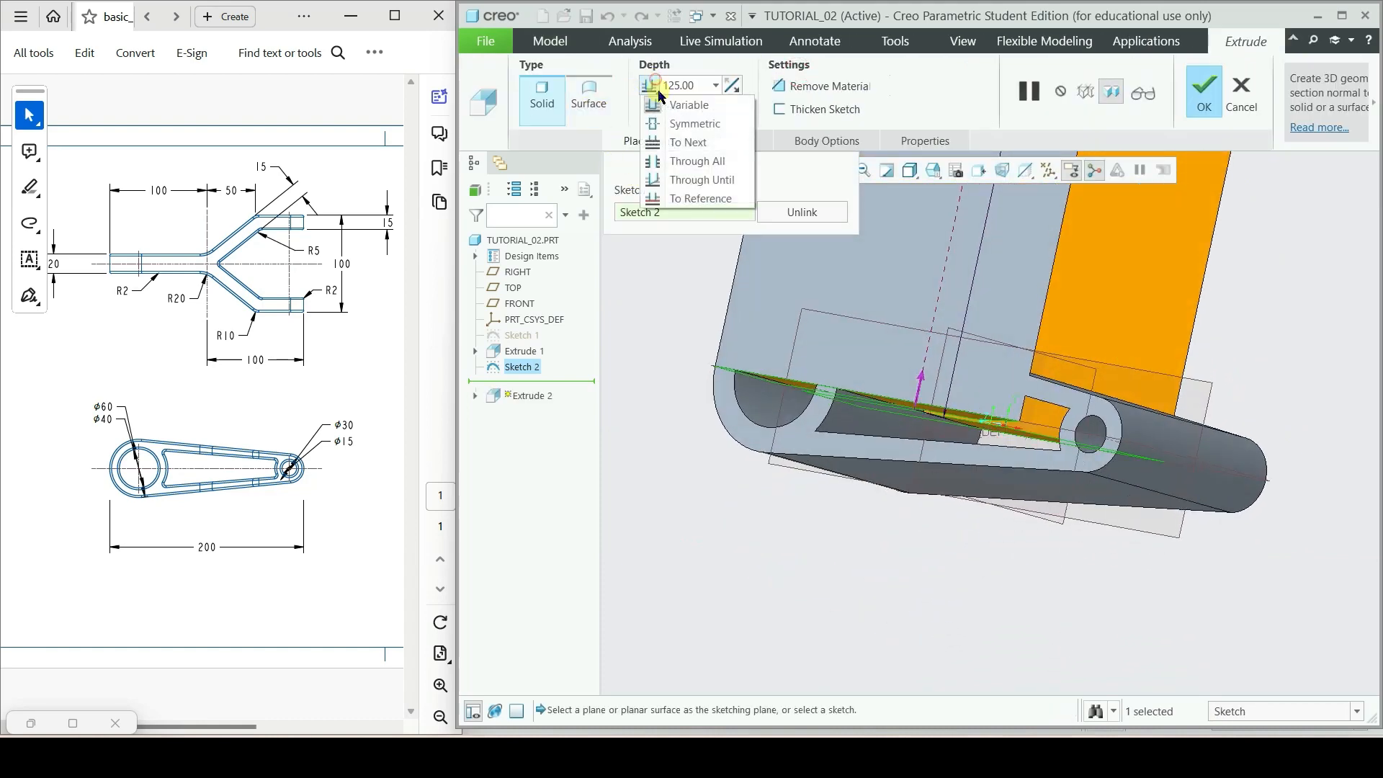
left_click(683, 125)
middle_click_drag(877, 256, 910, 334)
left_click(828, 85)
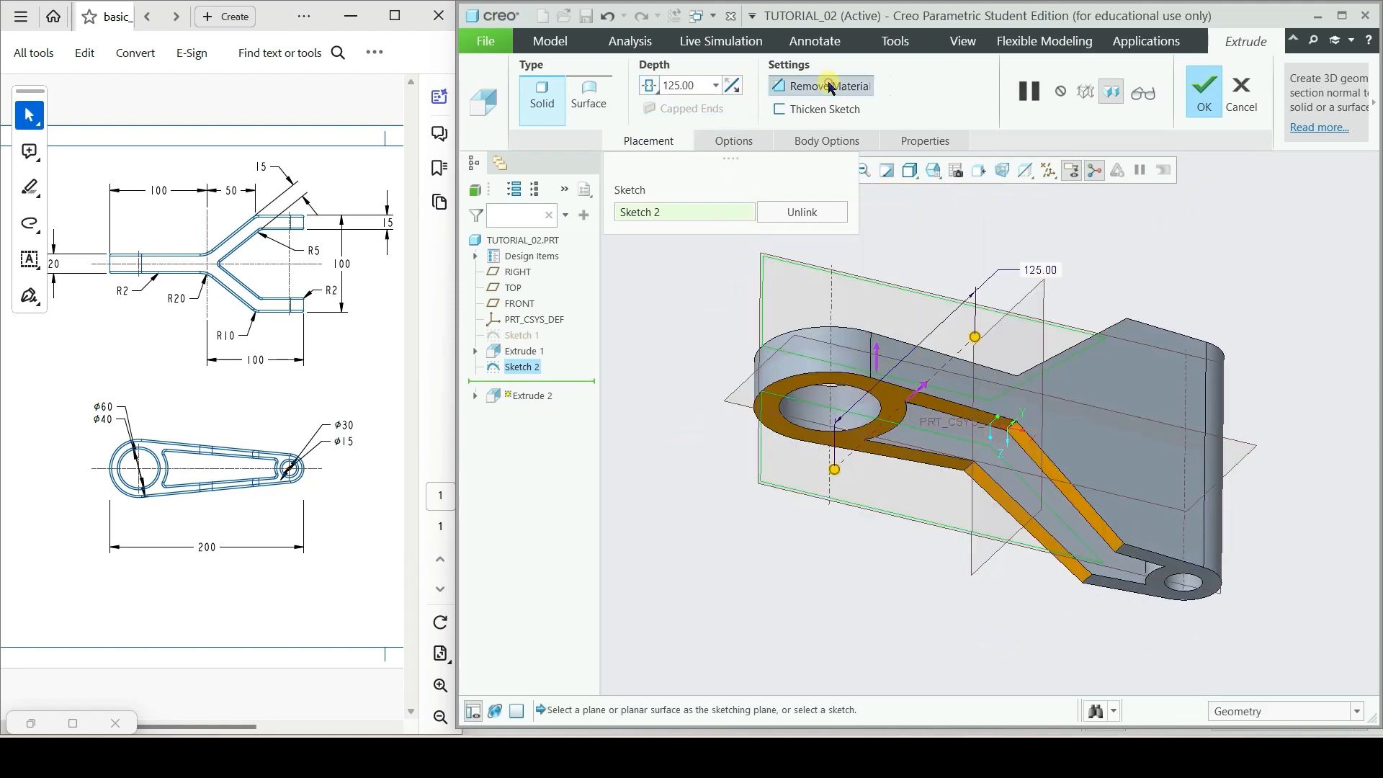
middle_click_drag(1004, 338, 1014, 287)
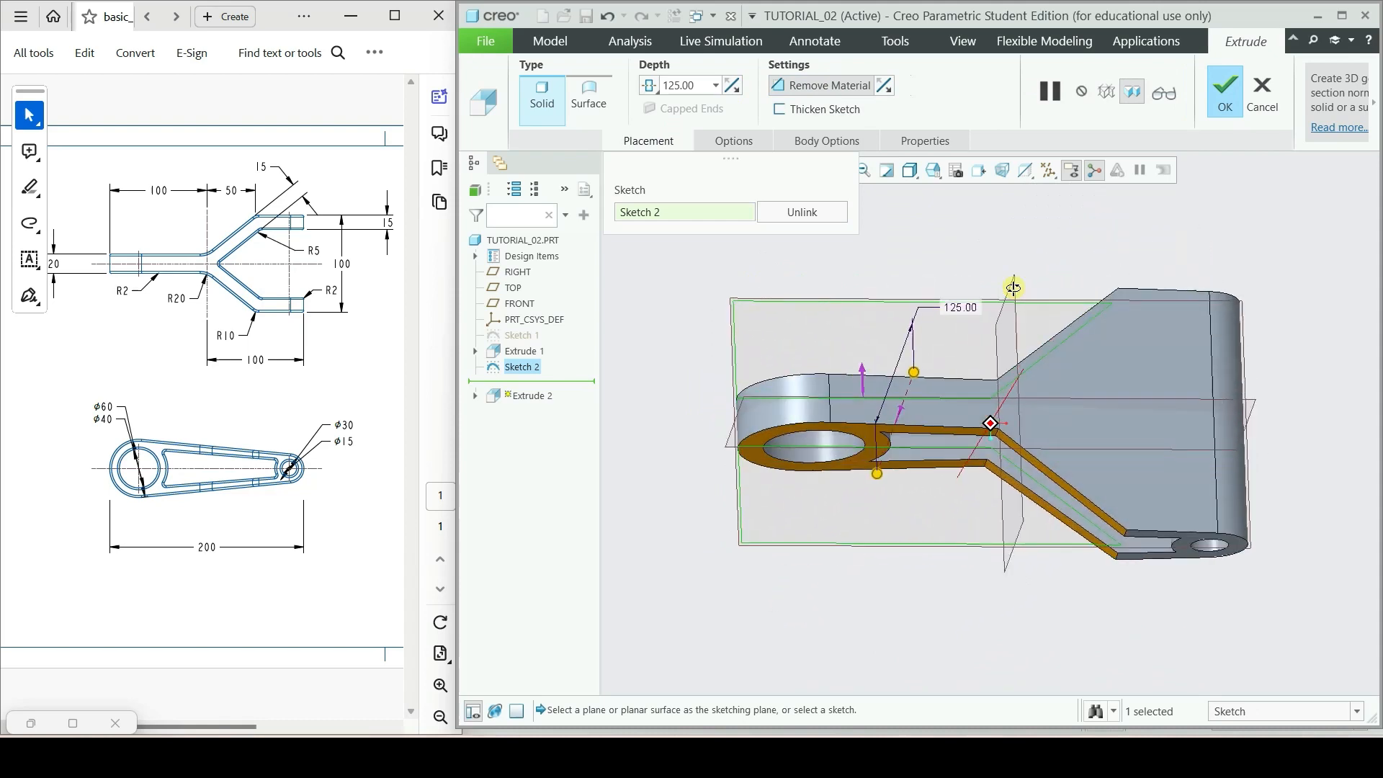
left_click(1224, 90)
mouse_move(1235, 332)
middle_mouse_down()
mouse_move(1210, 271)
mouse_move(1225, 345)
middle_mouse_up()
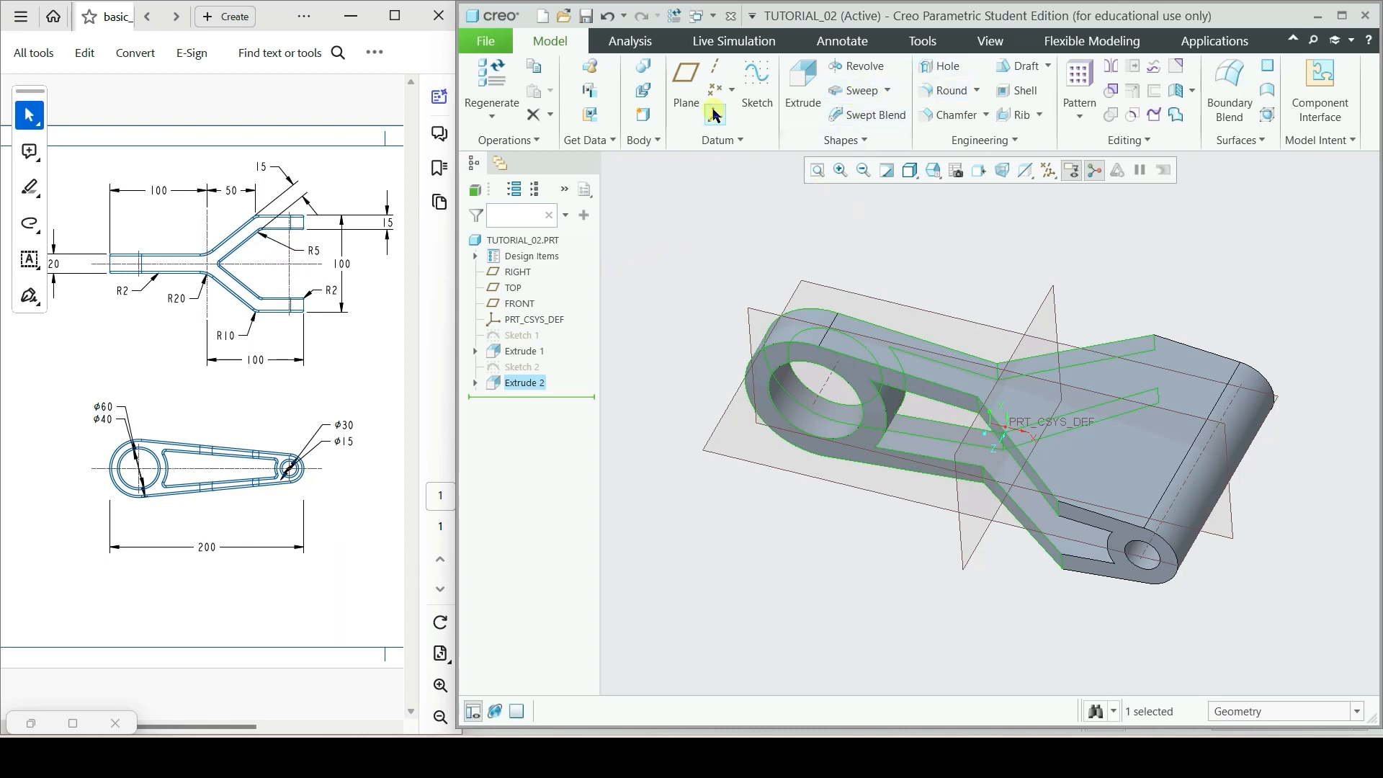
- Start a new sketch on the TOP datum plane and orient the view square to it
left_click(752, 94)
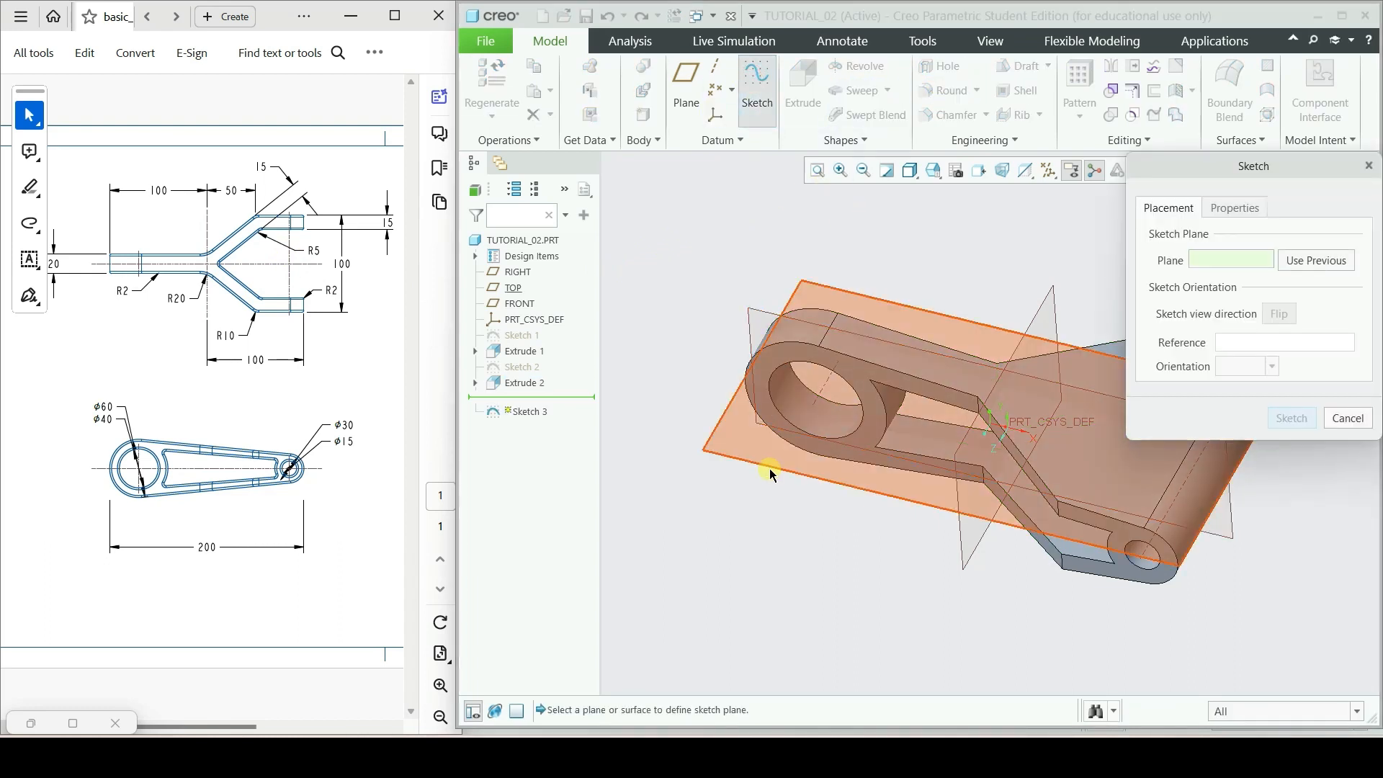
left_click(1088, 472)
left_click(1295, 418)
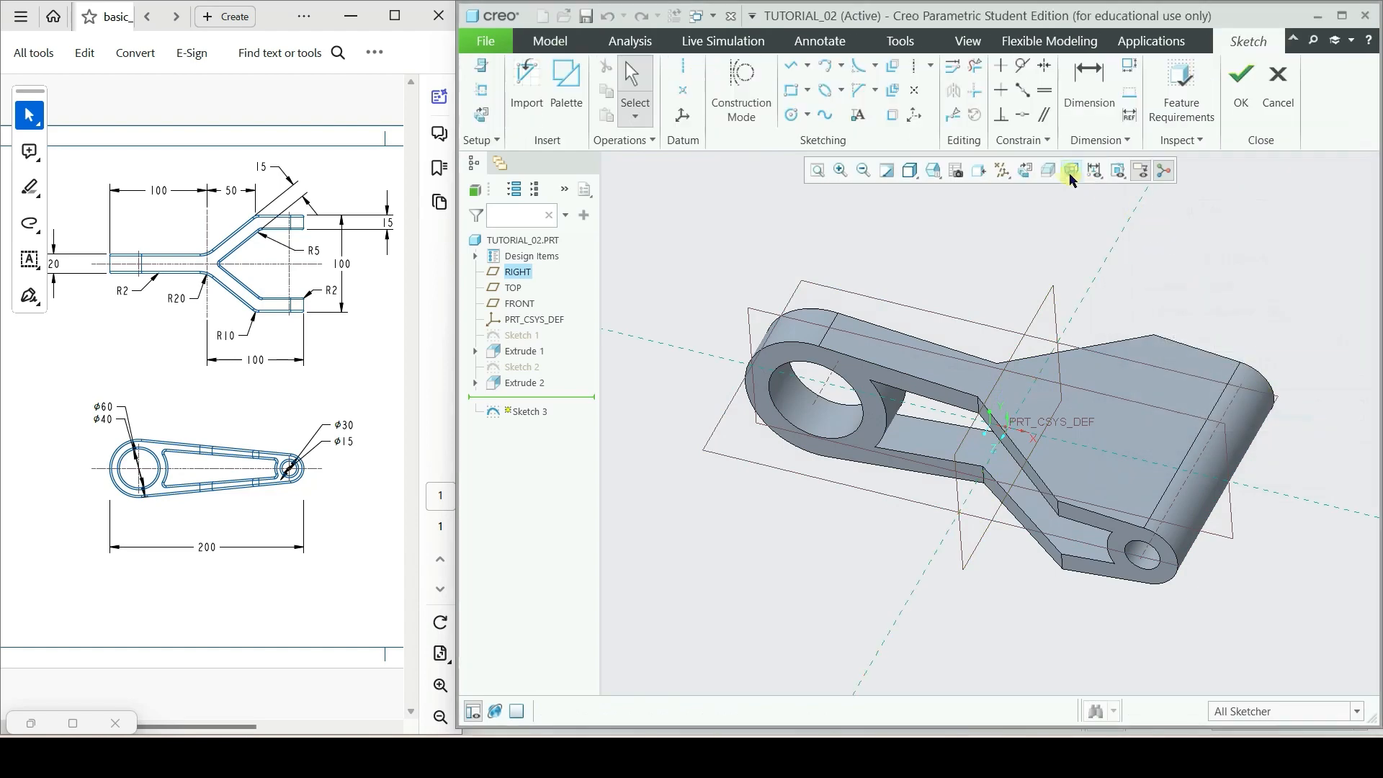
left_click(1048, 172)
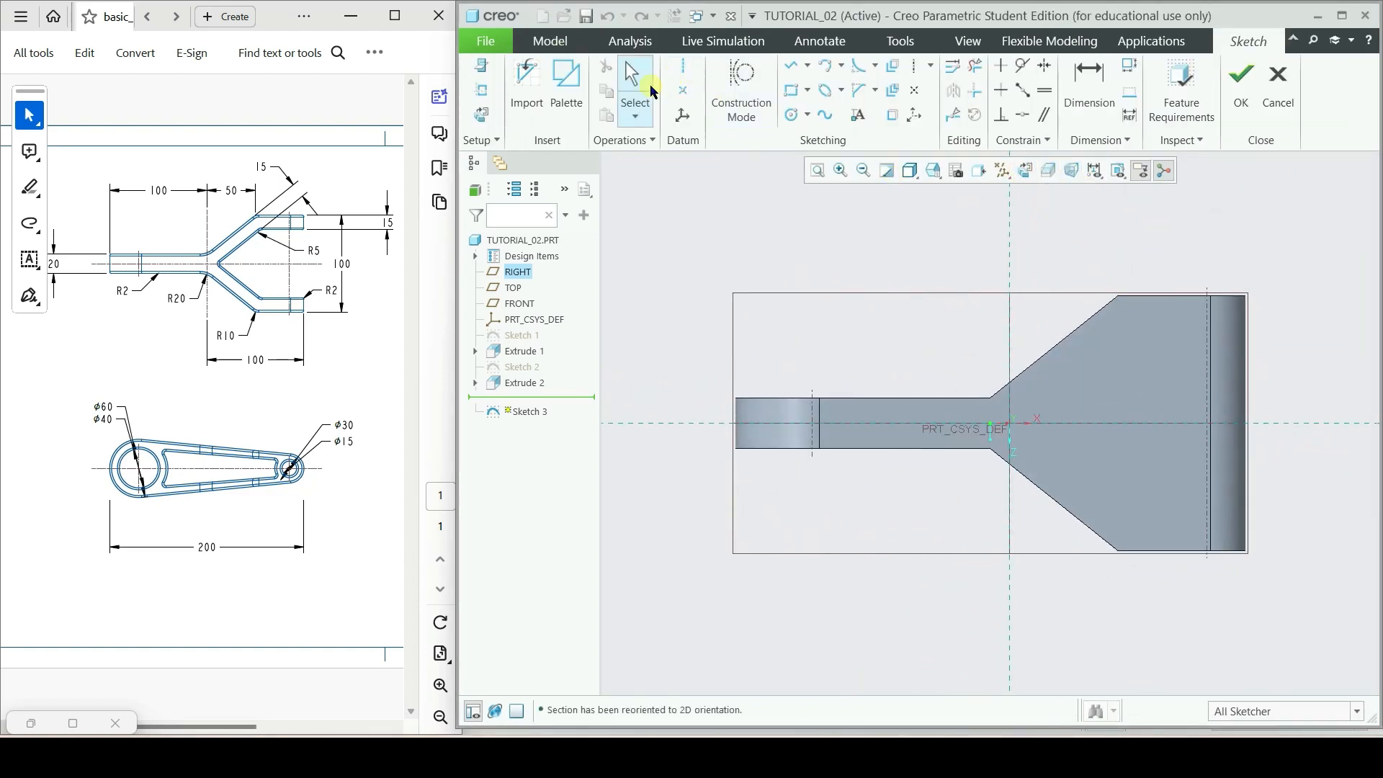
- Add the two slanted cut faces, the body's two end faces and the small end's silhouette edge as references, and update the sketch status
left_click(481, 90)
left_click(1064, 335)
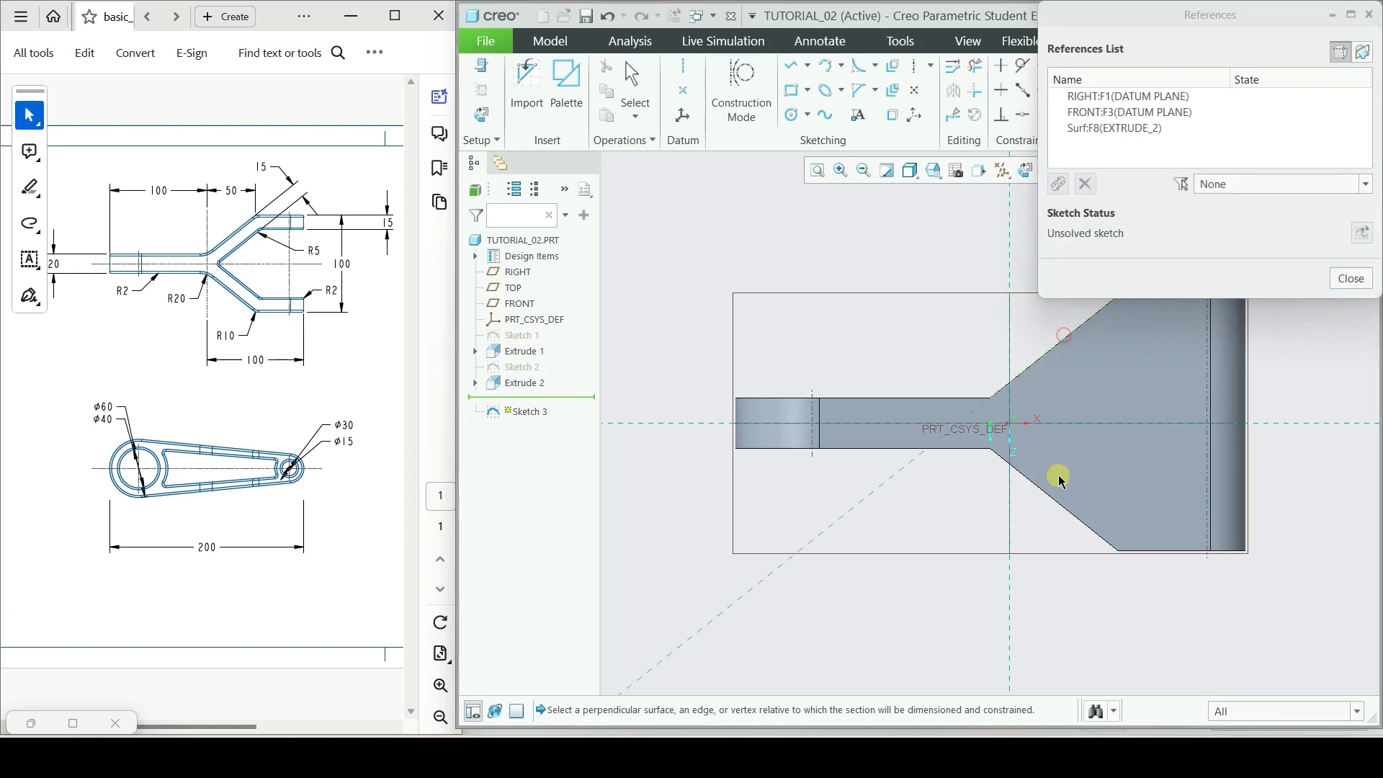
left_click(1169, 551)
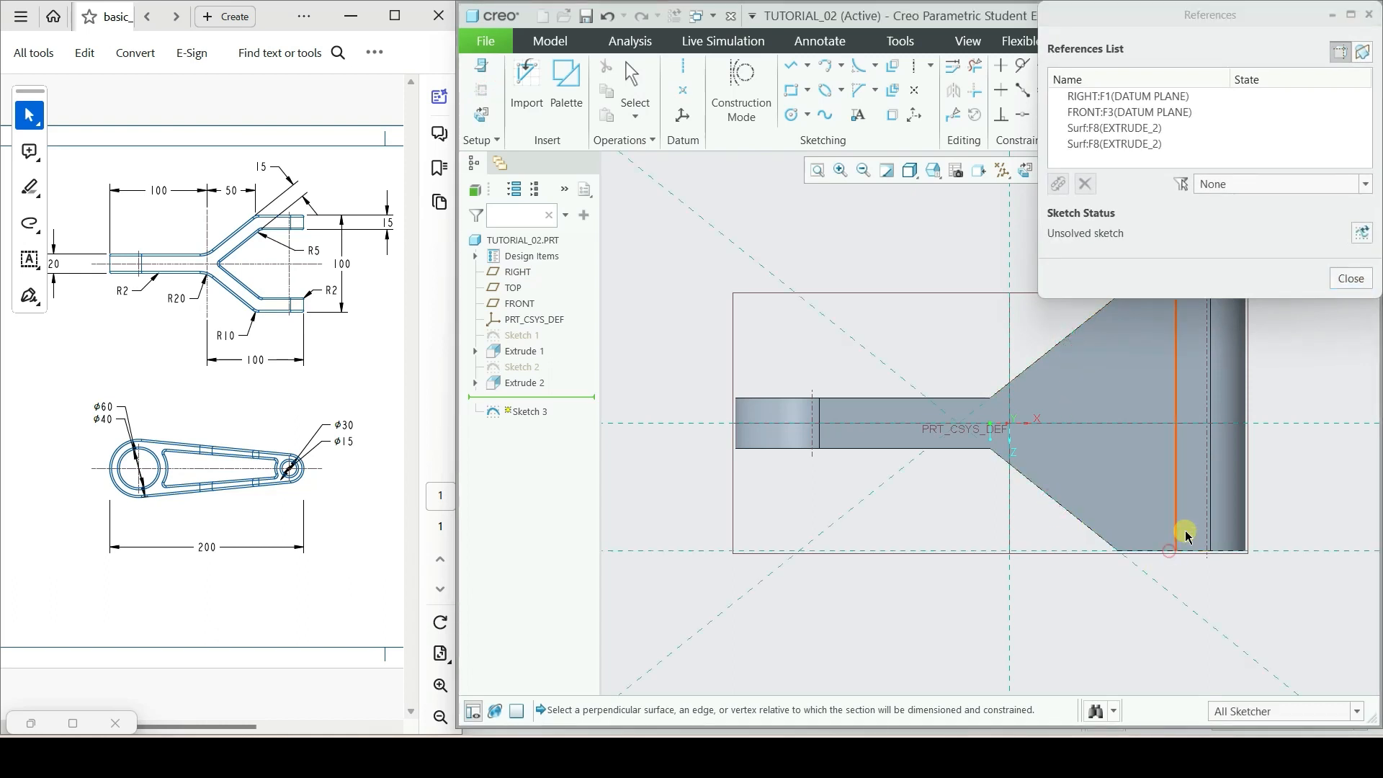
left_click(1187, 535)
scroll(1188, 537, "down", 3)
scroll(1204, 408, "up", 3)
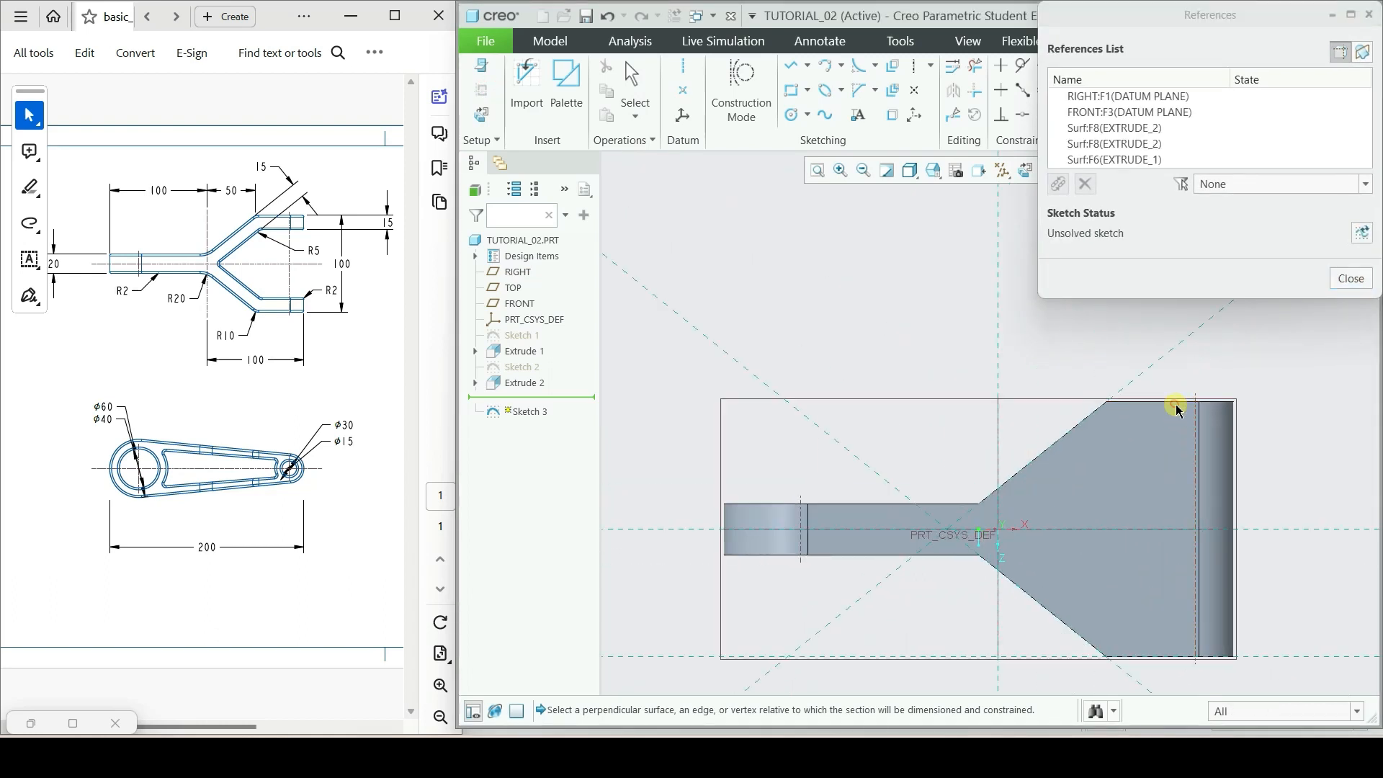
left_click(1177, 407)
left_click(1351, 280)
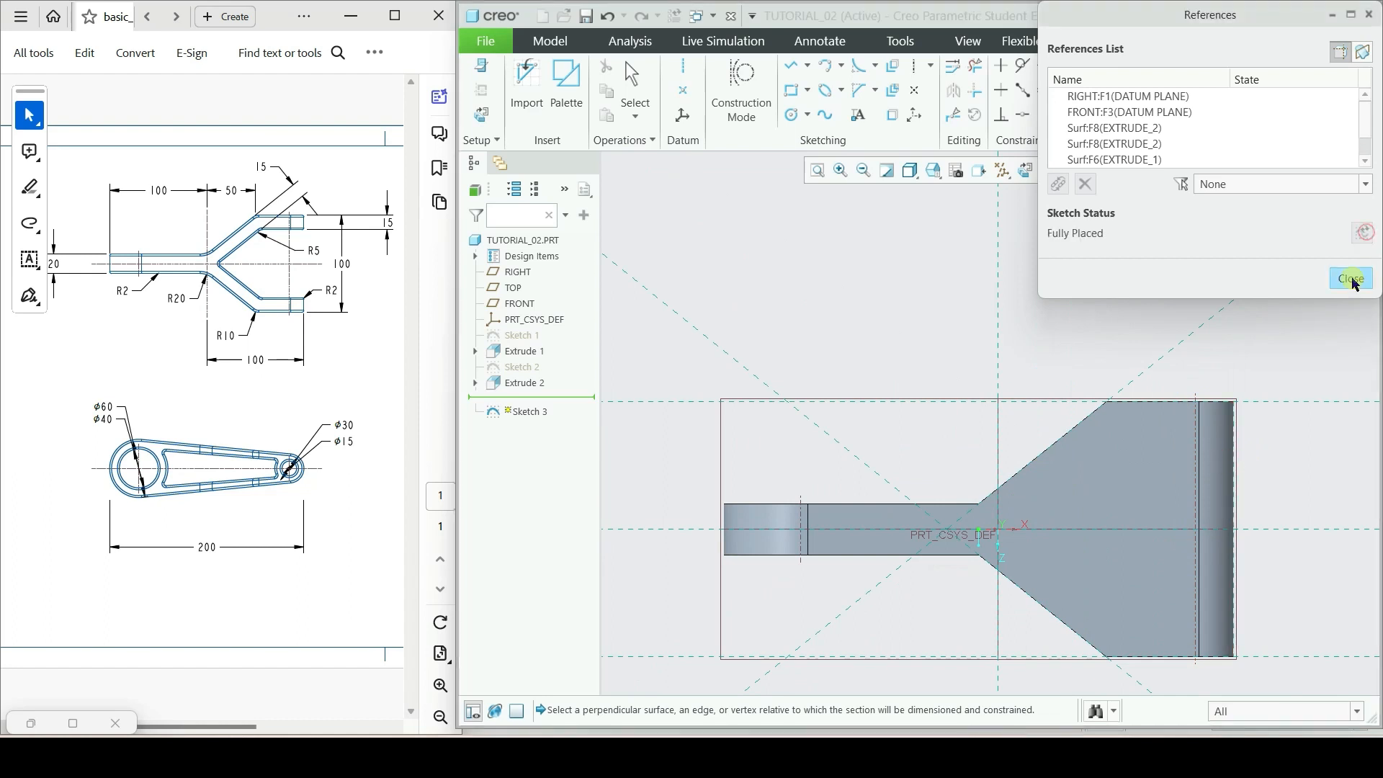
scroll(1111, 513, "down", 2)
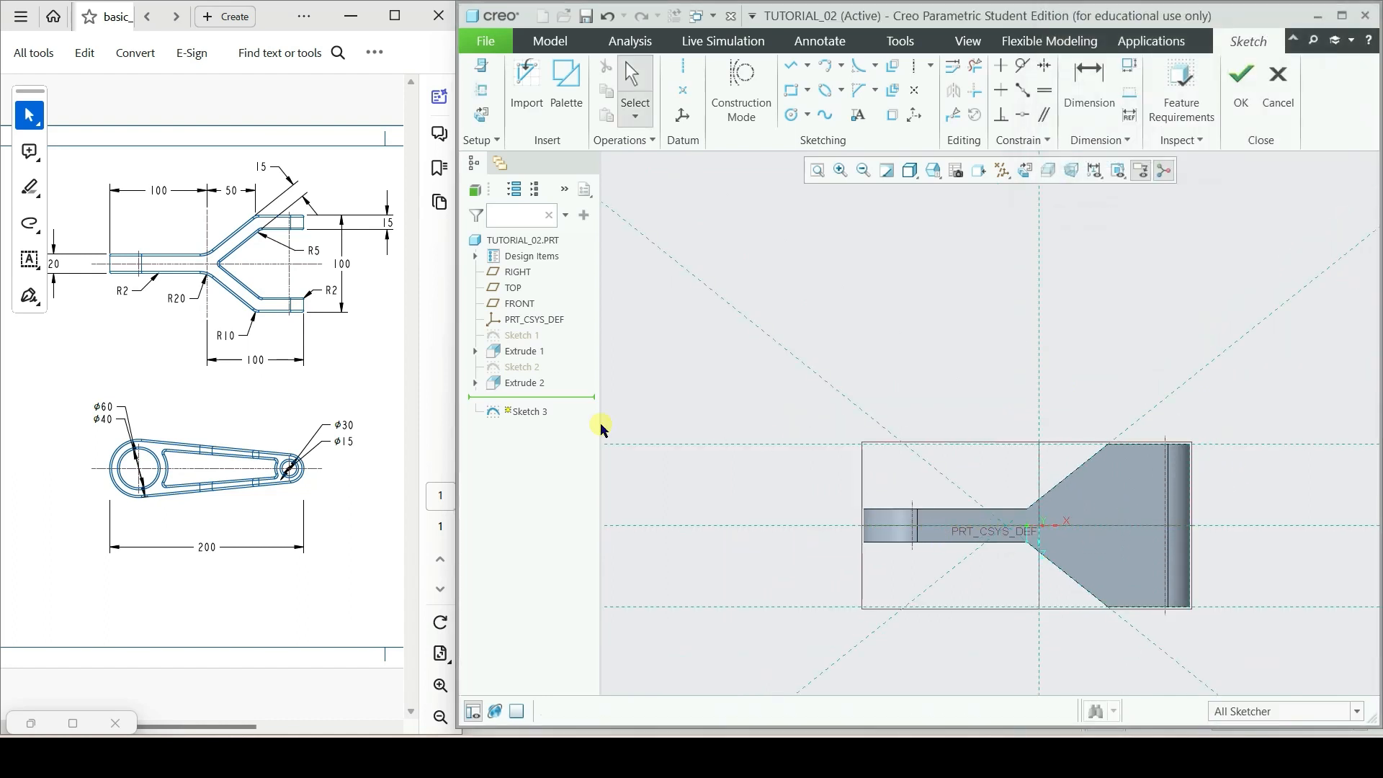
left_click(798, 72)
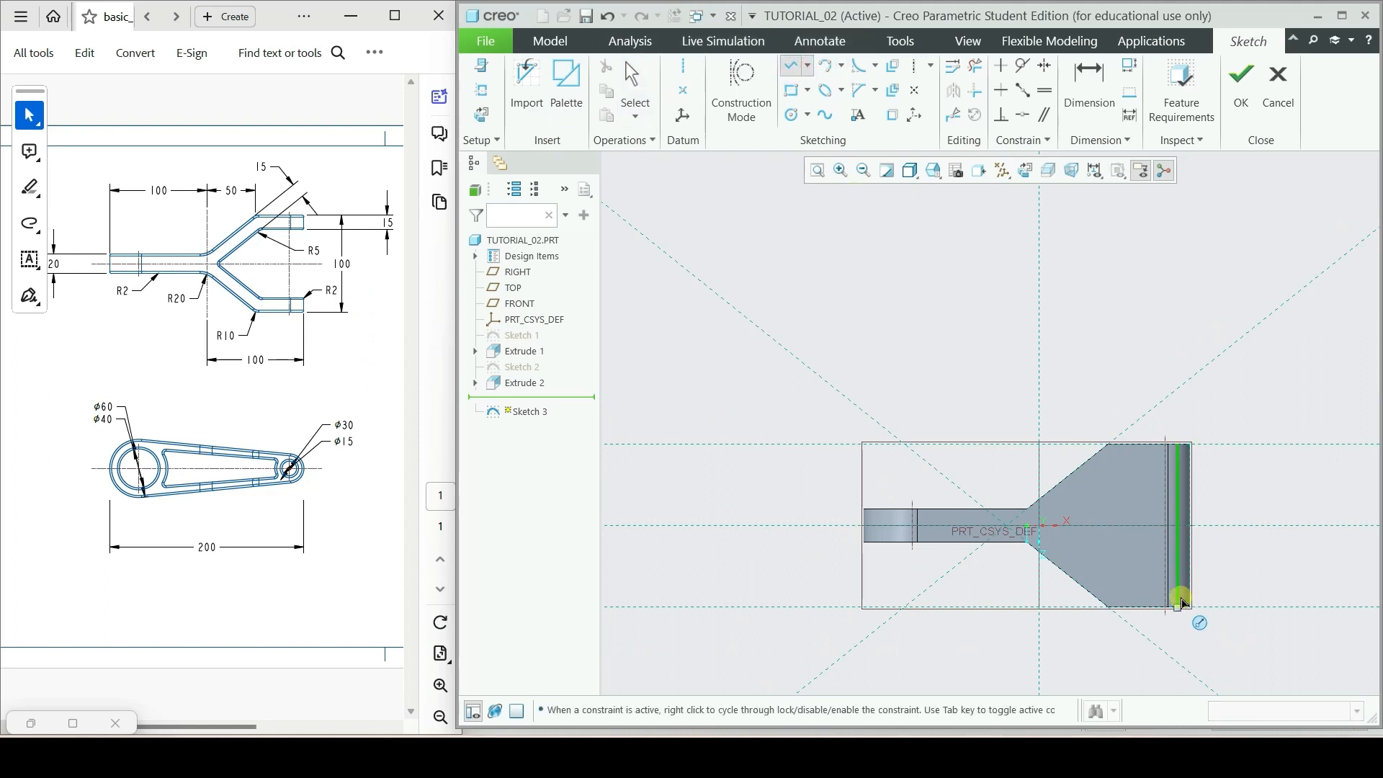
scroll(1181, 612, "down", 6)
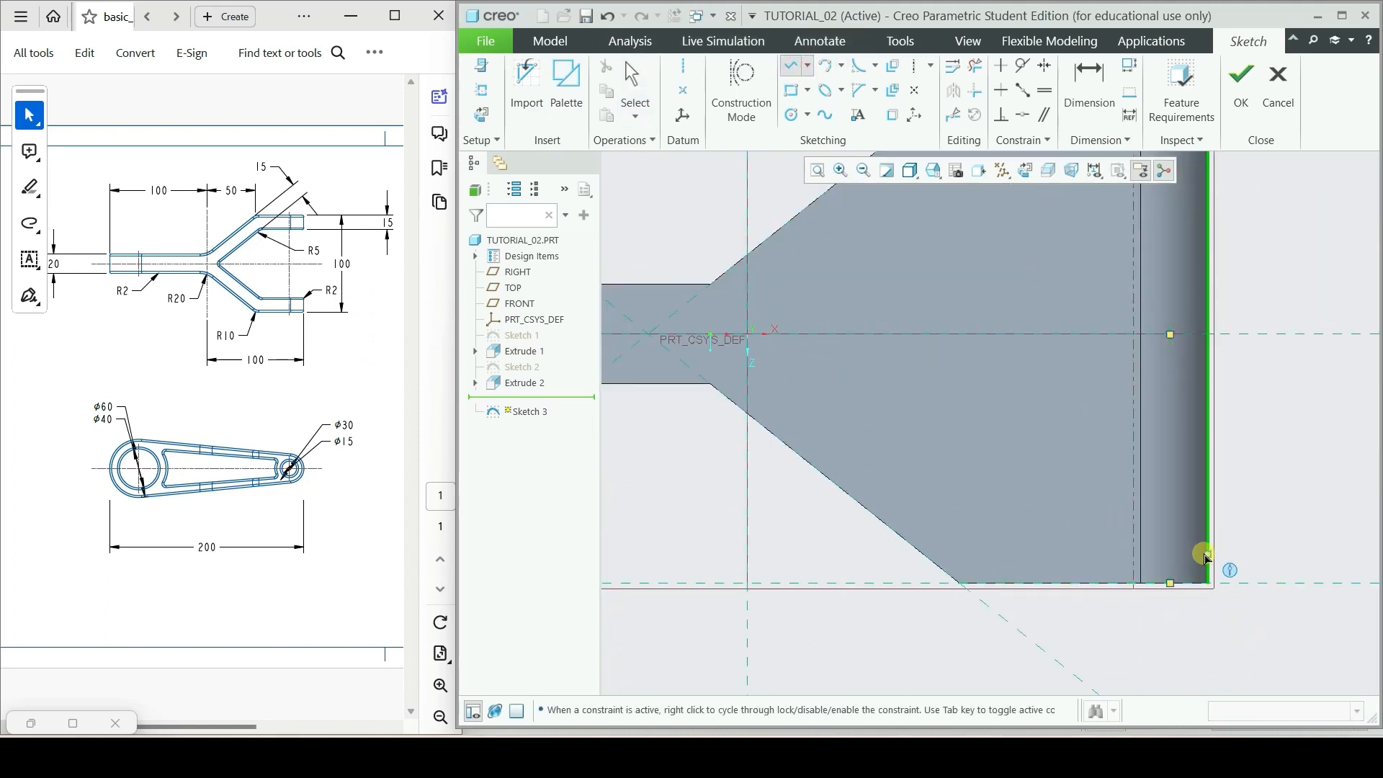
middle_click(1006, 462)
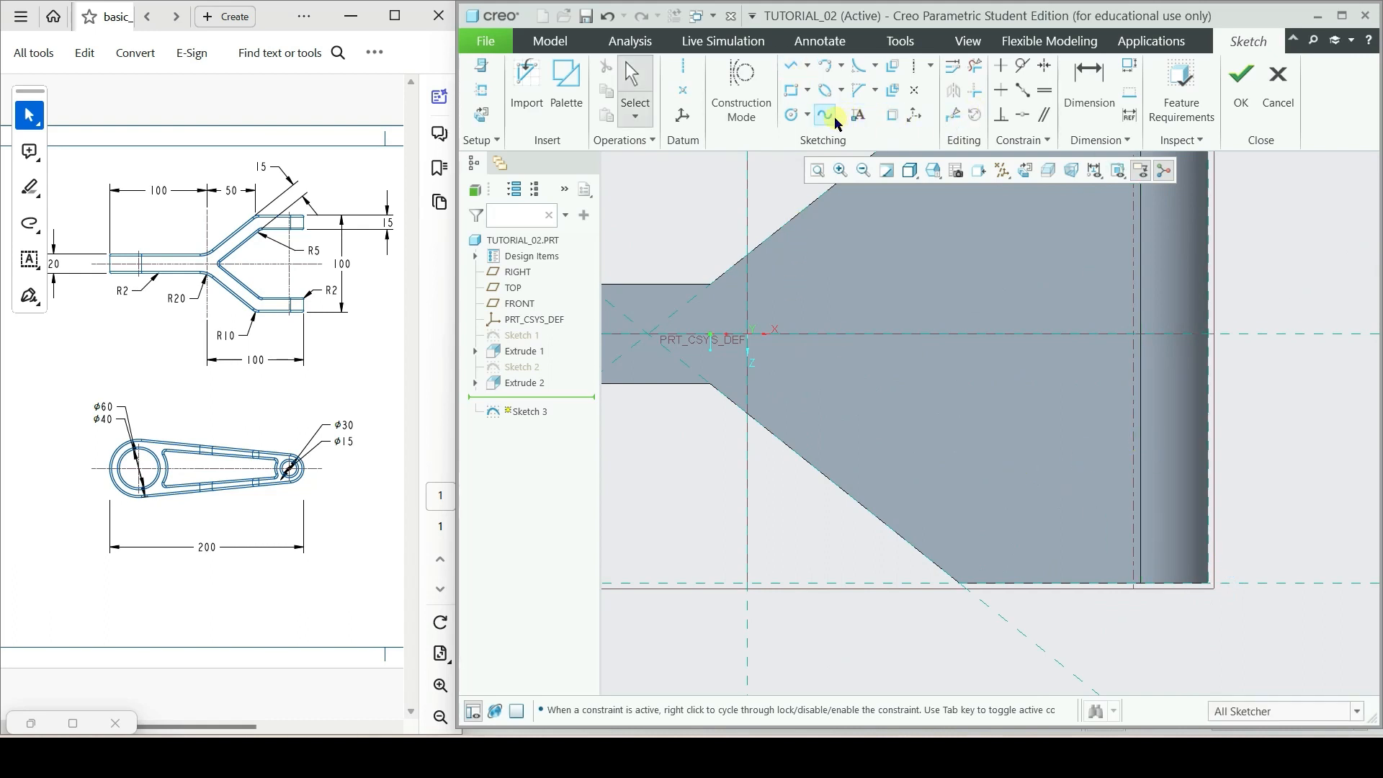
- Project the body's lower end-face edges and the lower slanted cut edge into the sketch
left_click(900, 122)
left_click(1009, 581)
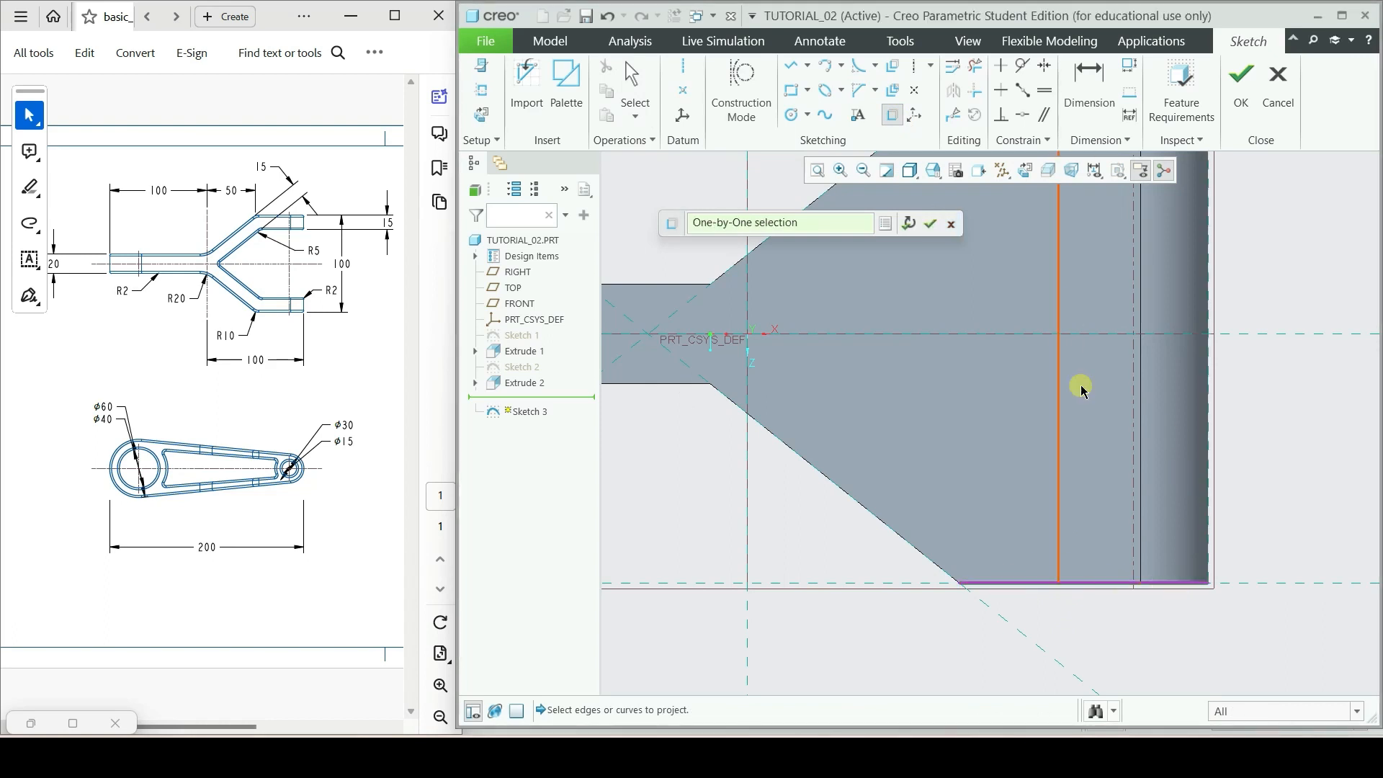
scroll(1066, 517, "down", 2)
left_click(930, 504)
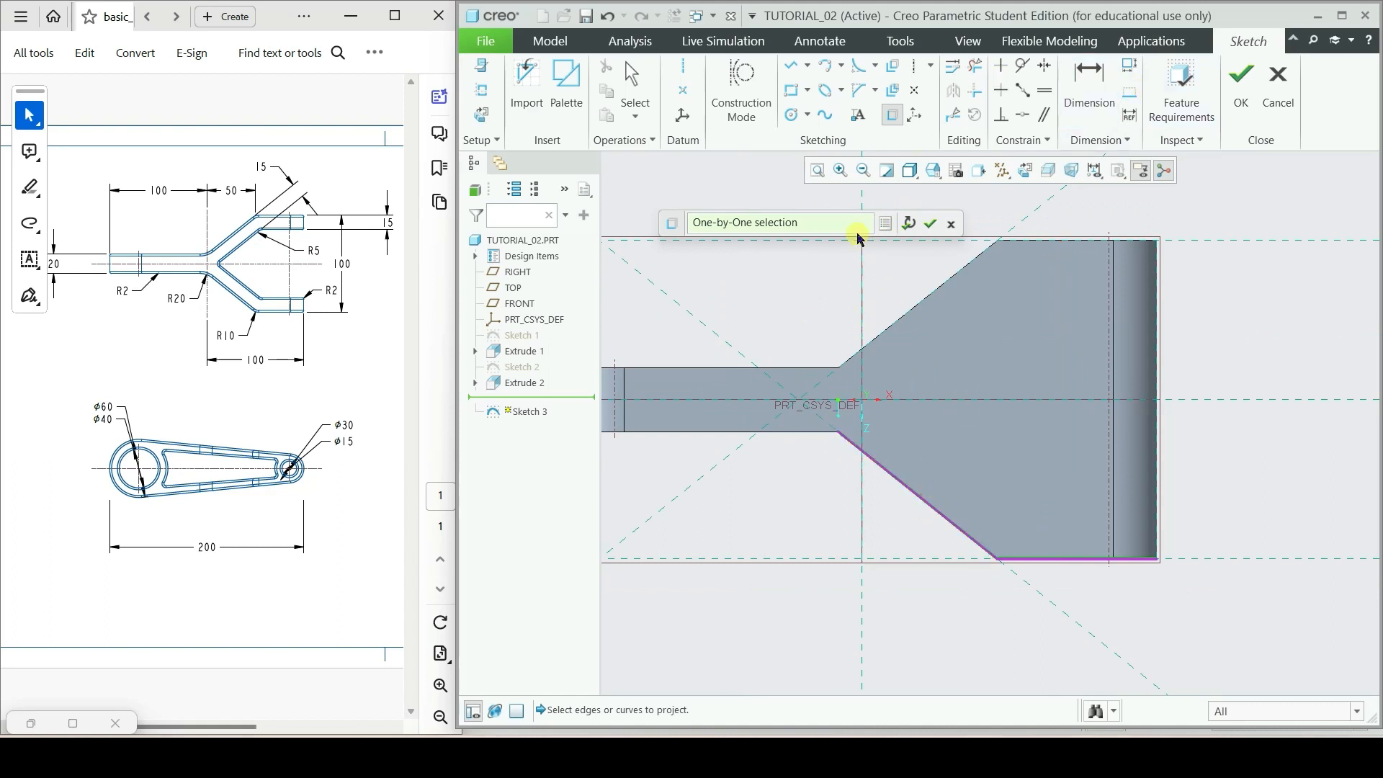
left_click(911, 225)
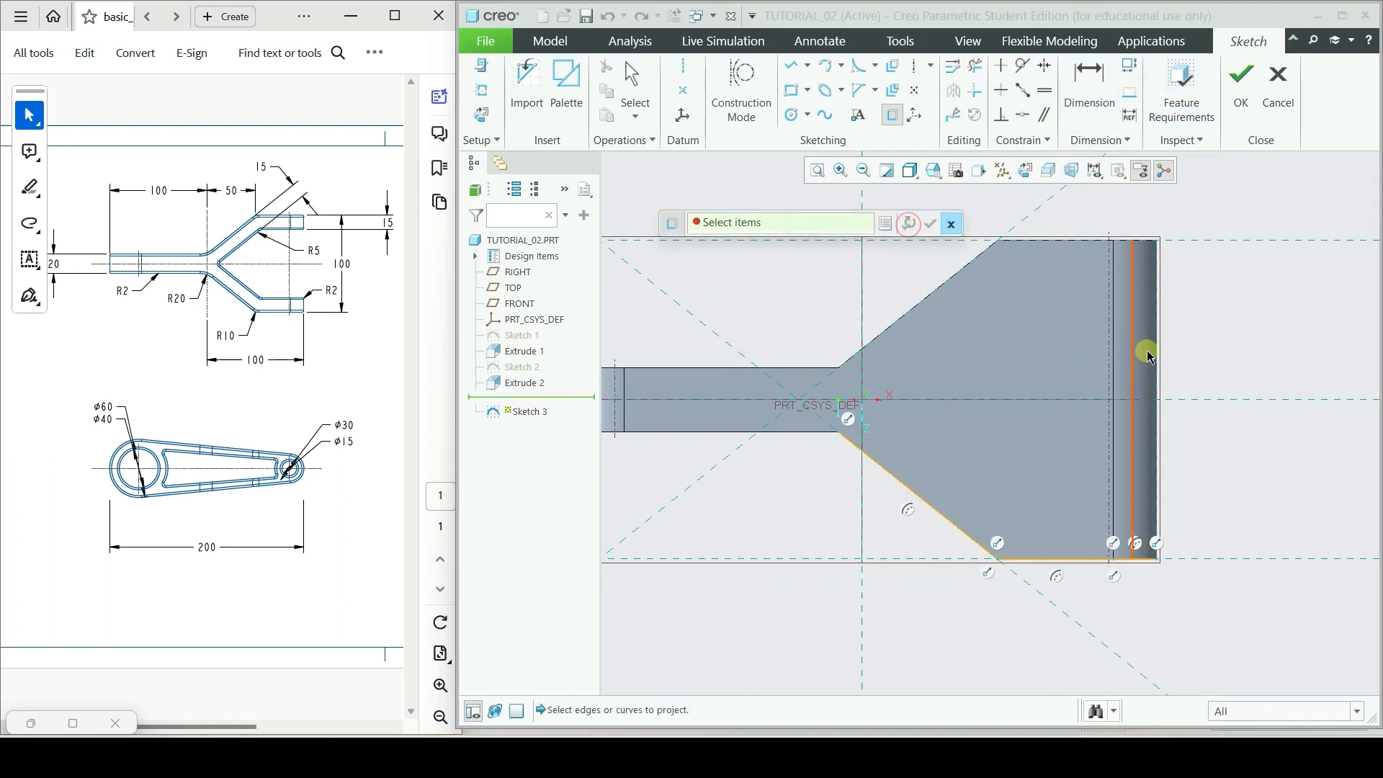
- Offset the projected lower slanted edge and the longer lower straight edge 15 mm towards the inside of the body
left_click(895, 69)
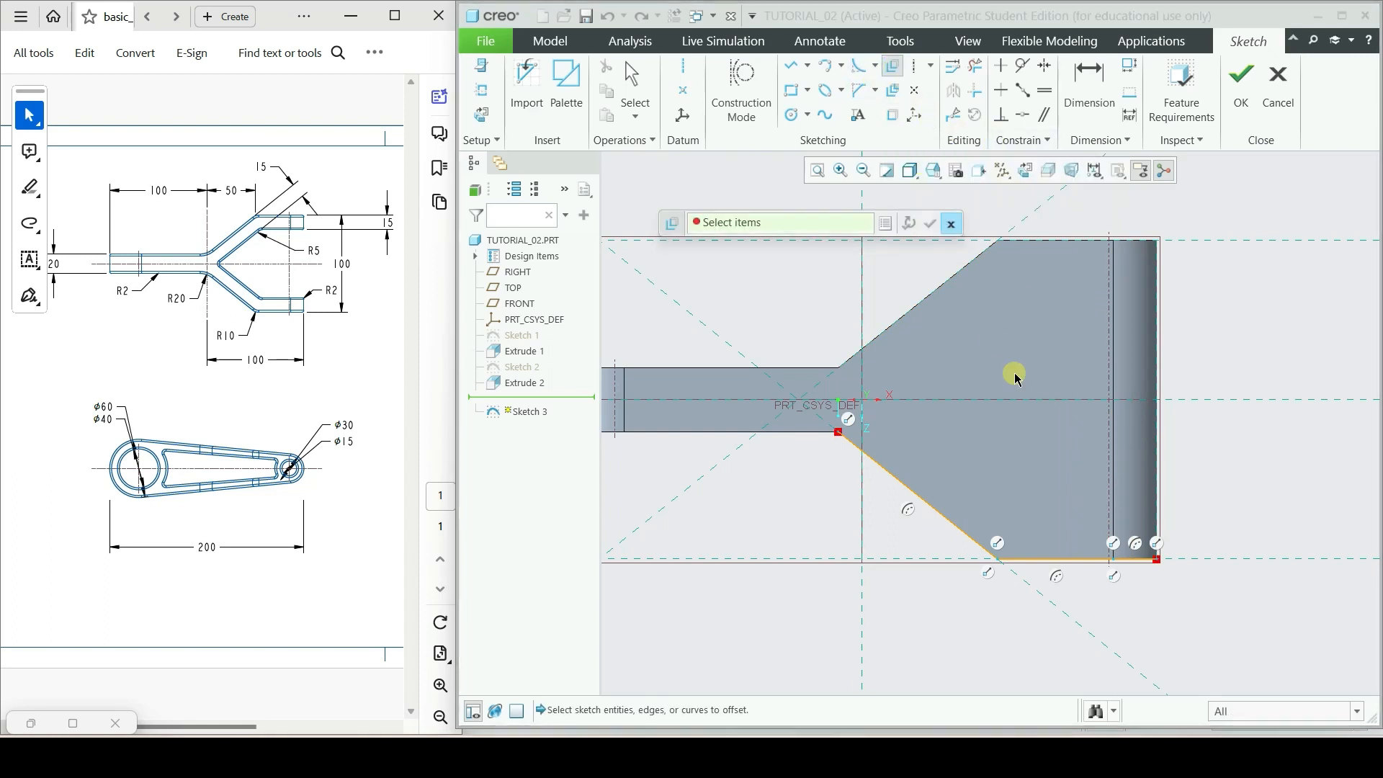
left_click(951, 525)
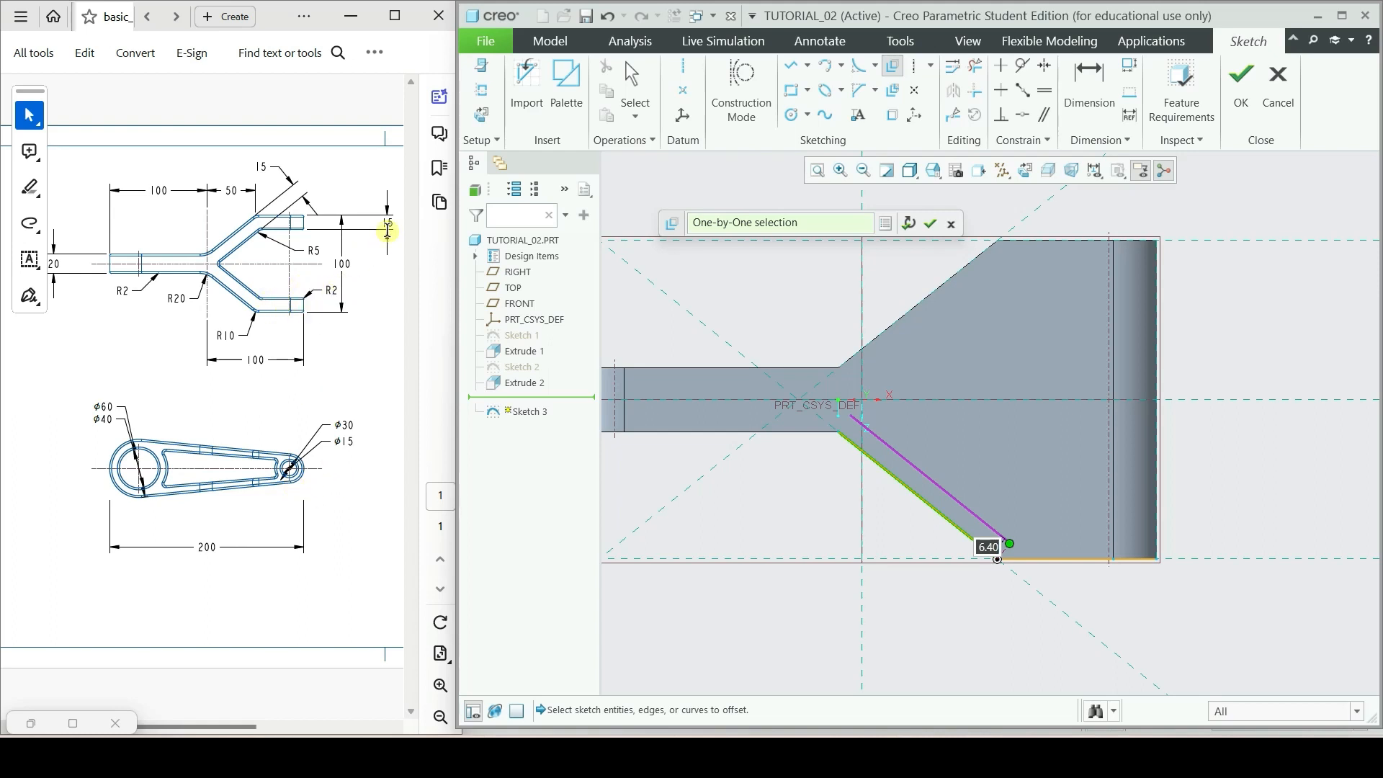
key("Return")
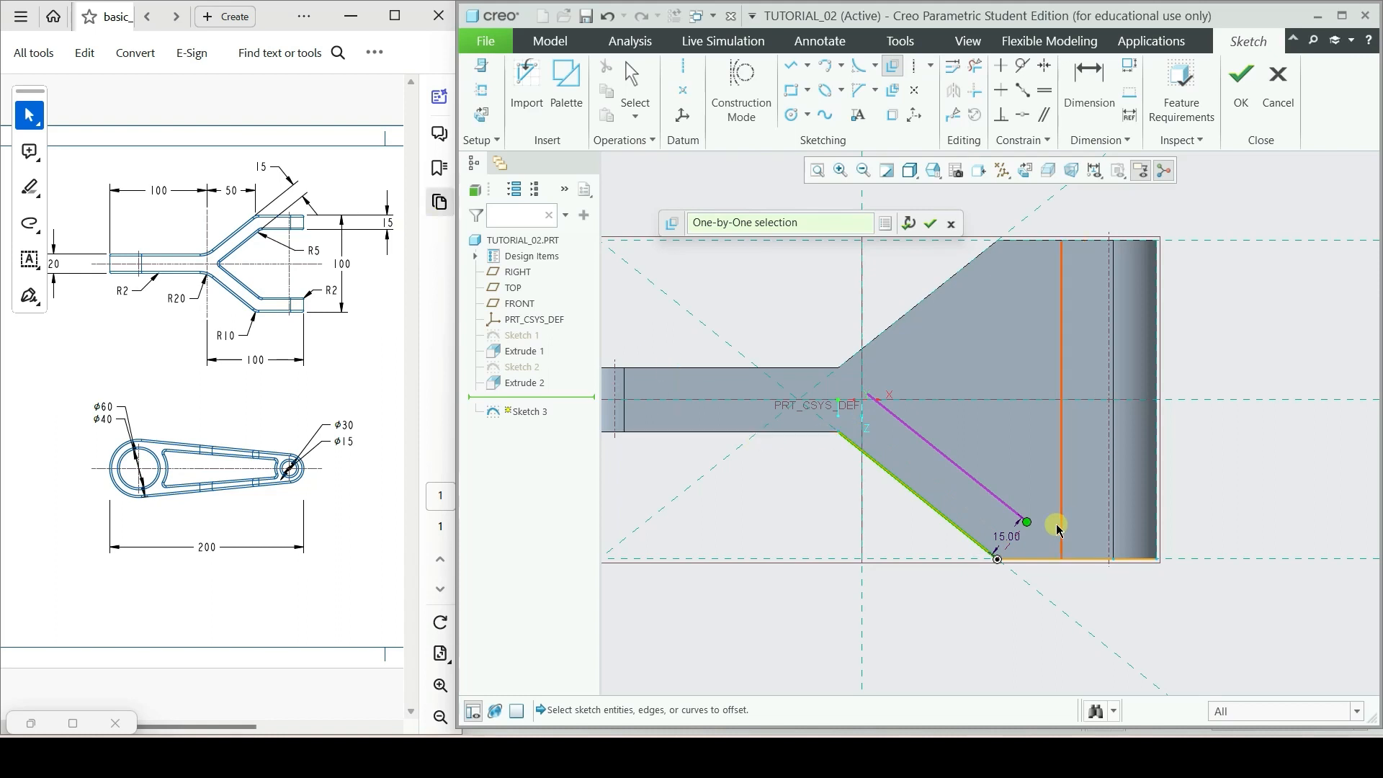
left_click(916, 226)
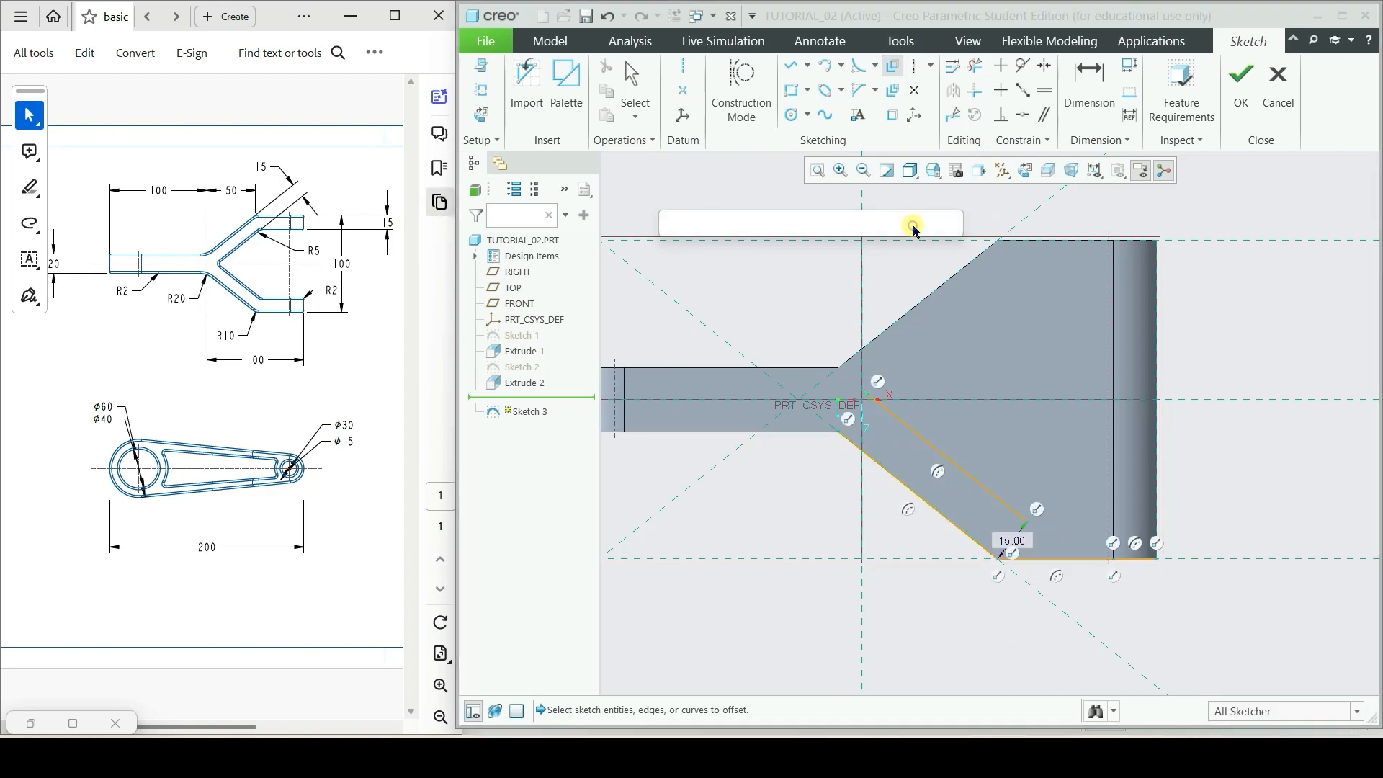
left_click(1084, 560)
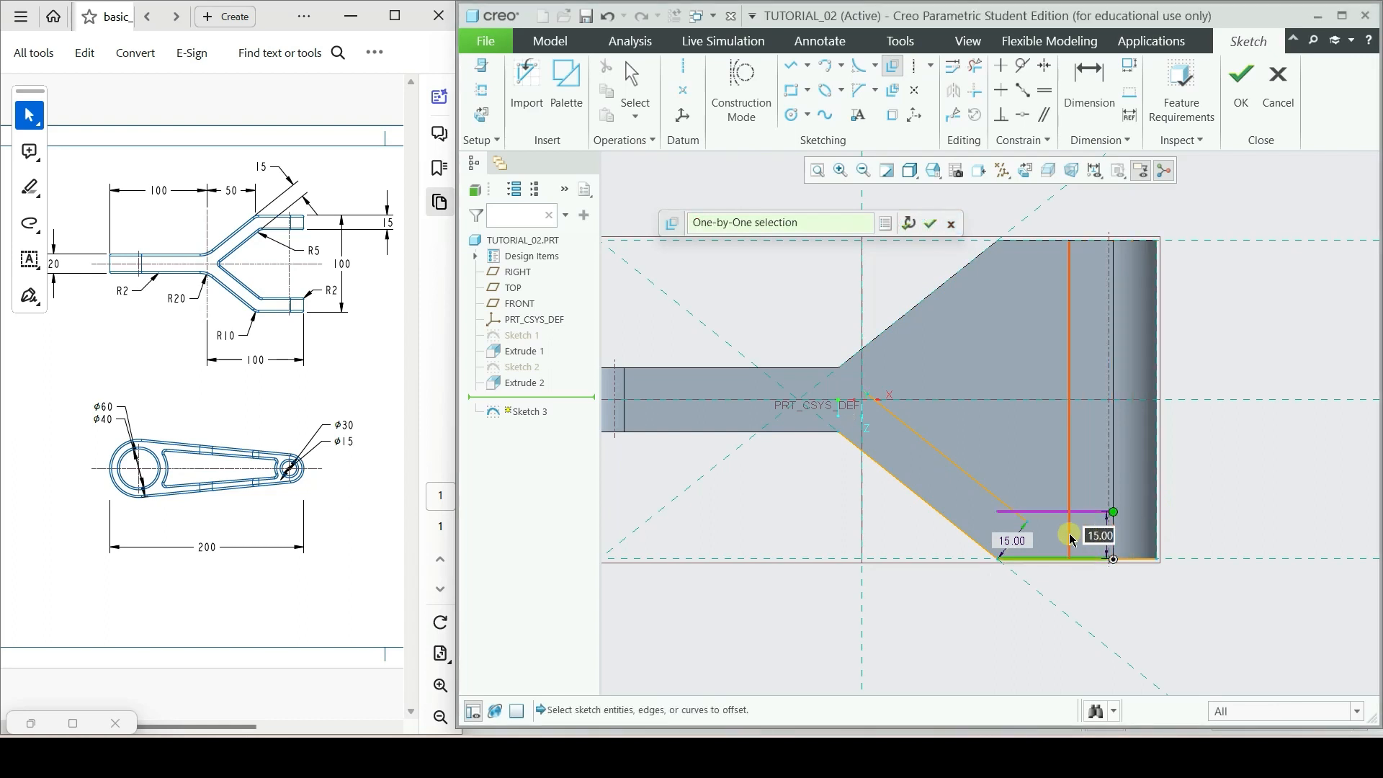
left_click(908, 224)
- Offset the short lower edge segment at the small end by 15 mm and set its offset to -15, towards the inside
left_click(1143, 561)
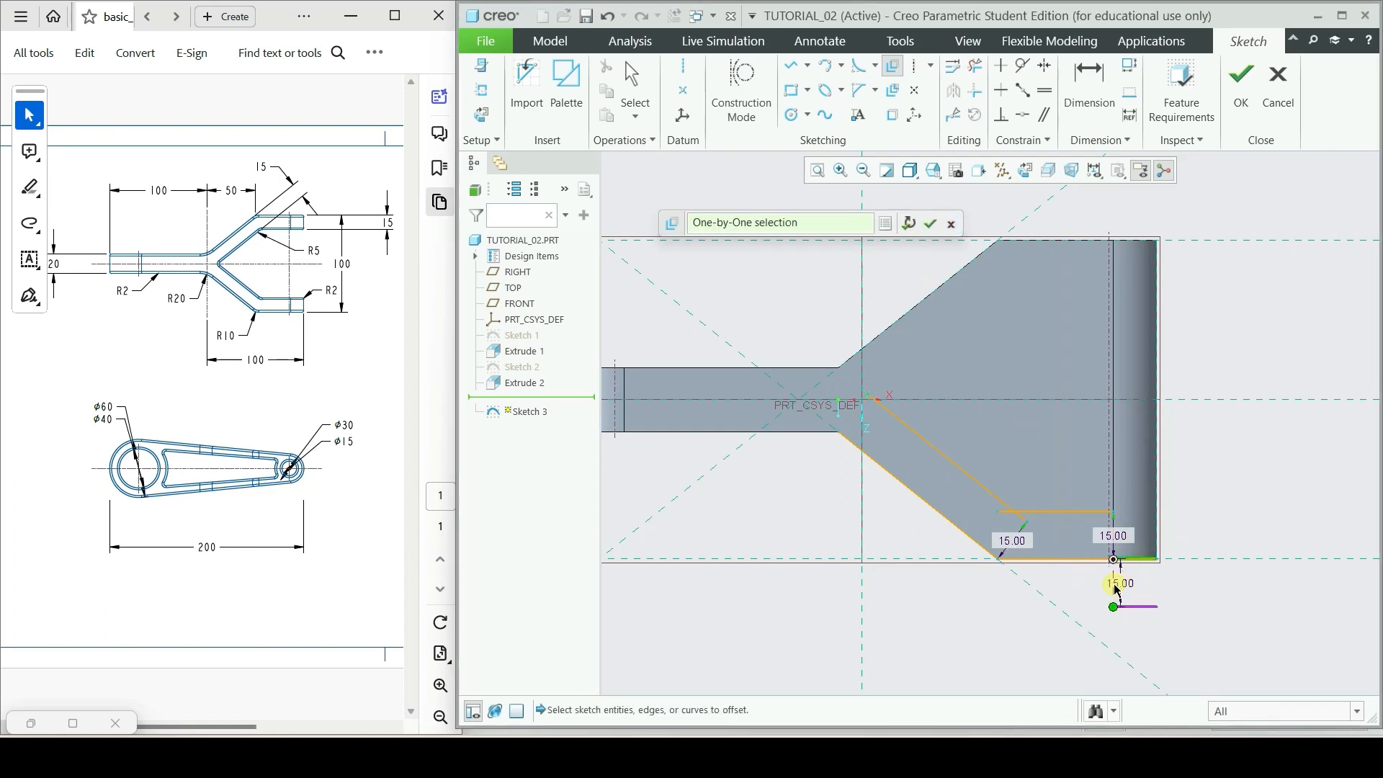
left_click(908, 225)
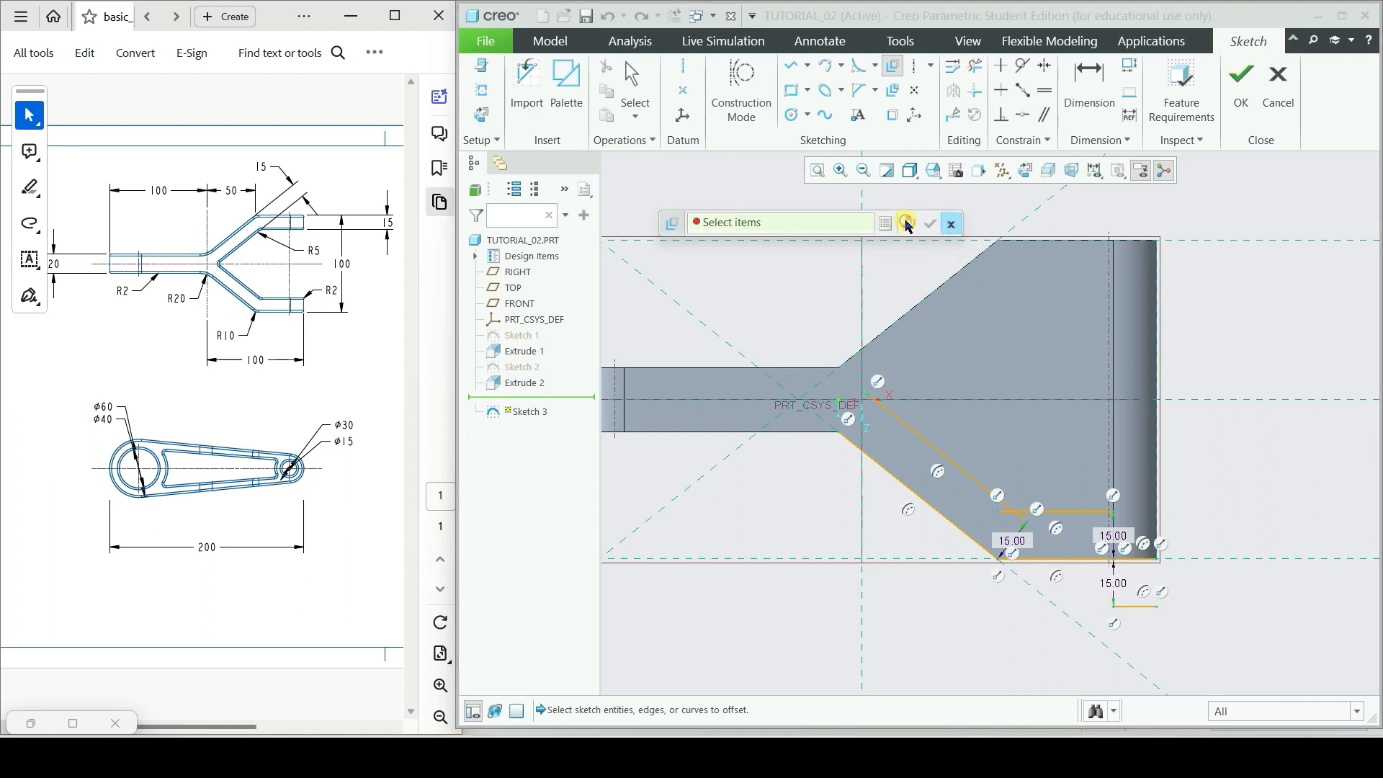
left_click(1109, 584)
left_click(945, 229)
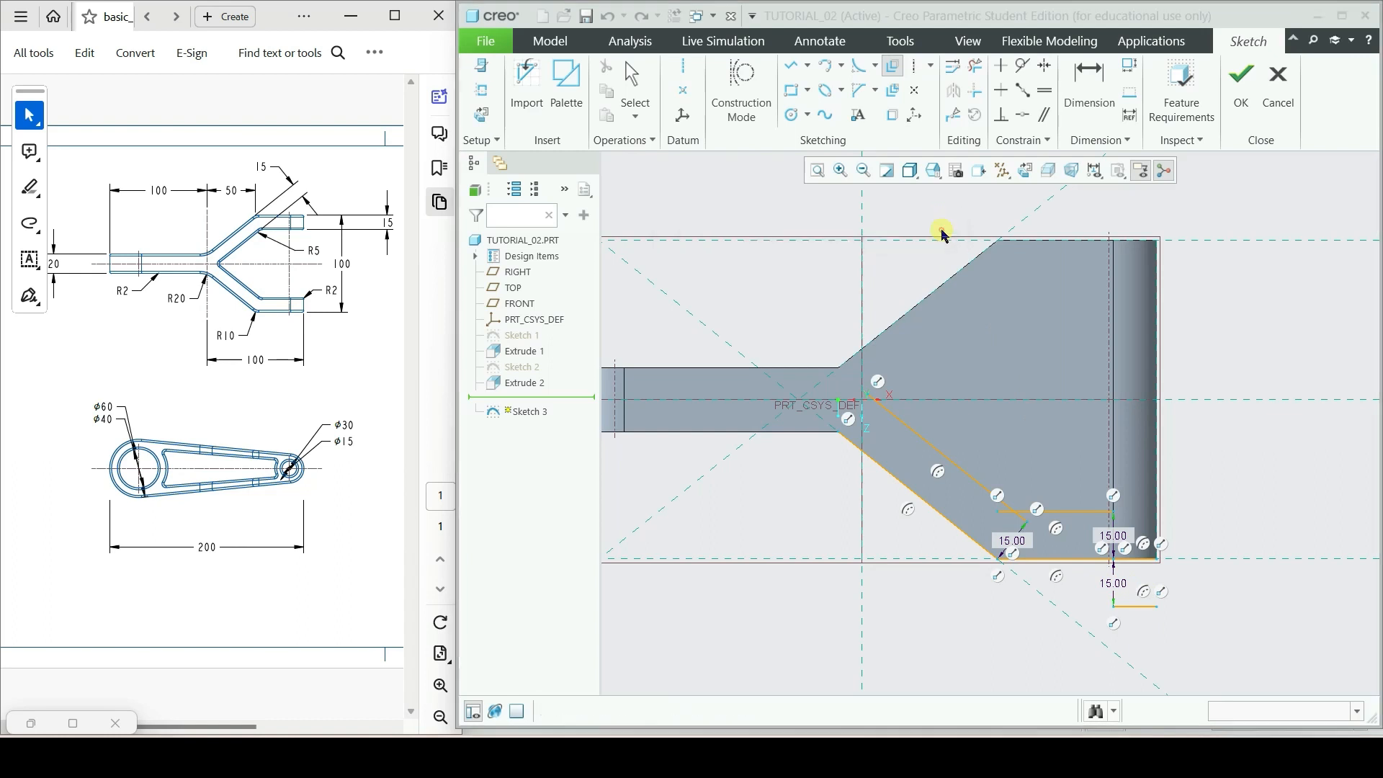
double_click(1112, 583)
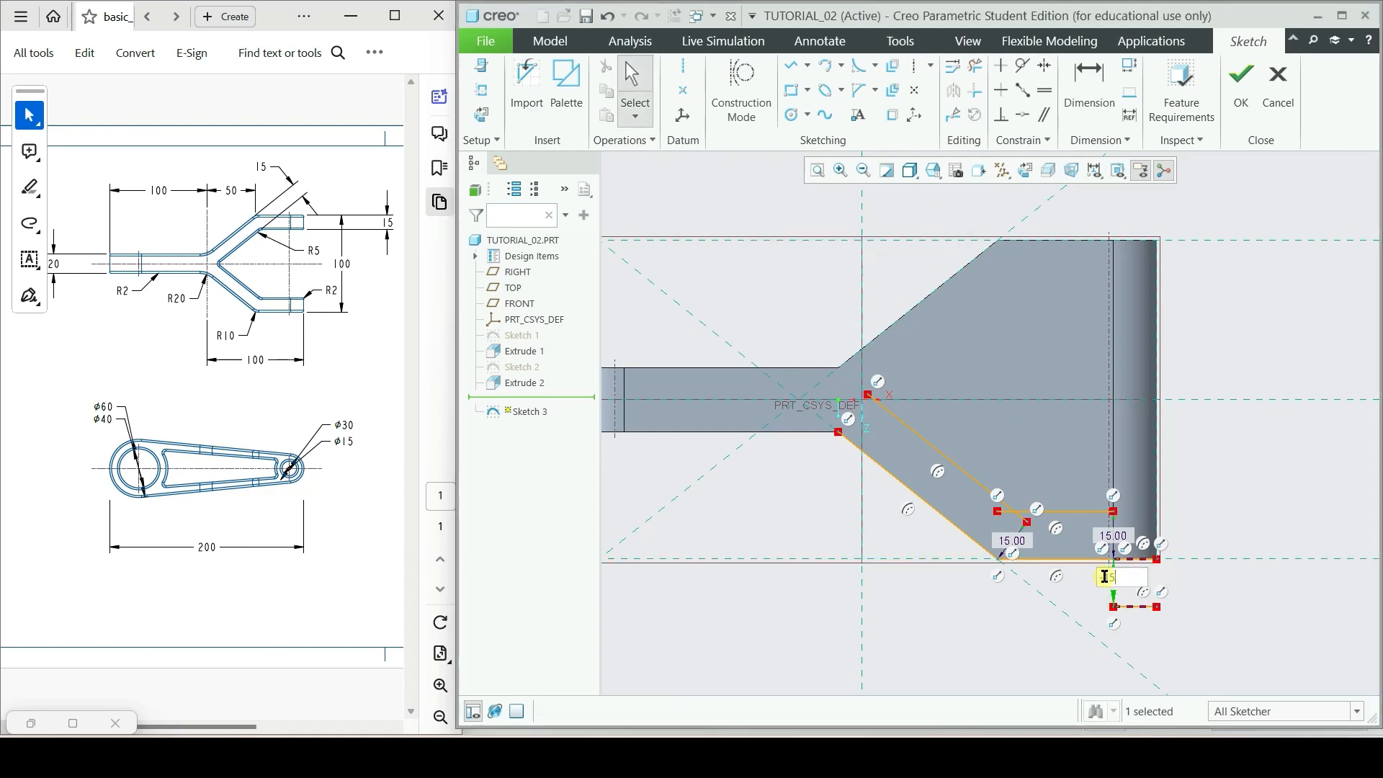
type("-15")
key("Return")
scroll(1193, 556, "down", 3)
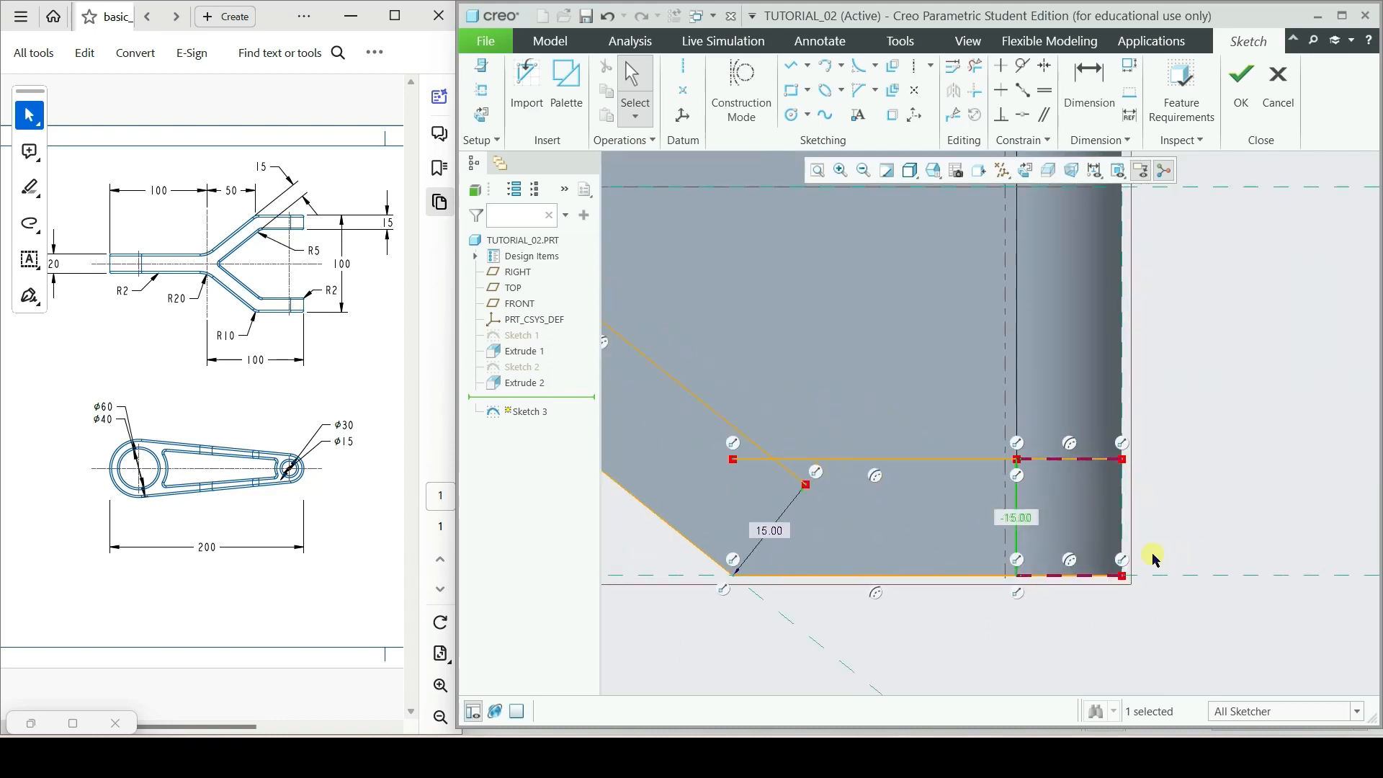
left_click(790, 64)
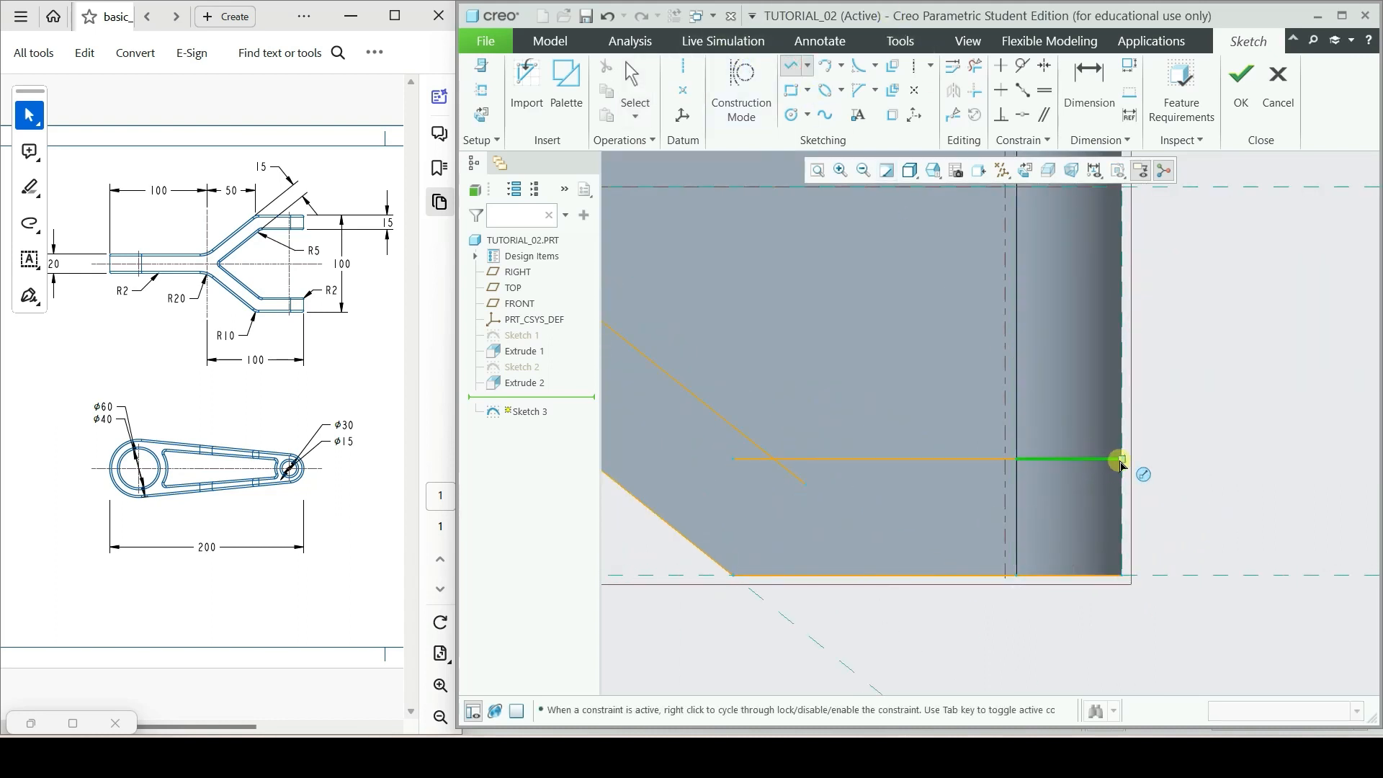
scroll(1123, 461, "up", 2)
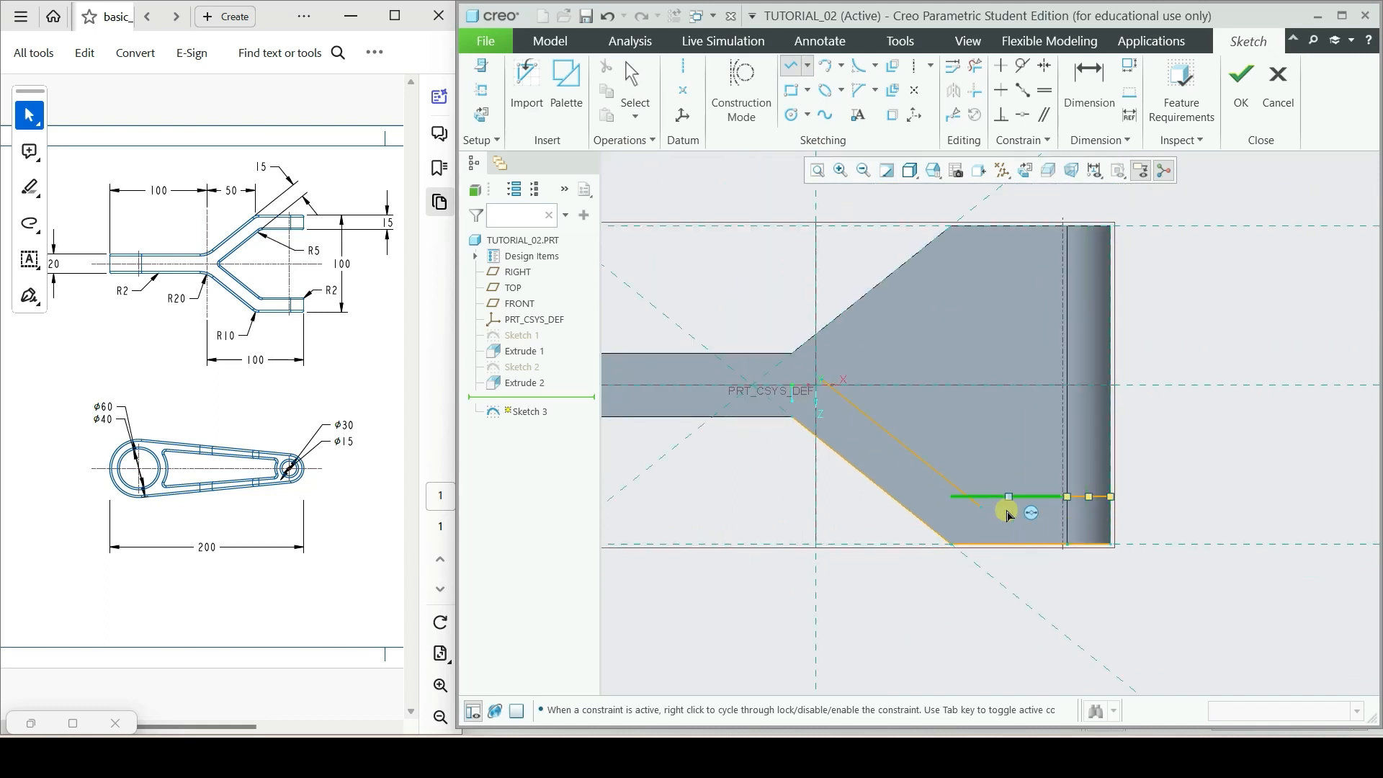
left_click(792, 351)
middle_click(792, 351)
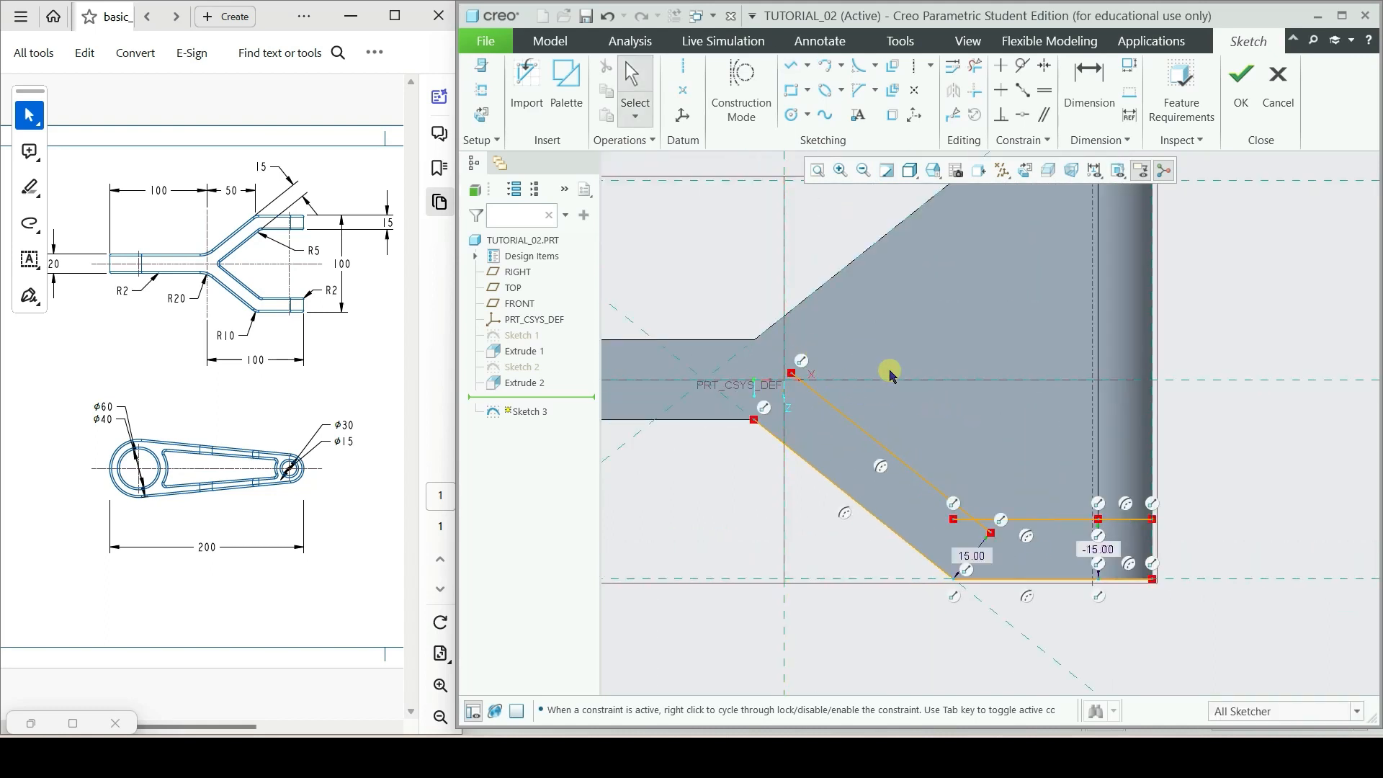
scroll(985, 555, "down", 2)
scroll(986, 554, "up", 2)
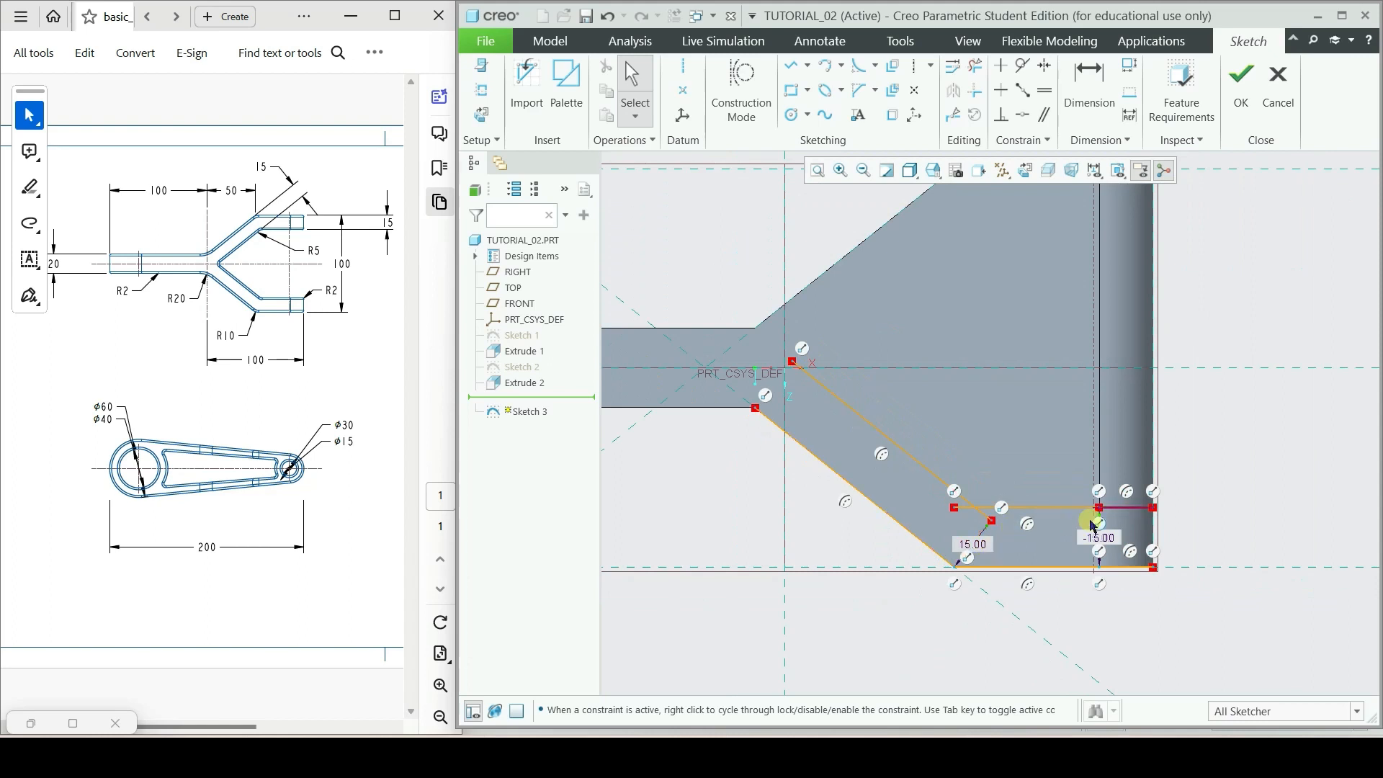
scroll(1095, 514, "down", 1)
scroll(1115, 520, "up", 1)
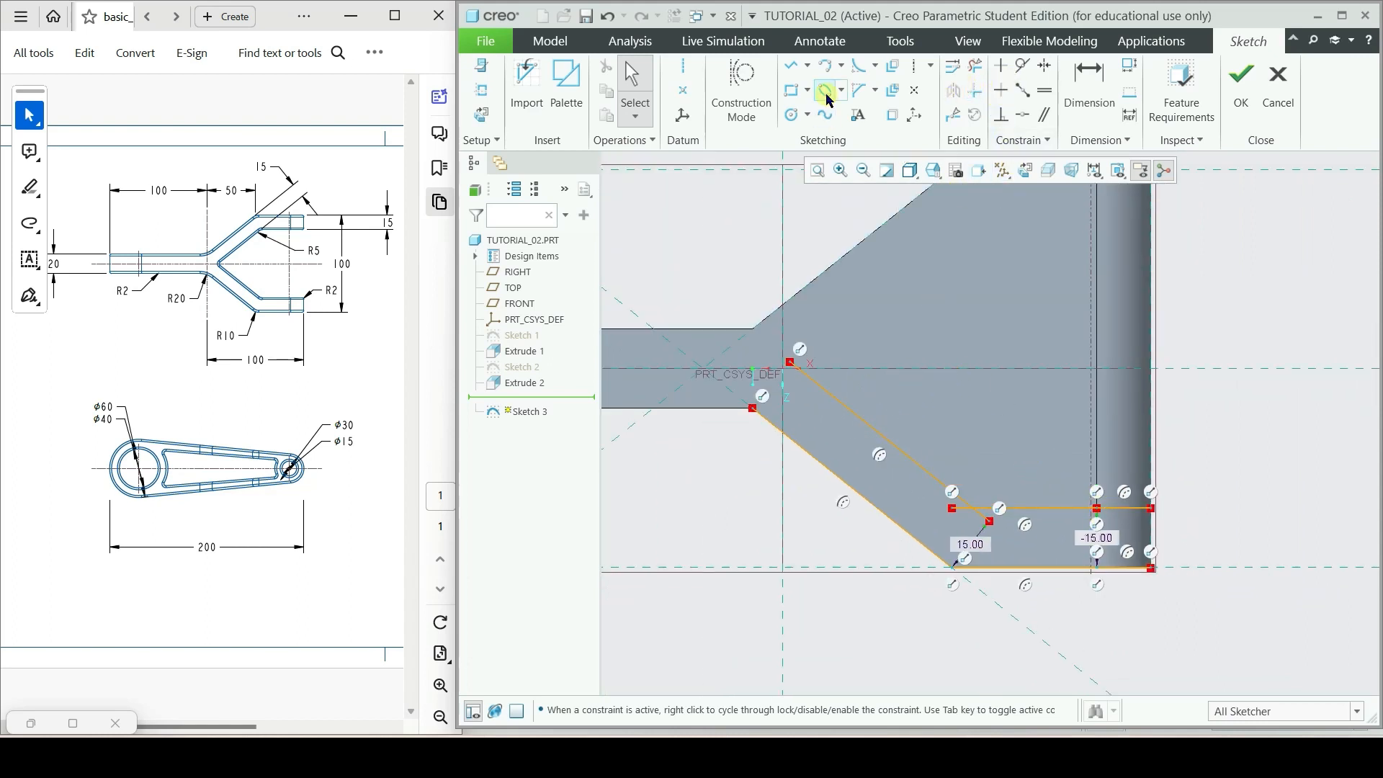
- Trim the two overhanging ends where the offset slanted line crosses the offset straight line
left_click(976, 67)
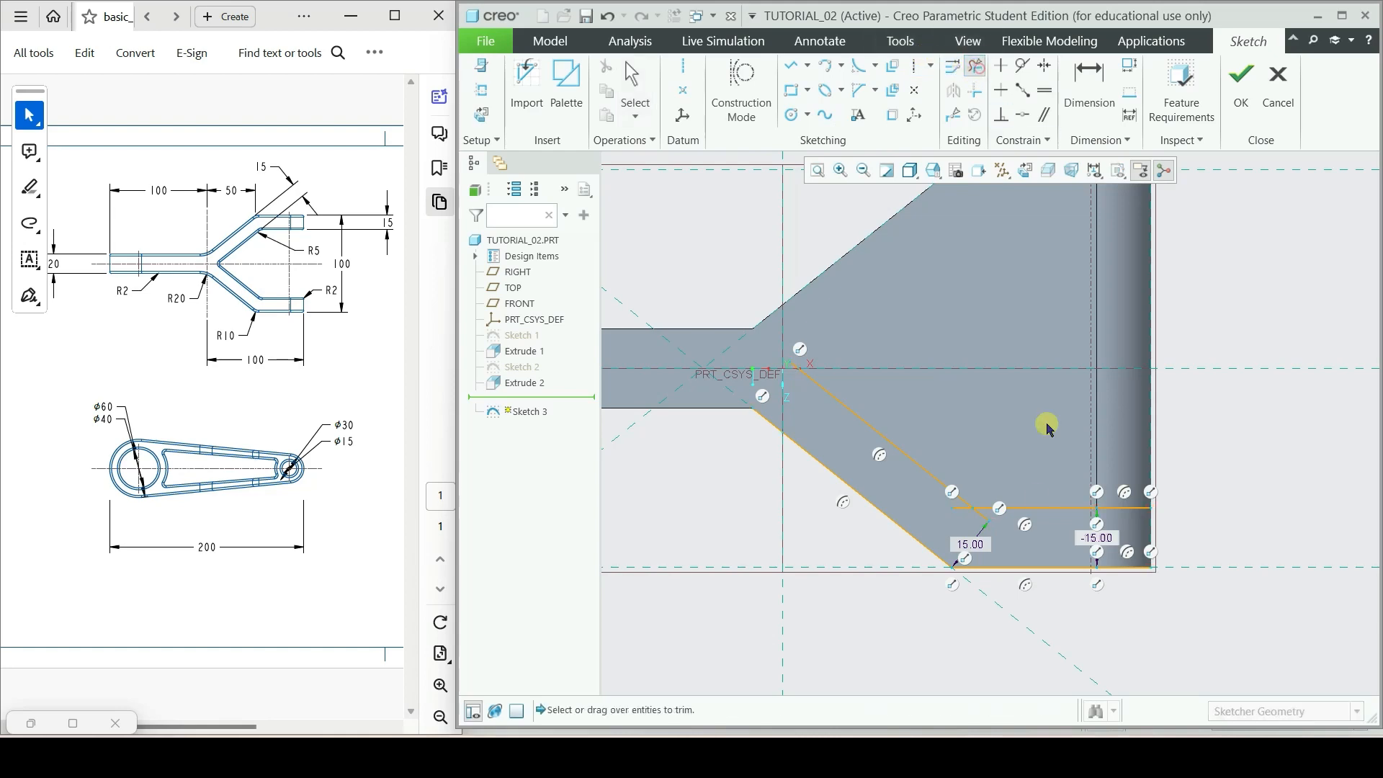
scroll(972, 531, "up", 2)
scroll(975, 530, "down", 5)
left_click(1062, 475)
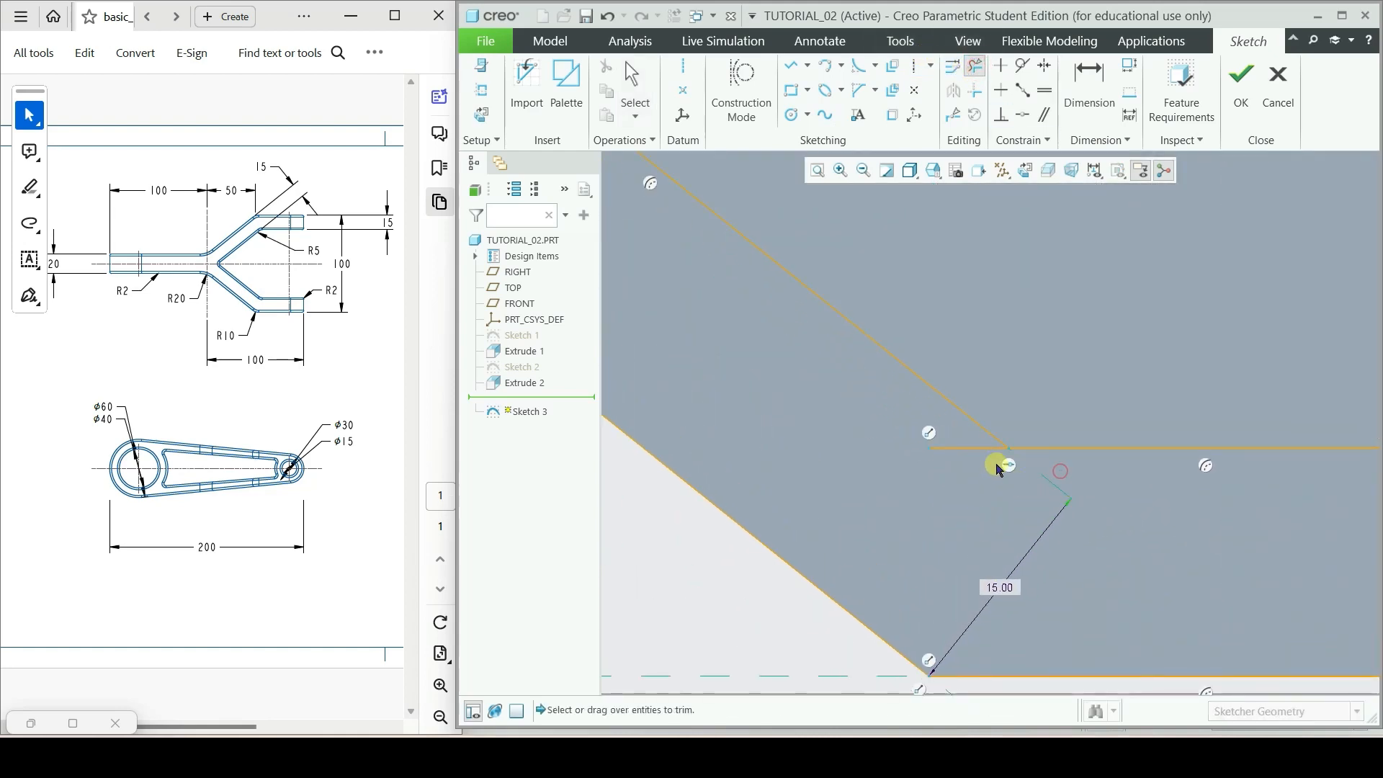
left_click(975, 466)
scroll(975, 472, "up", 3)
scroll(855, 389, "down", 3)
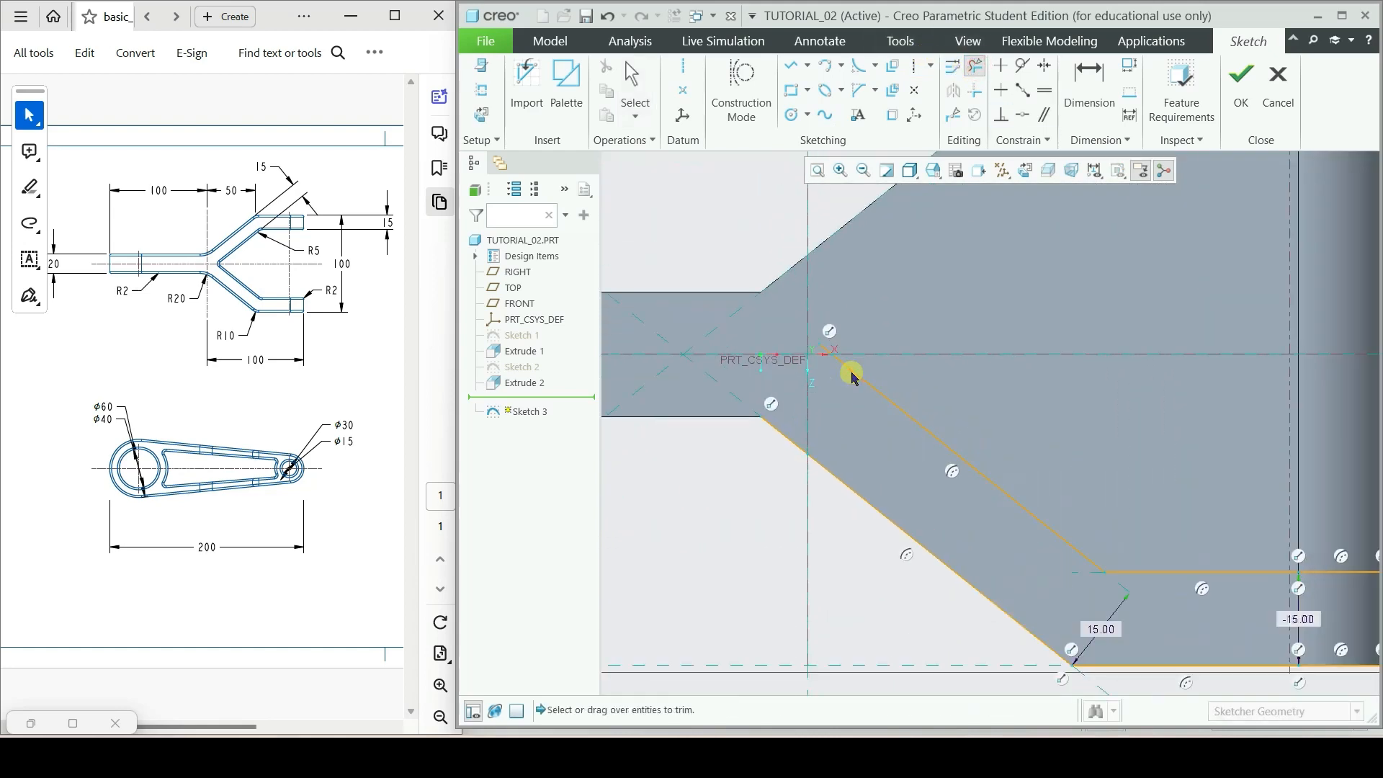
- Trim away the projected outer slanted and lower edges, leaving only the offset lines of the gap
scroll(852, 377, "up", 2)
left_click(910, 480)
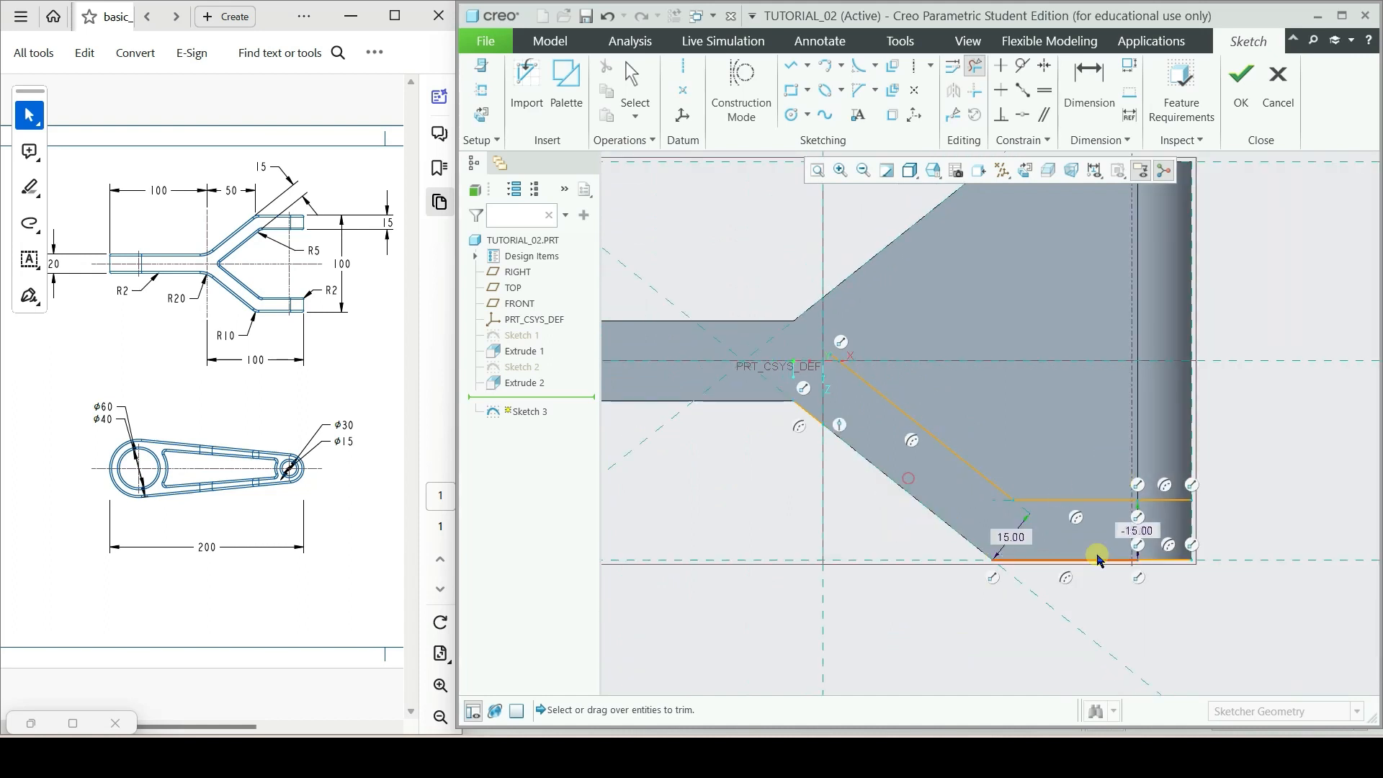
left_click(1173, 556)
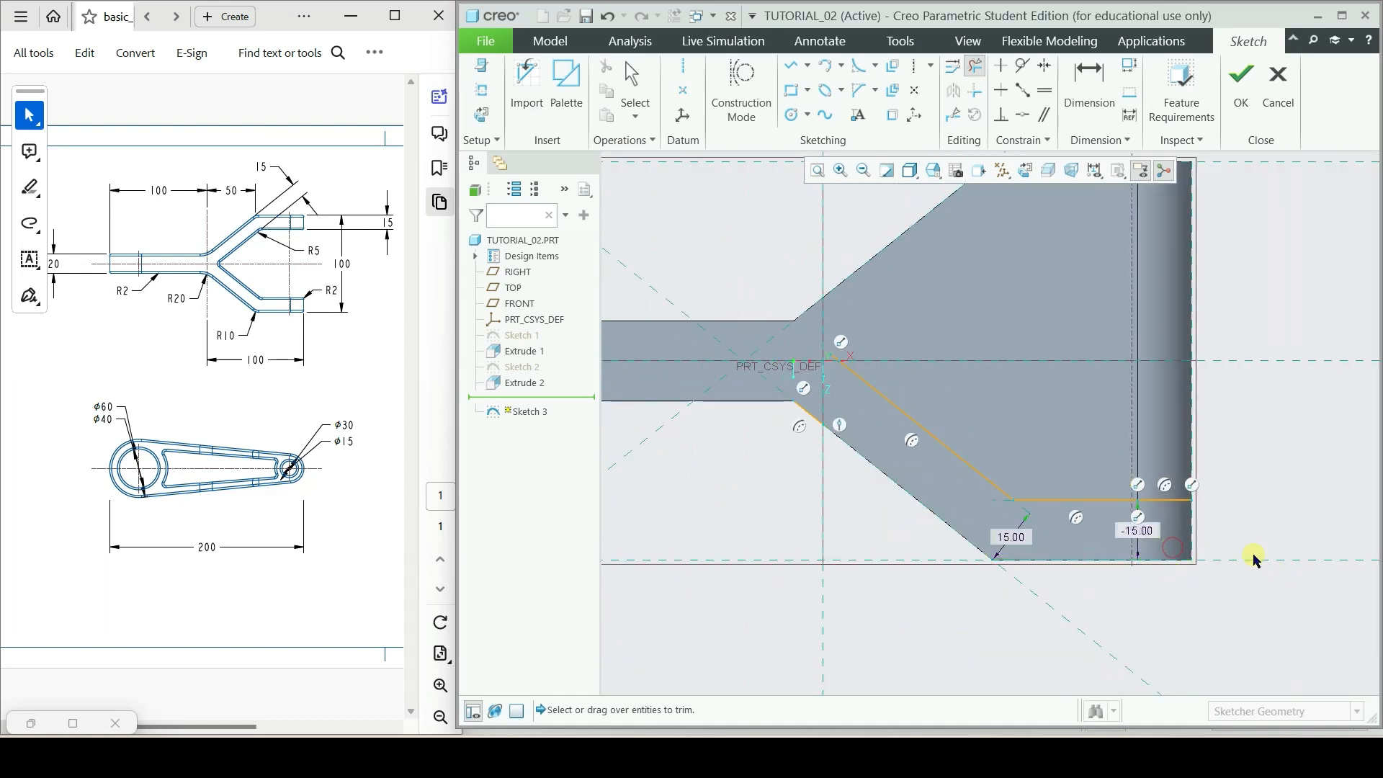
scroll(1210, 555, "up", 3)
scroll(1146, 452, "down", 1)
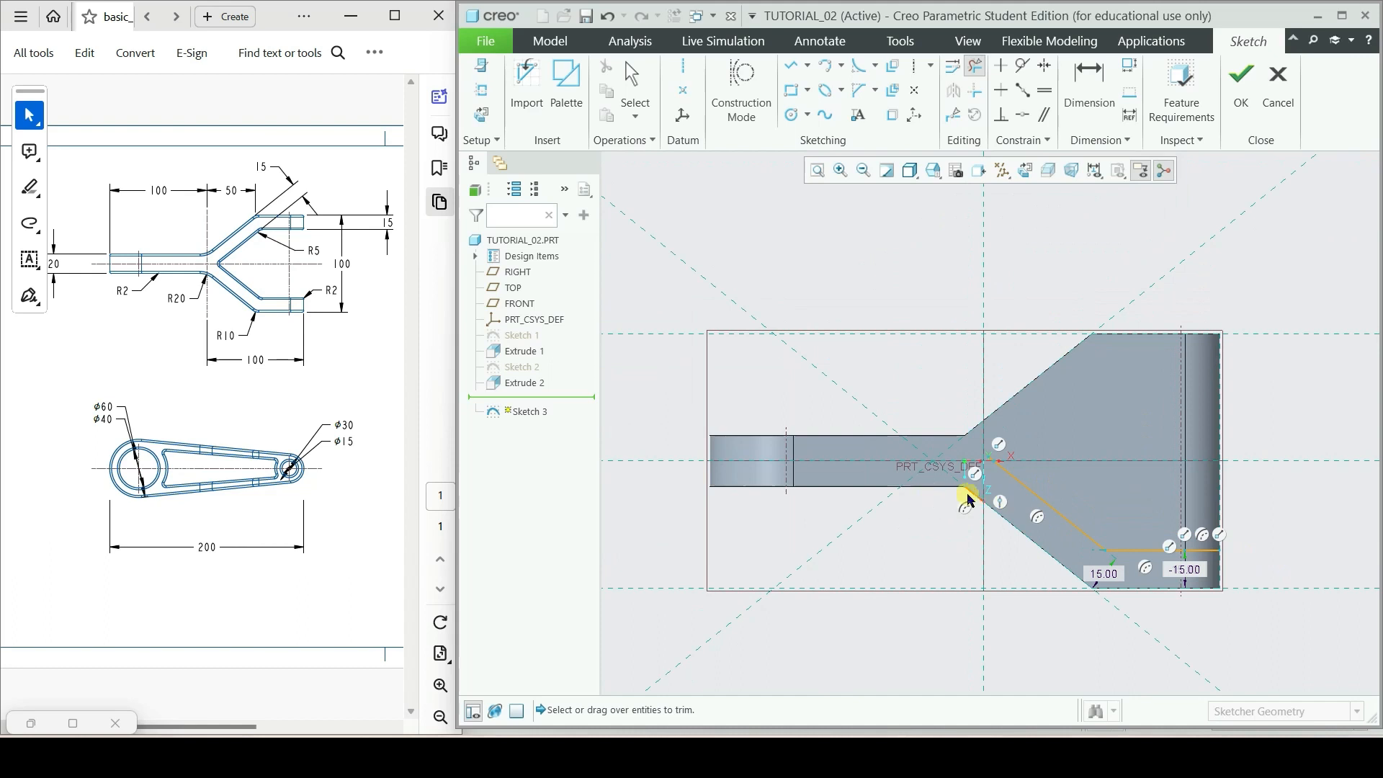
scroll(1081, 499, "down", 4)
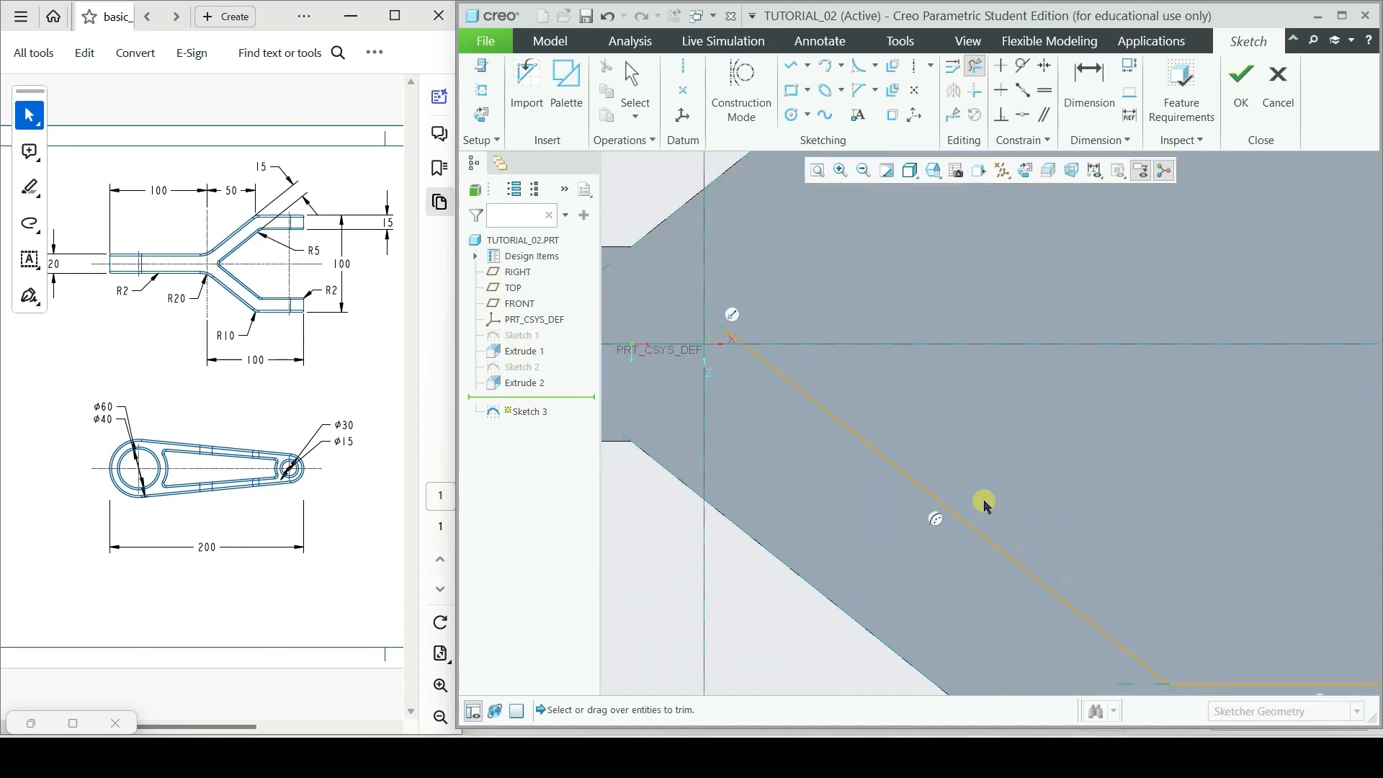
scroll(941, 499, "up", 3)
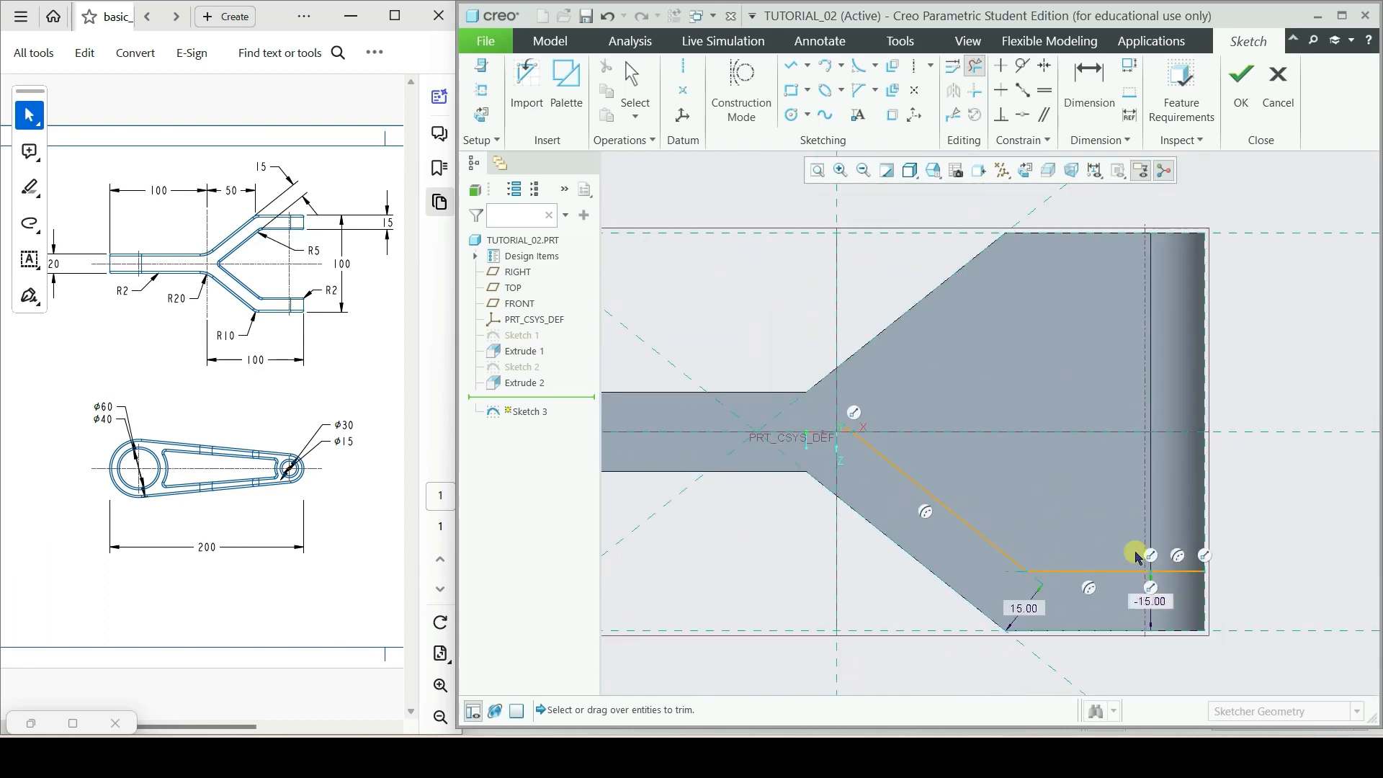
middle_click(1066, 272)
- Mirror the slanted line and both straight offset segments about the horizontal centre reference
left_click(913, 482)
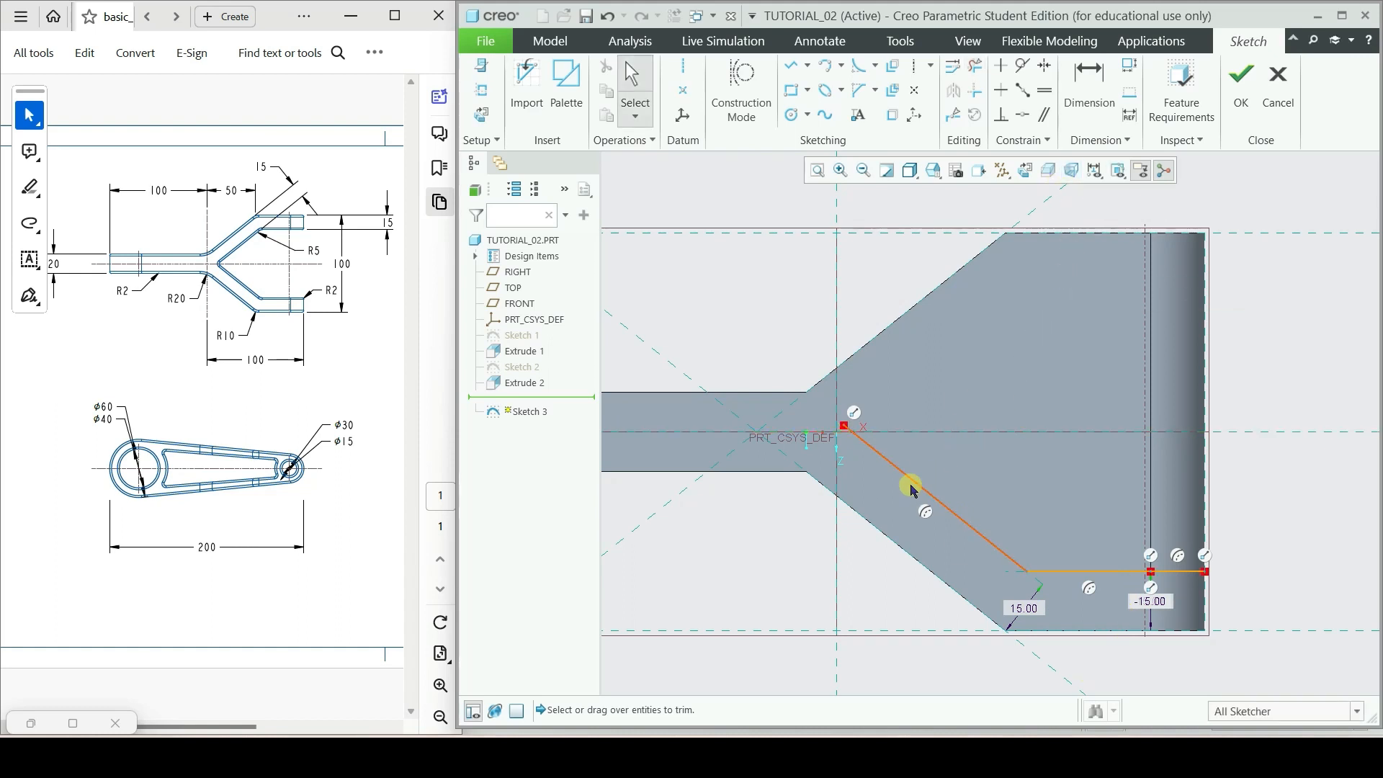
left_click(1054, 572, "ctrl")
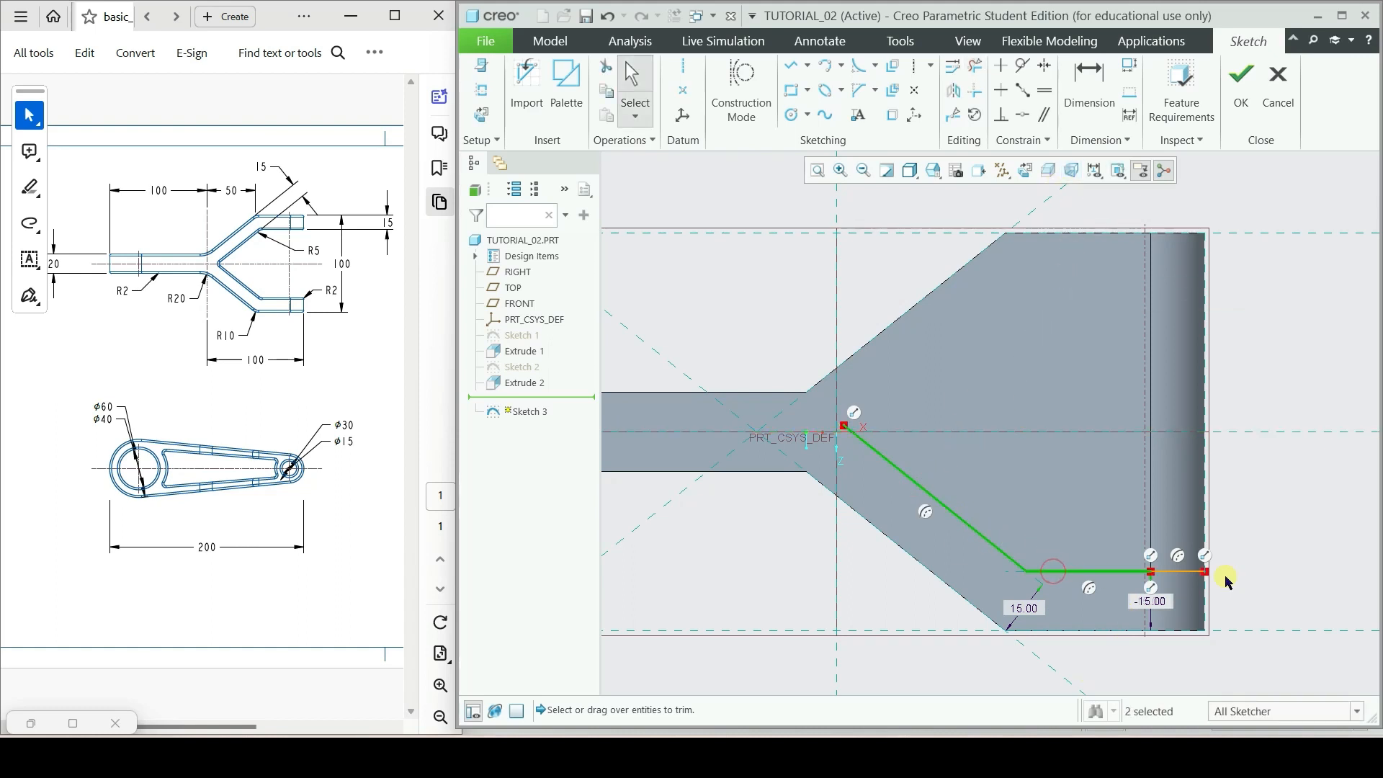
left_click(1181, 574, "ctrl")
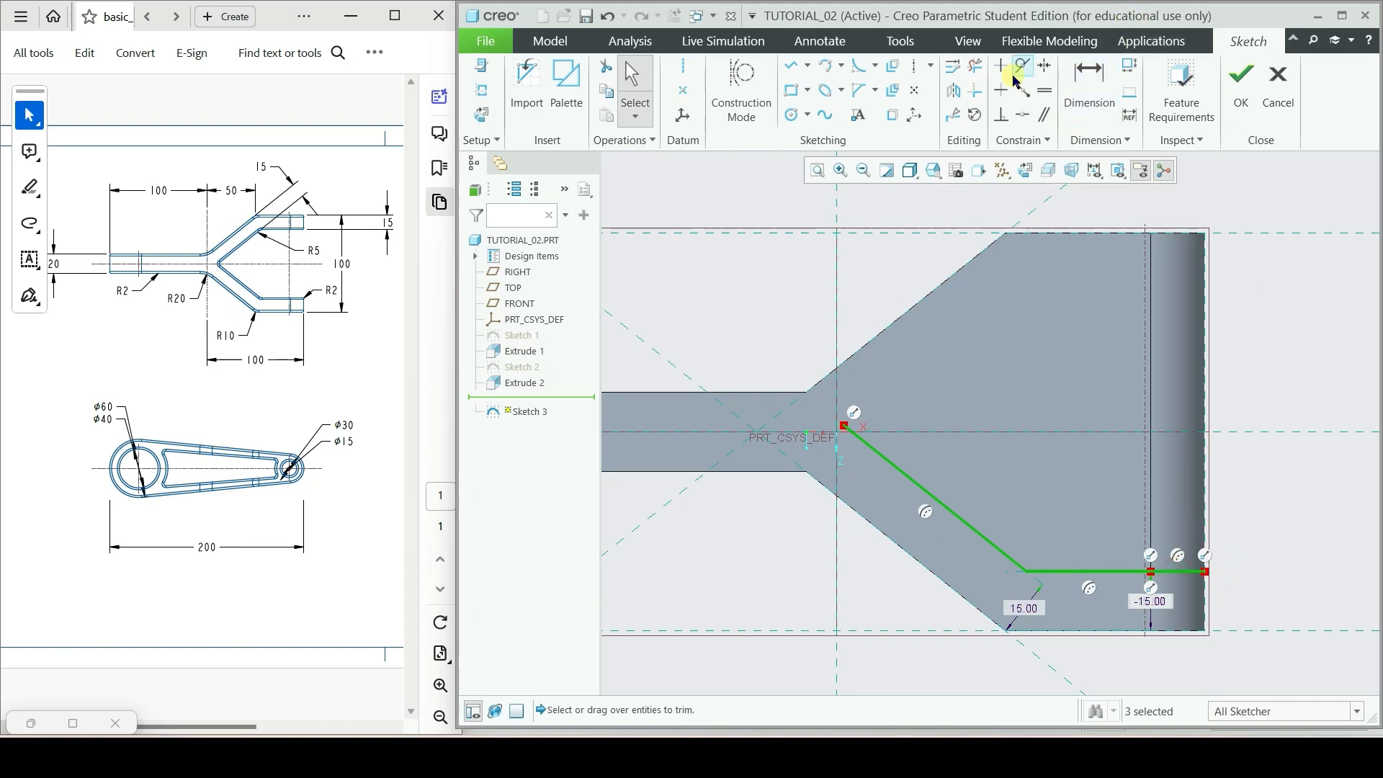
left_click(950, 93)
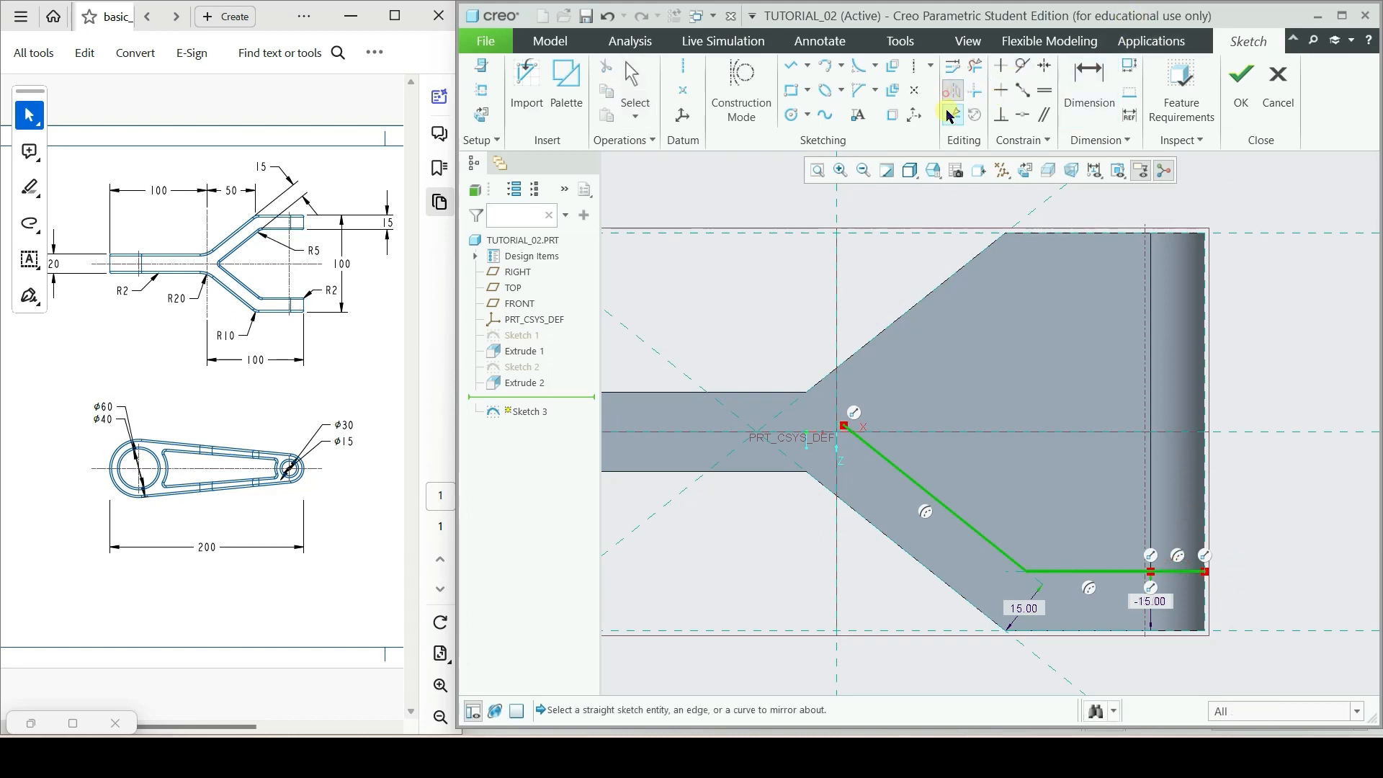
left_click(969, 431)
left_click(1311, 393)
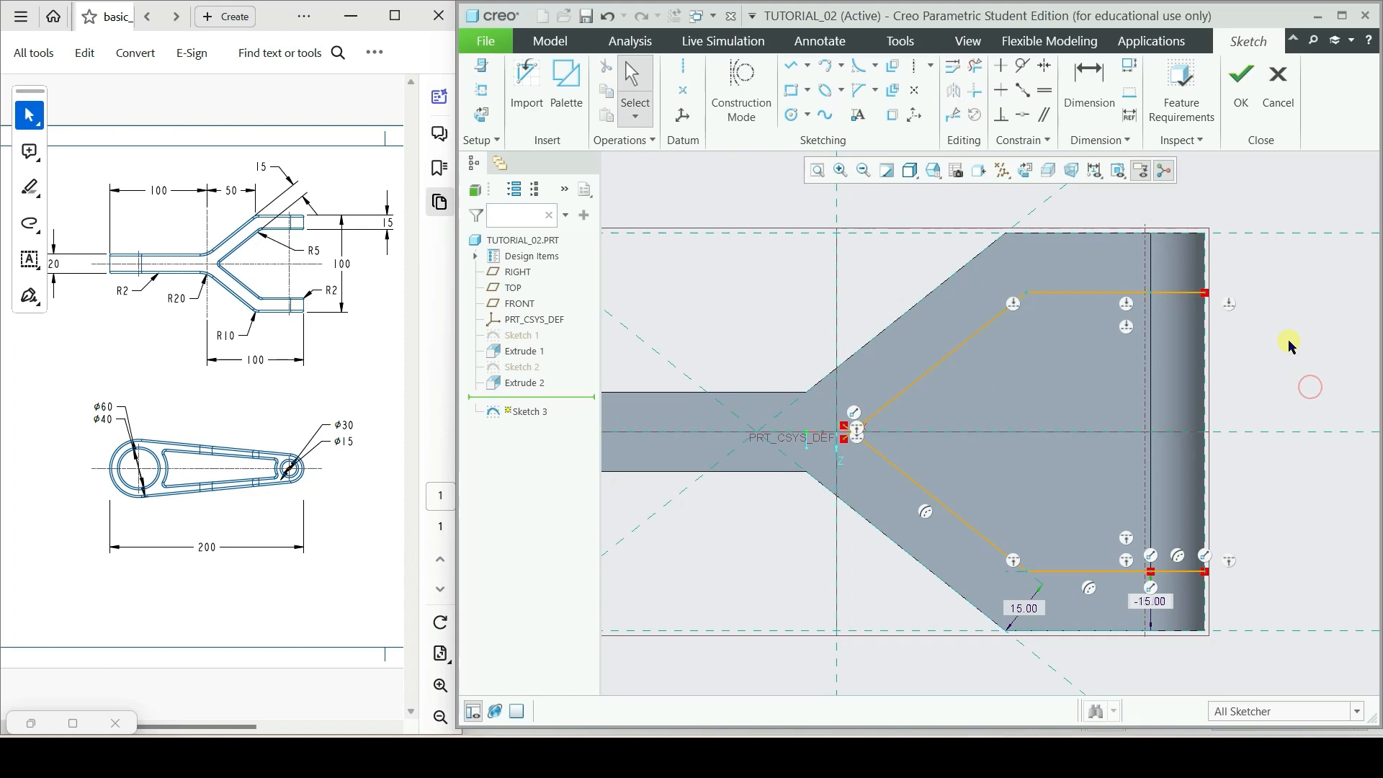
- Trim the overlapping ends of the two slanted lines beyond their crossing on the centreline
left_click(981, 72)
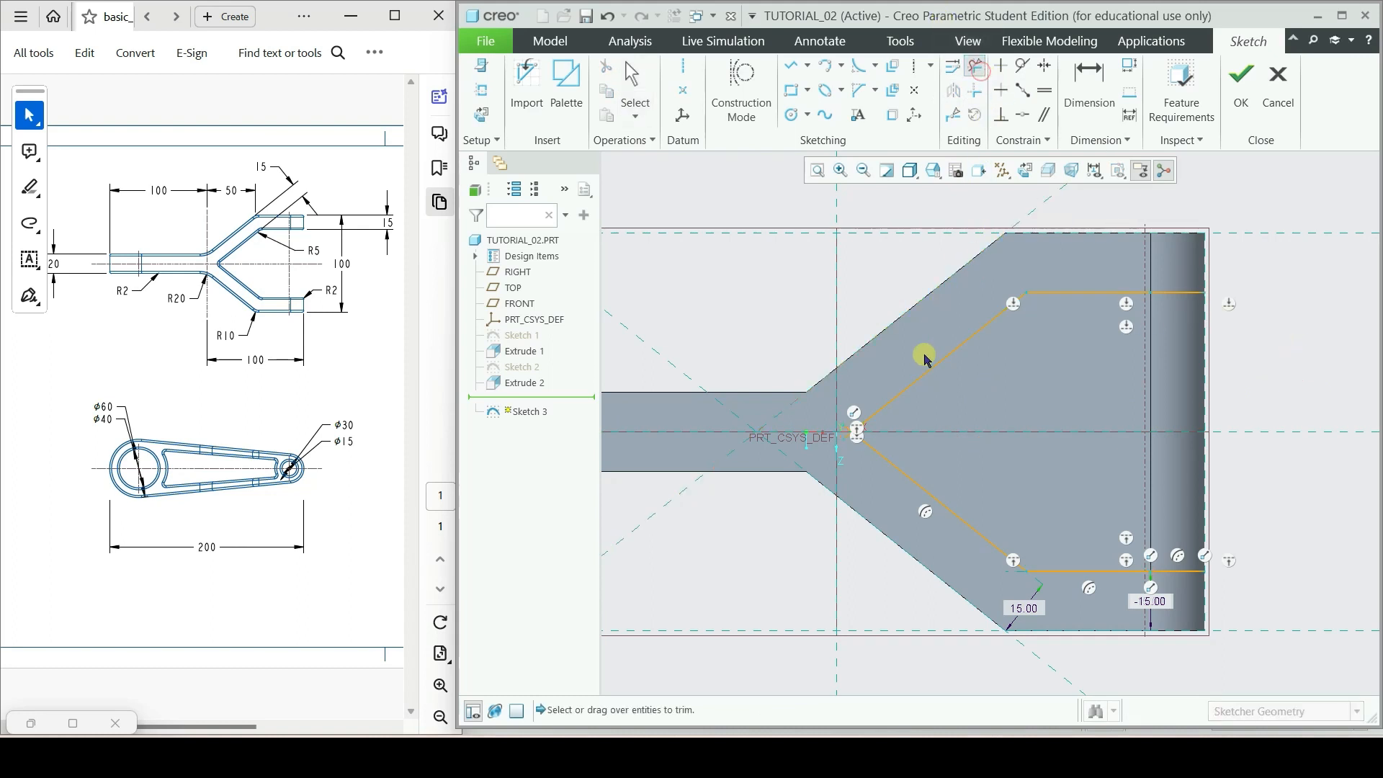
scroll(861, 431, "up", 5)
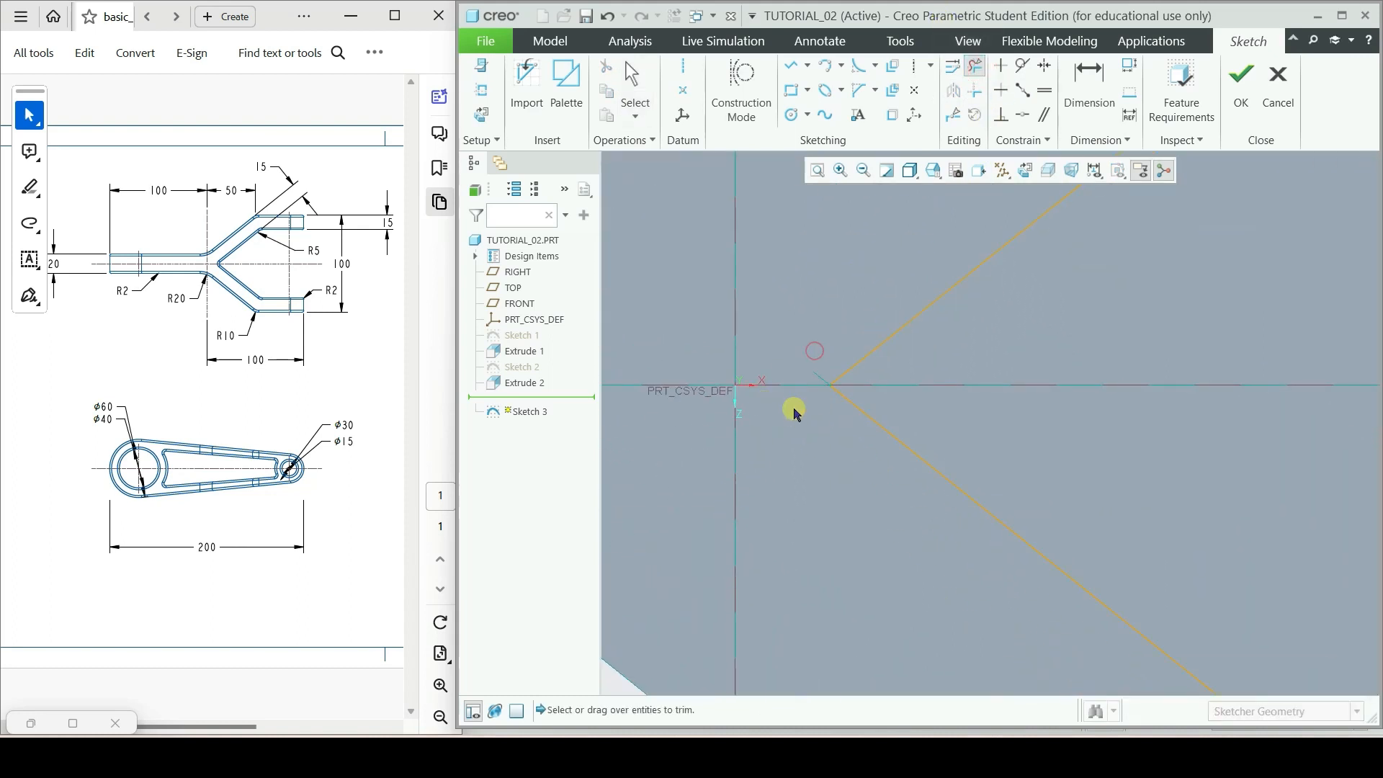
scroll(792, 409, "down", 5)
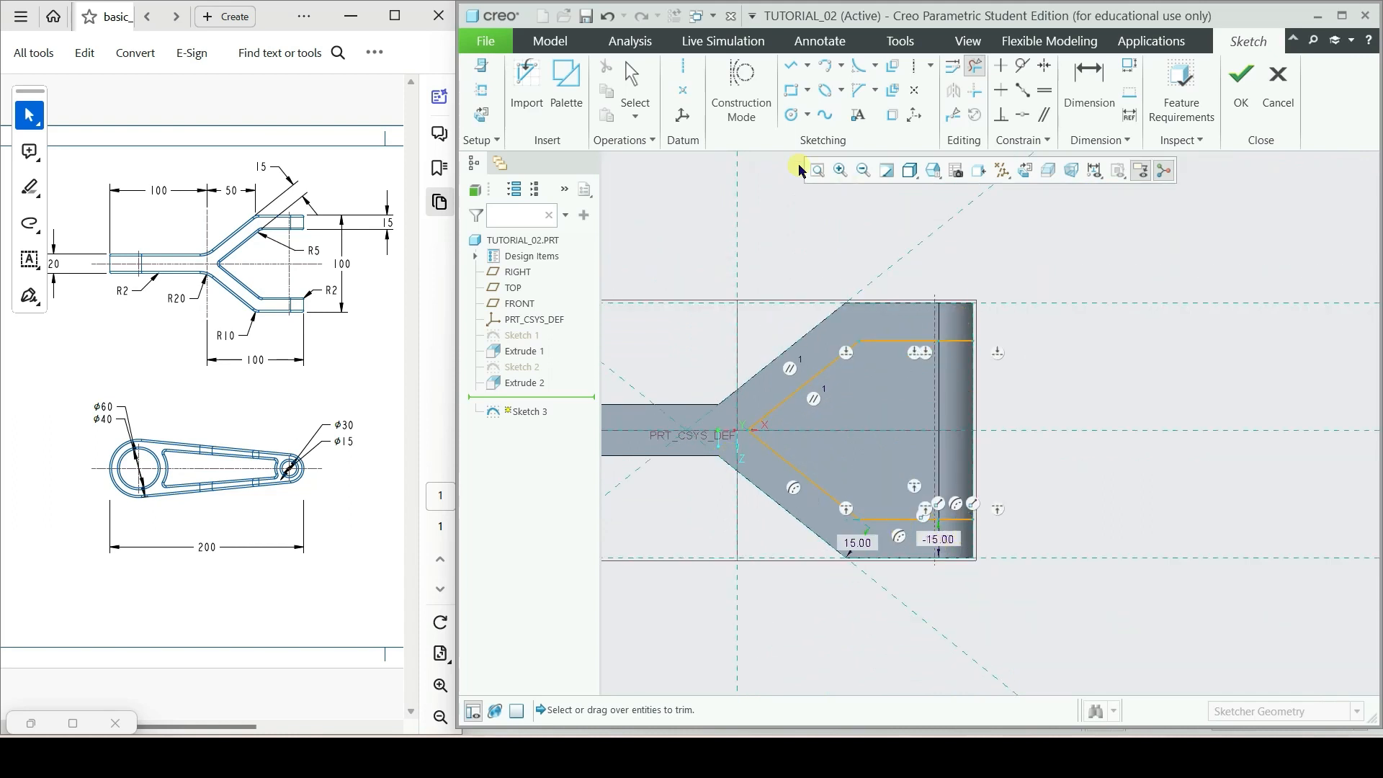
- Draw a vertical line at the fork's open end joining the ends of the upper and lower offset segments
left_click(790, 64)
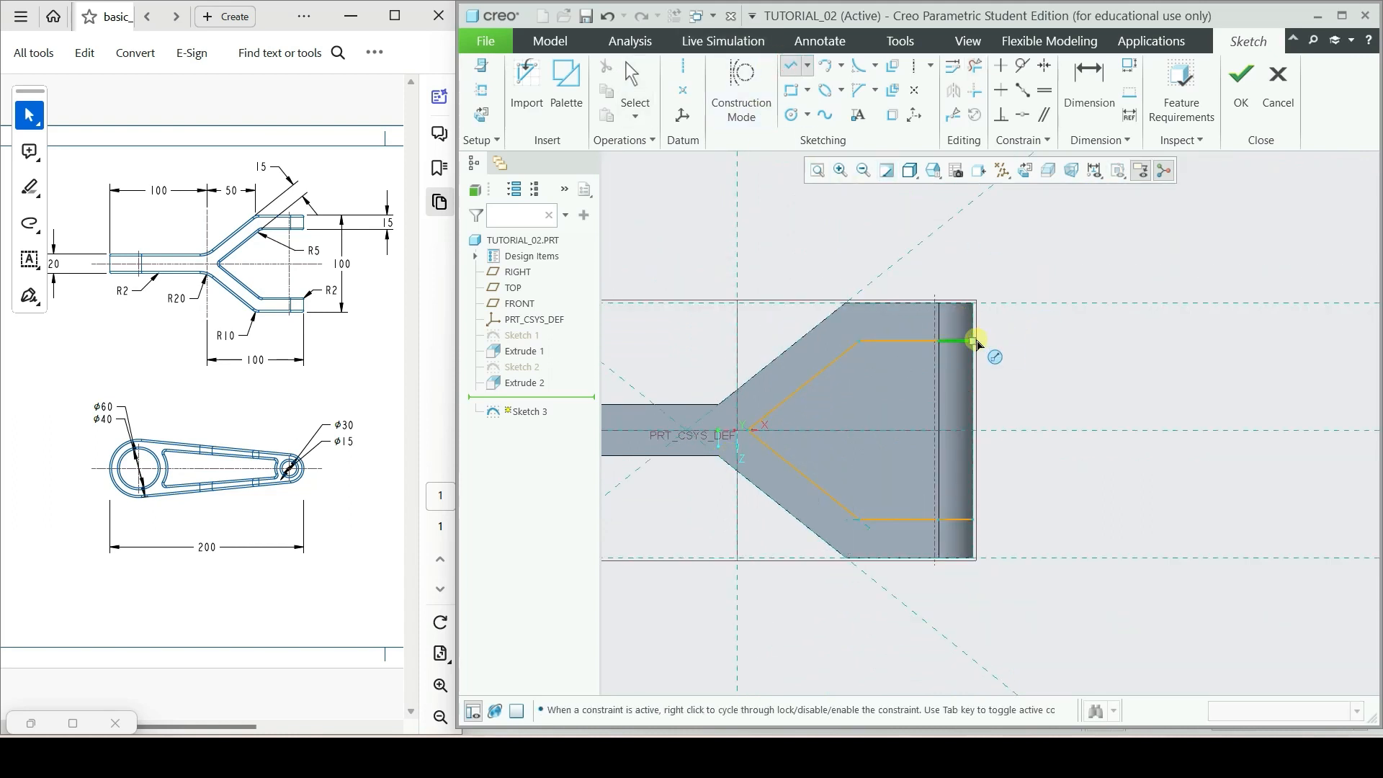
left_click(969, 517)
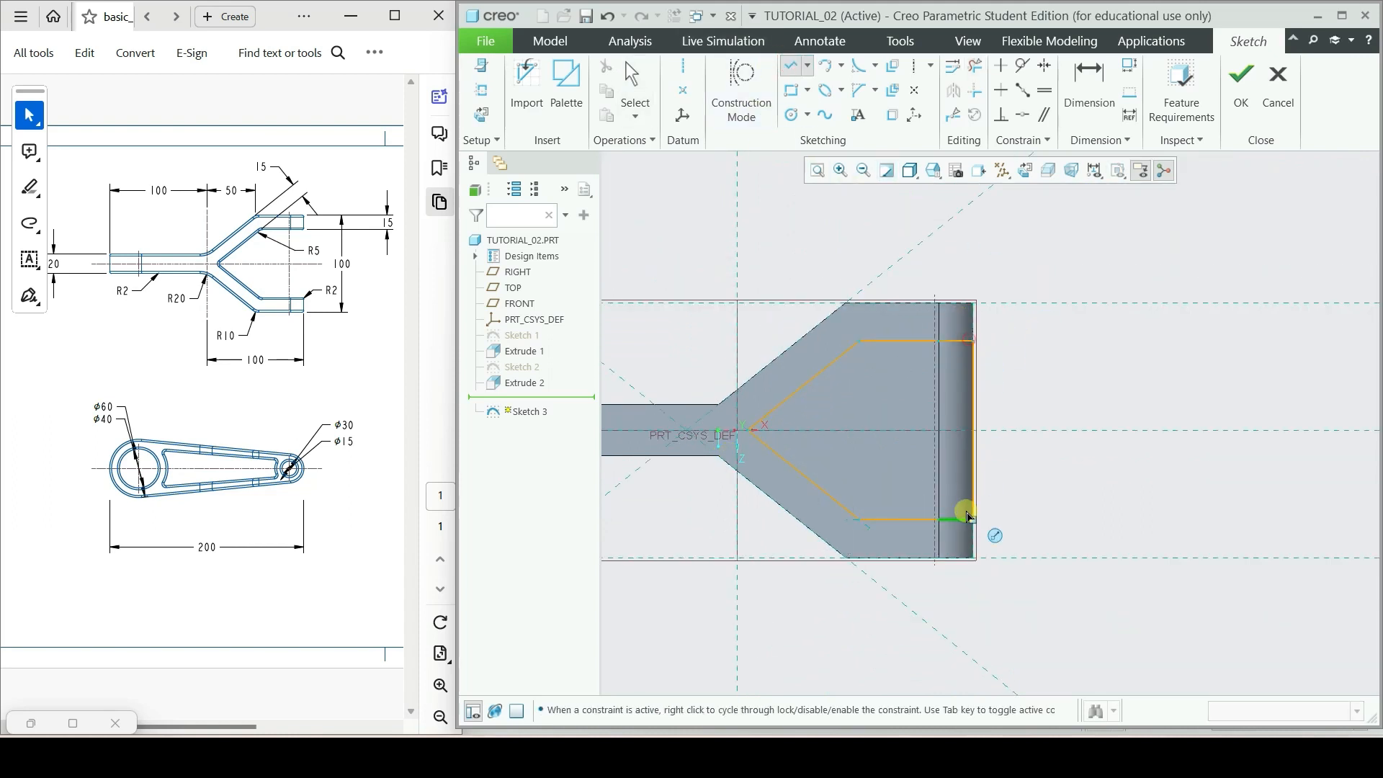
middle_click(1051, 483)
- Trim away the broken lower straight segments of the gap profile between the slanted line and the fork's open end
scroll(935, 478, "up", 4)
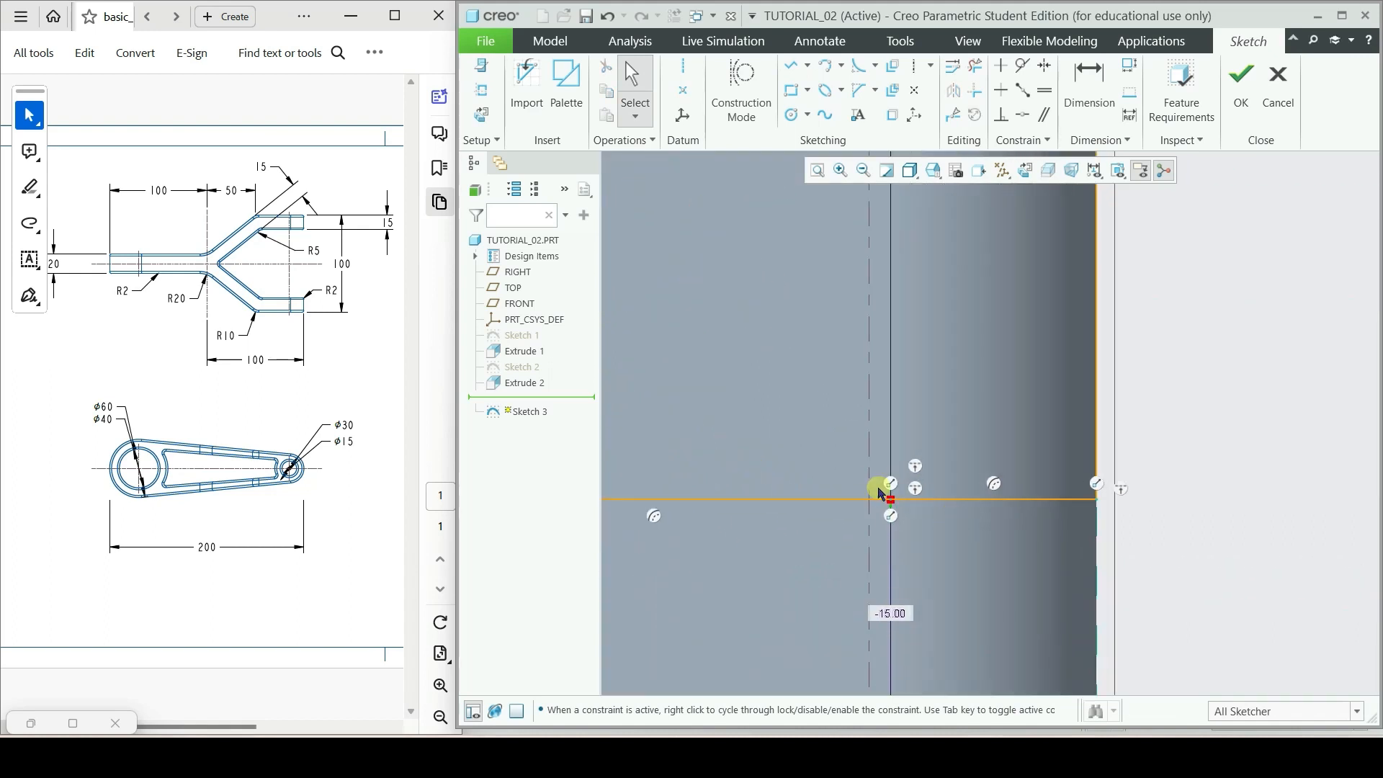
scroll(886, 504, "up", 5)
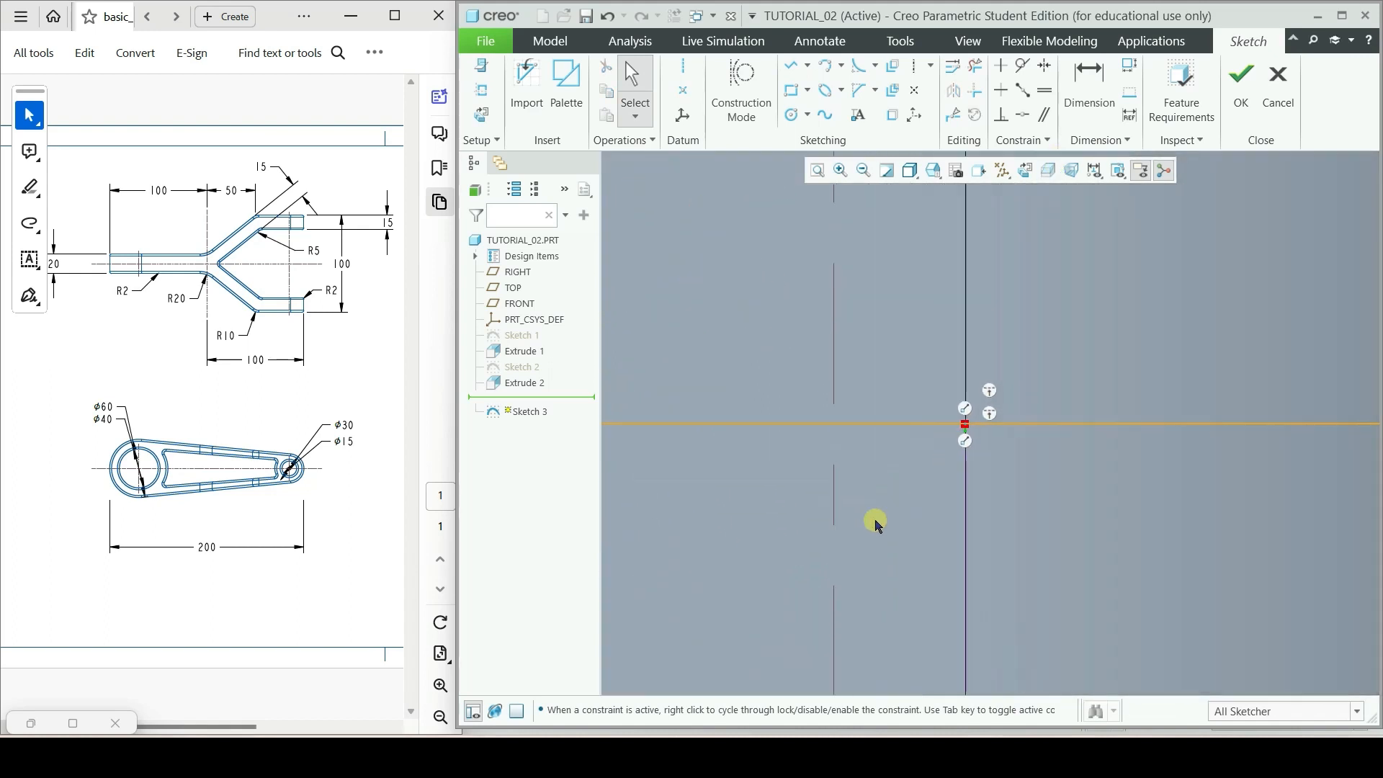
scroll(962, 431, "up", 5)
scroll(987, 335, "up", 3)
scroll(978, 428, "up", 2)
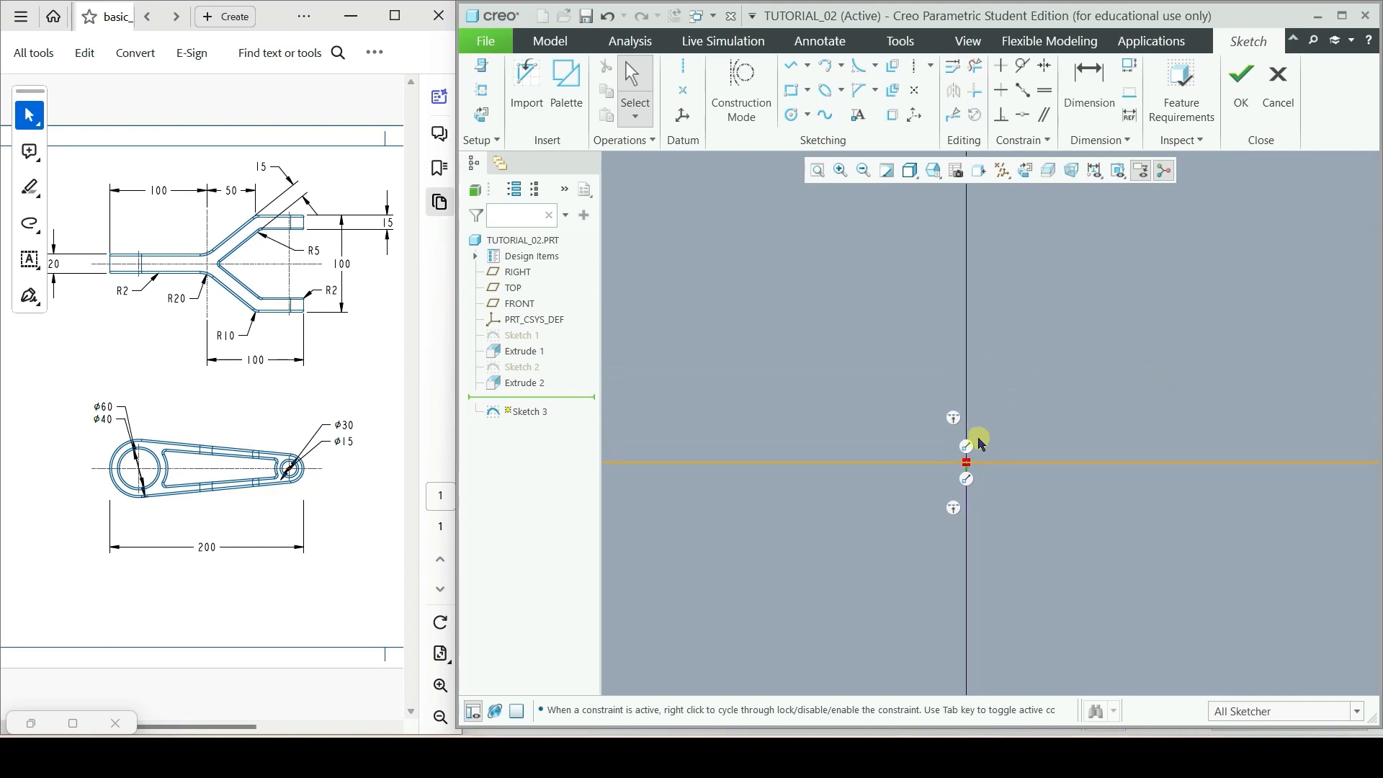
scroll(965, 450, "up", 4)
scroll(954, 476, "up", 4)
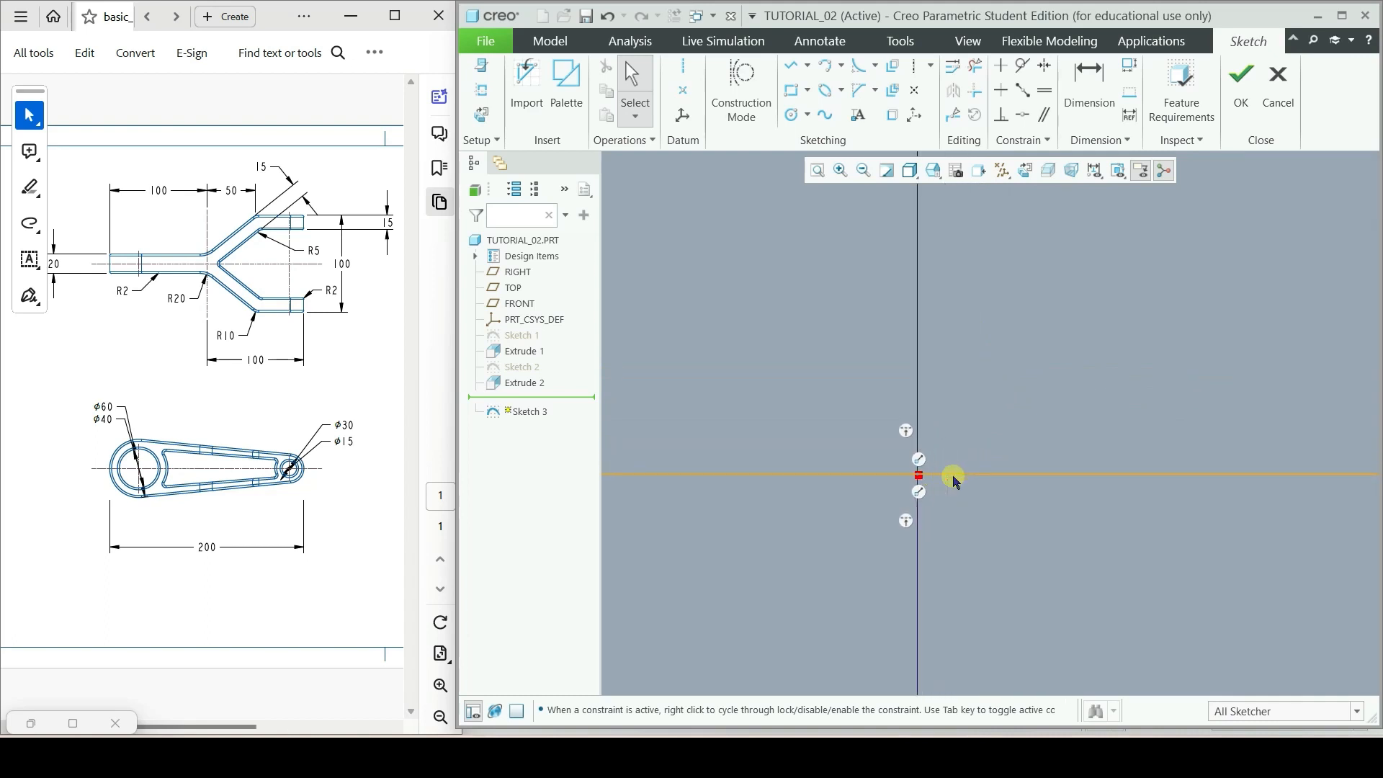
scroll(954, 478, "up", 2)
mouse_move(934, 476)
left_mouse_down()
mouse_move(888, 465)
mouse_move(927, 465)
mouse_move(913, 497)
left_mouse_up()
left_click(968, 70)
left_click_drag(950, 440, 954, 500)
scroll(953, 500, "up", 5)
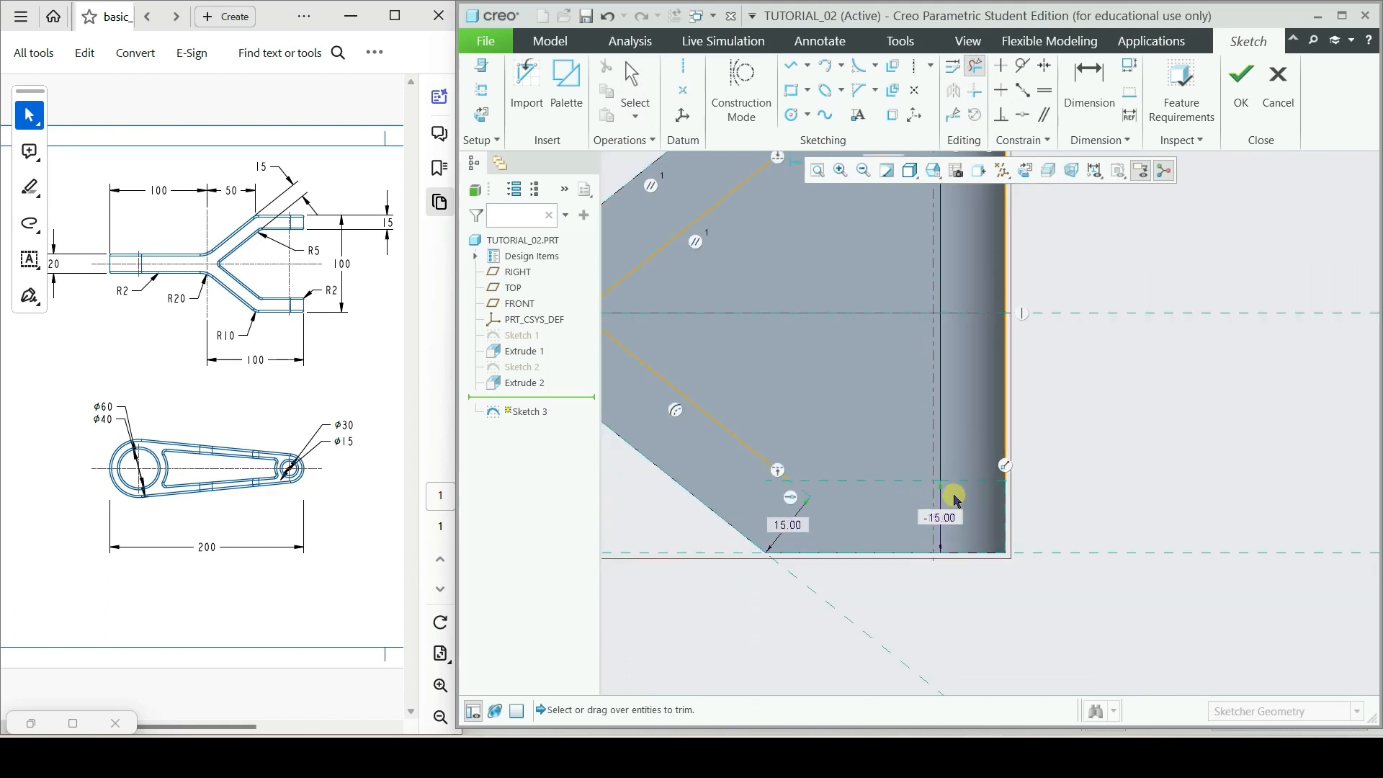
middle_click(953, 497)
- Redraw the lower straight edge as one line from the slanted line to the vertical end line and finish the sketch
left_click(798, 71)
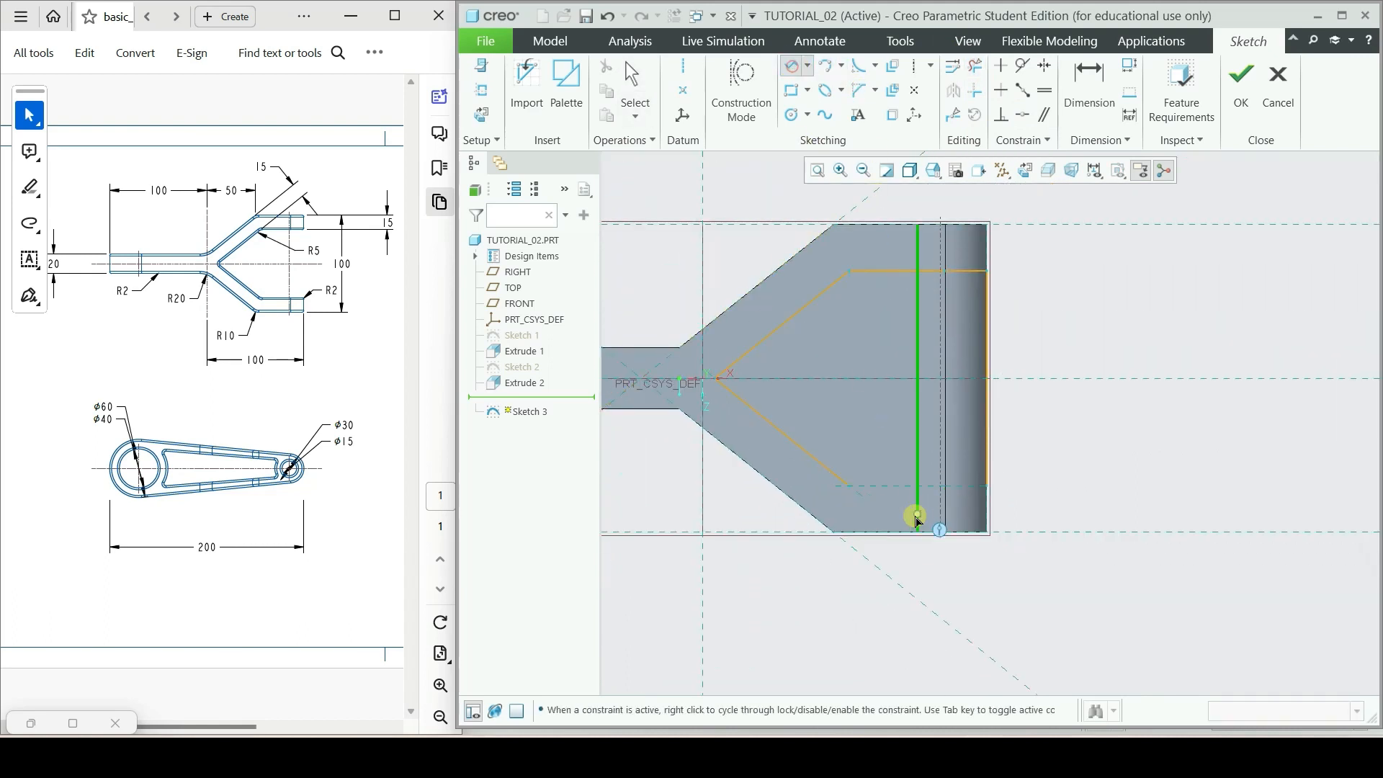
left_click(849, 485)
left_click(986, 486)
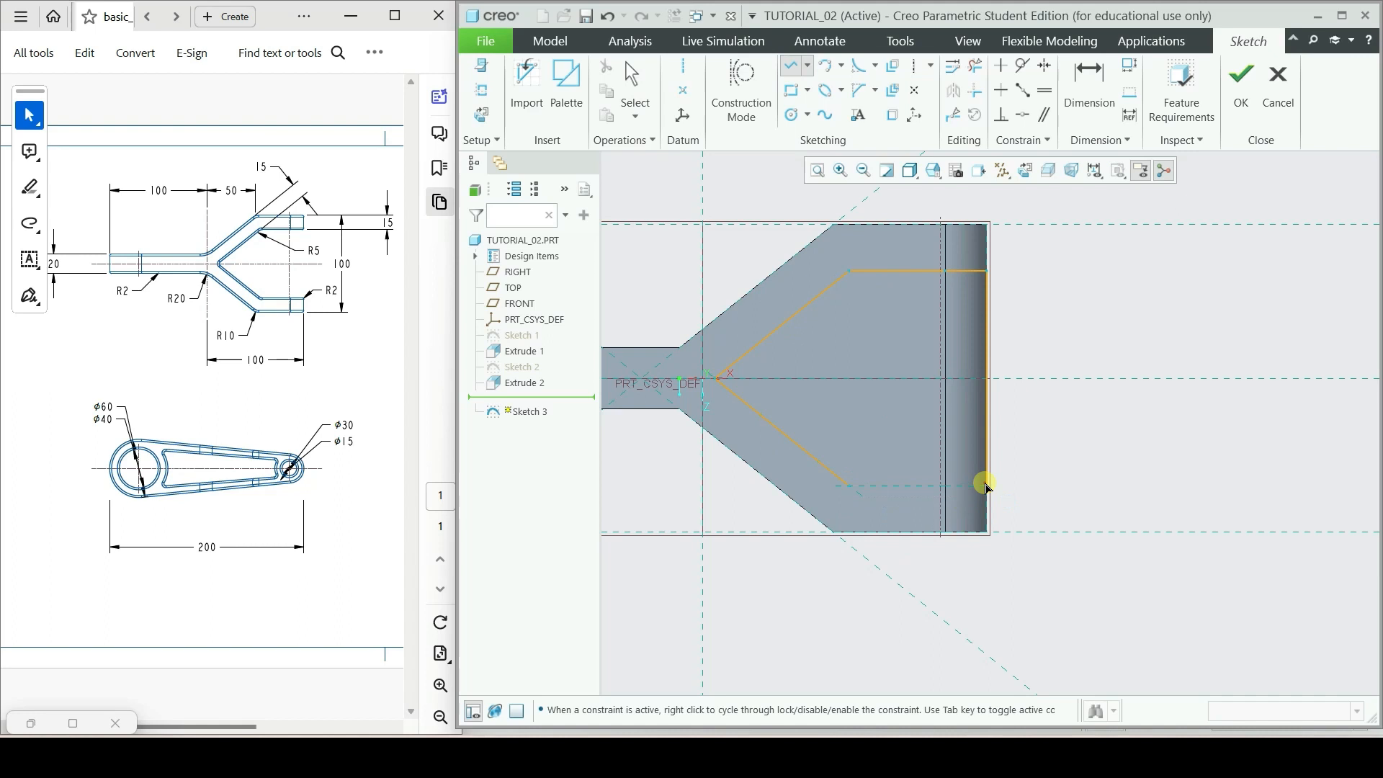
middle_click(1066, 494)
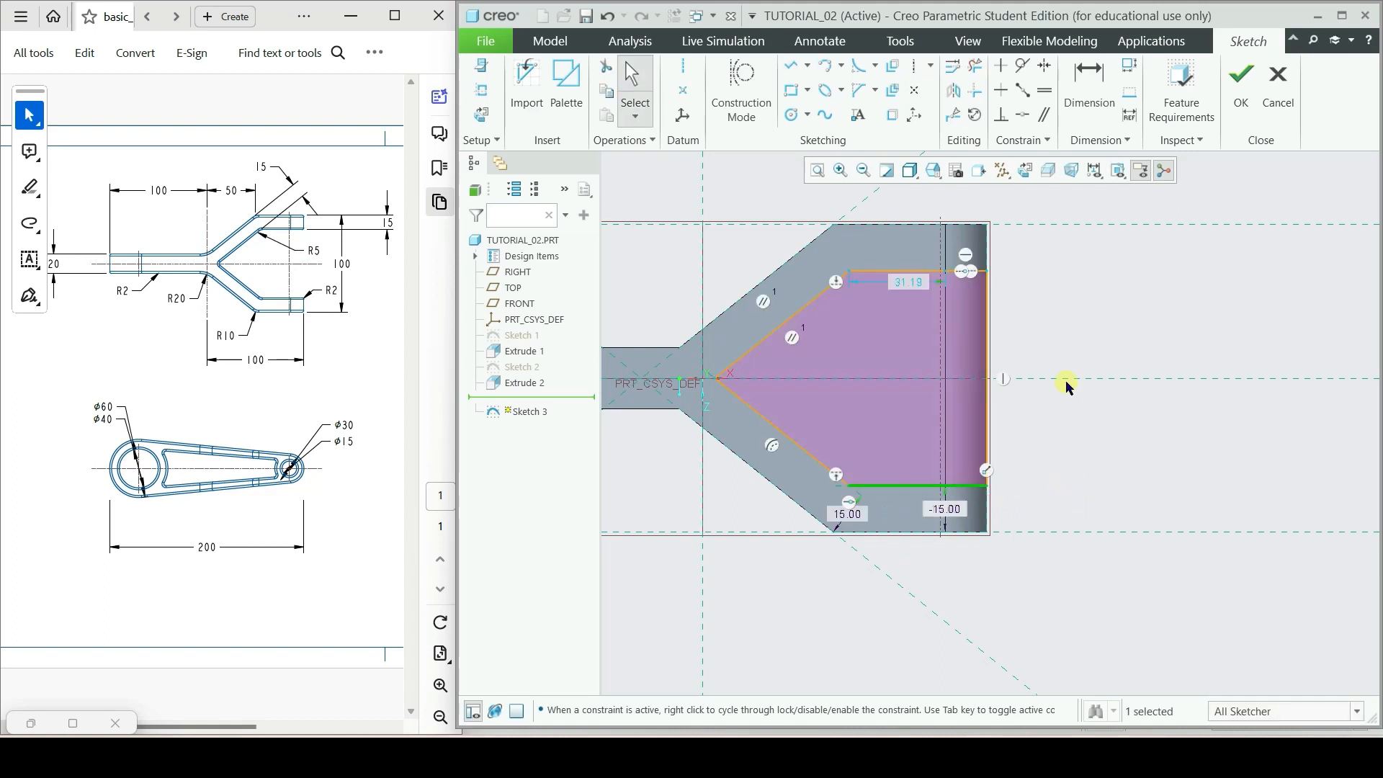
left_click(1243, 83)
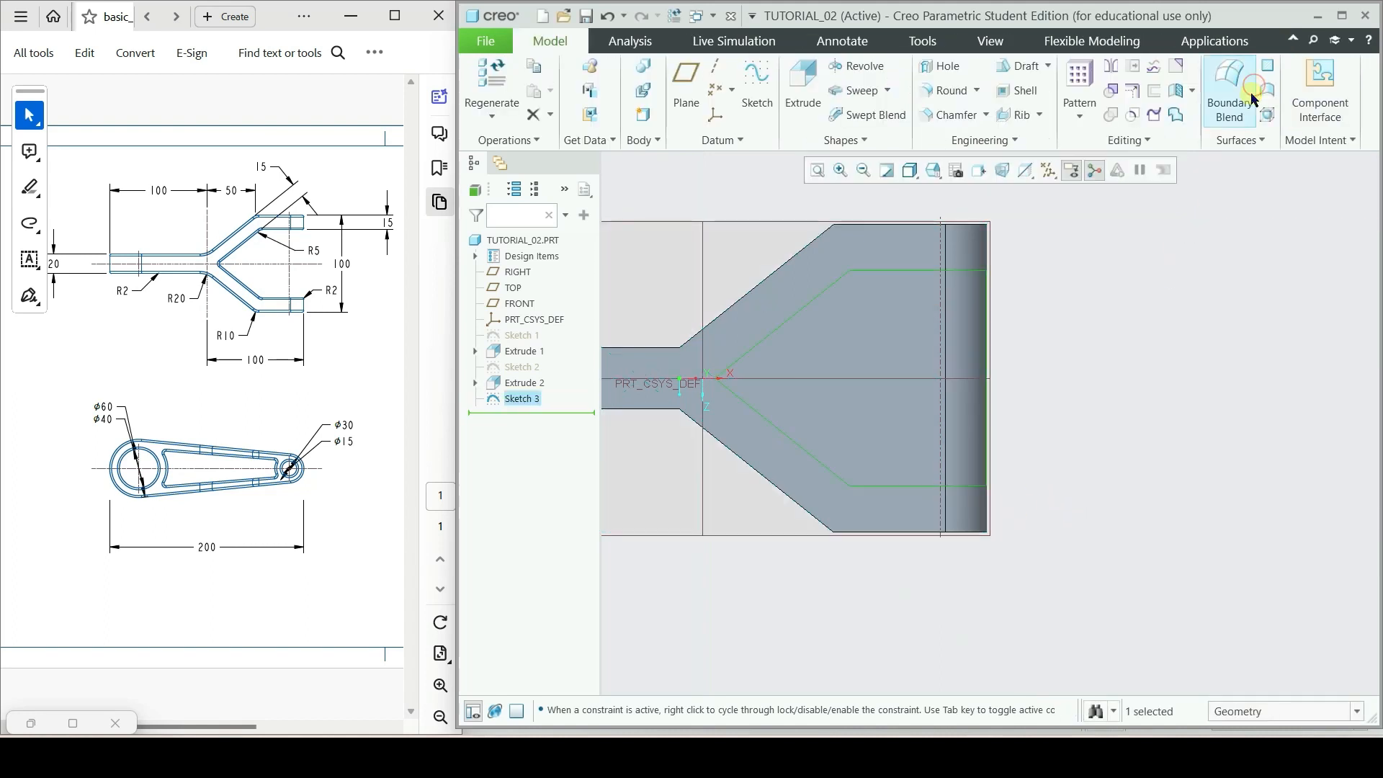
- Extrude the gap sketch symmetrically about its plane as a material-removing cut through the fork
left_click(802, 81)
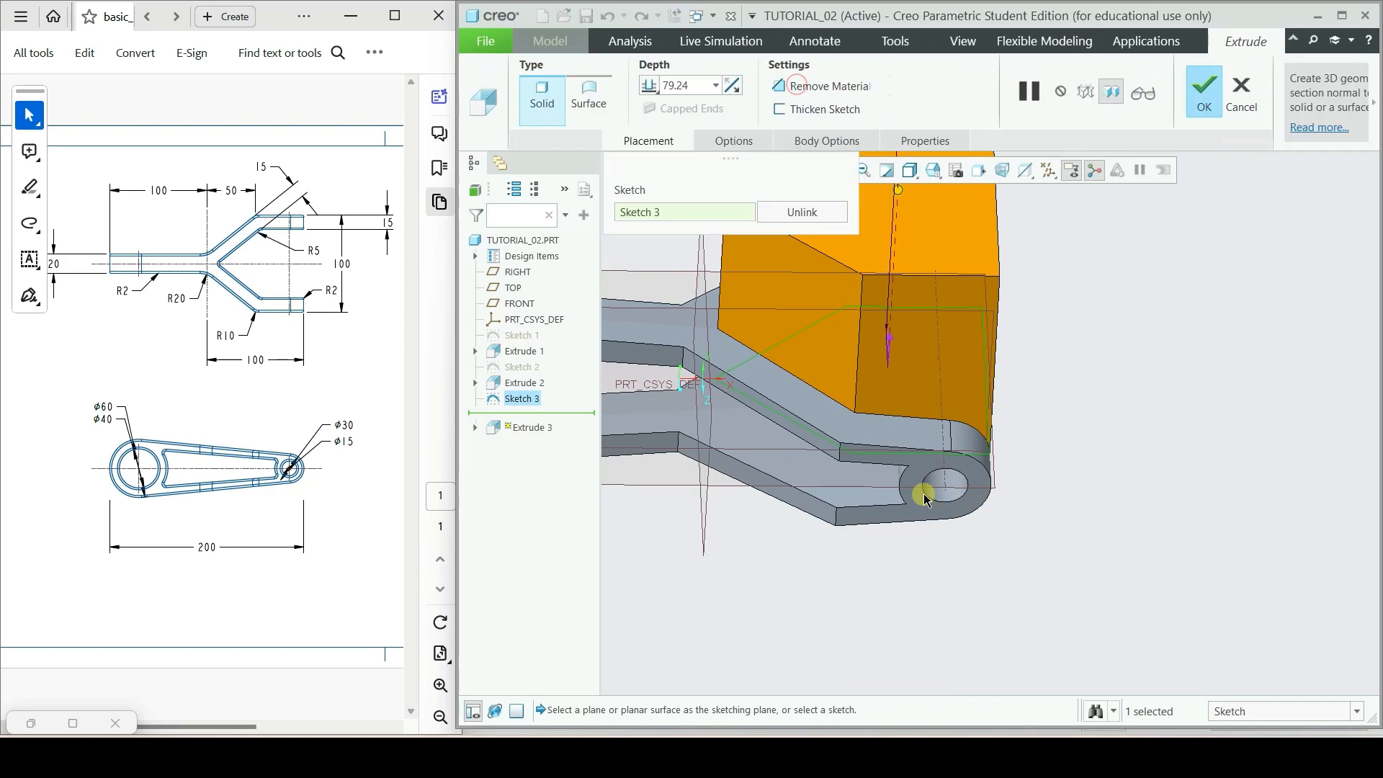
left_click(654, 89)
left_click(688, 123)
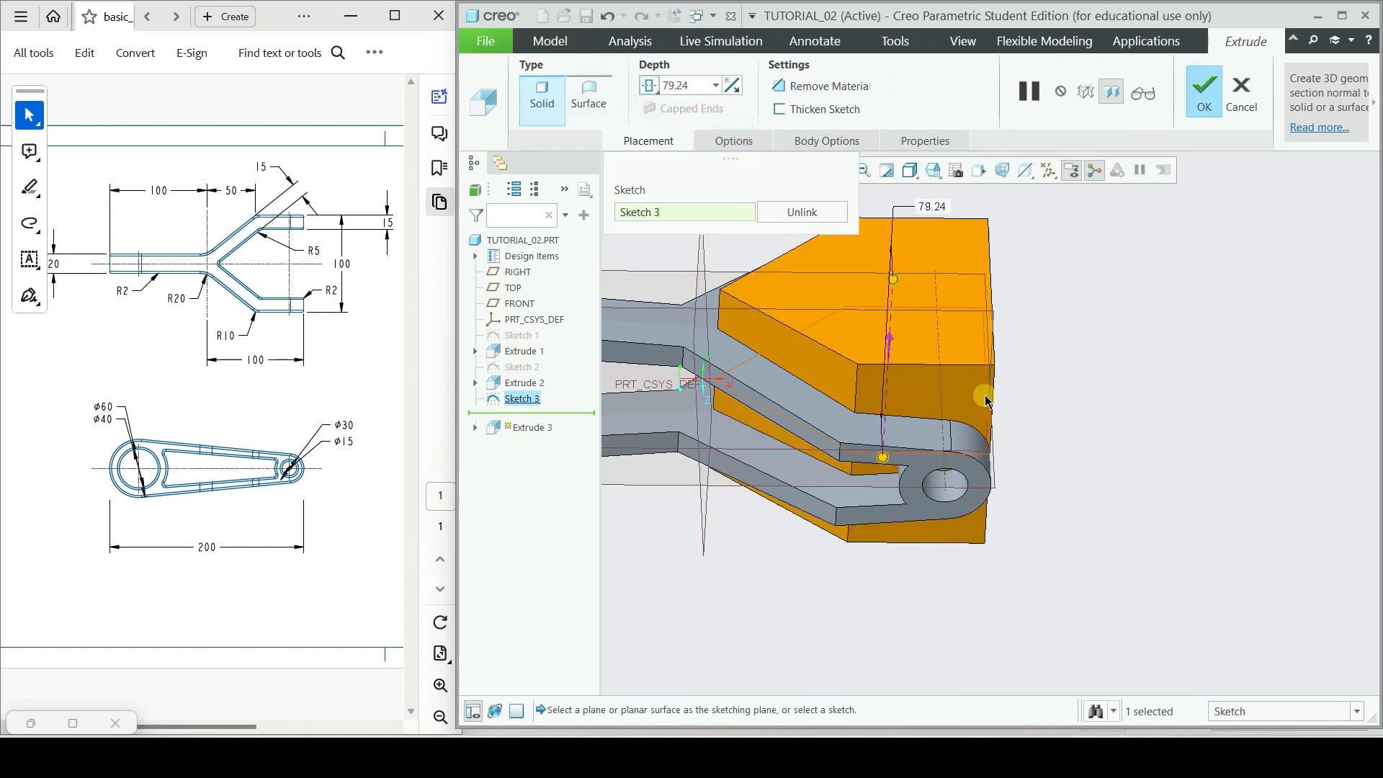
left_click(821, 86)
middle_click_drag(966, 247, 934, 340)
scroll(1006, 321, "up", 4)
left_click(1226, 88)
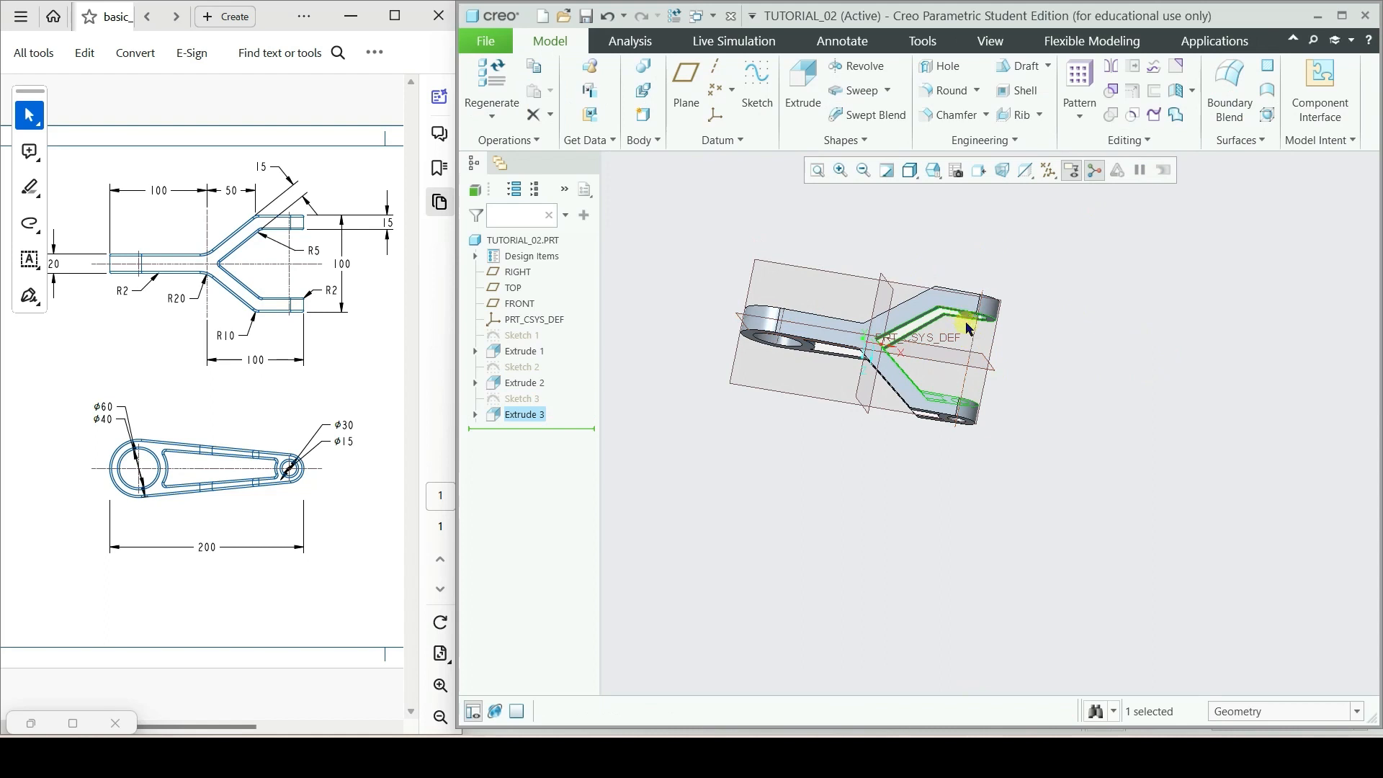
scroll(850, 355, "down", 2)
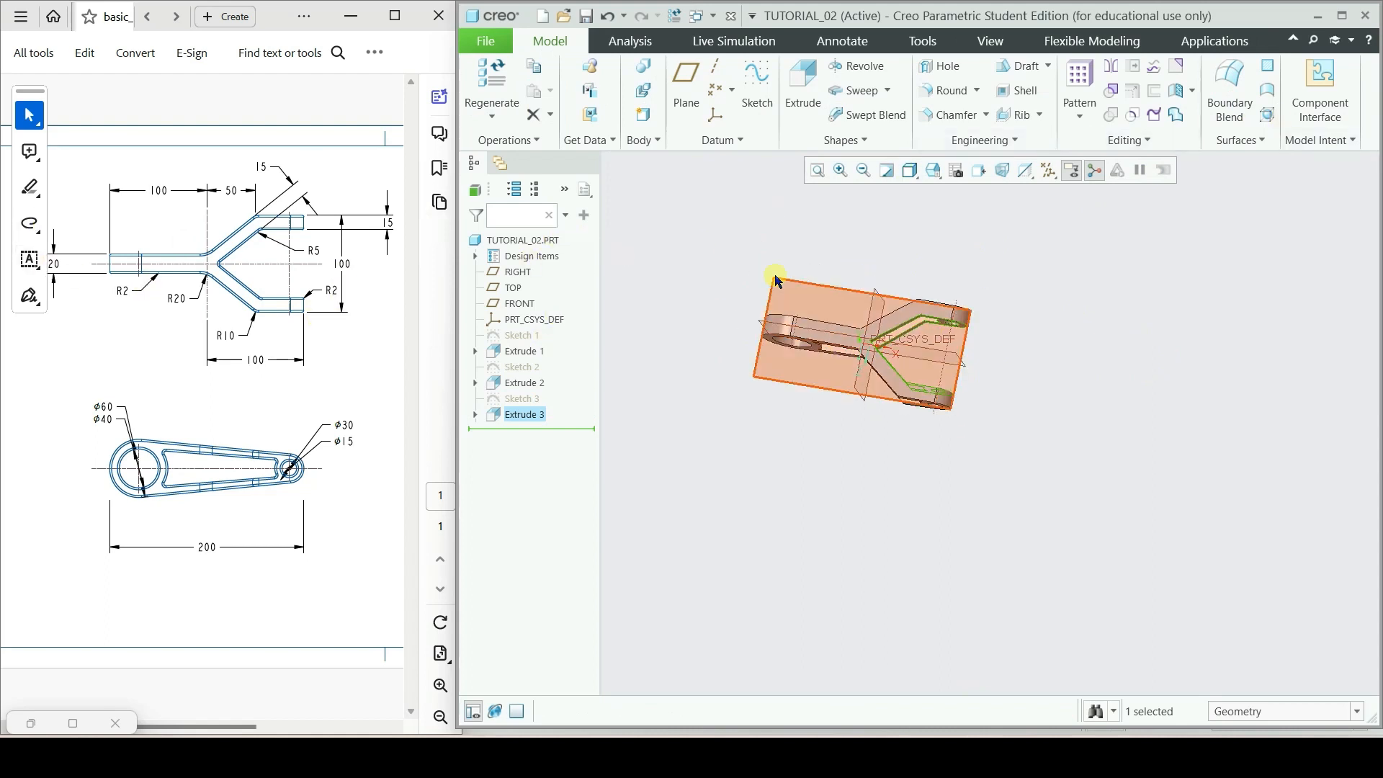
scroll(956, 253, "down", 1)
left_click(958, 256)
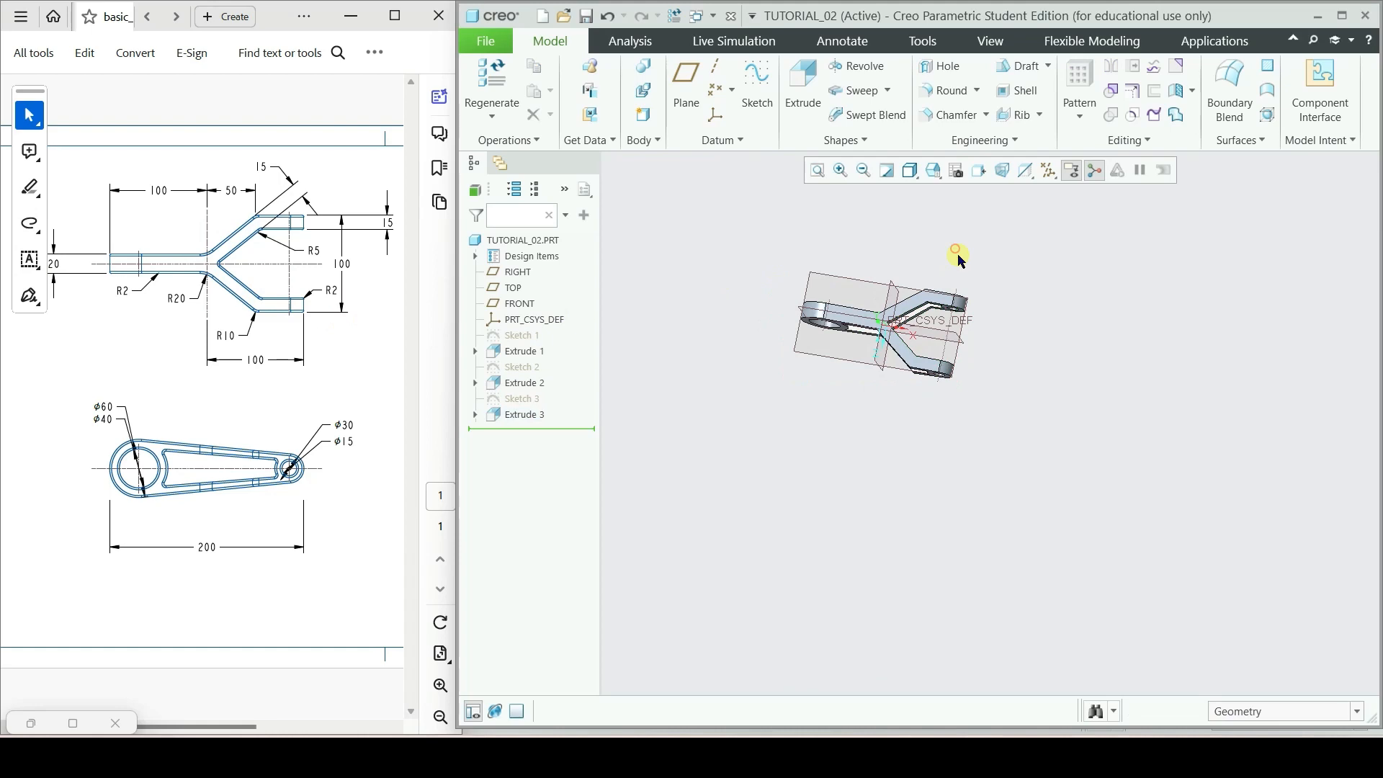
- Round the four outer edges where the fork arms meet the straight shank with a 20 mm radius
left_click(936, 91)
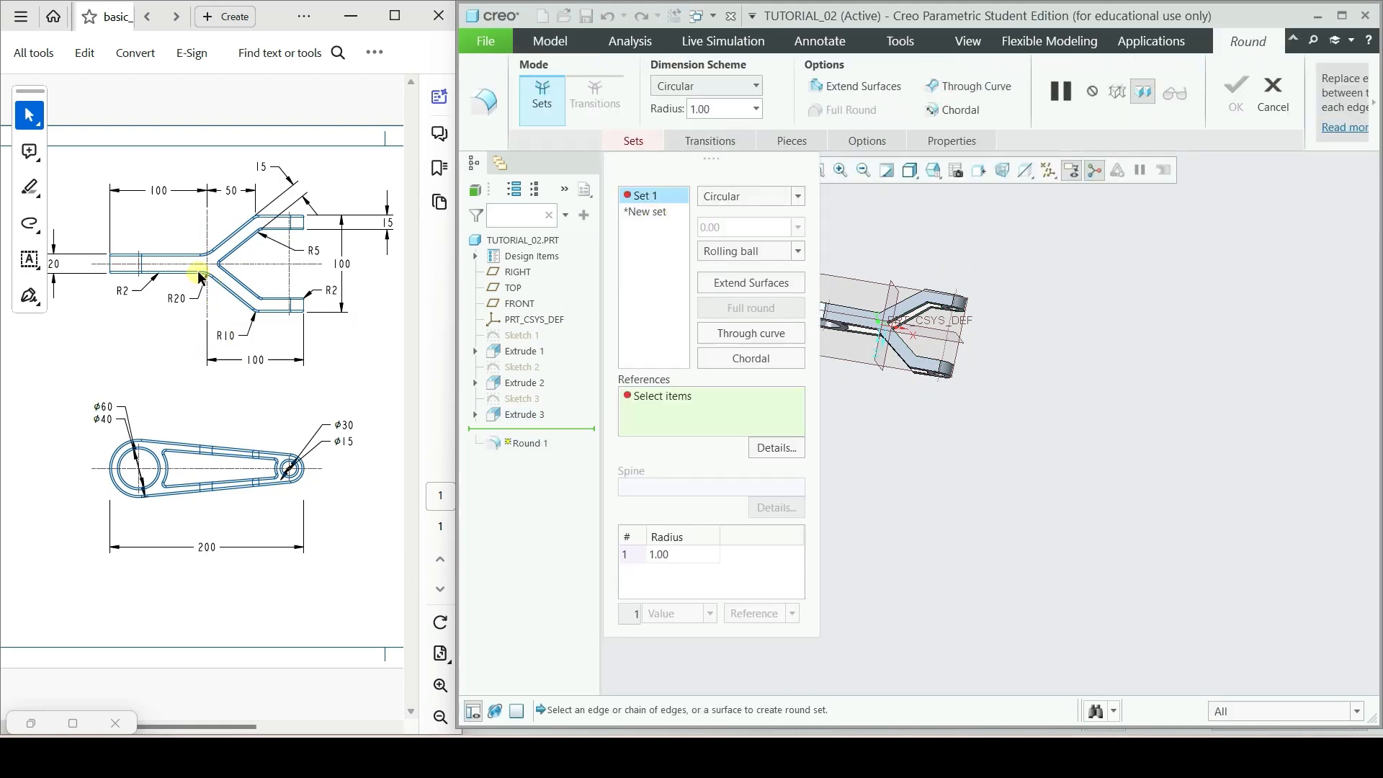
scroll(871, 328, "up", 1)
scroll(872, 329, "up", 5)
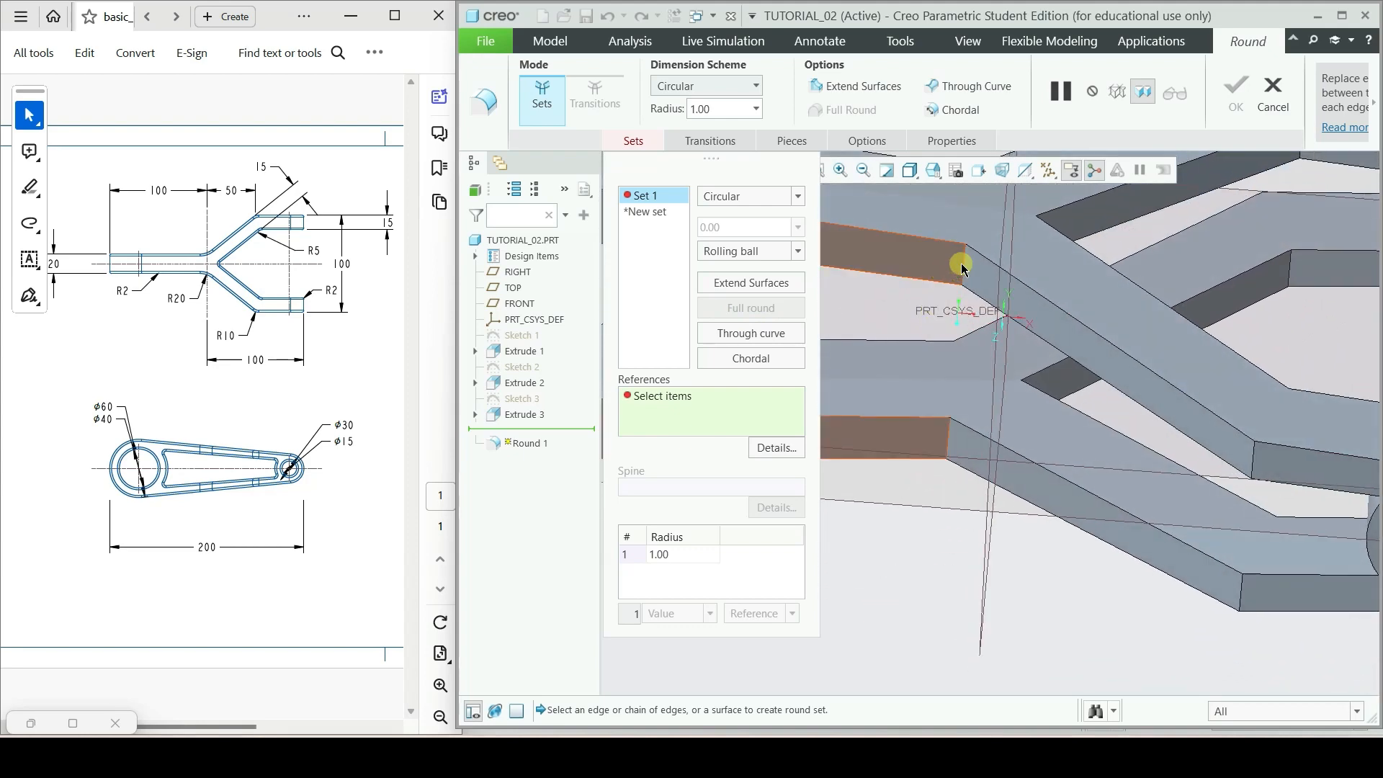
left_click(962, 267)
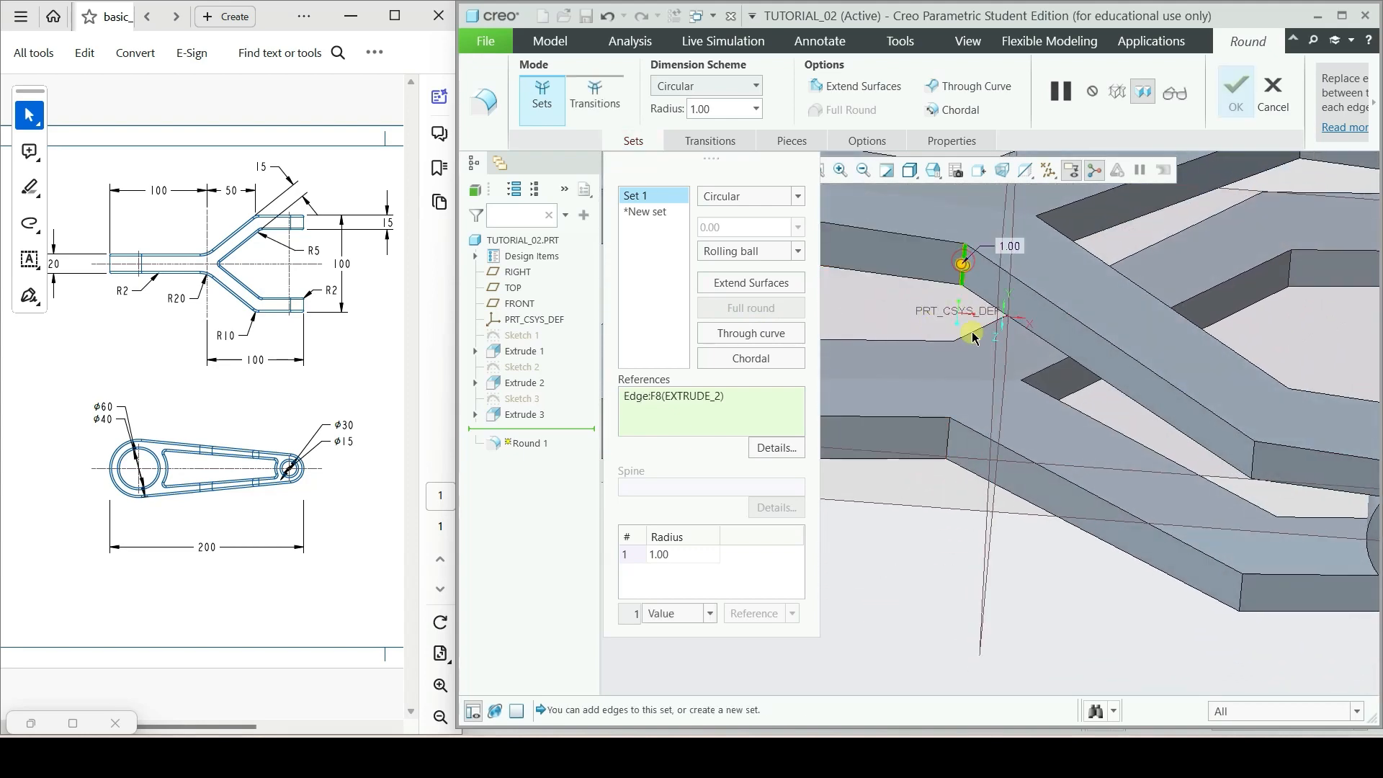
left_click(944, 435, "ctrl")
scroll(948, 483, "down", 2)
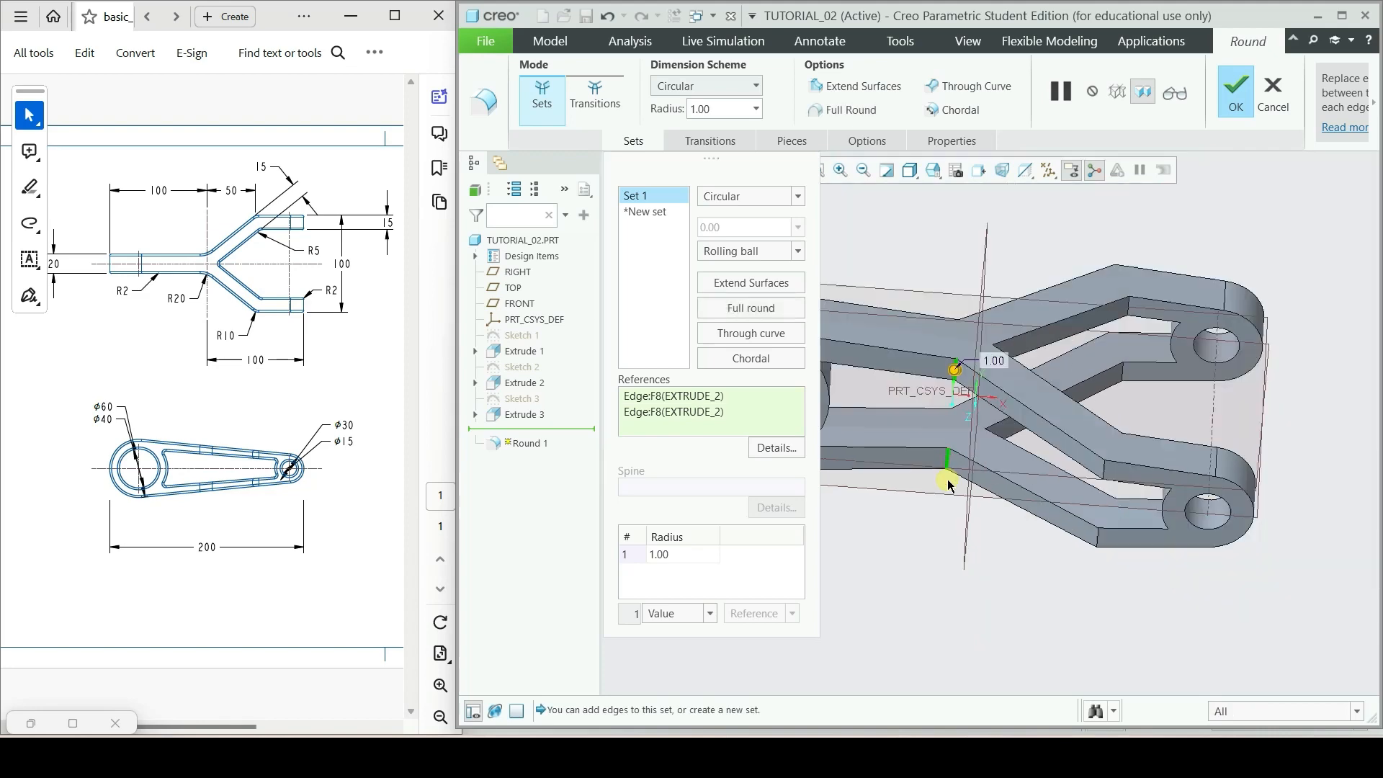
middle_click_drag(948, 484, 972, 546)
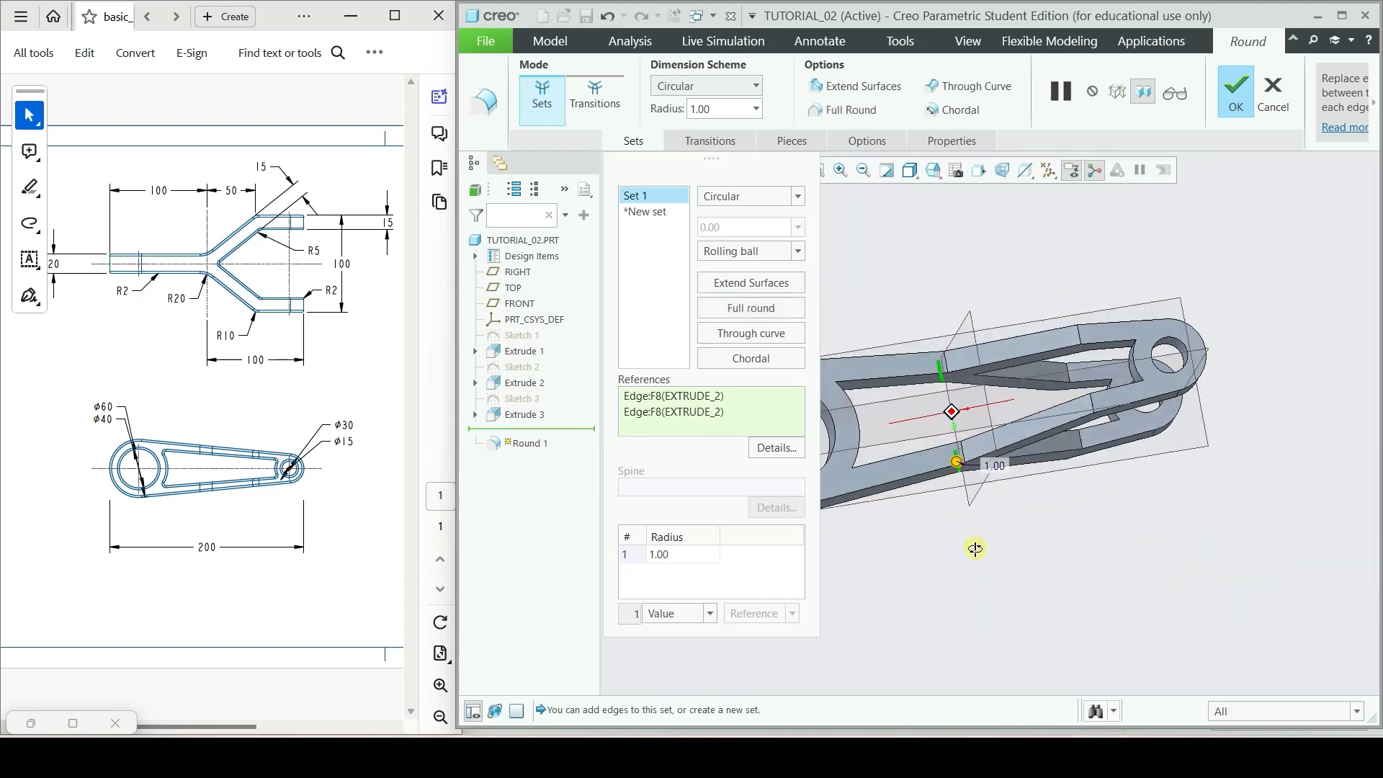
left_click(947, 369, "ctrl")
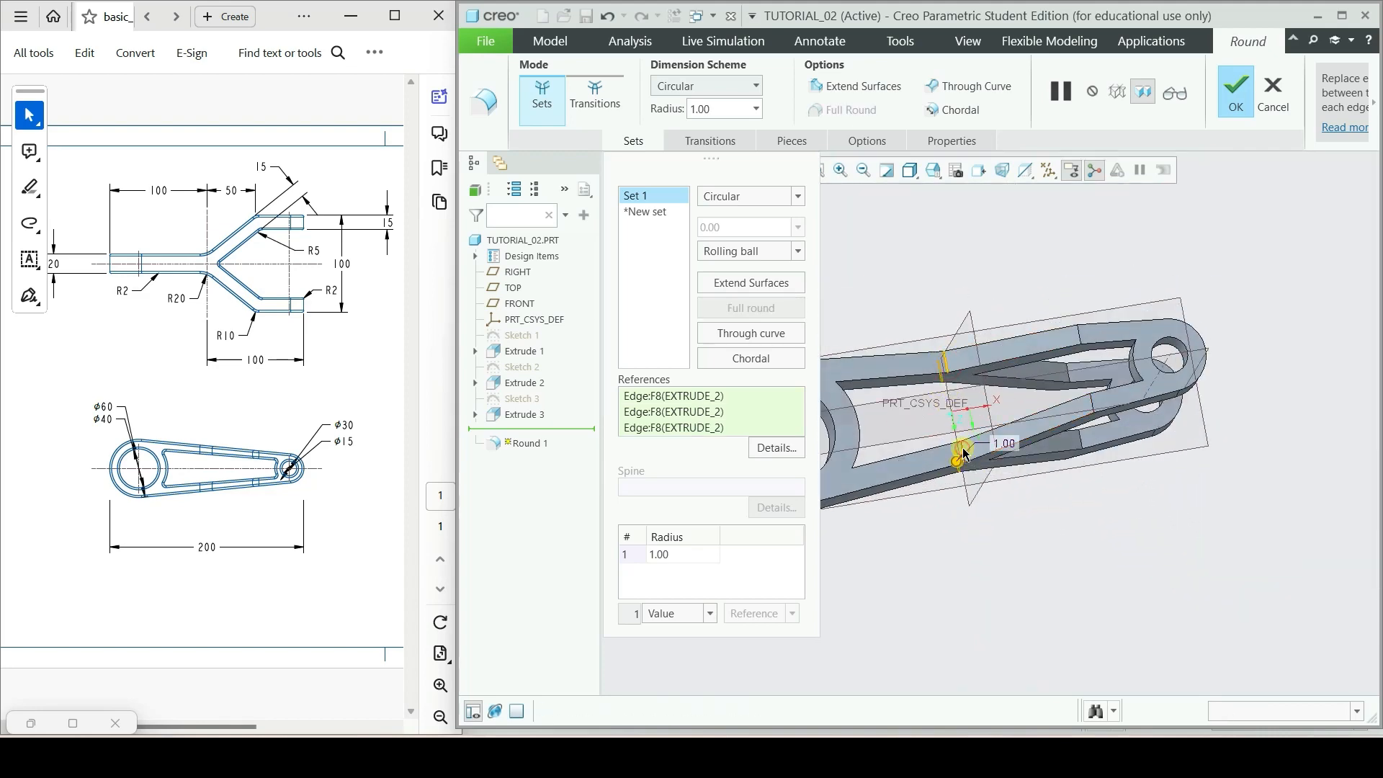
left_click(965, 453, "ctrl")
left_click(662, 555)
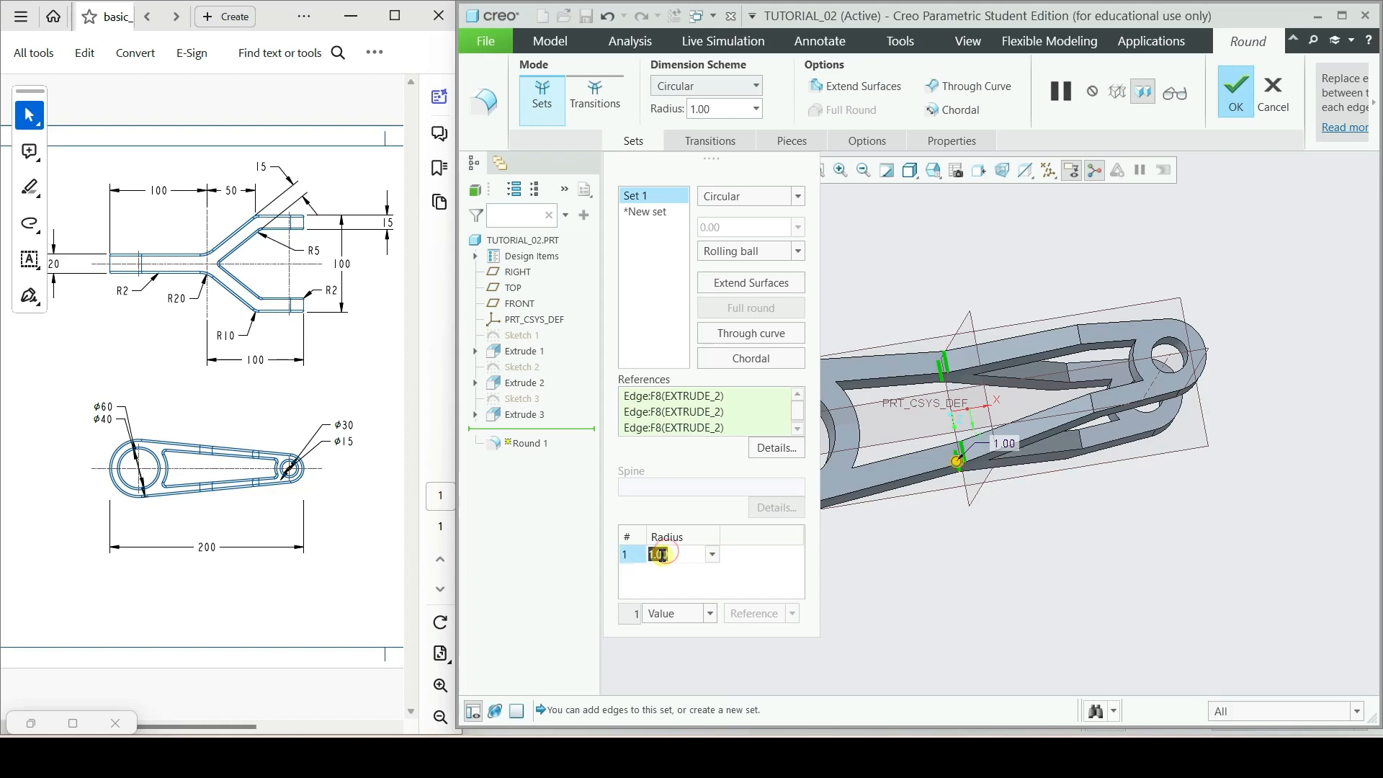
type("20")
key("Return")
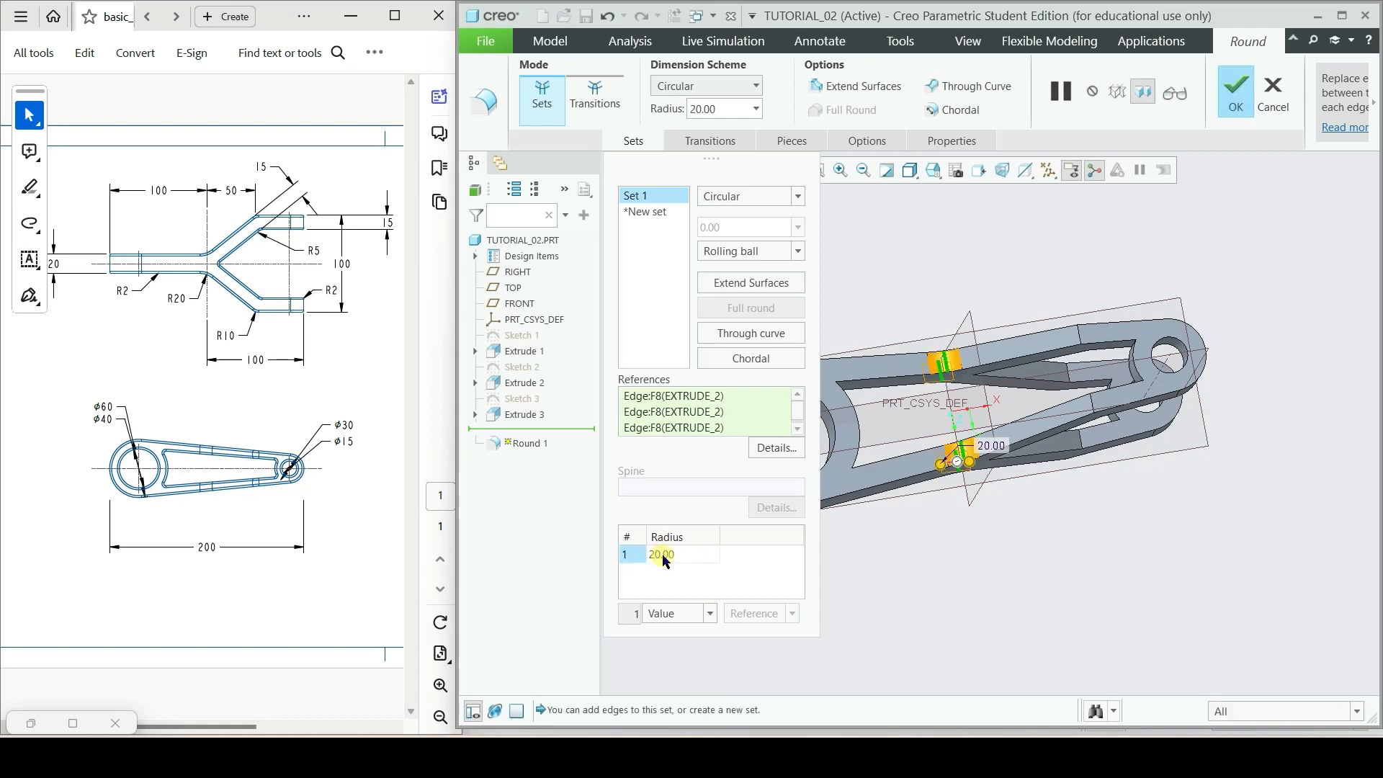
middle_click_drag(1121, 544, 1108, 448)
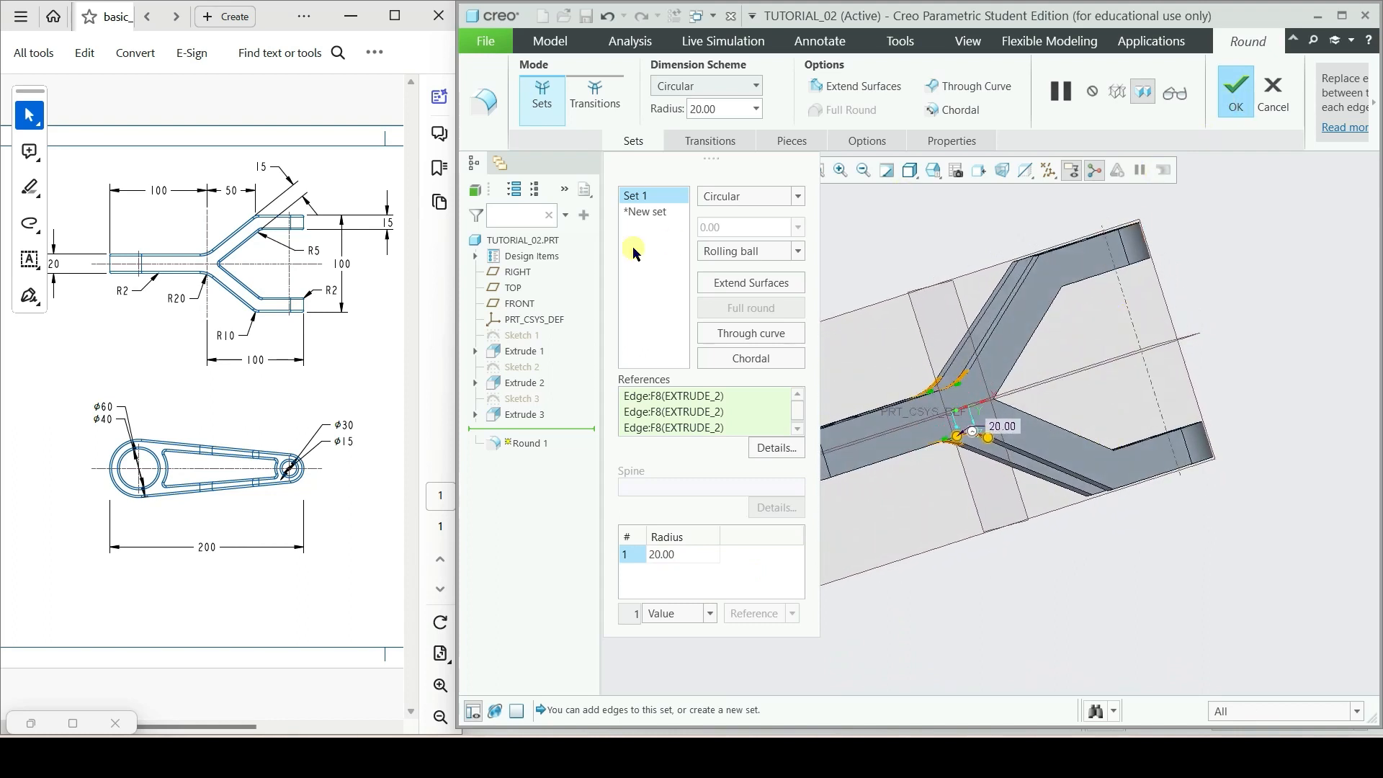
- Add a second round set on an inner bend edge of one fork arm and remove the arm's inner face from its references
left_click(639, 213)
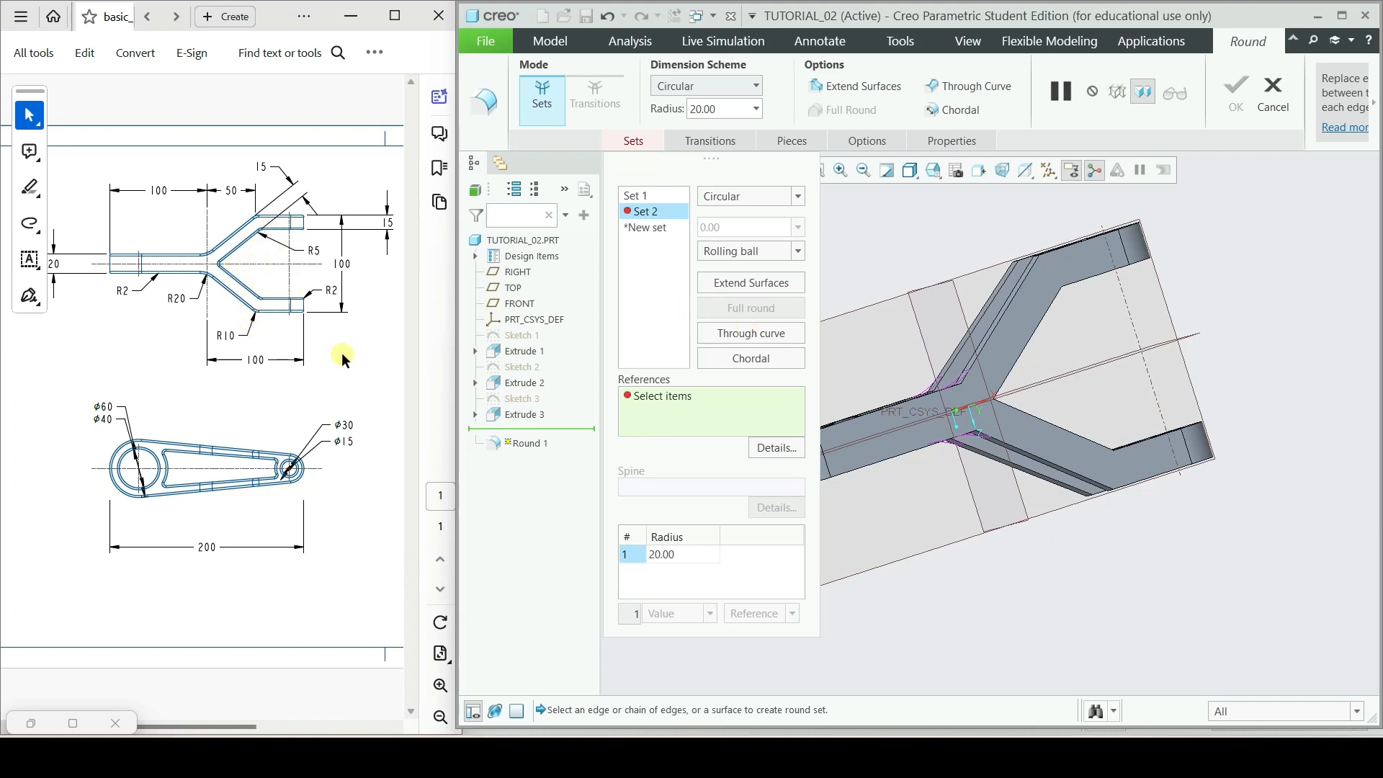
middle_click_drag(1081, 267, 1058, 274)
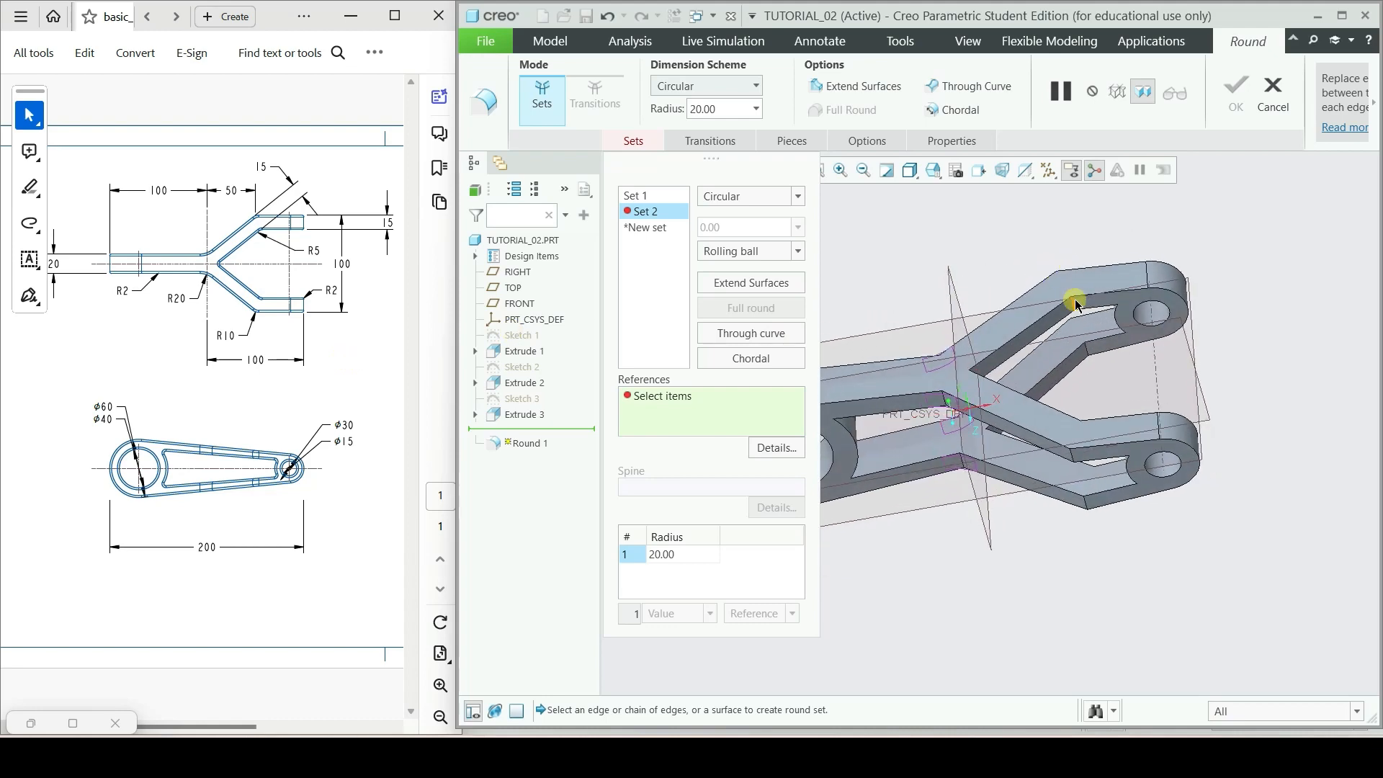
left_click(1102, 351)
left_click(1030, 351, "ctrl")
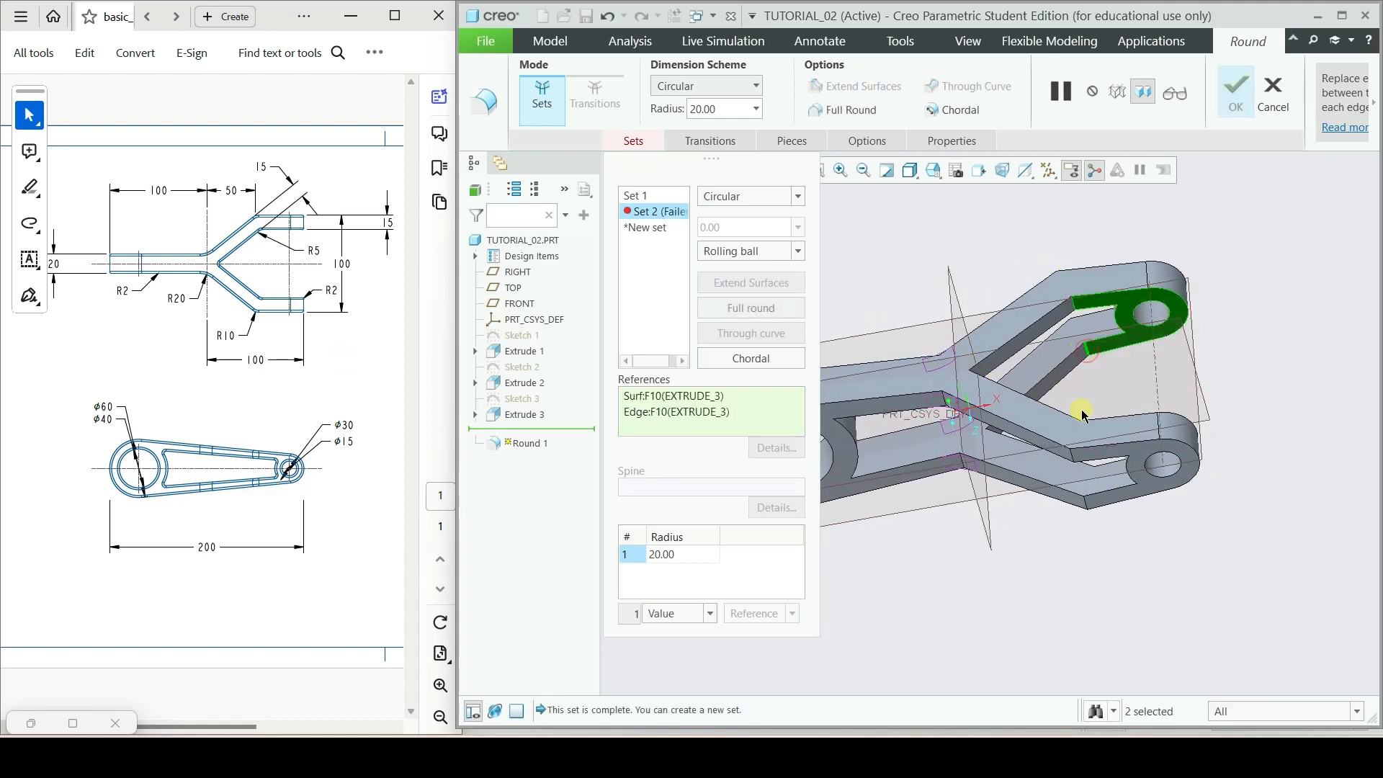
middle_click_drag(1084, 403, 886, 494)
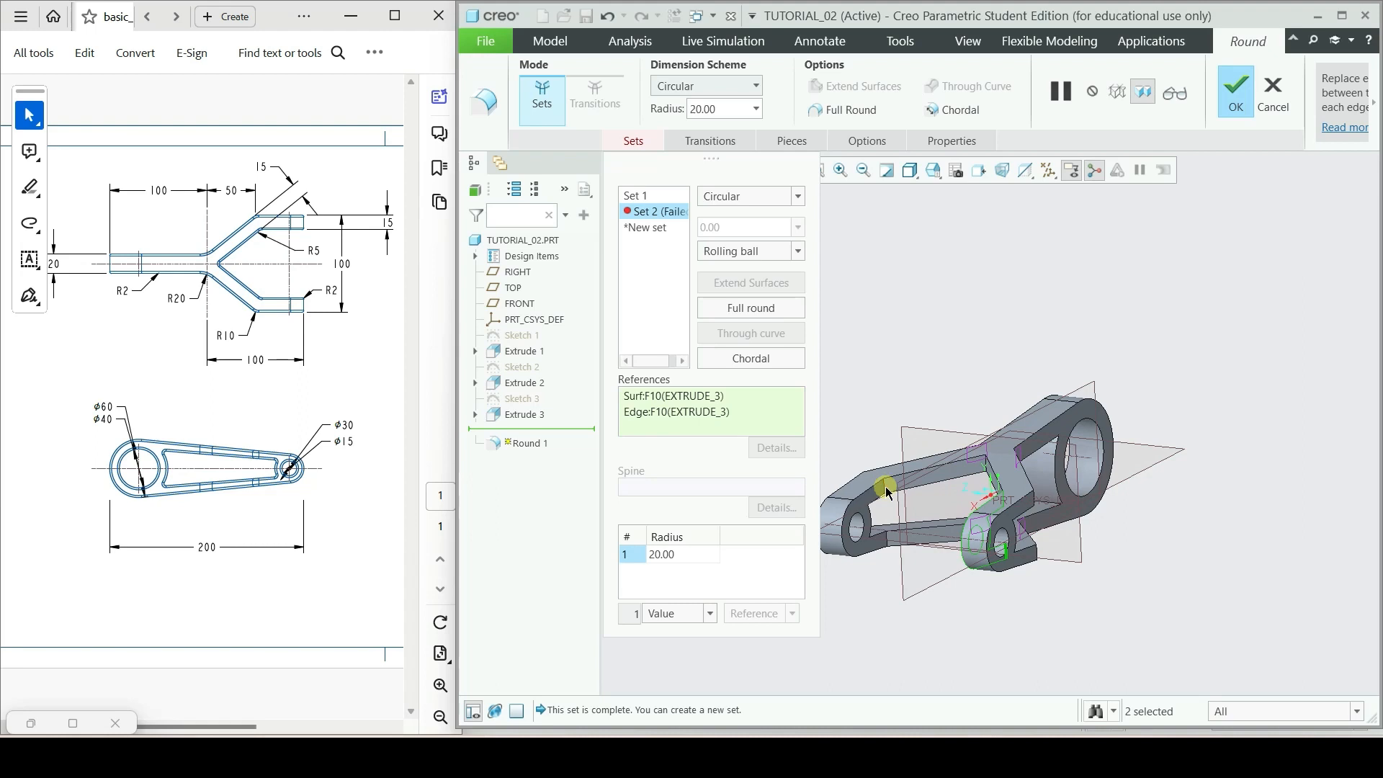
middle_click_drag(983, 532, 1141, 458)
key("Escape")
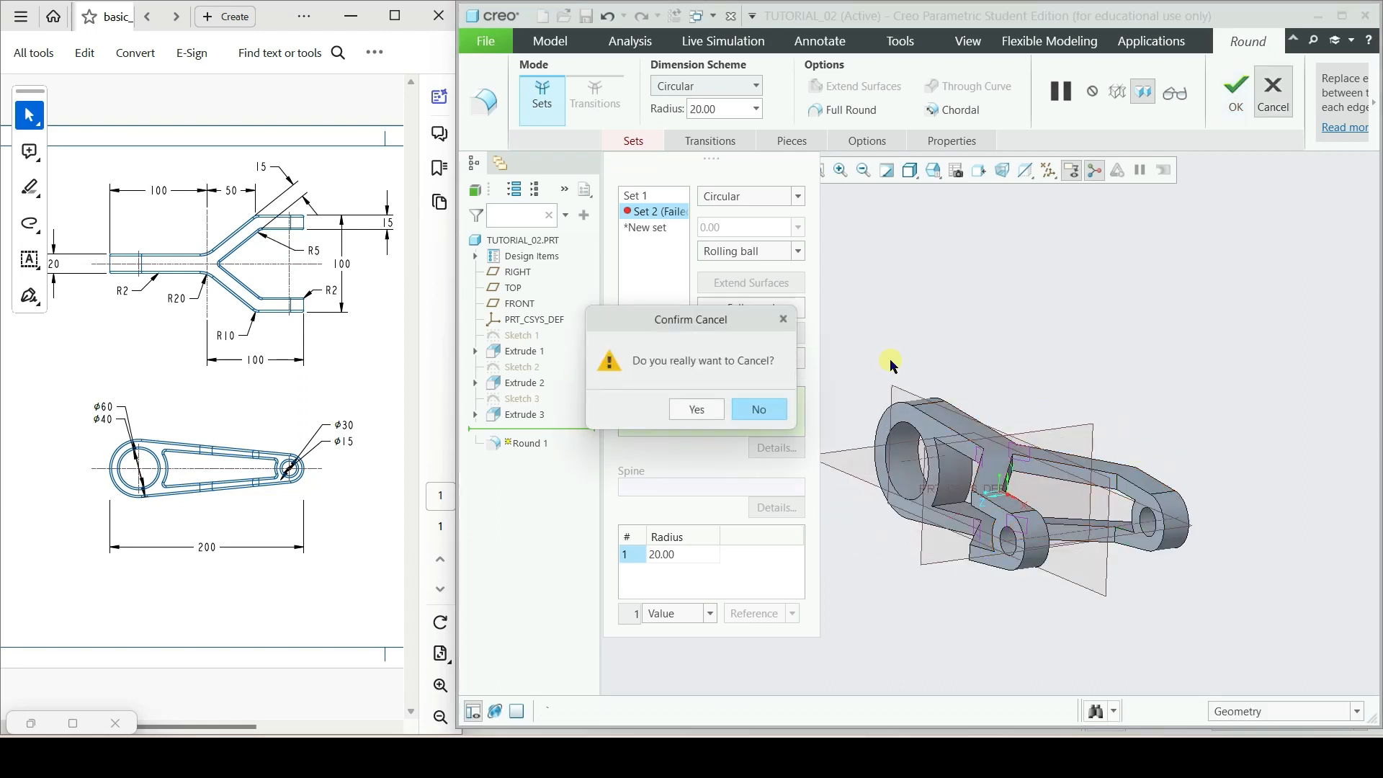
left_click(755, 409)
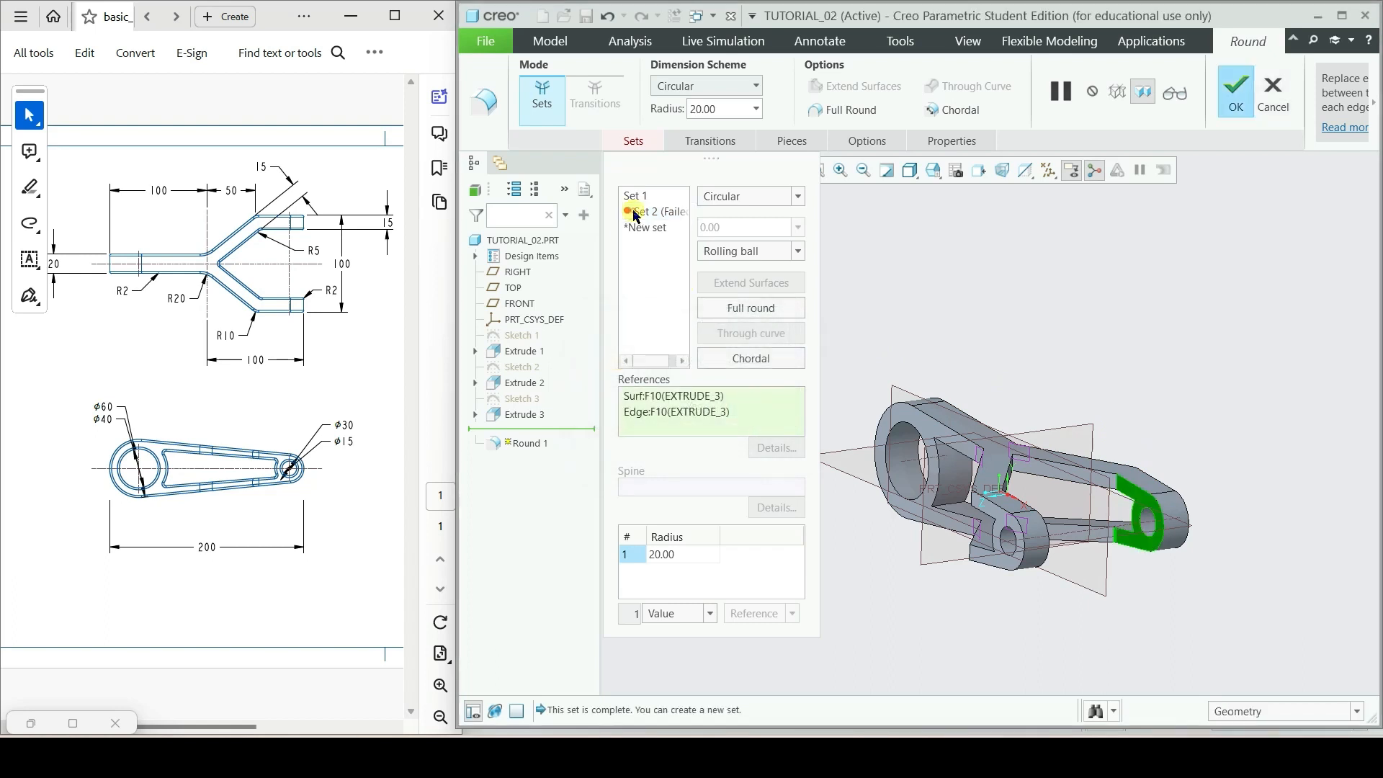
scroll(1087, 503, "up", 3)
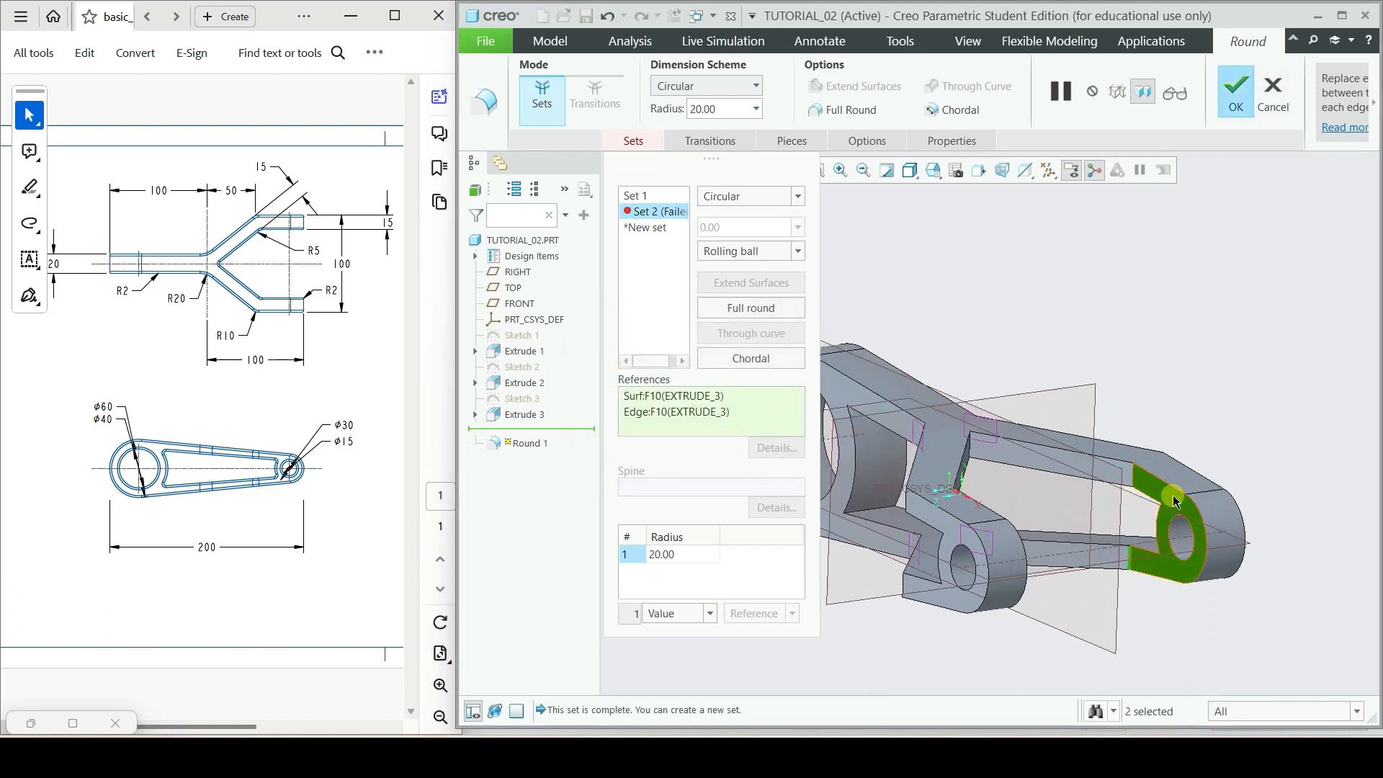
left_click(1168, 500, "ctrl")
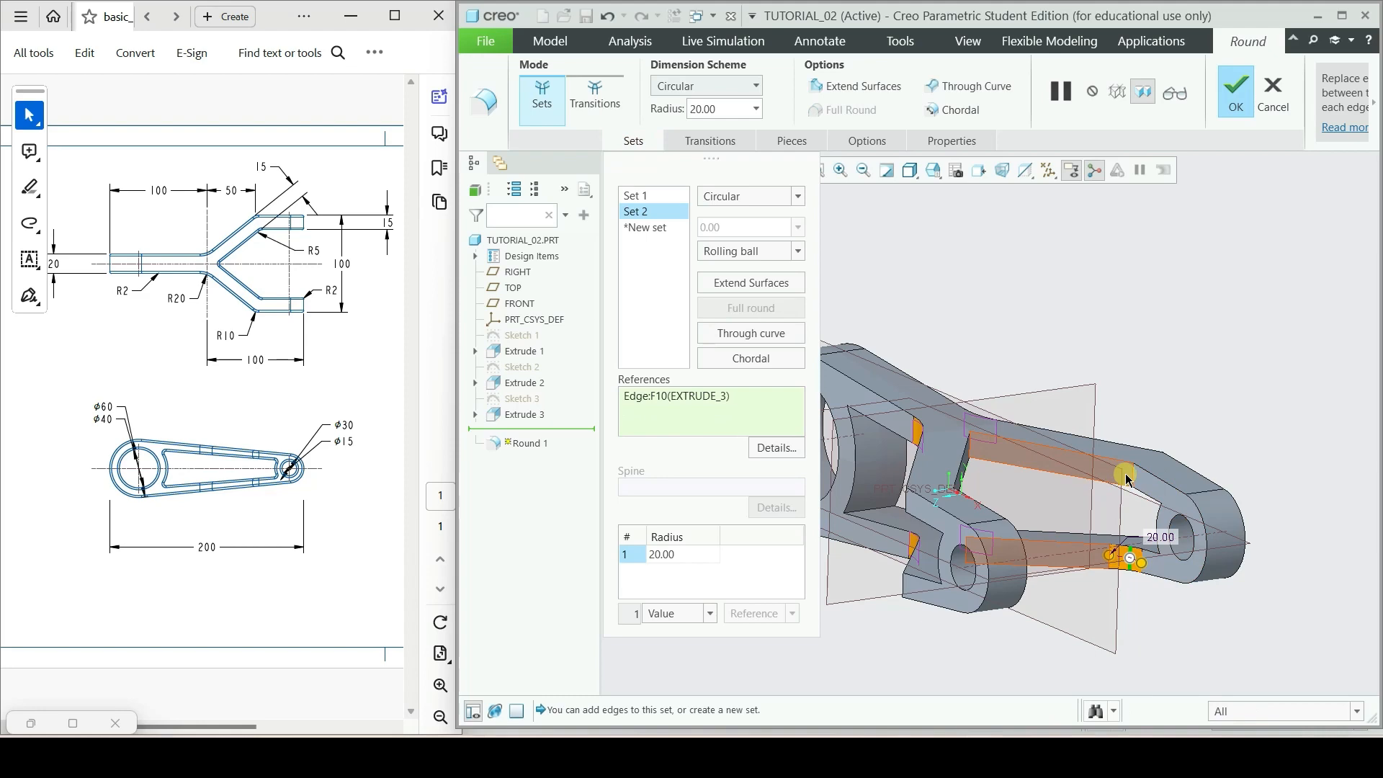
- Add the remaining inner bend edges of both fork arms to the second round set and set its radius to 5 mm
left_click(1127, 478, "ctrl")
middle_click_drag(1128, 479, 872, 481)
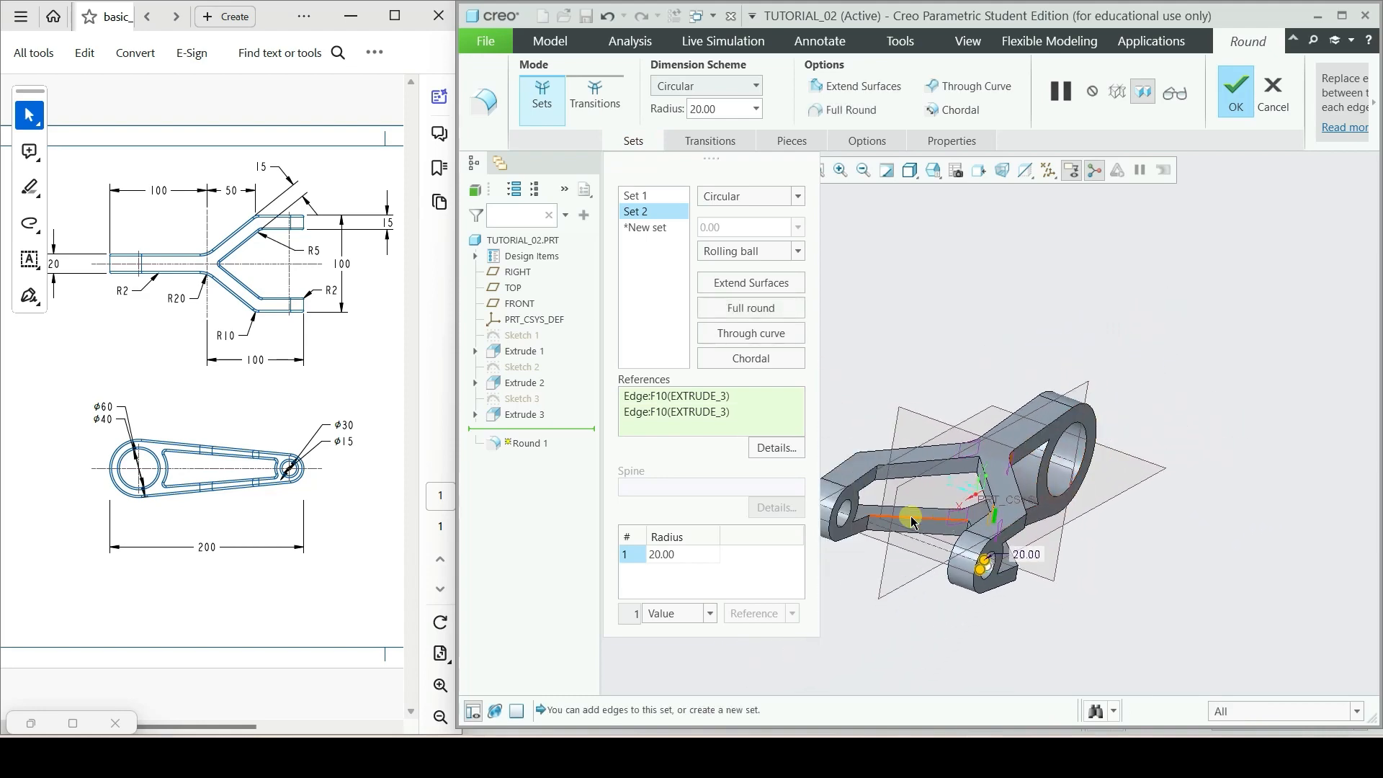
left_click(878, 475, "ctrl")
left_click(870, 529, "ctrl")
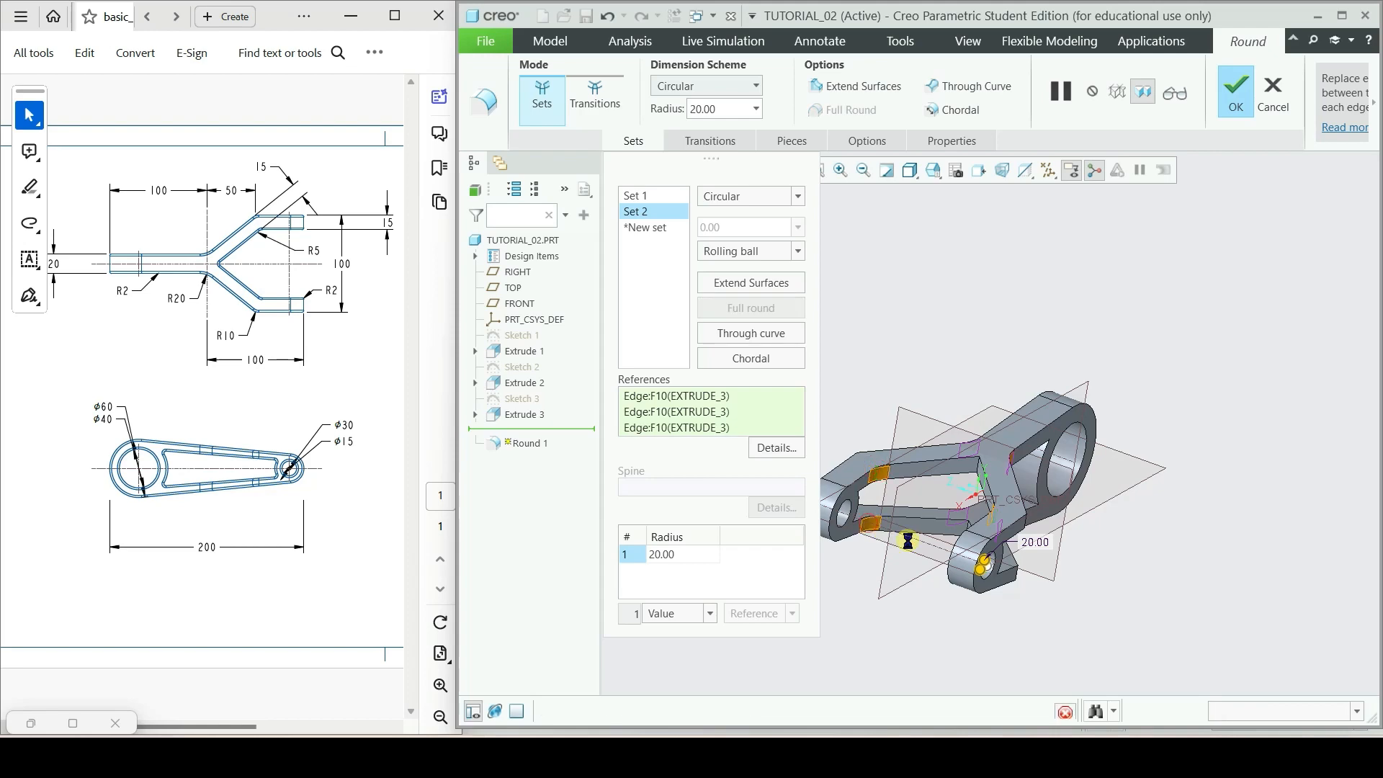
middle_click_drag(869, 530, 1009, 574)
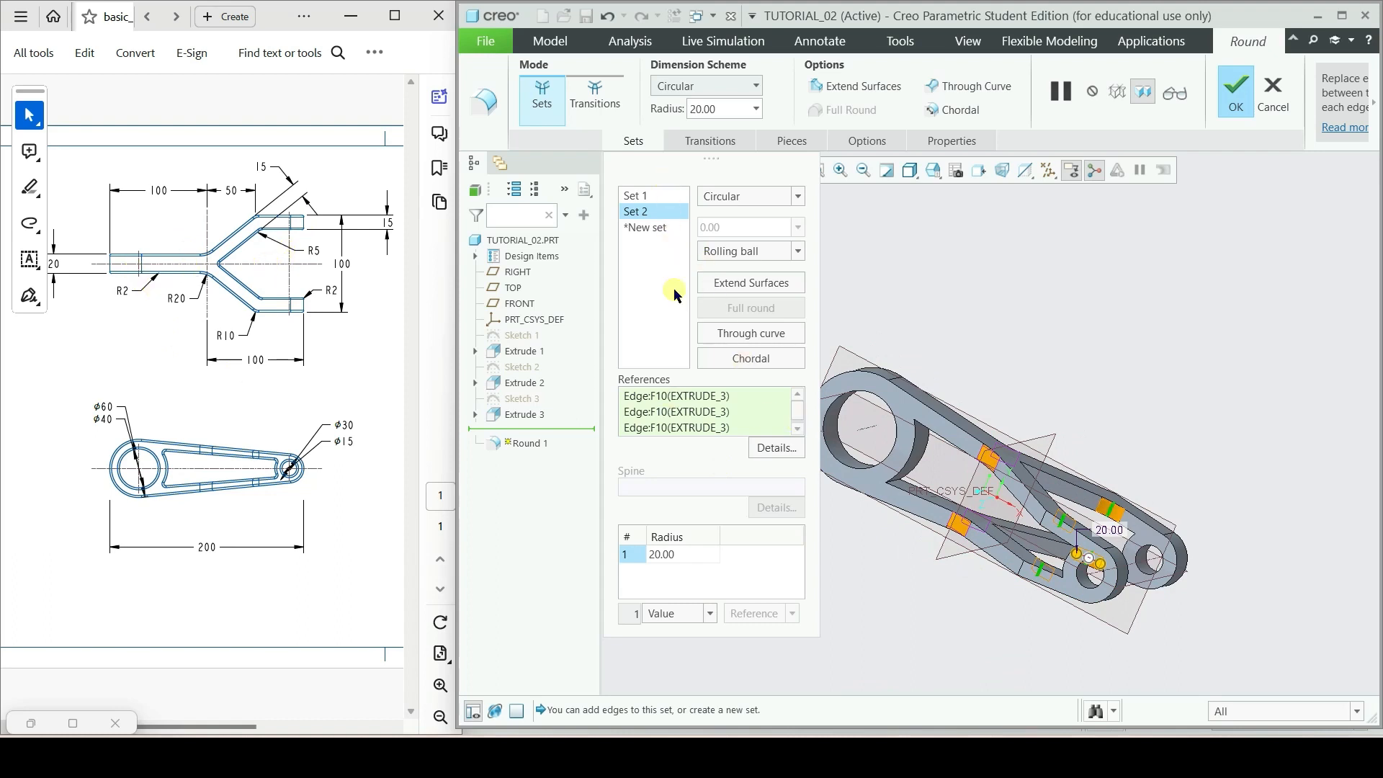
left_click(679, 554)
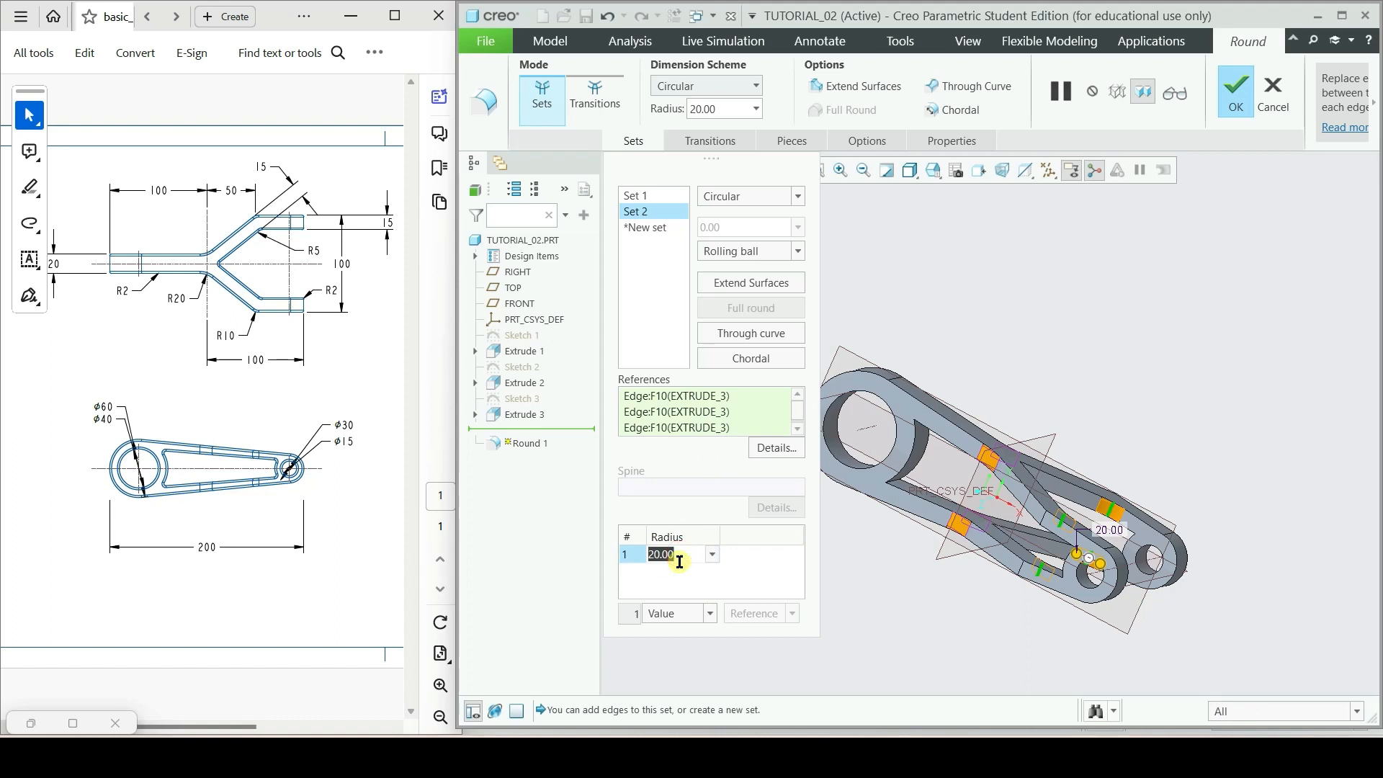
type("5")
key("Return")
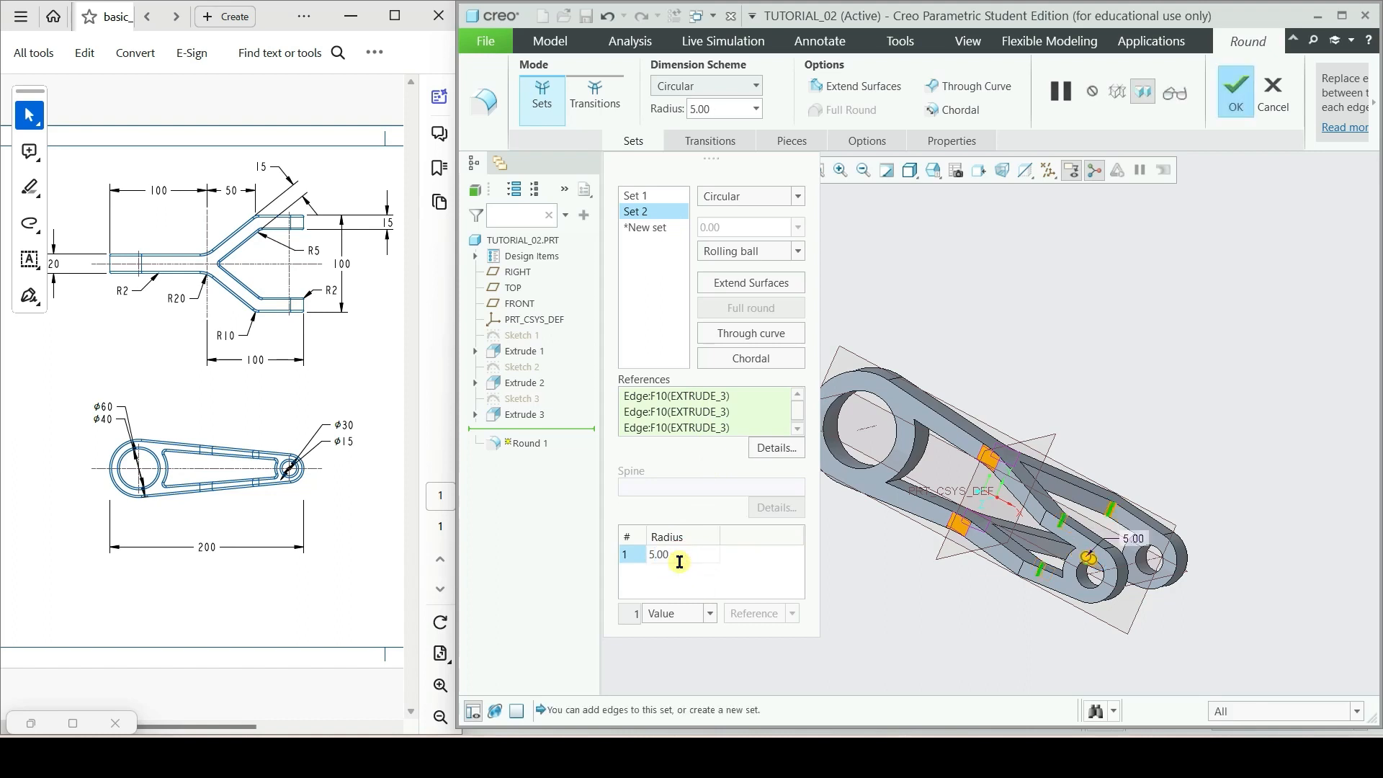
- Add a third round set on the four outer bend edges of the fork arms with a 10 mm radius
left_click(648, 228)
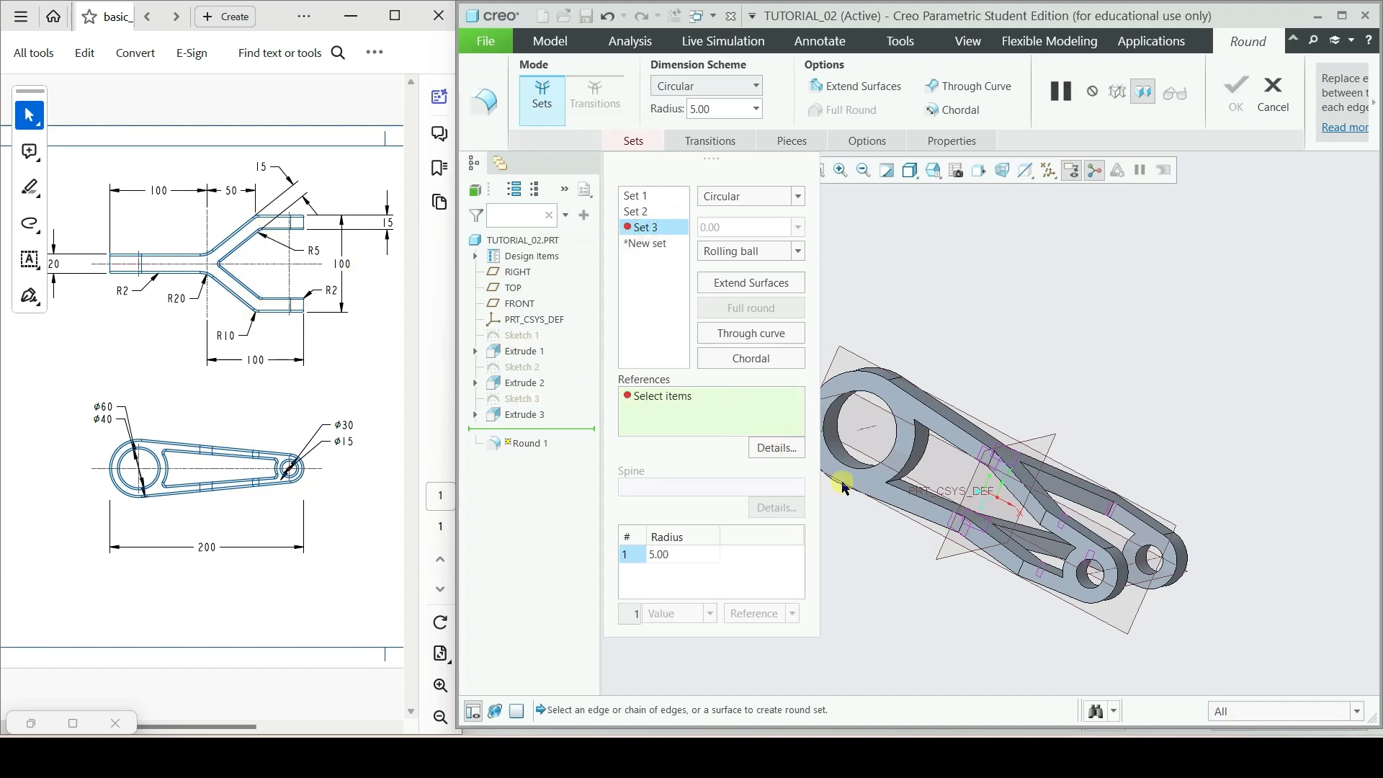
left_click(1044, 518)
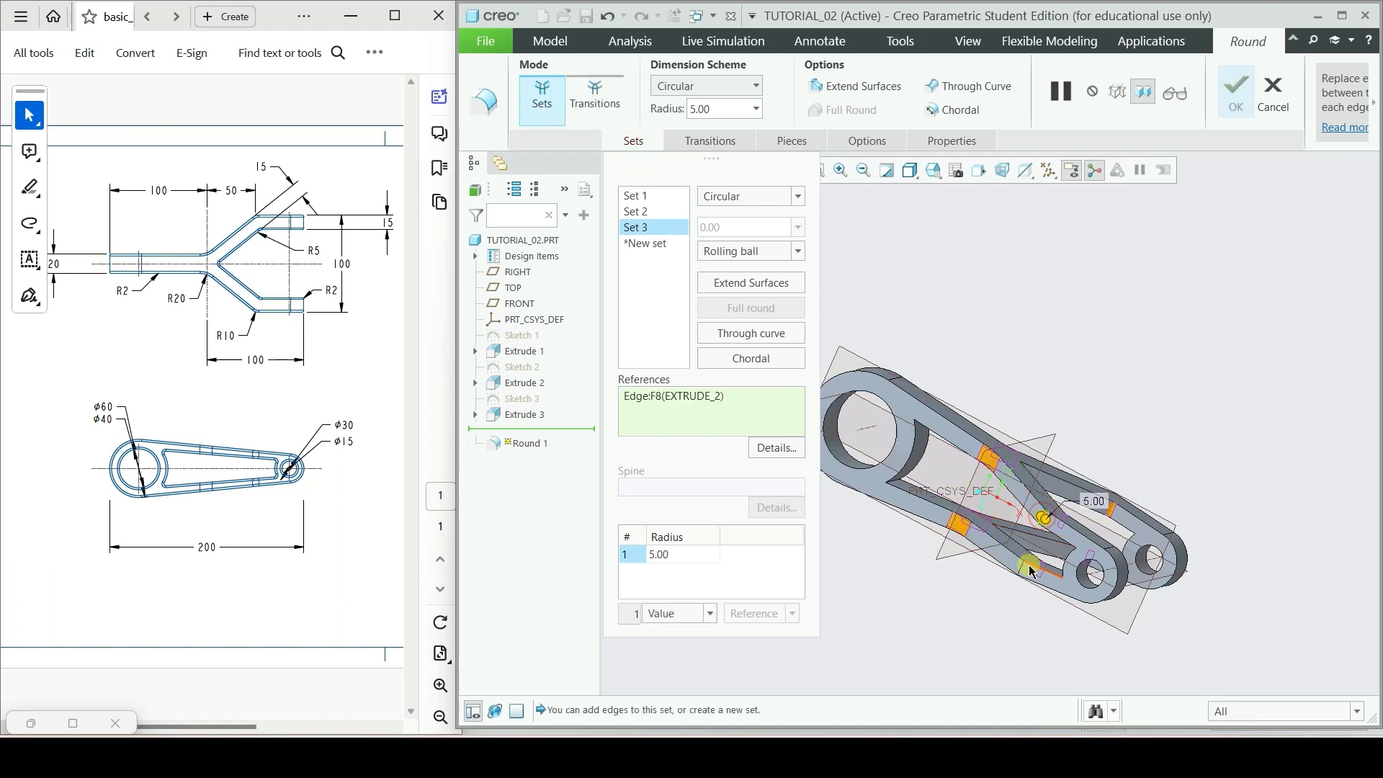
left_click(1023, 573, "ctrl")
middle_click_drag(1022, 573, 924, 558)
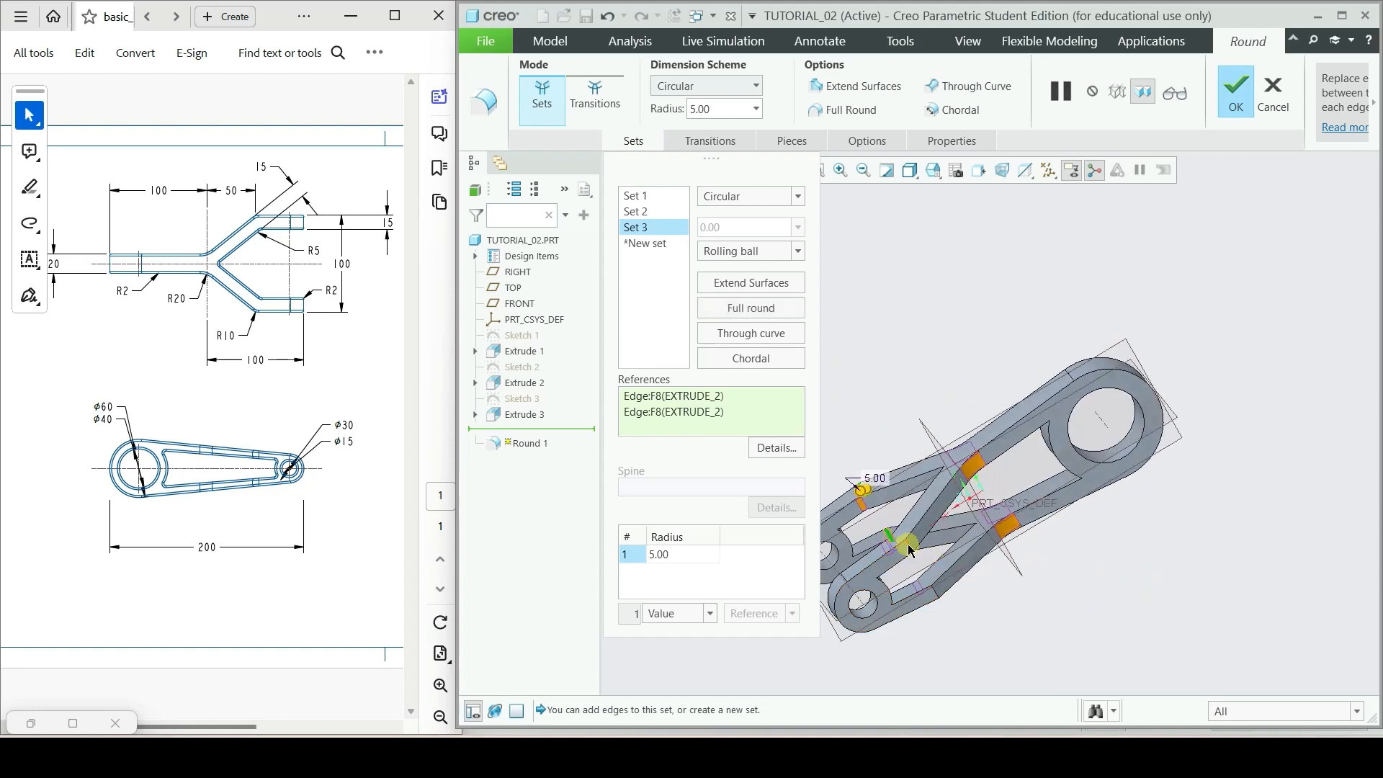
left_click(909, 548, "ctrl")
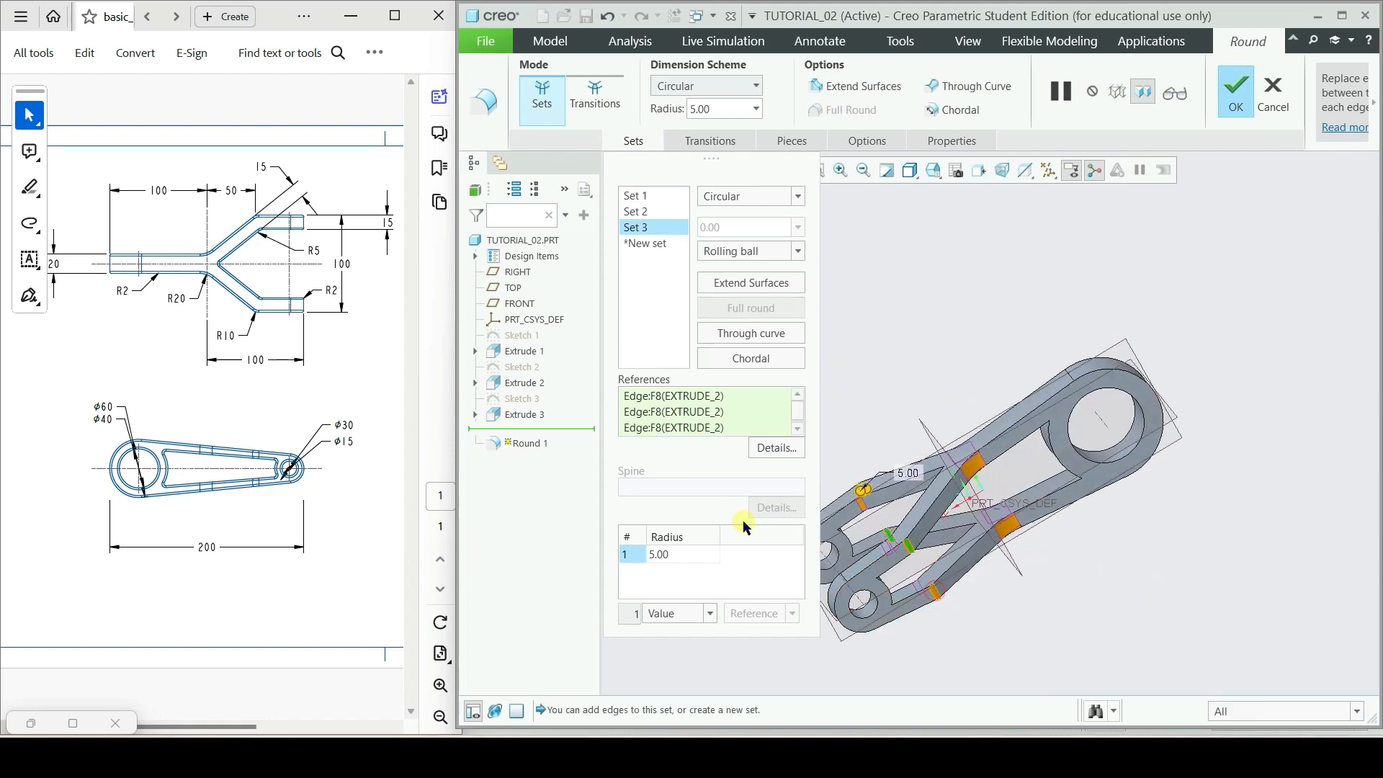
left_click(666, 552)
type("10")
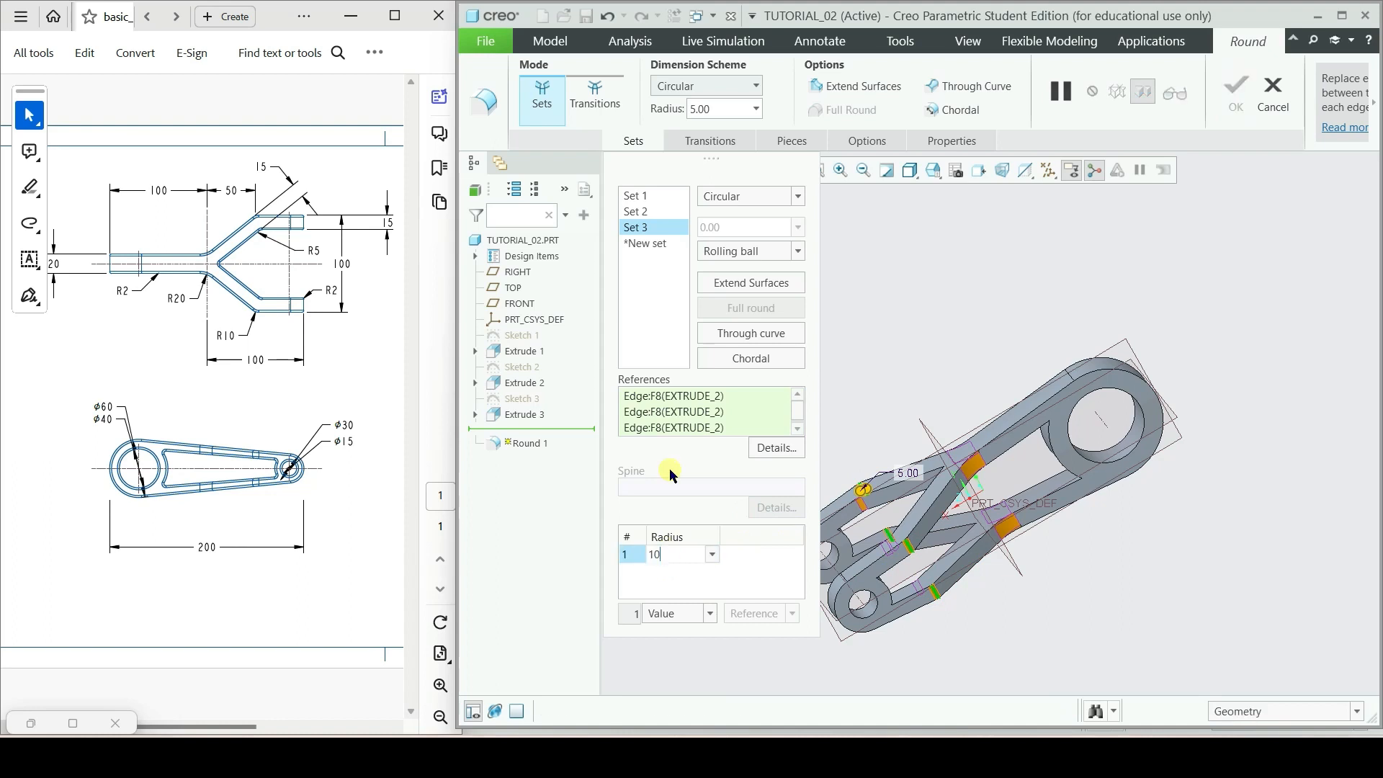
key("Return")
middle_click_drag(1056, 549, 1206, 513)
left_click(1182, 441)
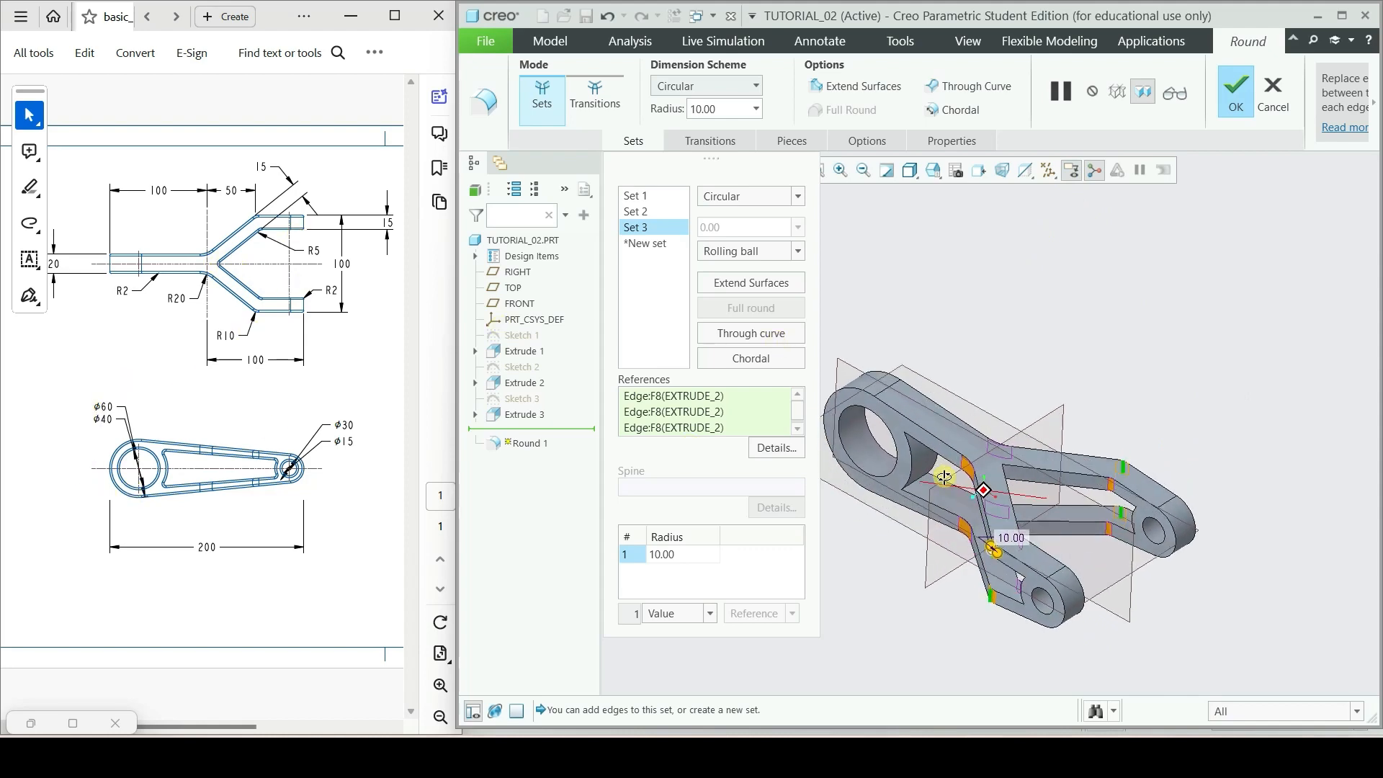
- Add a fourth round set on the two inner edges where the fork arms meet, with a 5 mm radius, and finish the round
middle_click_drag(902, 436, 971, 487)
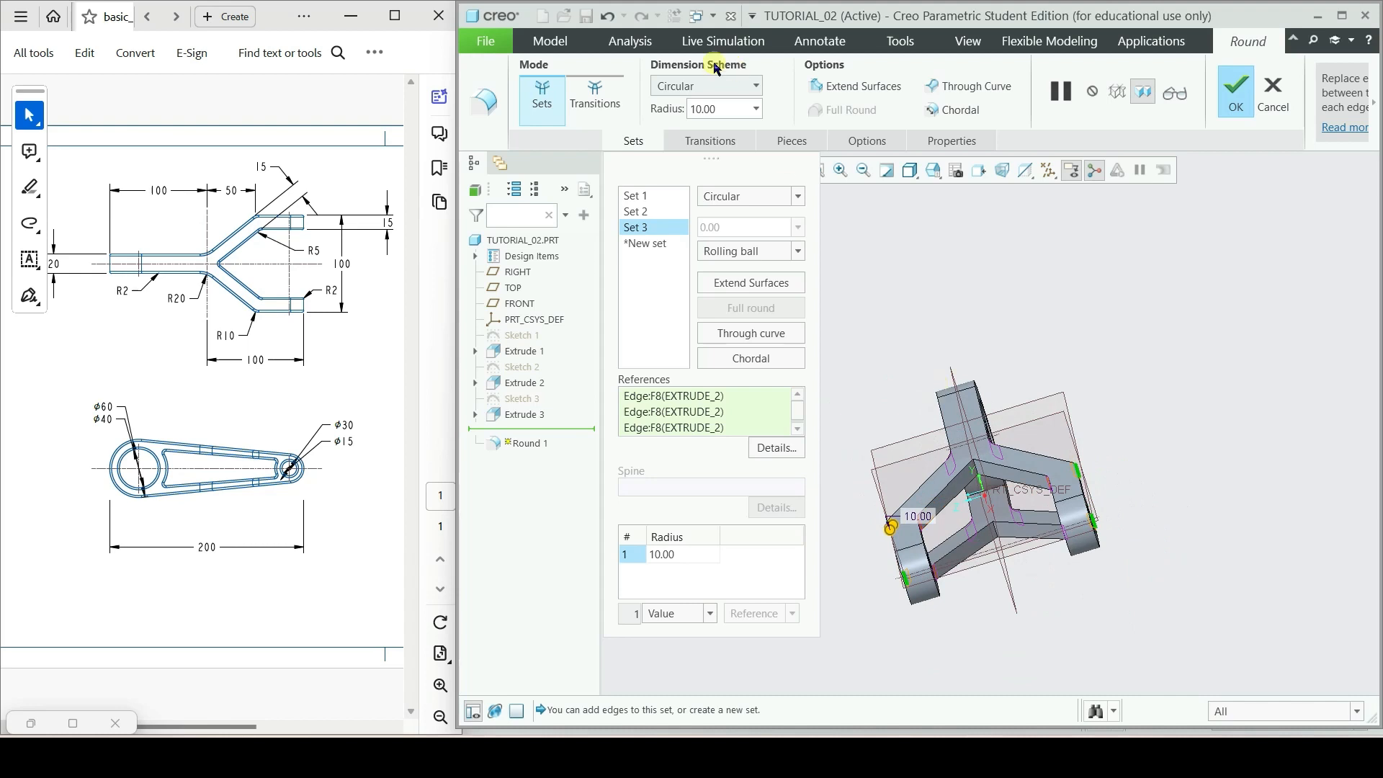
left_click(645, 243)
scroll(969, 475, "up", 5)
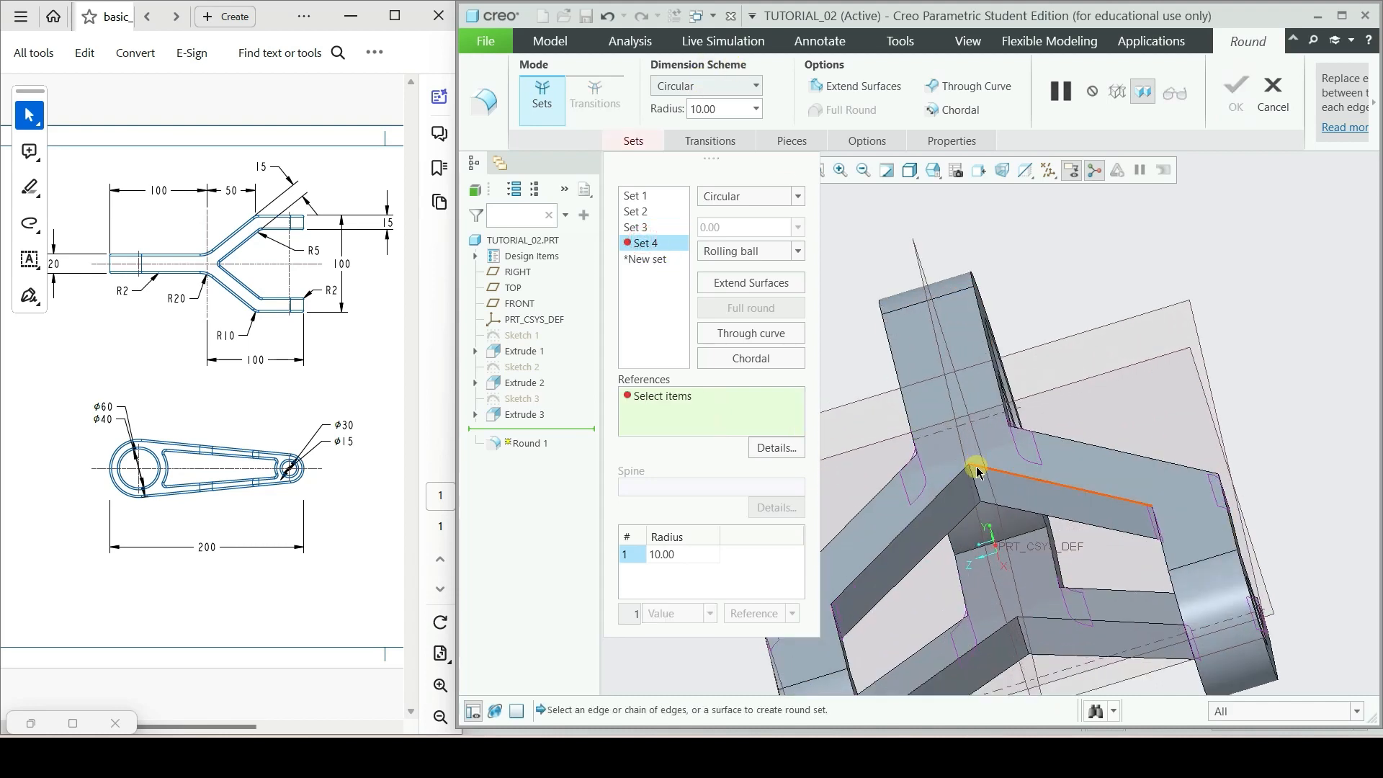
left_click(980, 483)
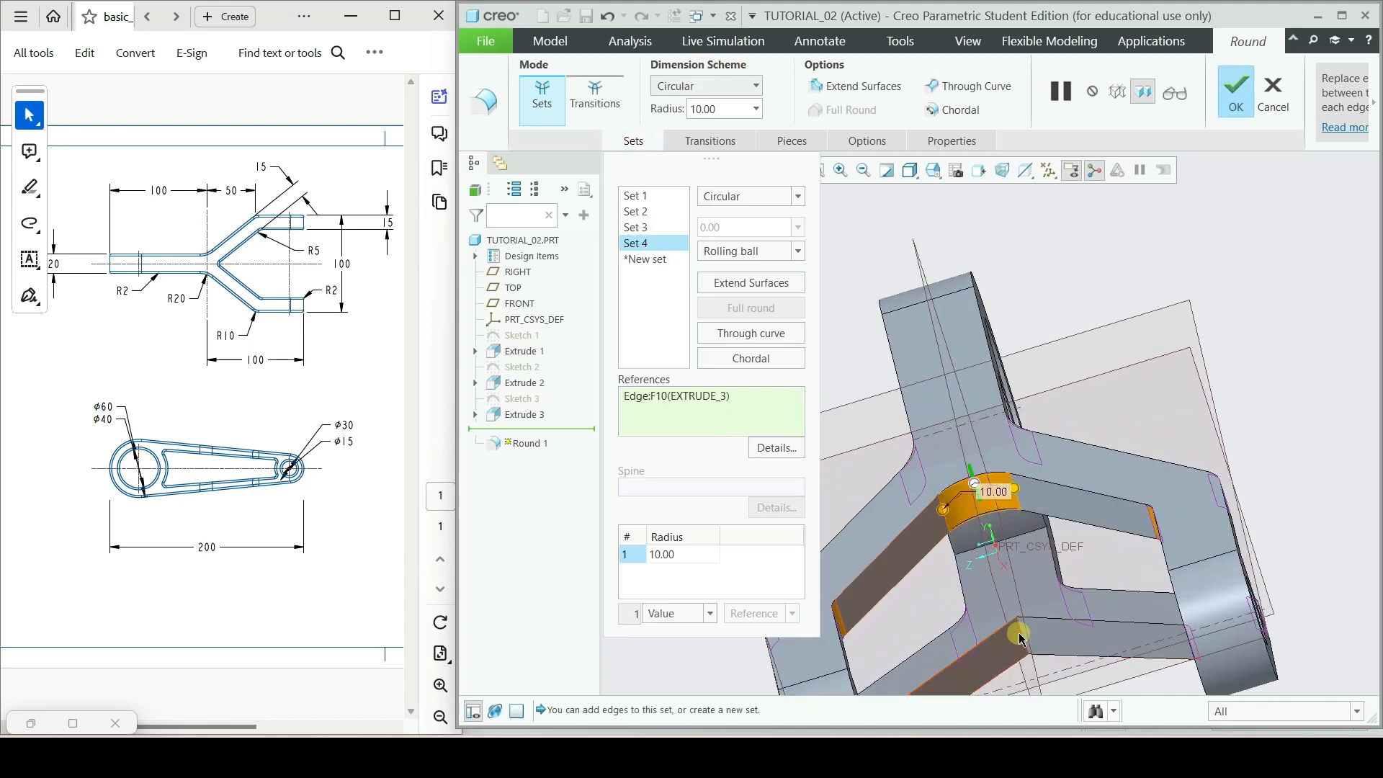
left_click(1023, 638, "ctrl")
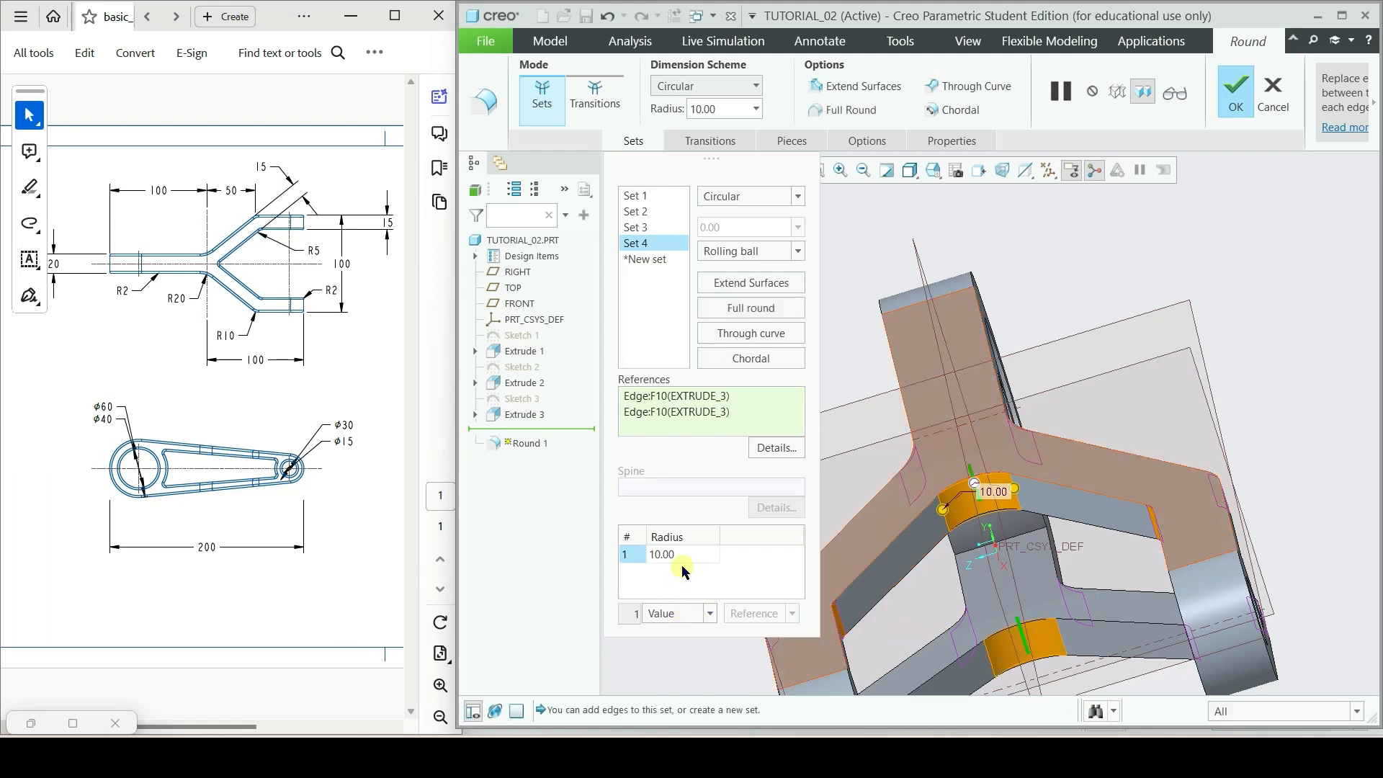
double_click(663, 556)
type("5")
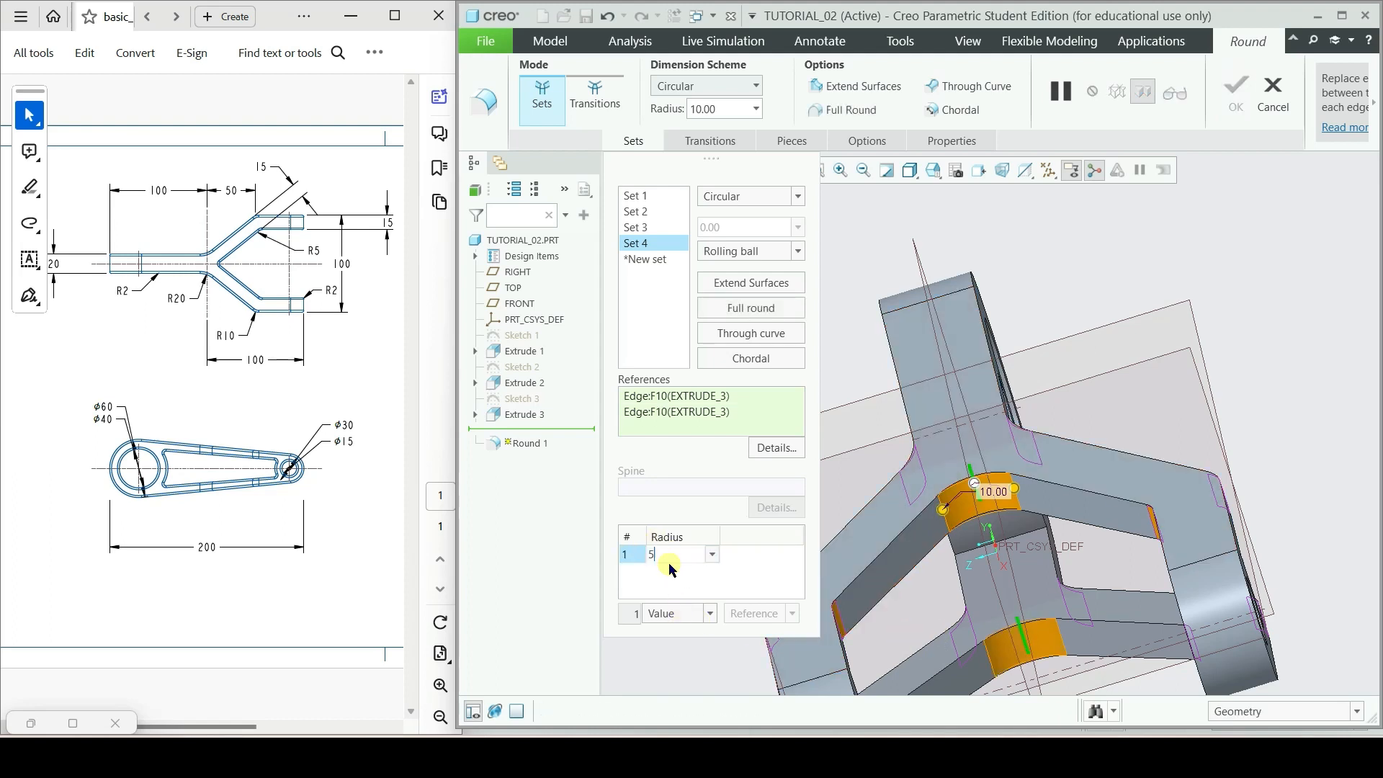
key("Return")
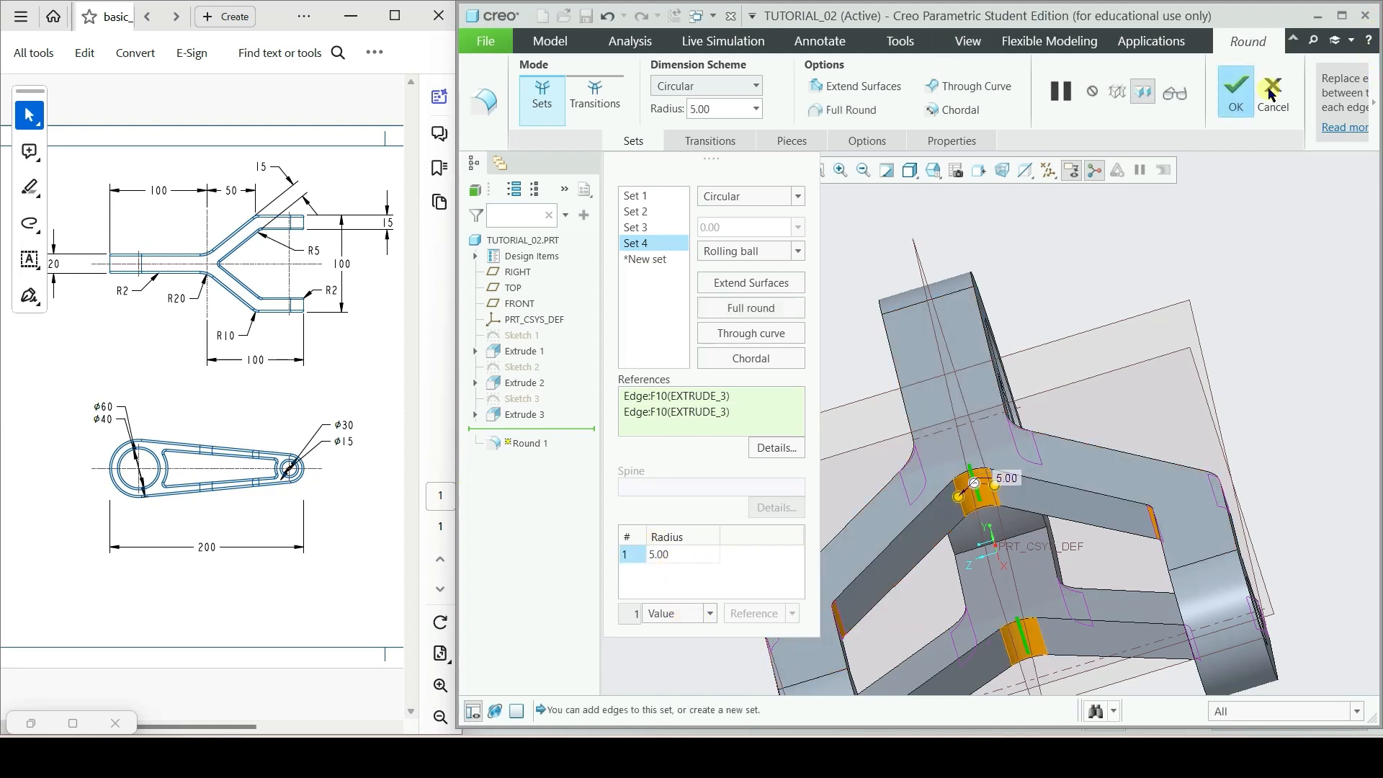
left_click(1236, 94)
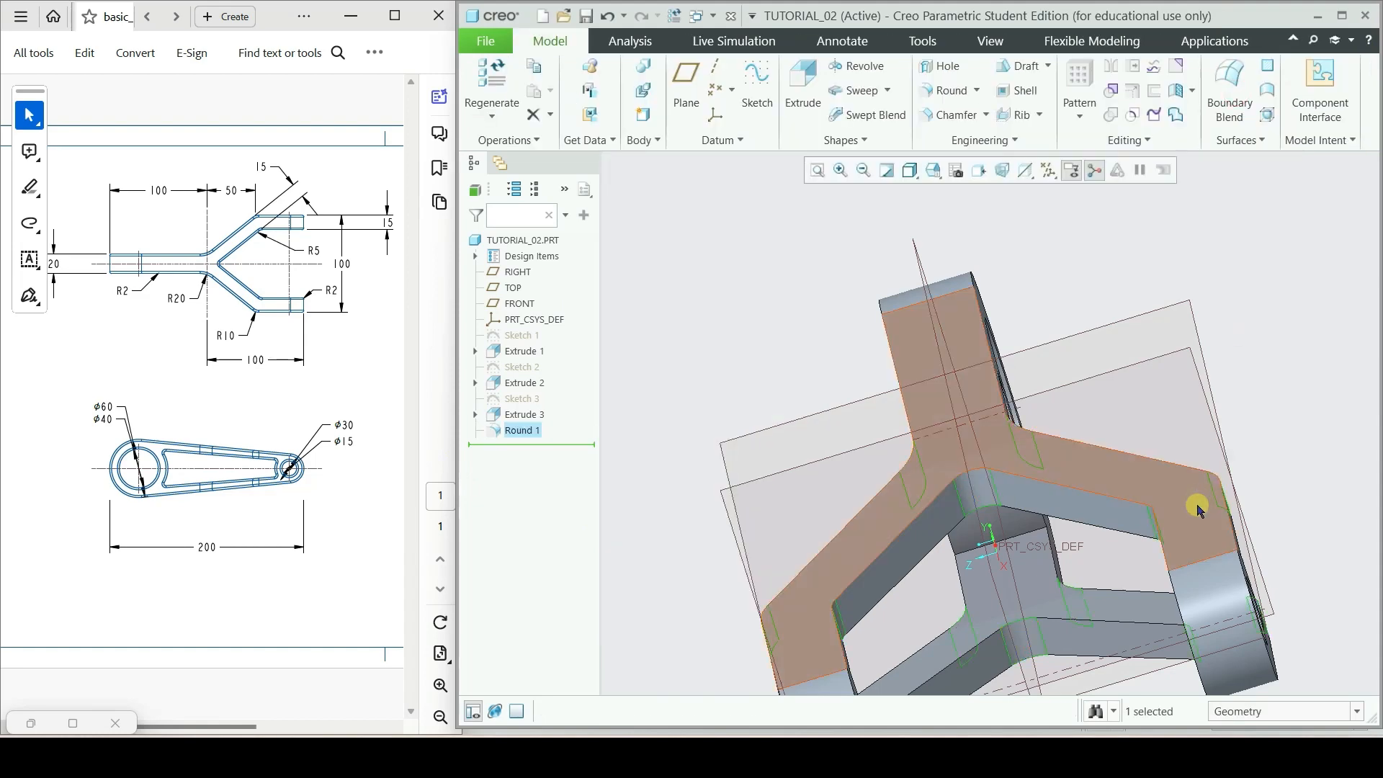
- Reopen the finished round feature for editing and add a fifth round set
mouse_move(1197, 508)
middle_mouse_down()
mouse_move(1254, 429)
mouse_move(1191, 555)
middle_mouse_up()
scroll(1158, 638, "down", 3)
mouse_move(1158, 638)
middle_mouse_down()
mouse_move(1045, 533)
mouse_move(1108, 712)
mouse_move(1156, 666)
middle_mouse_up()
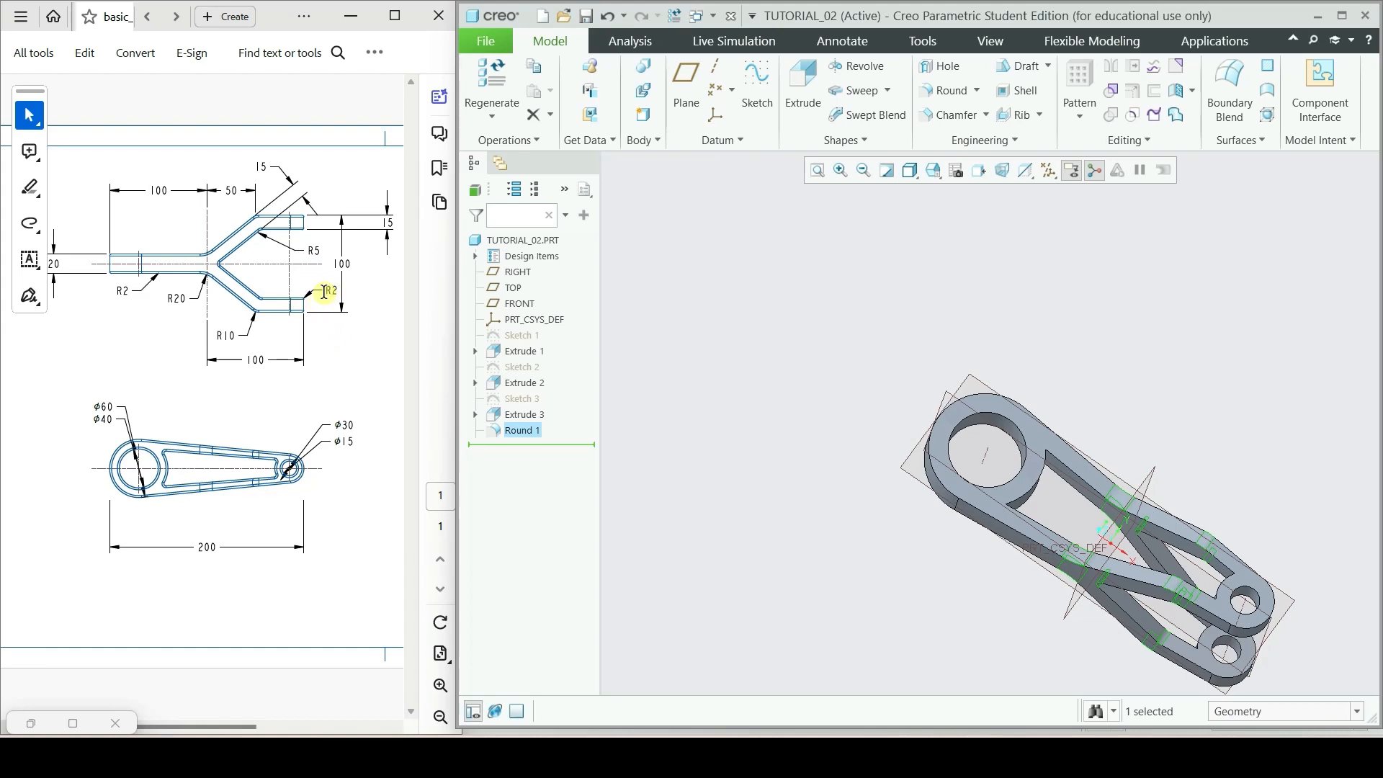
middle_click_drag(1037, 448, 749, 441)
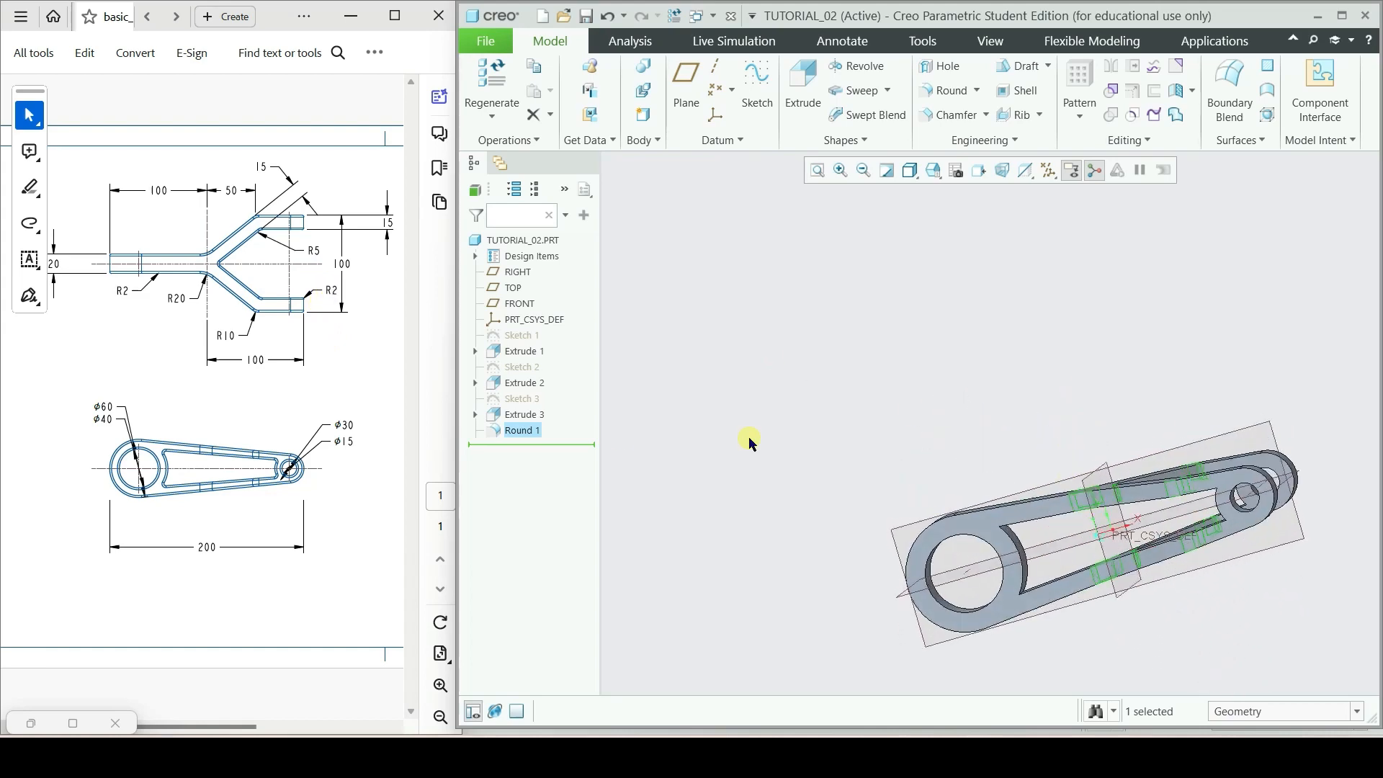
right_click(533, 433)
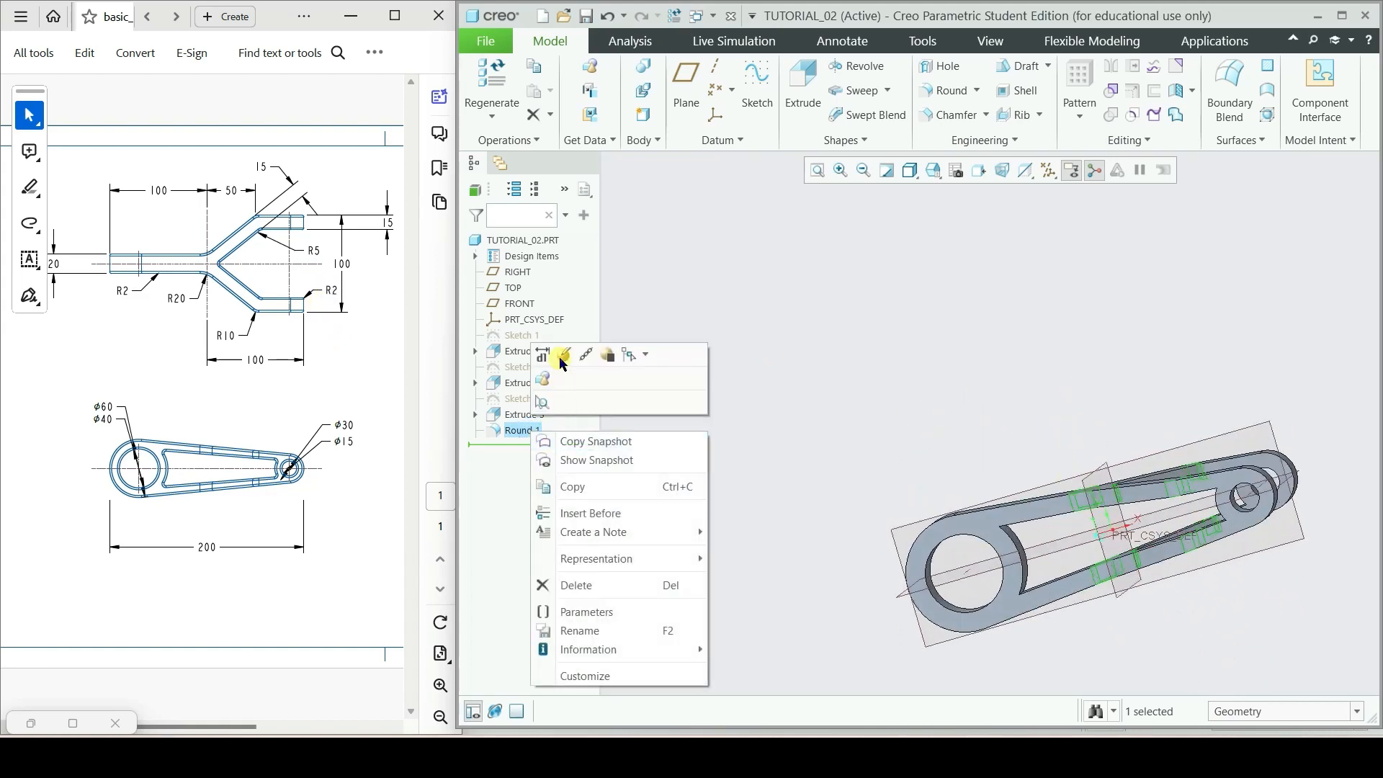
scroll(680, 496, "down", 2)
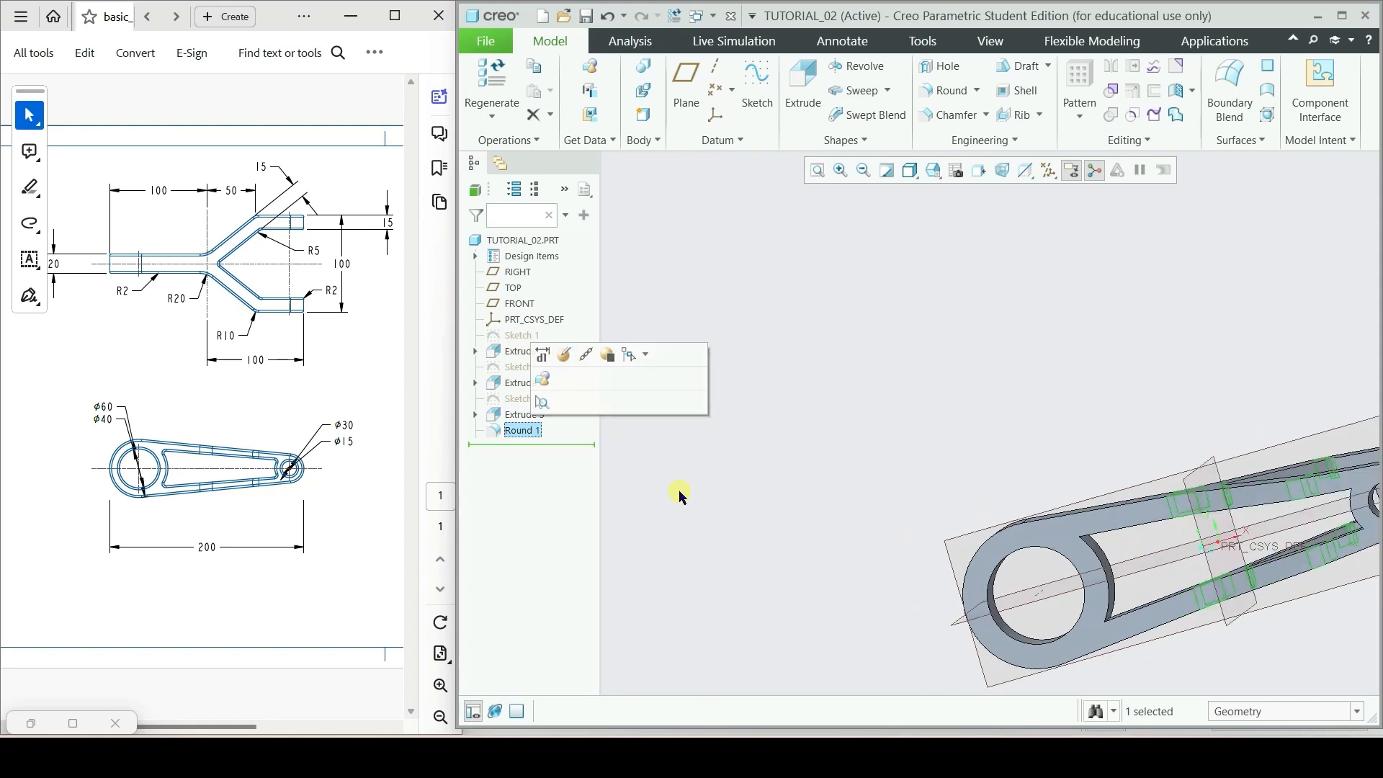
left_click(566, 355)
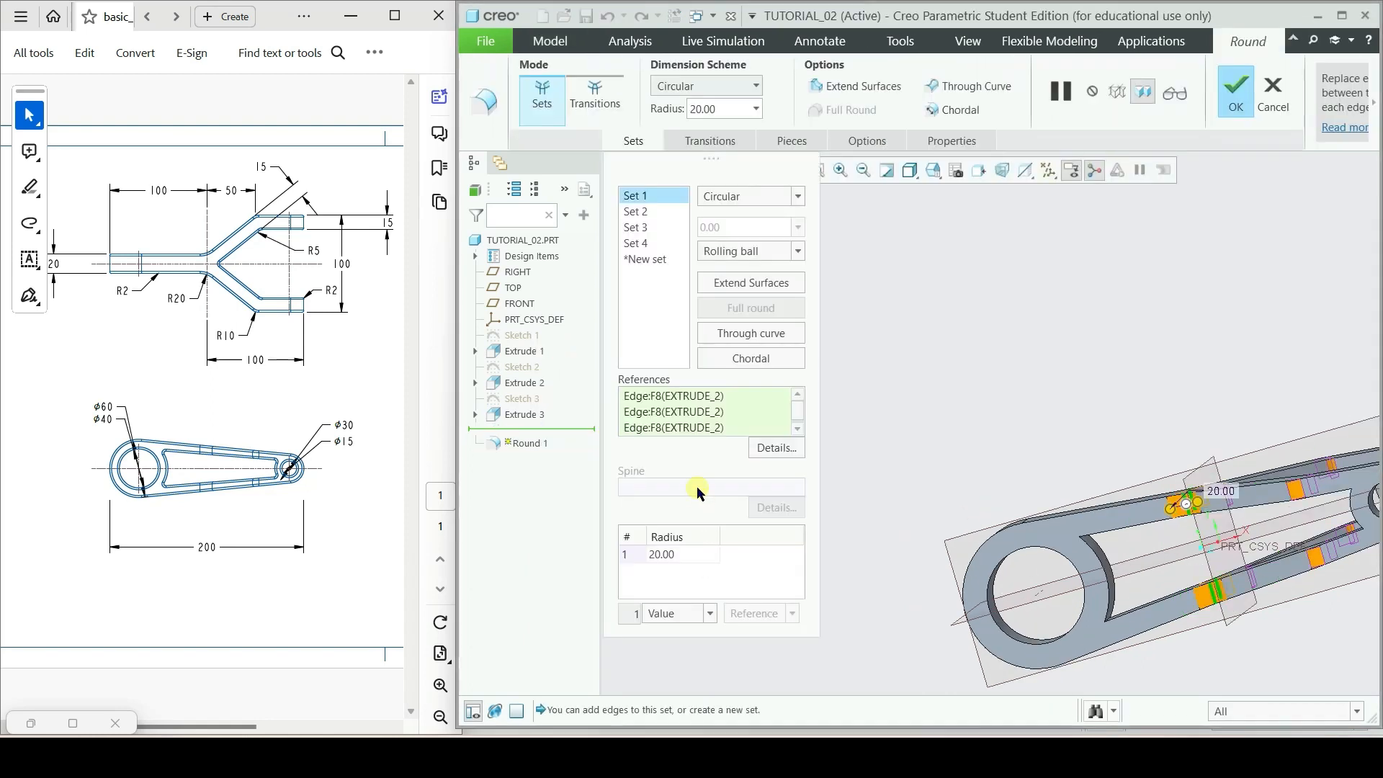
scroll(879, 484, "up", 2)
scroll(1146, 520, "up", 1)
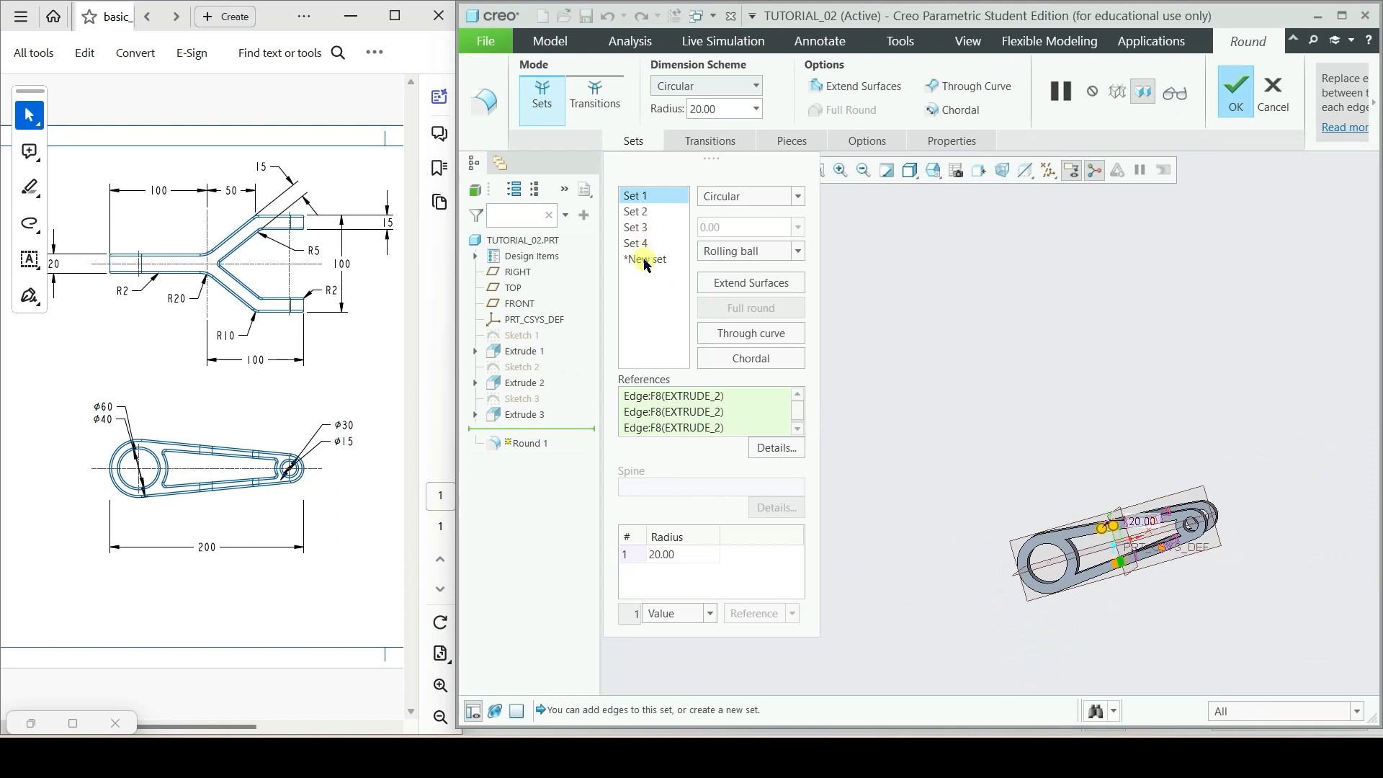
left_click(646, 261)
- Select the side edges along the shank and one fork arm, plus the arm's eye end, as references for the fifth round set
middle_click_drag(1113, 525, 1099, 531)
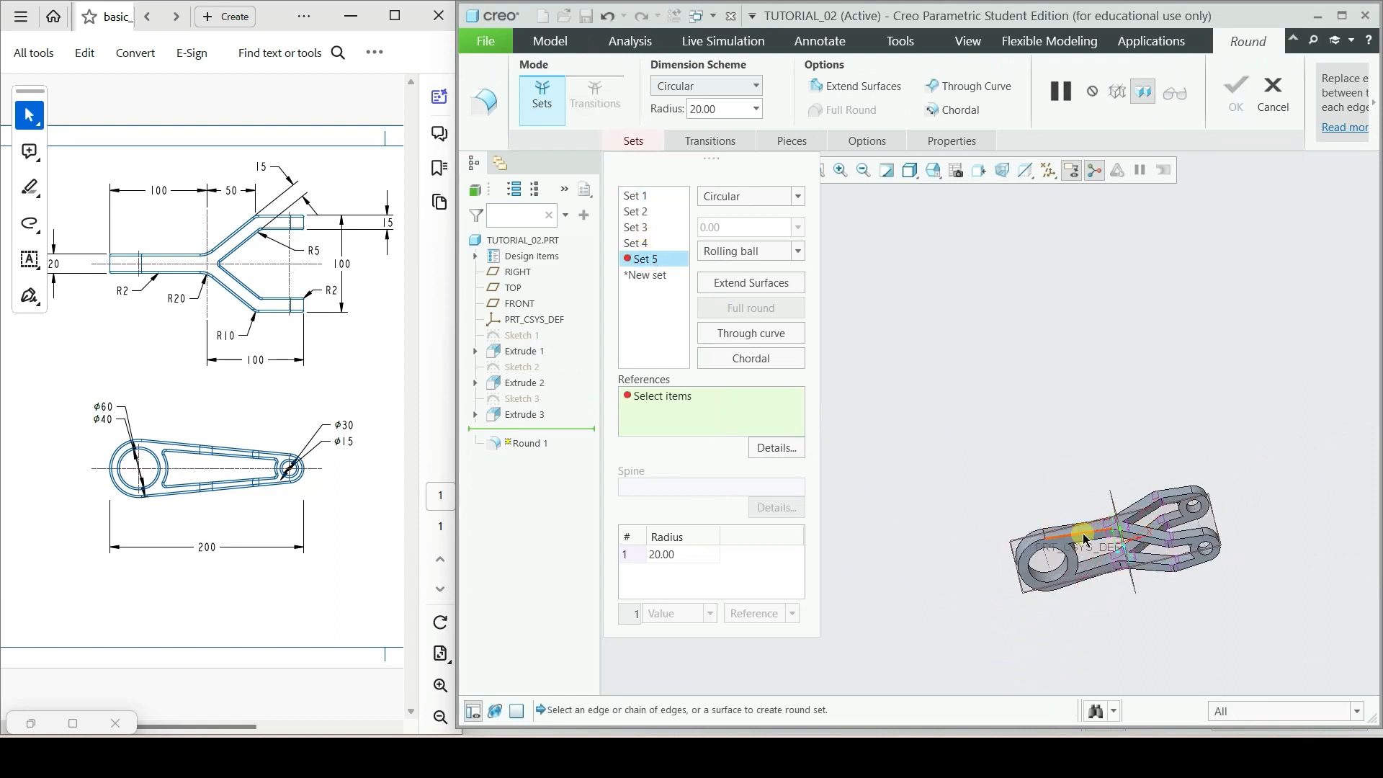
left_click(1083, 533)
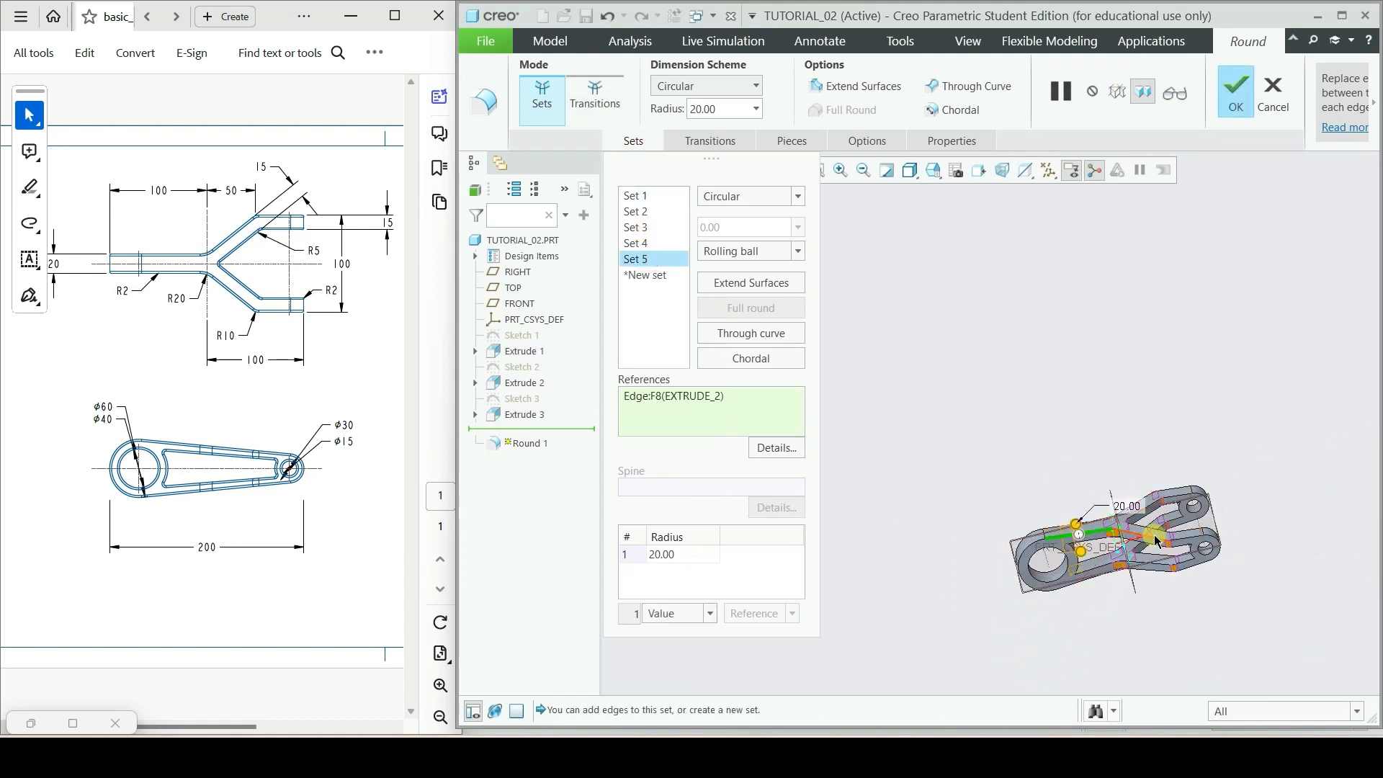
left_click(1189, 544, "ctrl")
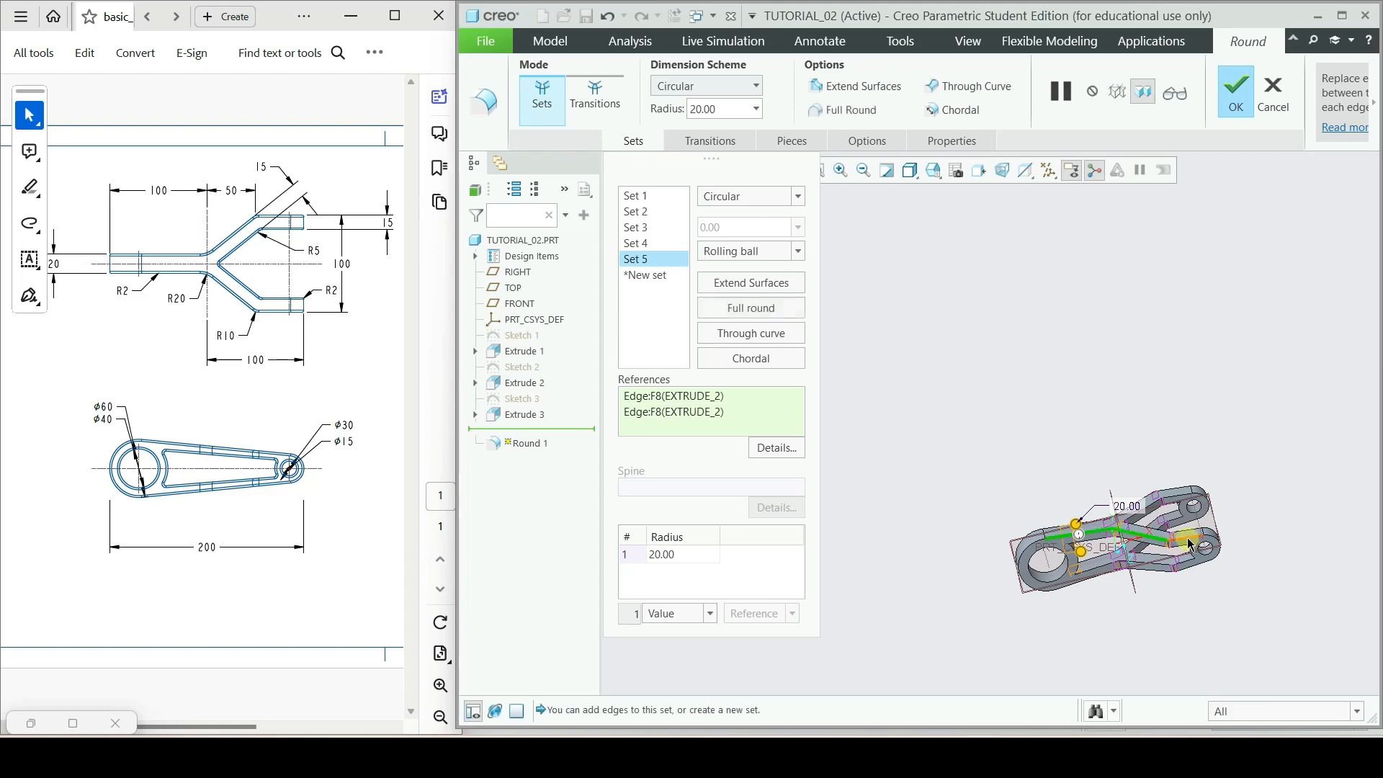
left_click(1215, 544, "ctrl")
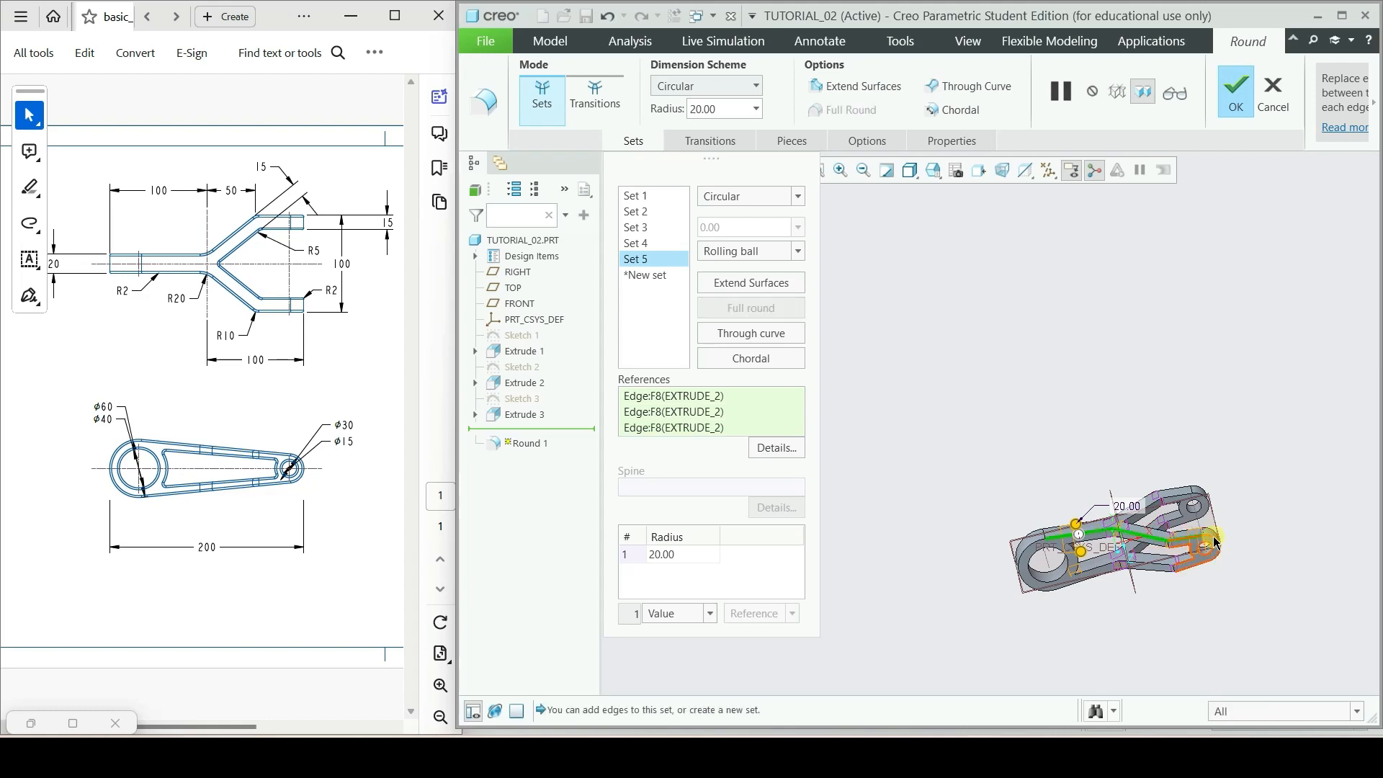
scroll(1214, 555, "up", 6)
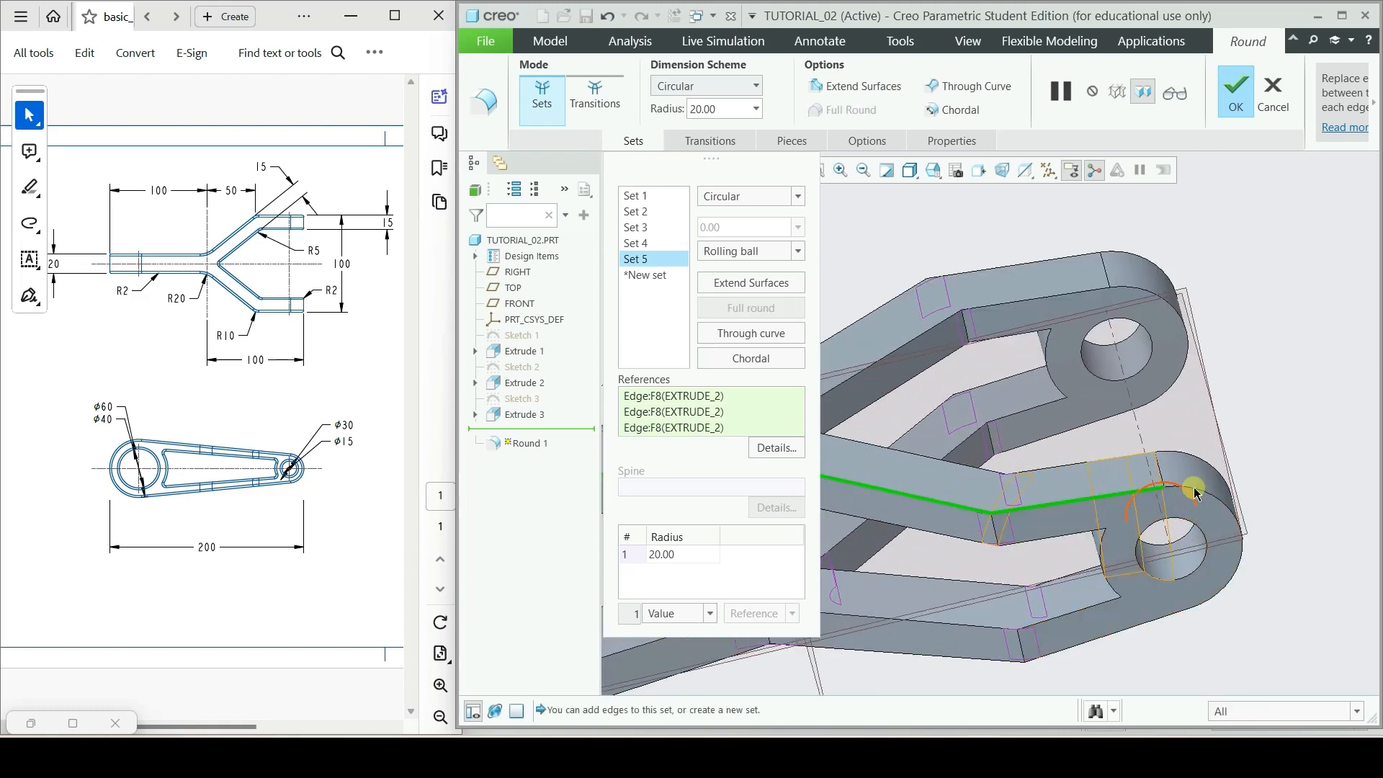
left_click(1189, 565, "ctrl")
- Add the lower edges of the same fork arm and the shank side around the large bore to the fifth round set
scroll(987, 607, "down", 5)
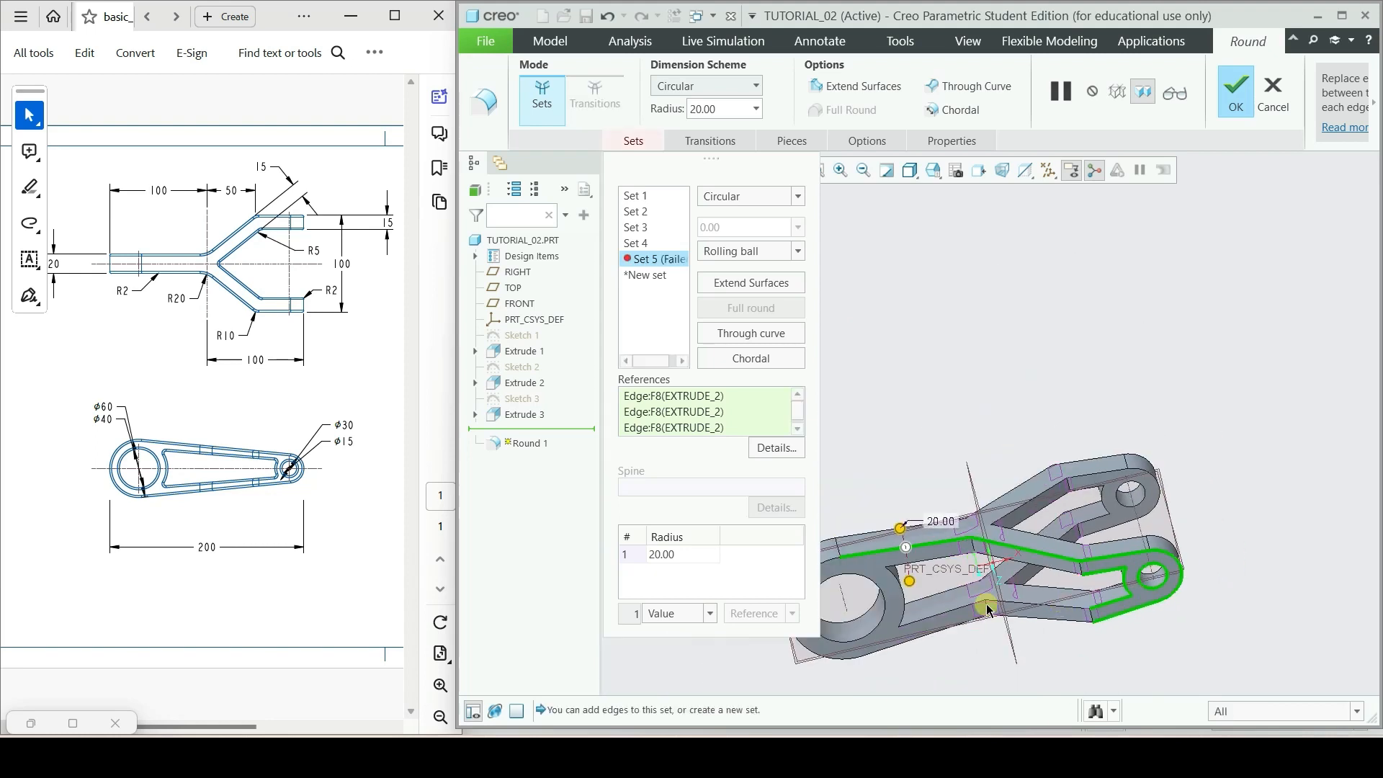
left_click(972, 606, "ctrl")
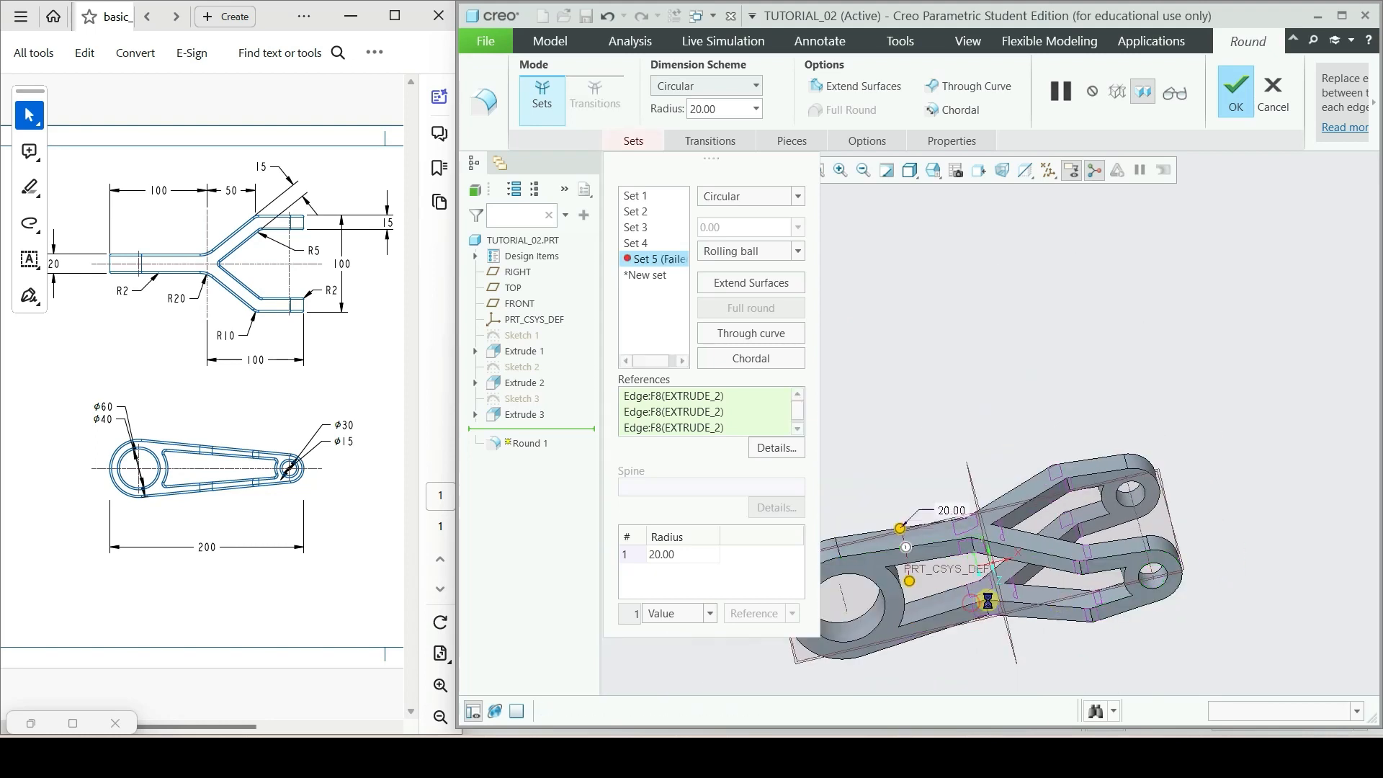
left_click(1033, 604, "ctrl")
left_click(1042, 622, "ctrl")
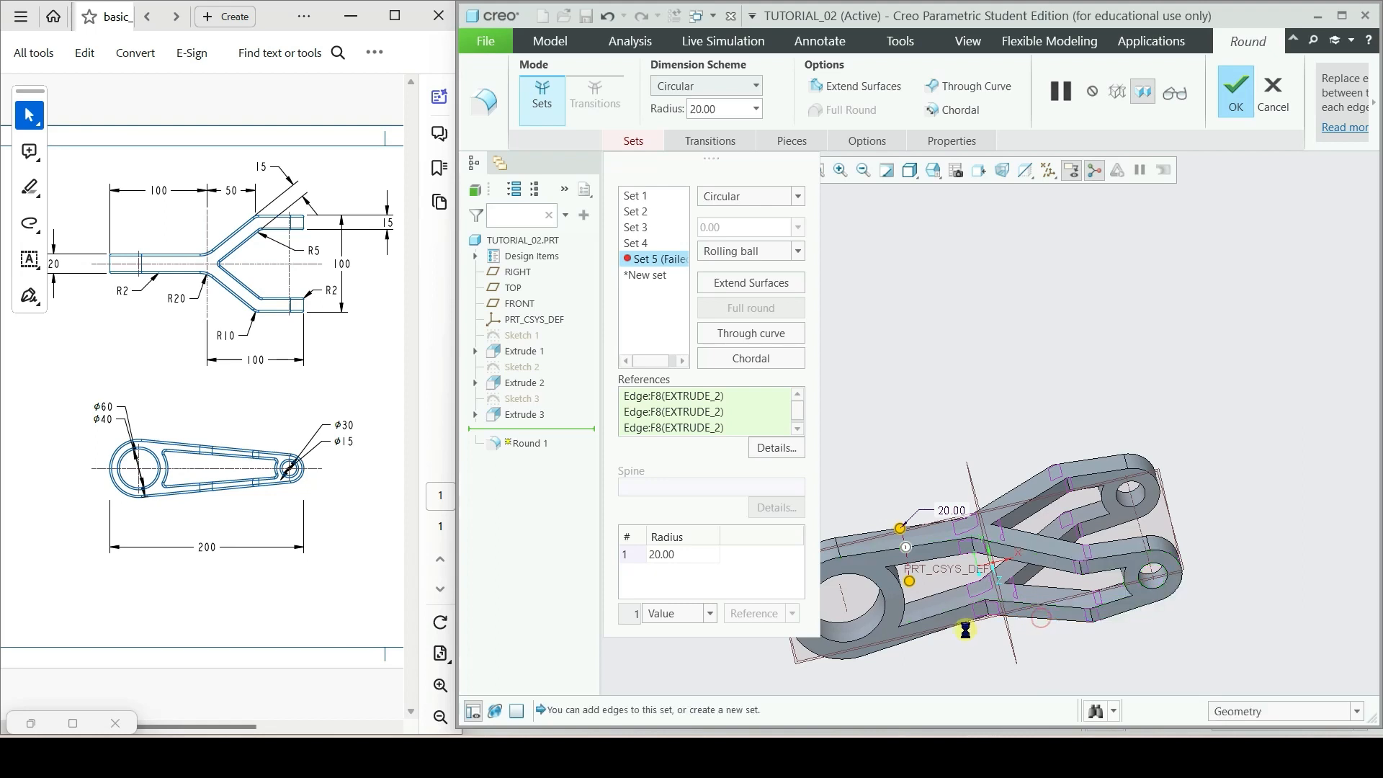
left_click(921, 628, "ctrl")
- Add the remaining edges on the opposite side of the shank and around the other fork arm's eye to the fifth round set
middle_click_drag(923, 630, 893, 718)
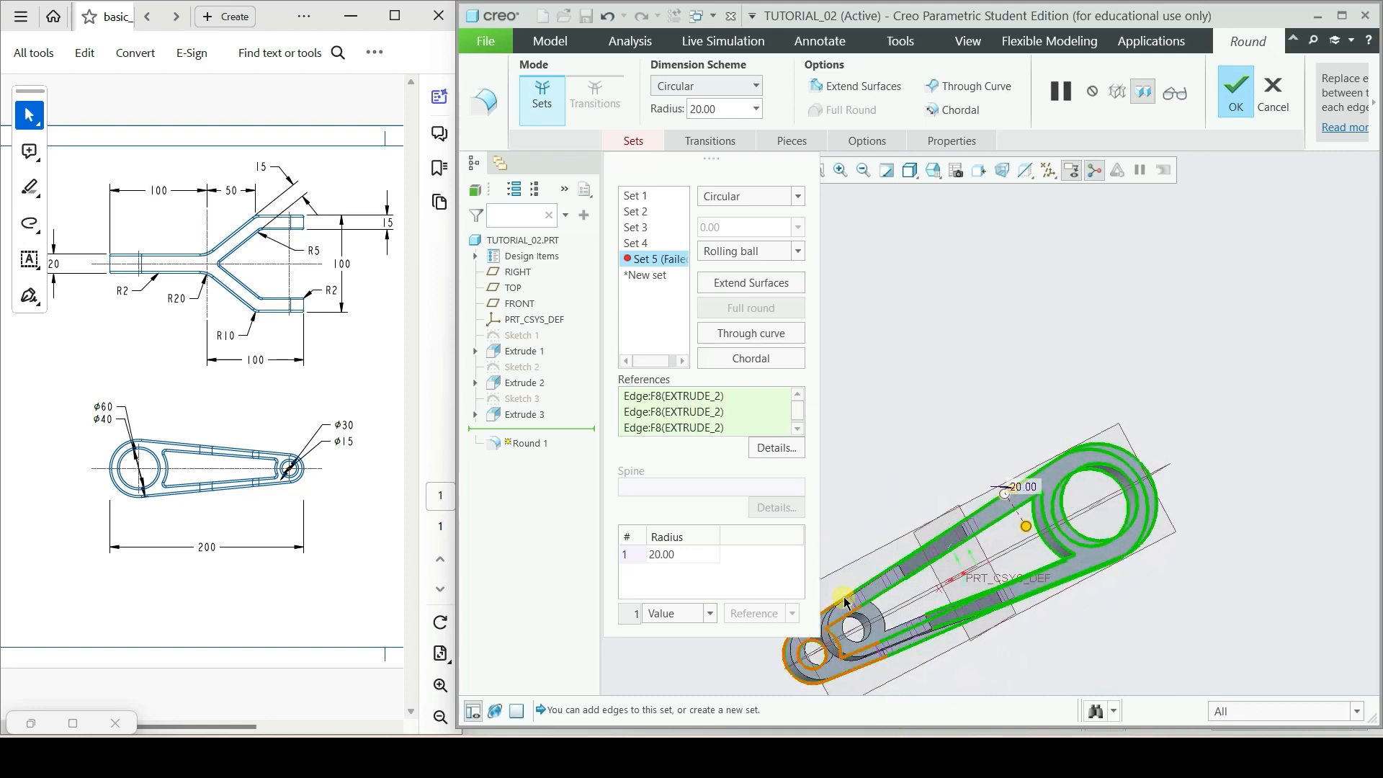
middle_click_drag(846, 605, 950, 616)
left_click(960, 576, "ctrl")
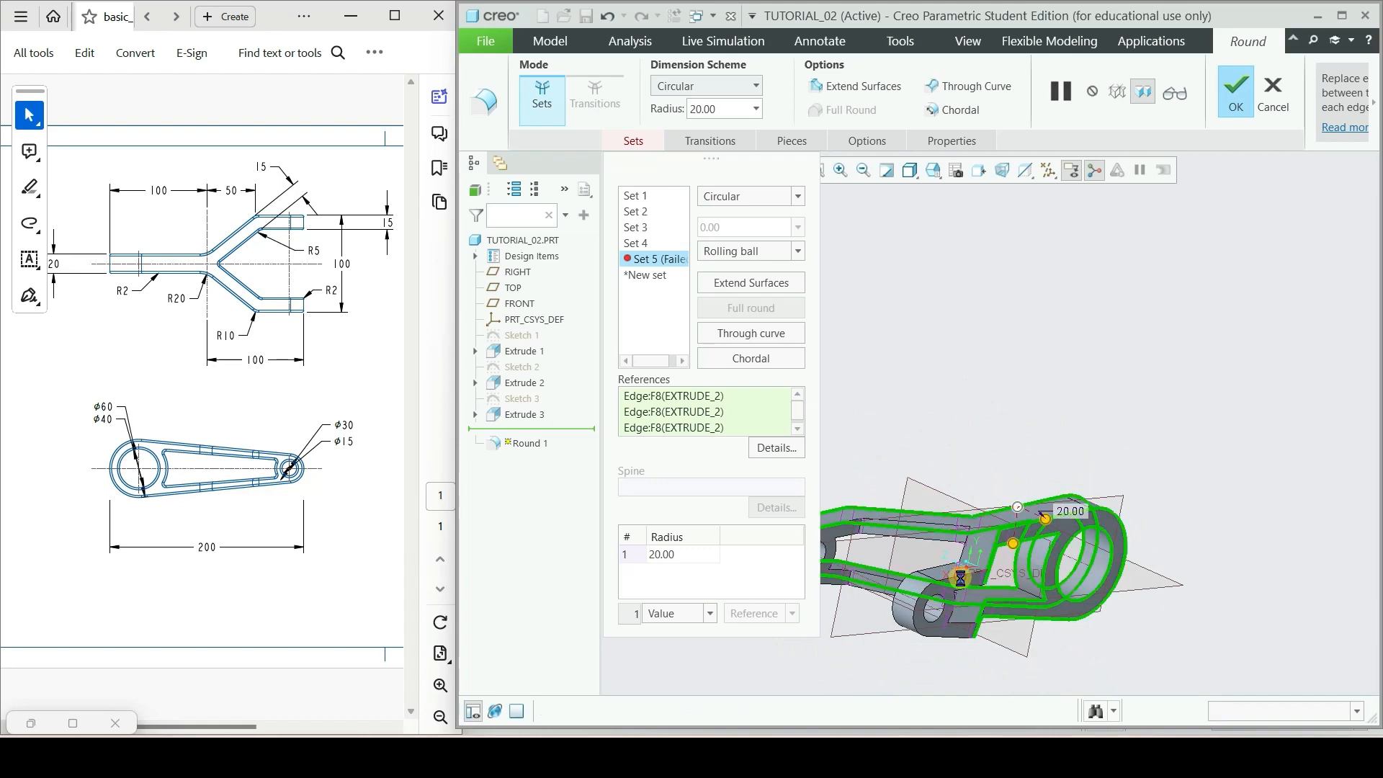
left_click(913, 629, "ctrl")
middle_click_drag(915, 643, 1001, 650)
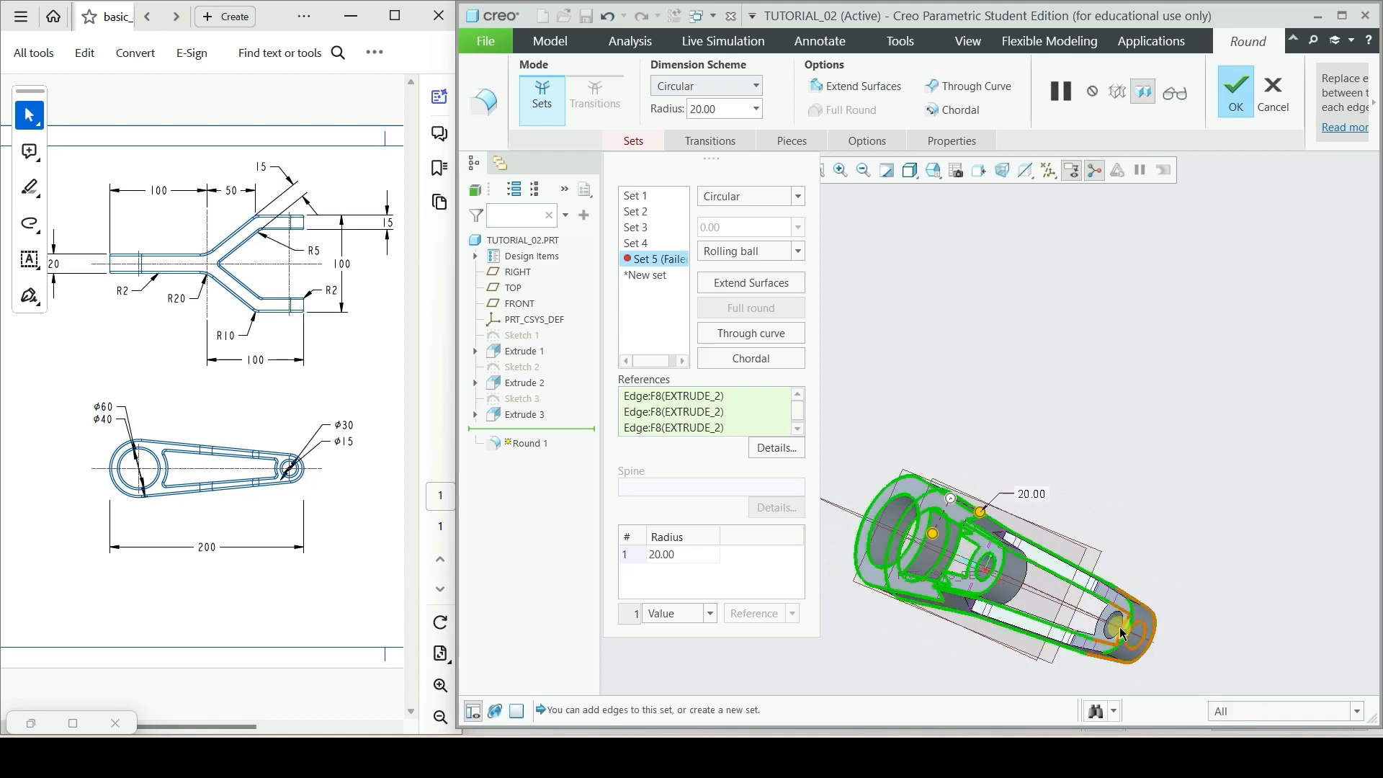
- Set the fifth round set's radius to 2 mm and finish the round feature
middle_click_drag(1152, 580, 1241, 592)
double_click(670, 554)
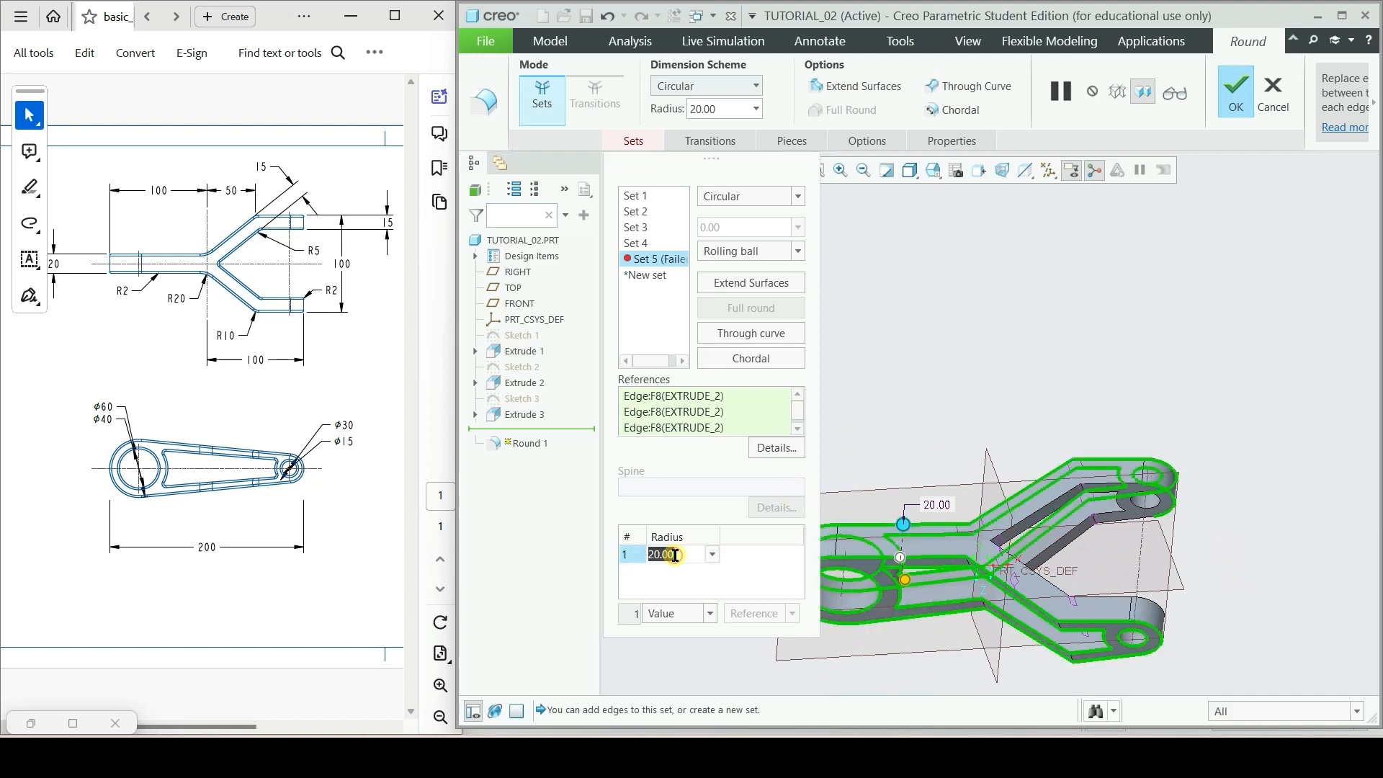
type("2")
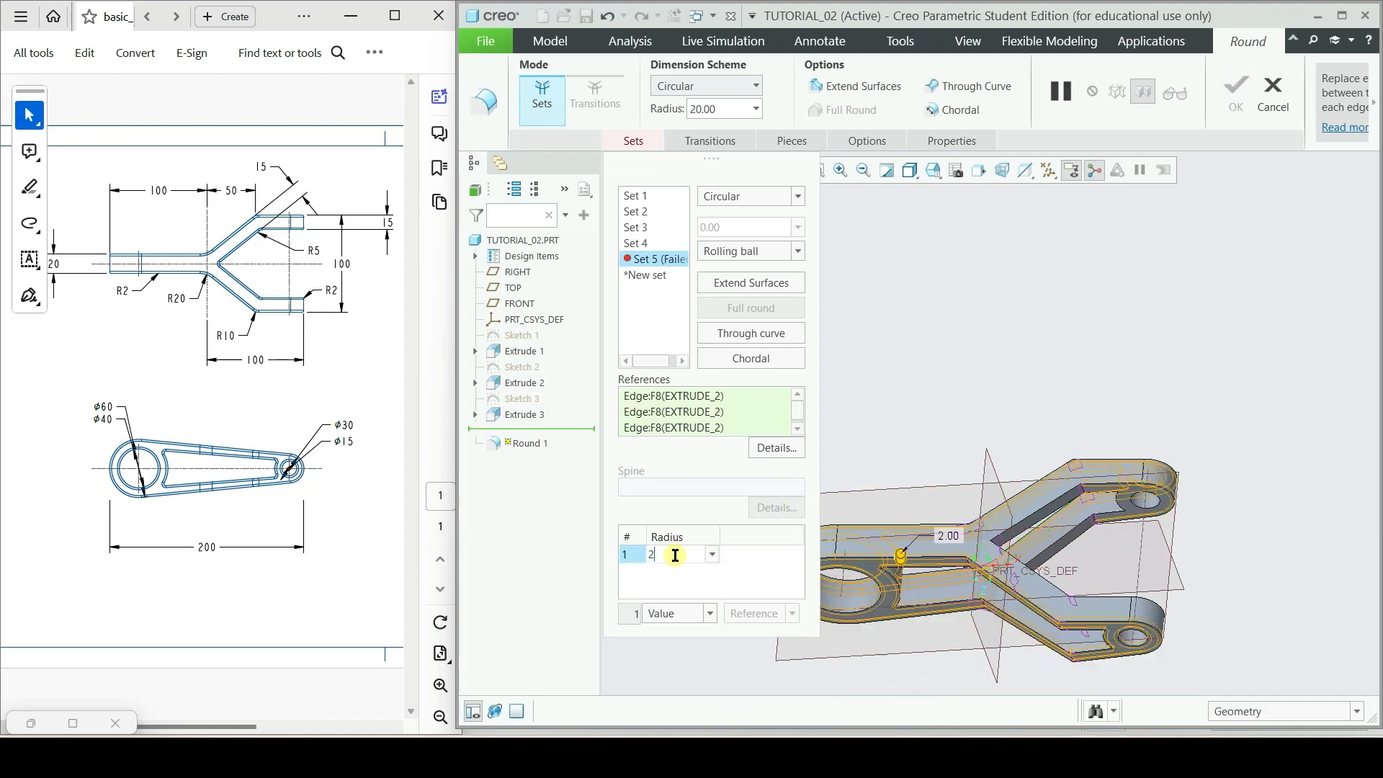
key("Return")
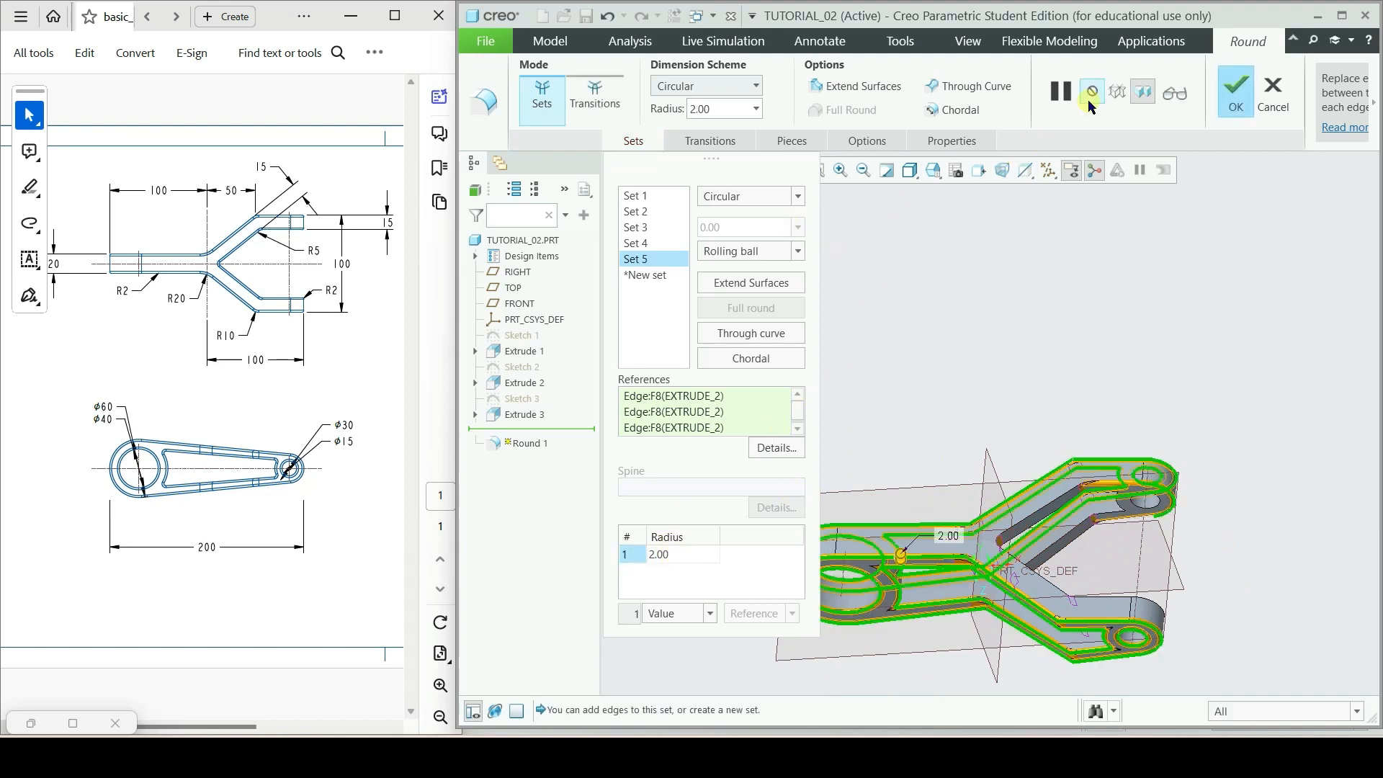
left_click(1236, 90)
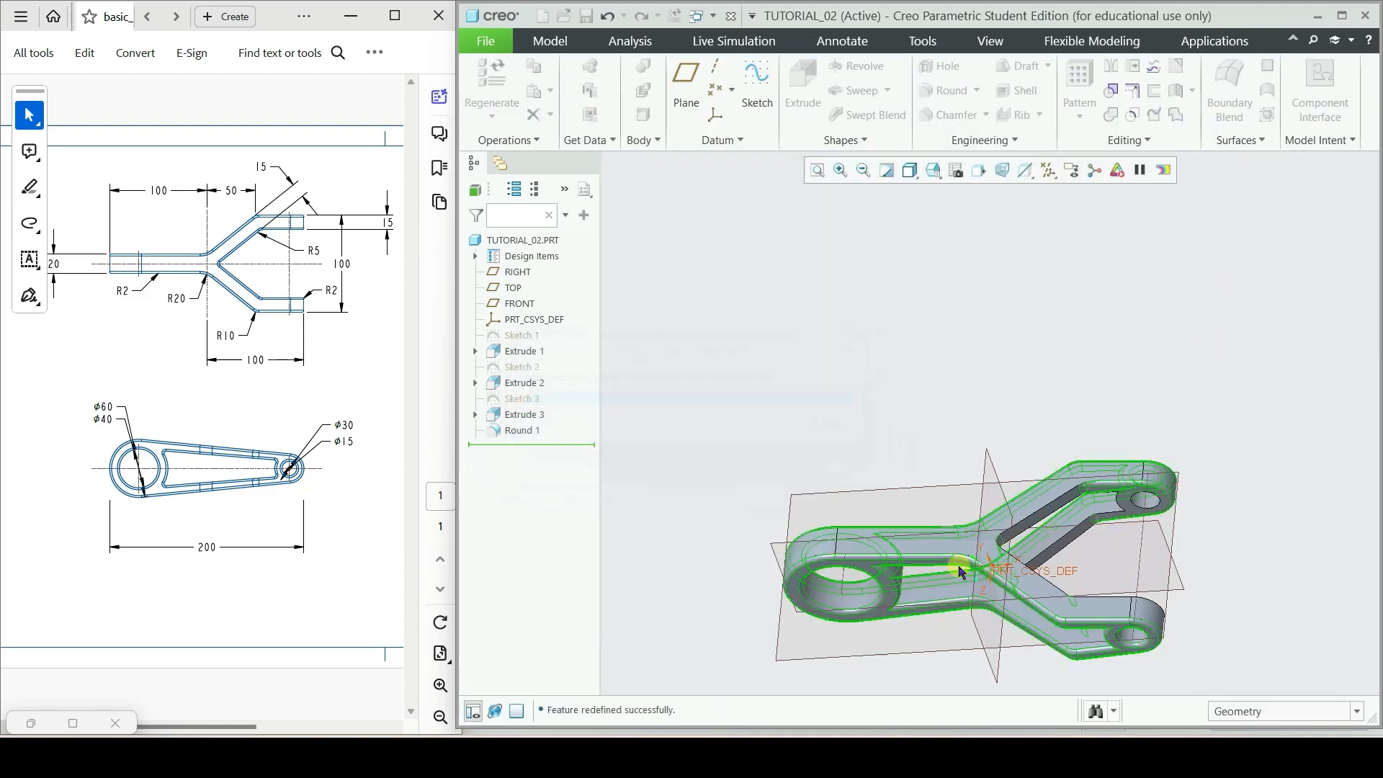
- Hide the datum planes and coordinate system in the model view, and clear the round's selection
middle_click_drag(886, 540, 876, 445)
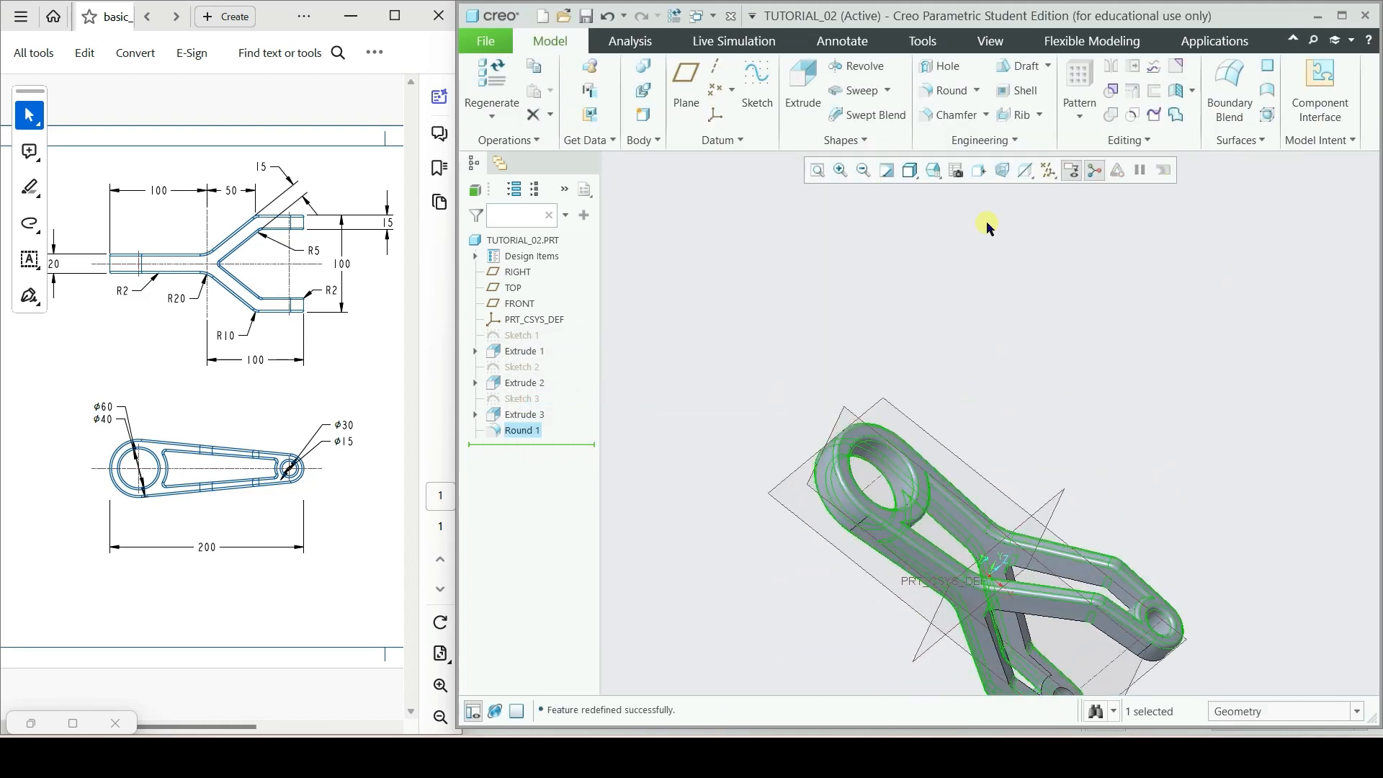
left_click(1048, 171)
left_click(1073, 276)
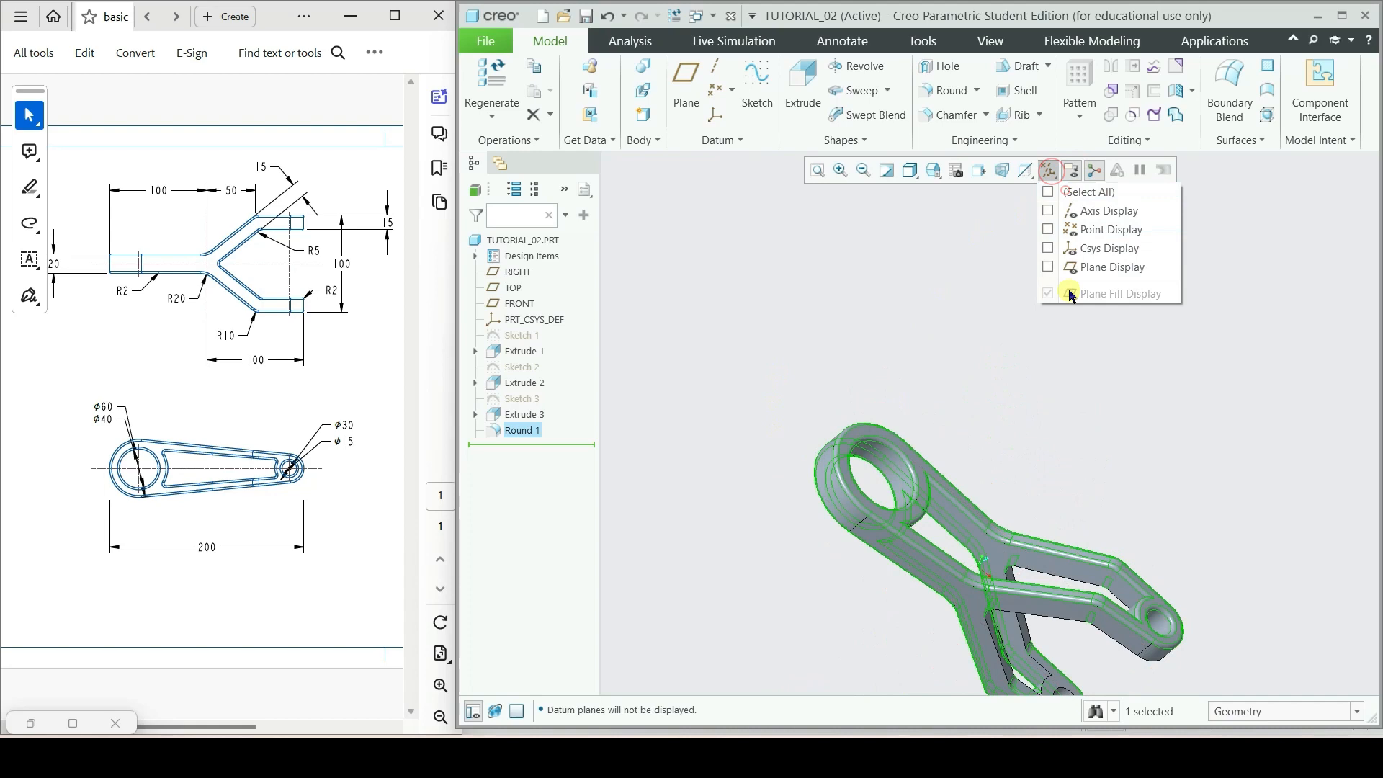
left_click(1081, 360)
middle_click_drag(1081, 360, 1105, 438)
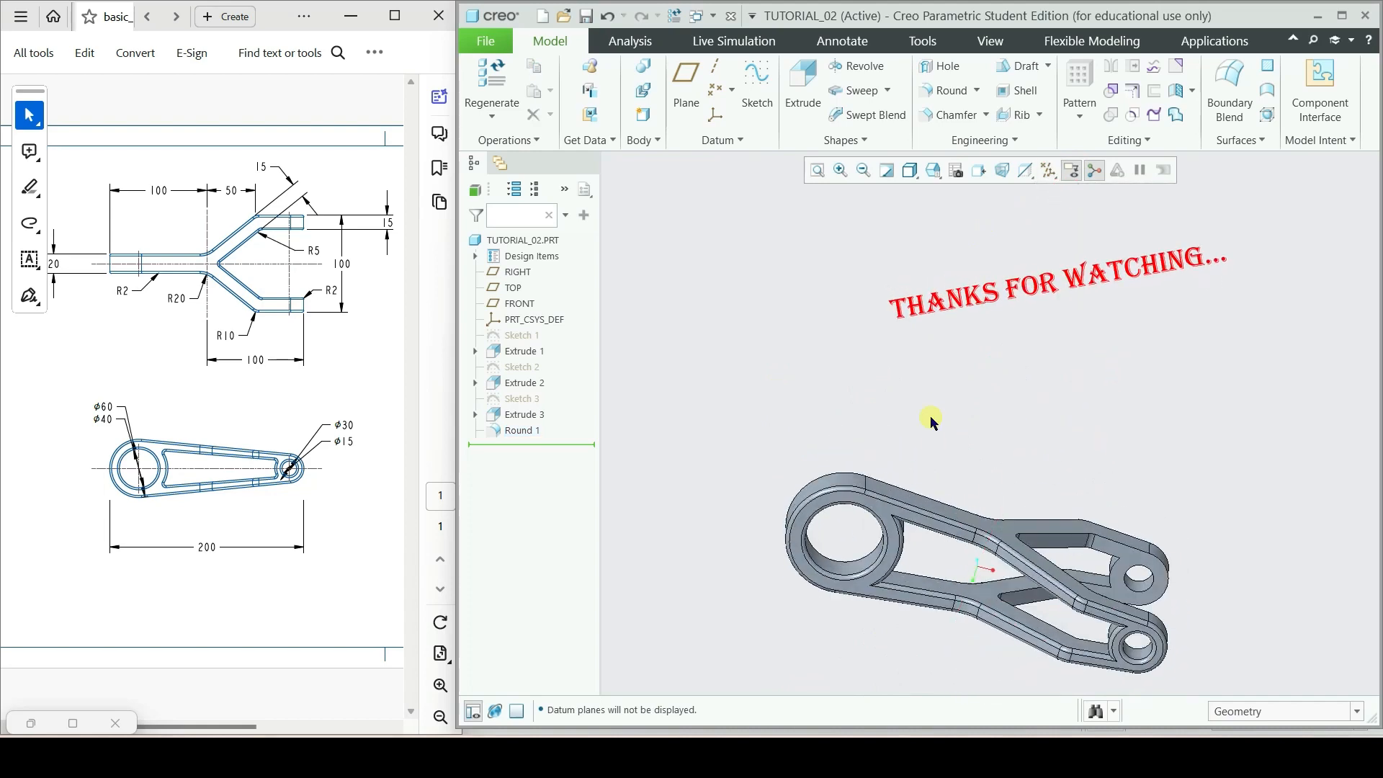